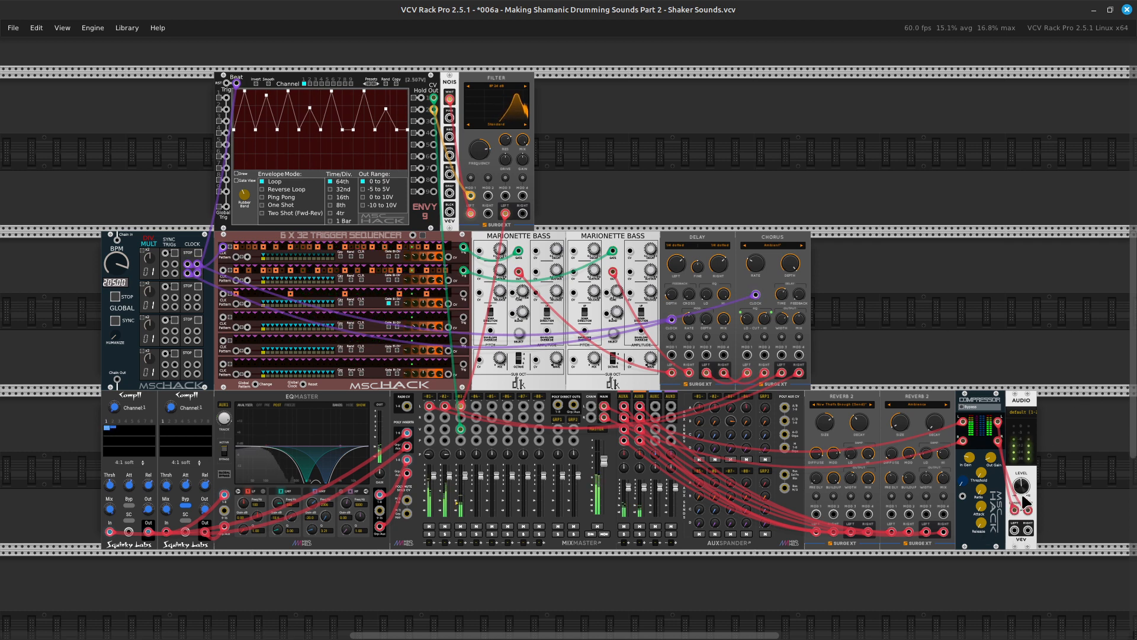
Adjust the audio output level, and open the patch "005b - Making Shamanic Drumming Sounds Part 1 - Bass Drum.vcv".
mouse_move(1021, 491)
left_click_drag(1020, 487, 1020, 484)
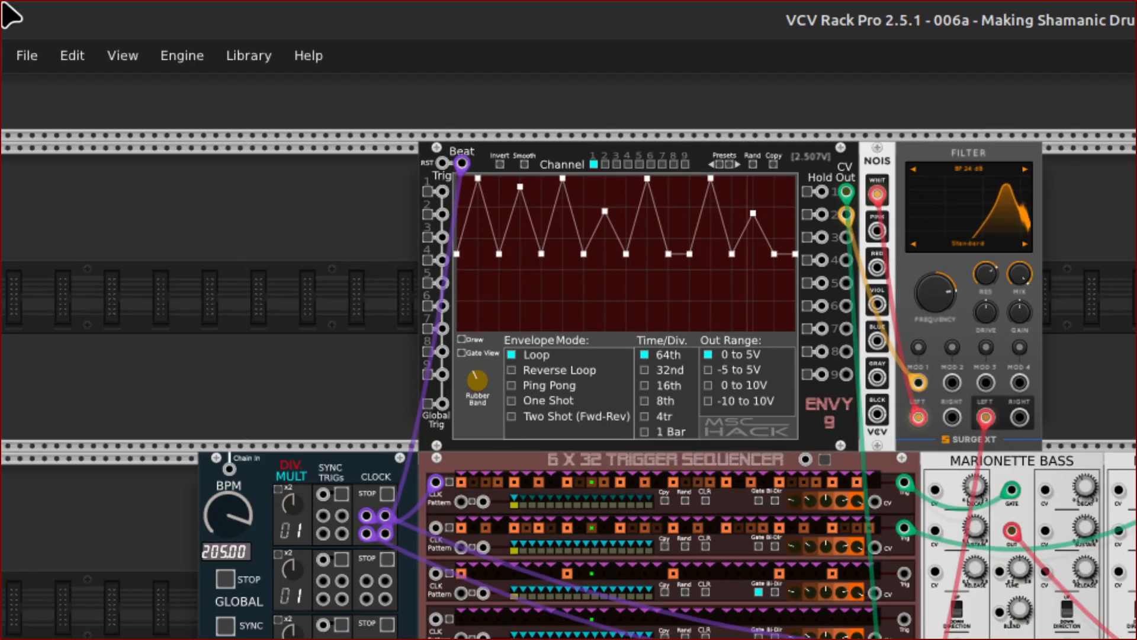
left_click(25, 55)
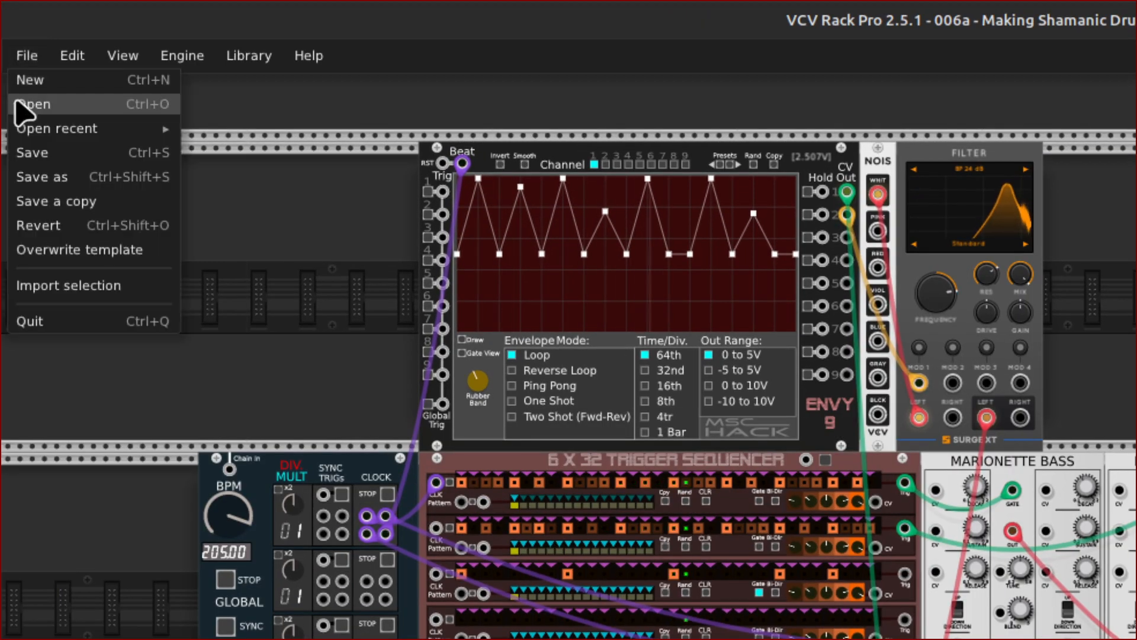
left_click(17, 104)
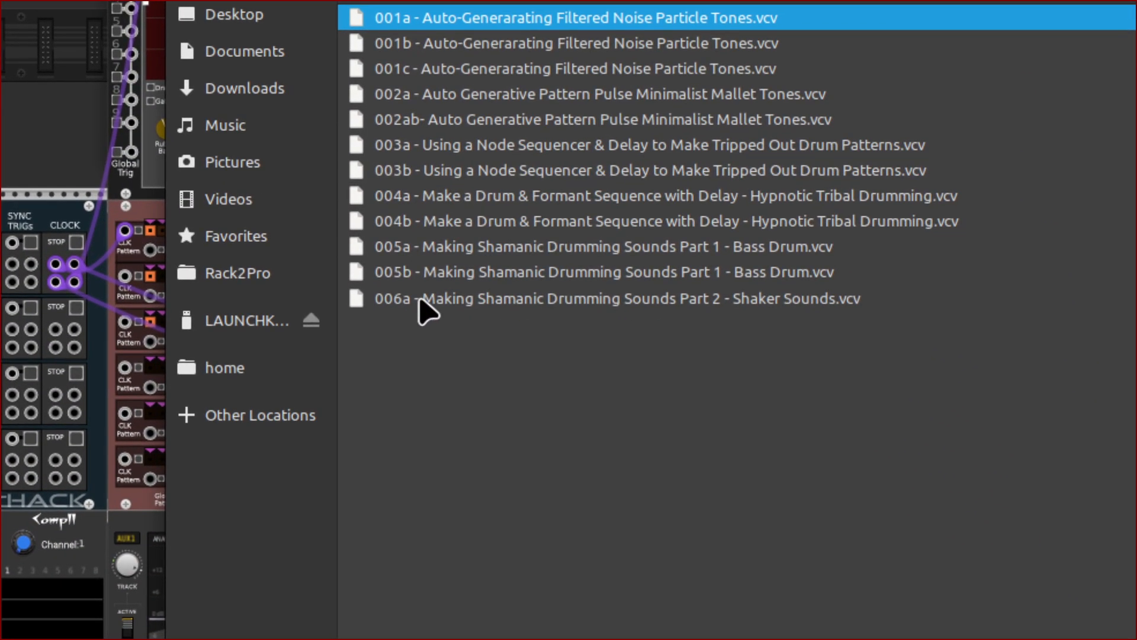
double_click(418, 293)
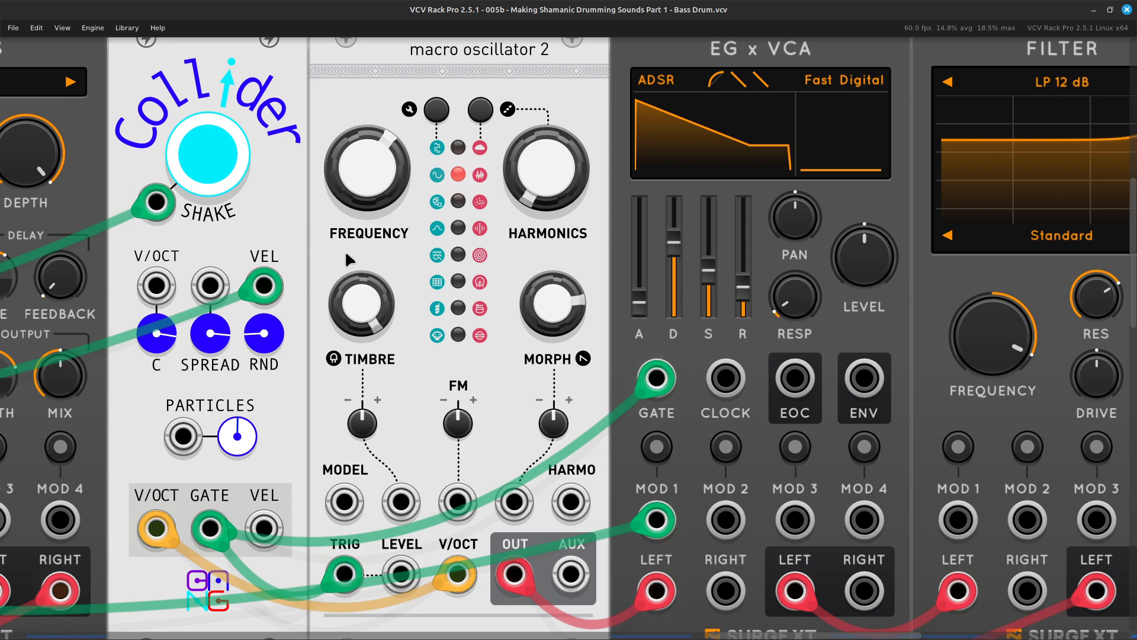
Delete the Collider, macro oscillator 2, EG x VCA and Filter modules at the end of the upper module row.
key("ctrl+minus")
key("ctrl+minus")
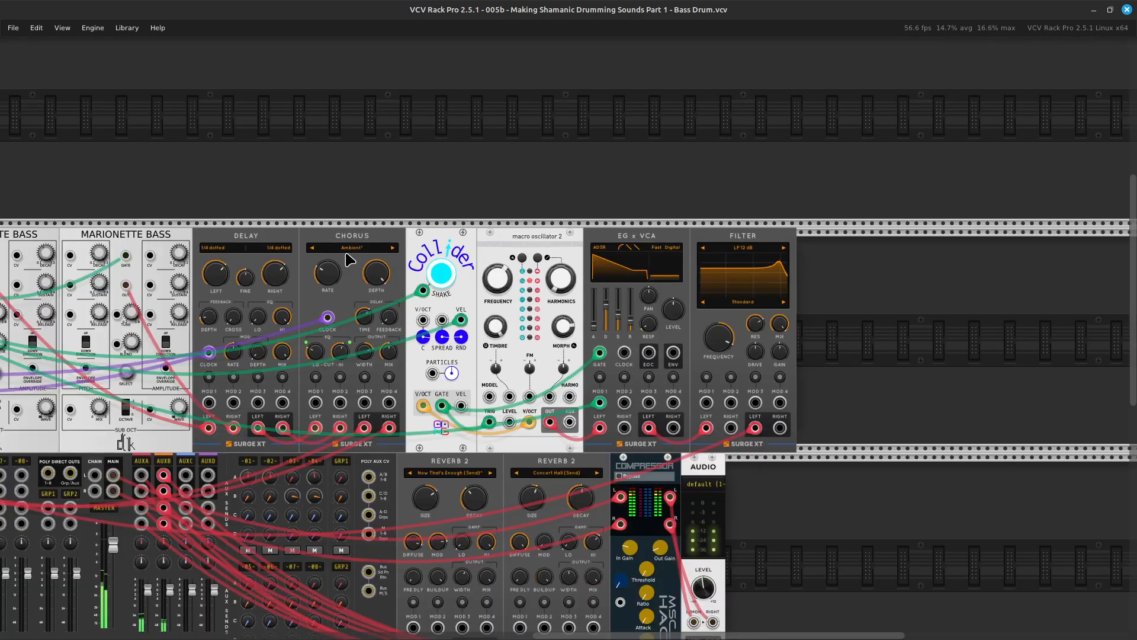
key("ctrl+minus")
key("Down")
key("Left")
key("Up")
key("Up")
key("ctrl+equal")
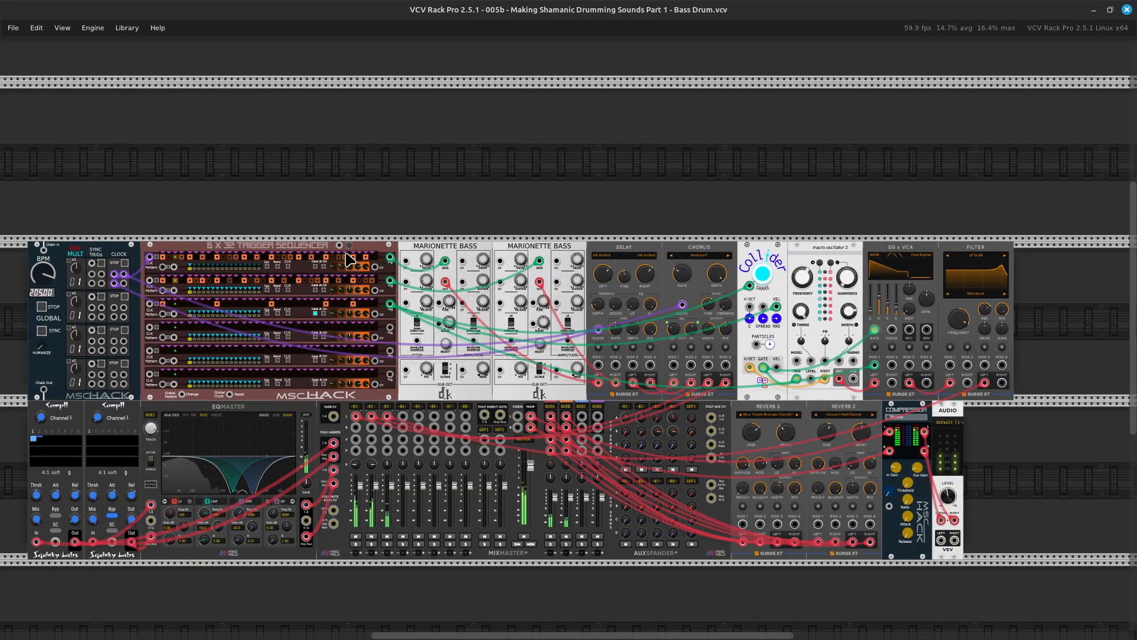
key("Right")
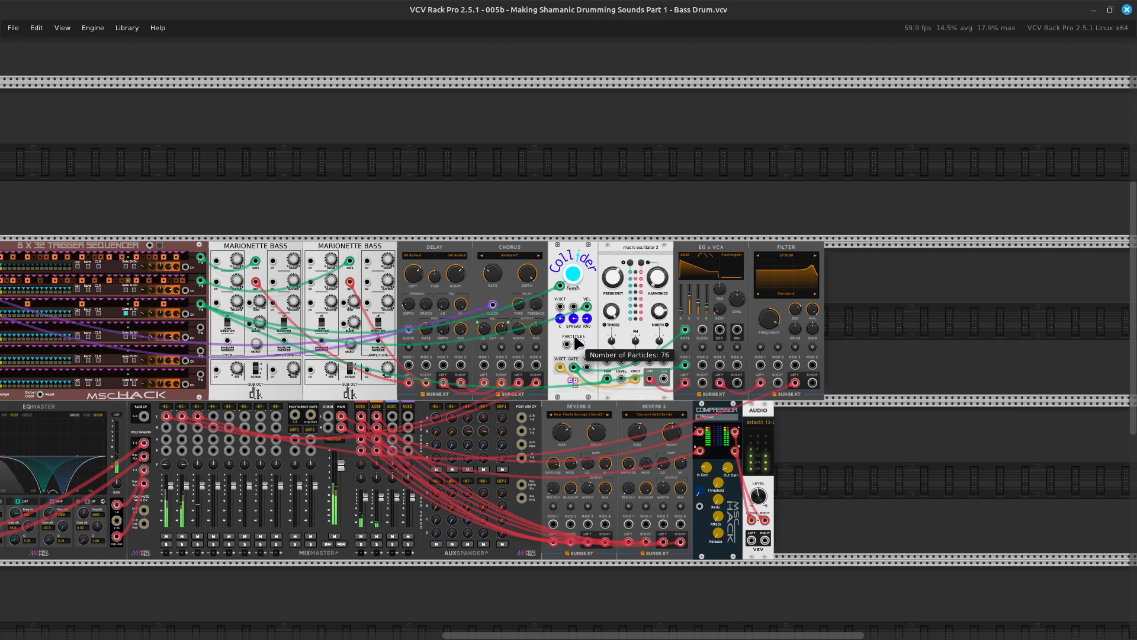
left_click(573, 272)
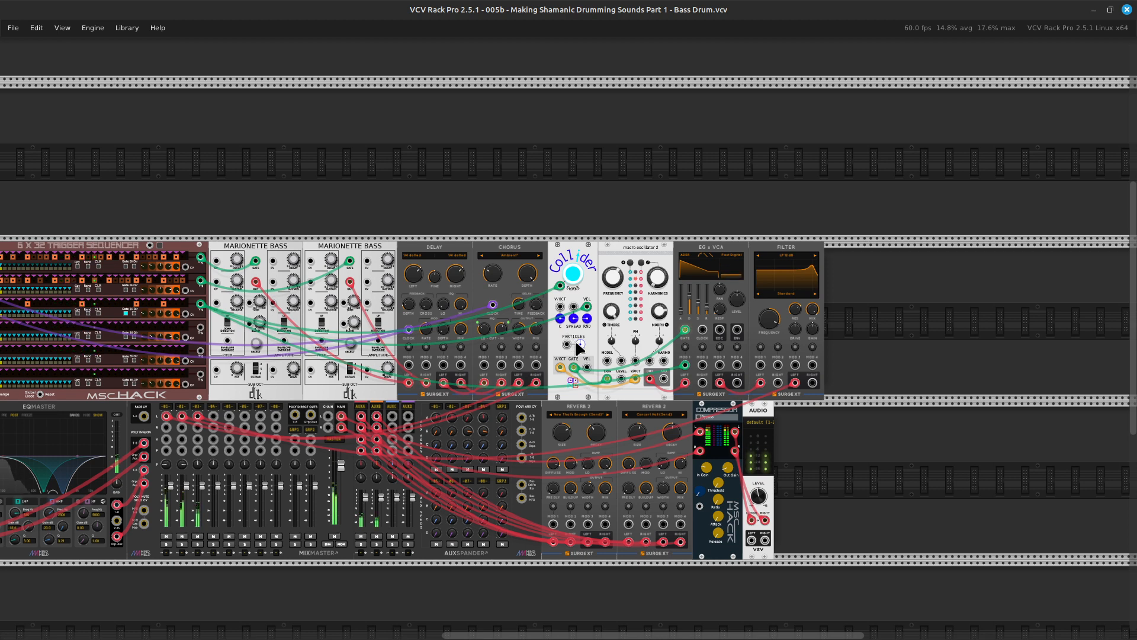
mouse_move(580, 349)
left_click_drag(842, 274, 555, 363)
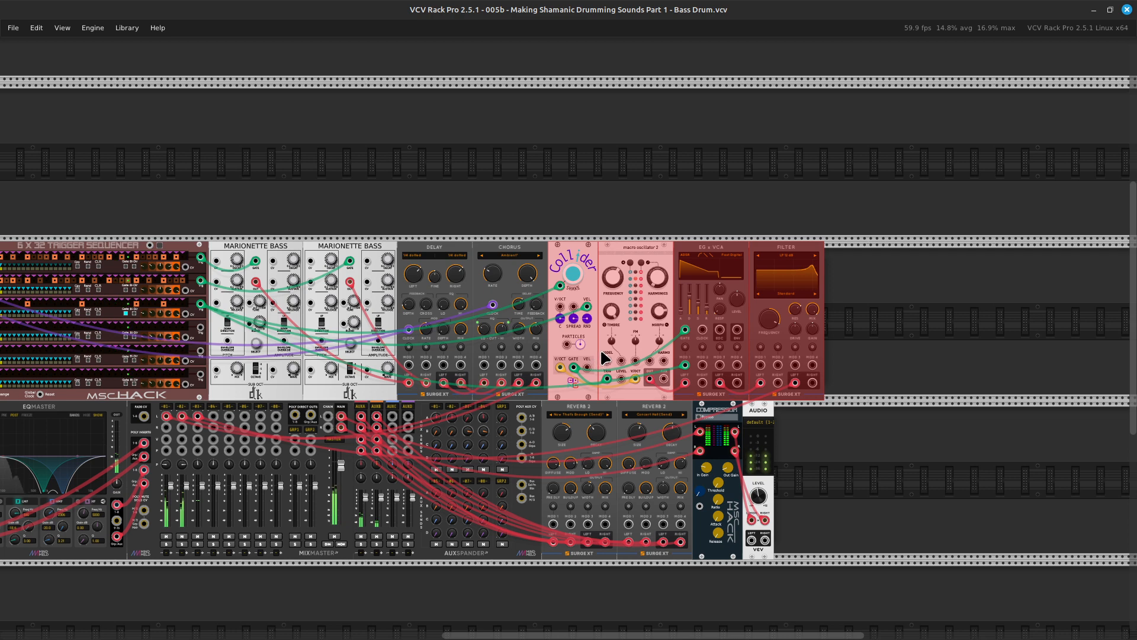
key("Delete")
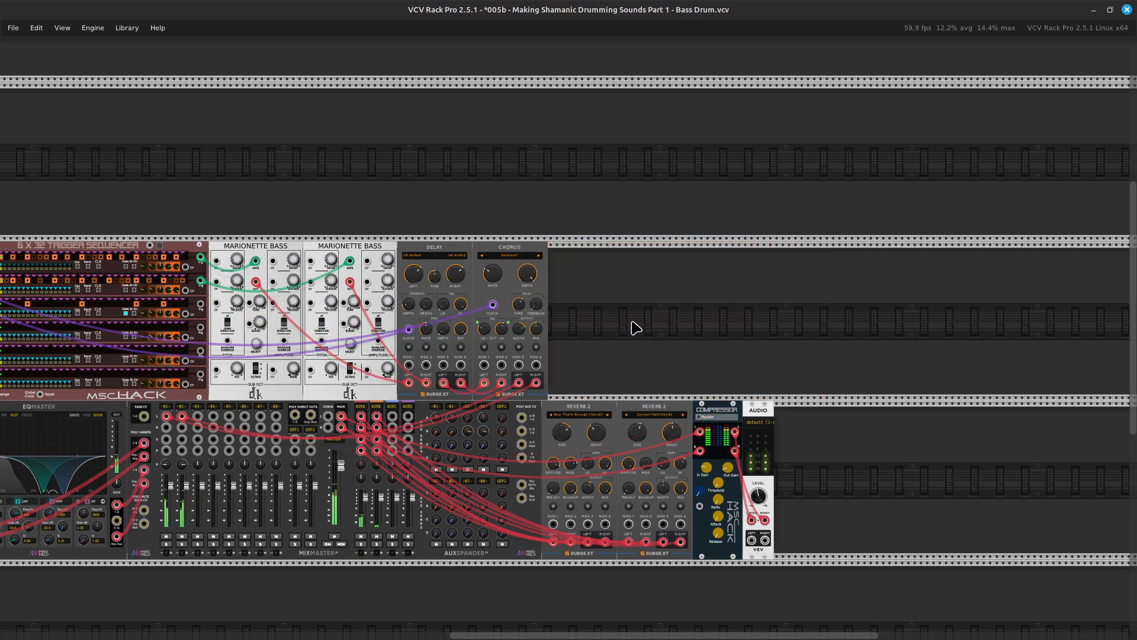
Clear all steps of the third track in the 6 x 32 trigger sequencer.
scroll(636, 328, "left", 6)
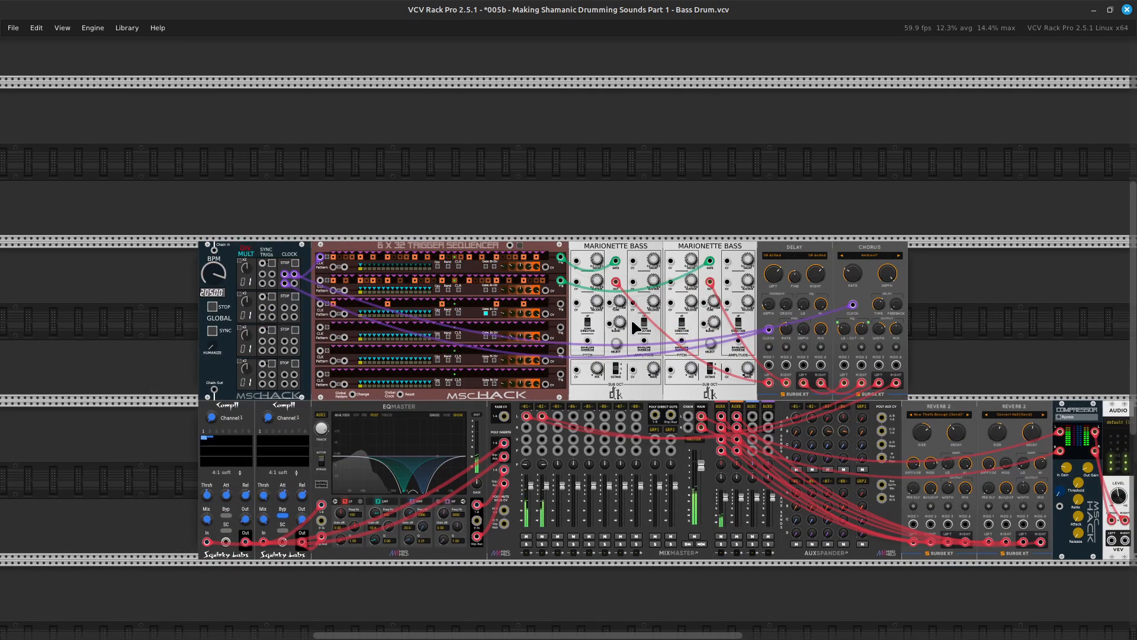
scroll(632, 323, "up", 4)
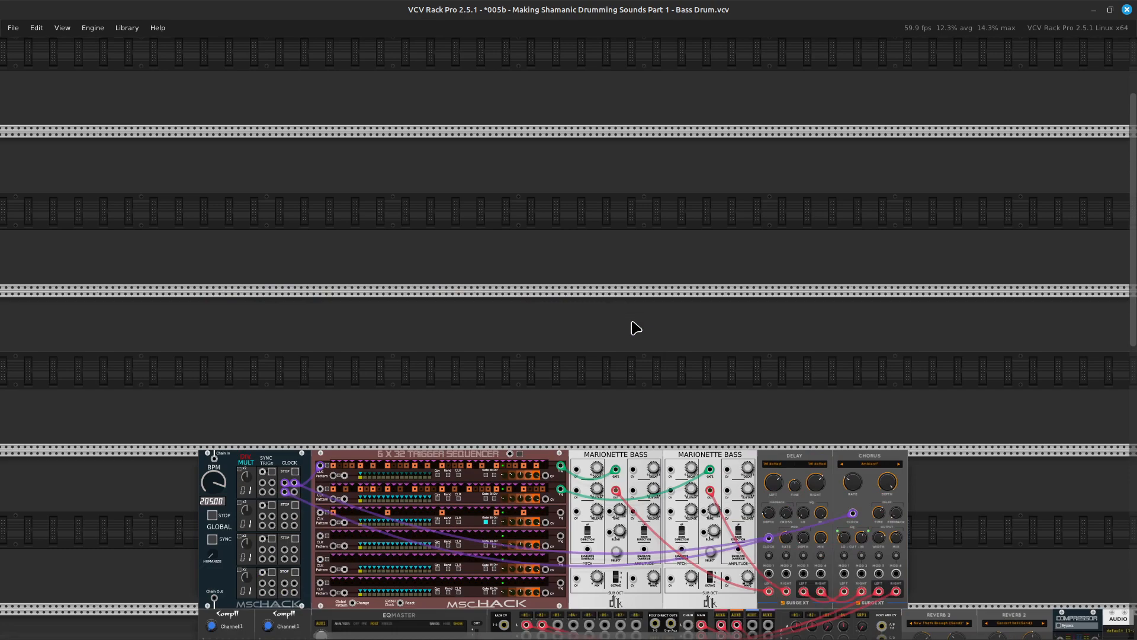
scroll(636, 328, "up", 6)
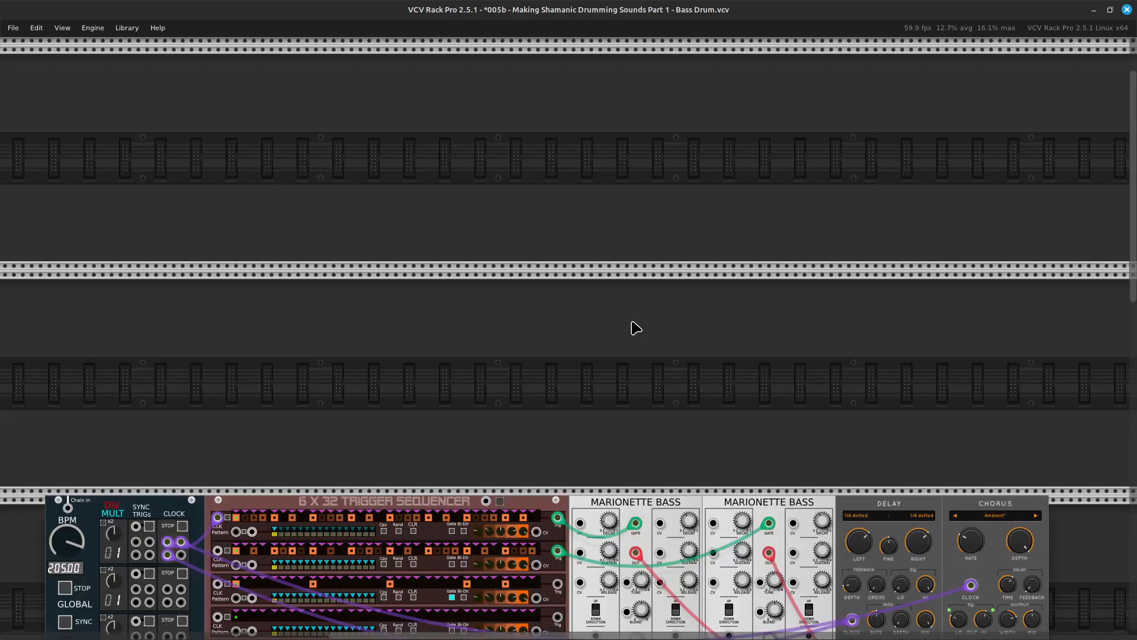
scroll(636, 328, "down", 5)
scroll(636, 328, "left", 4)
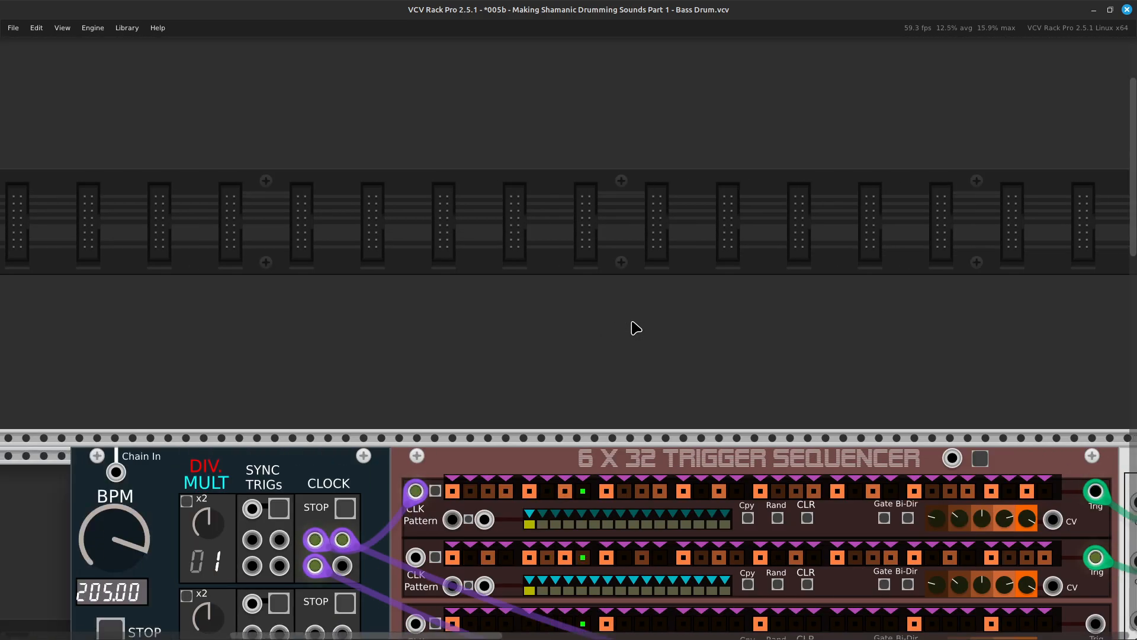
scroll(636, 328, "right", 5)
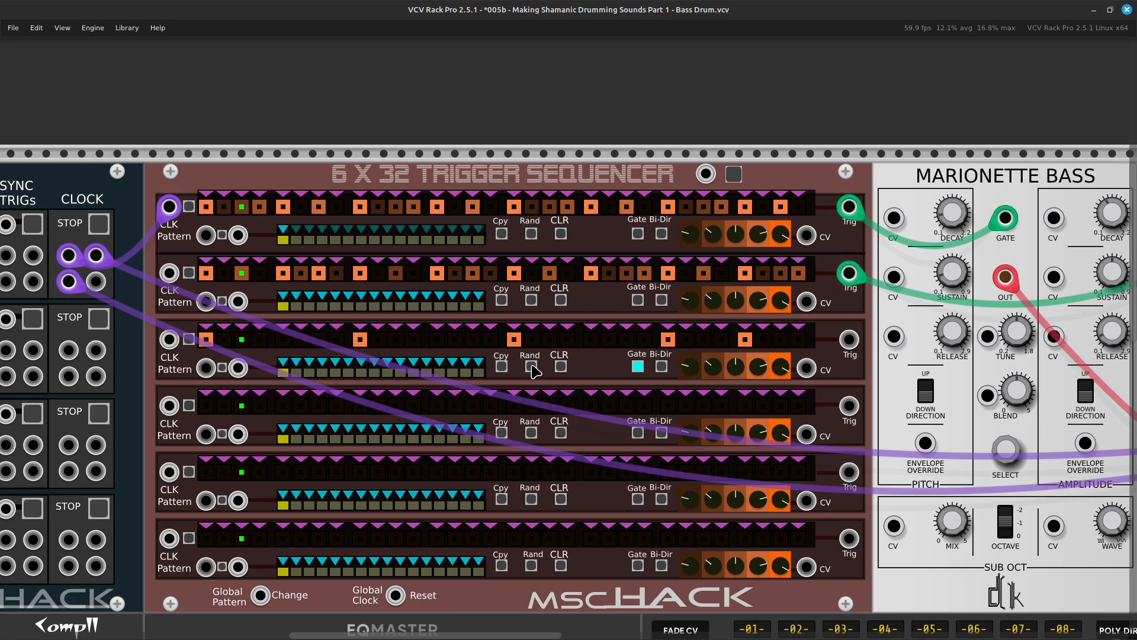
scroll(526, 397, "up", 10)
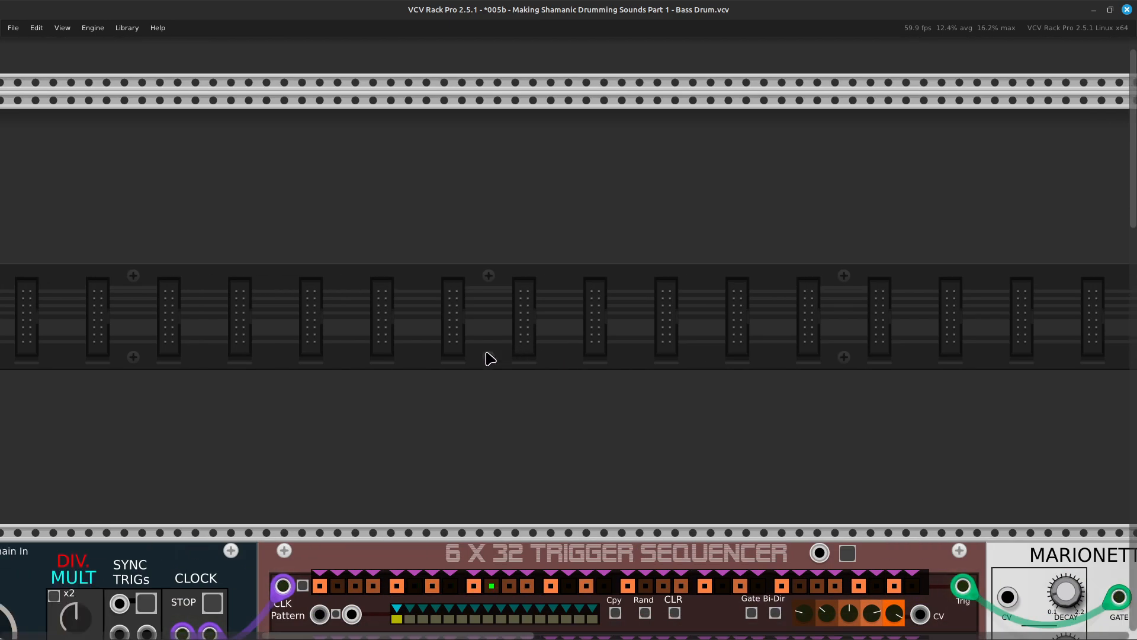
scroll(467, 361, "down", 10)
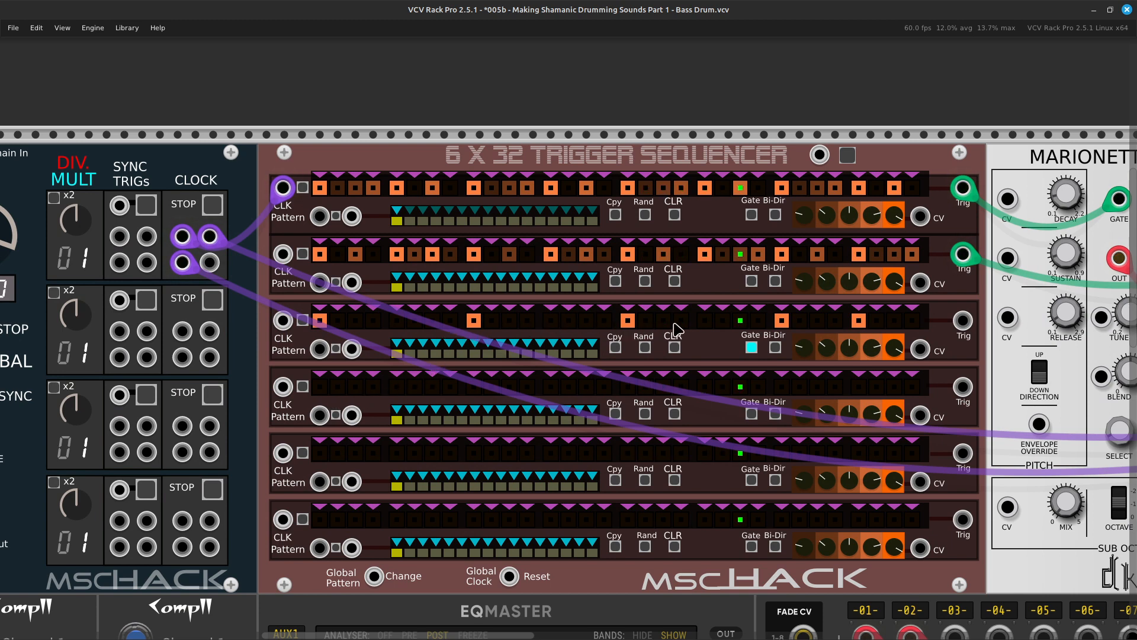
scroll(586, 335, "right", 5)
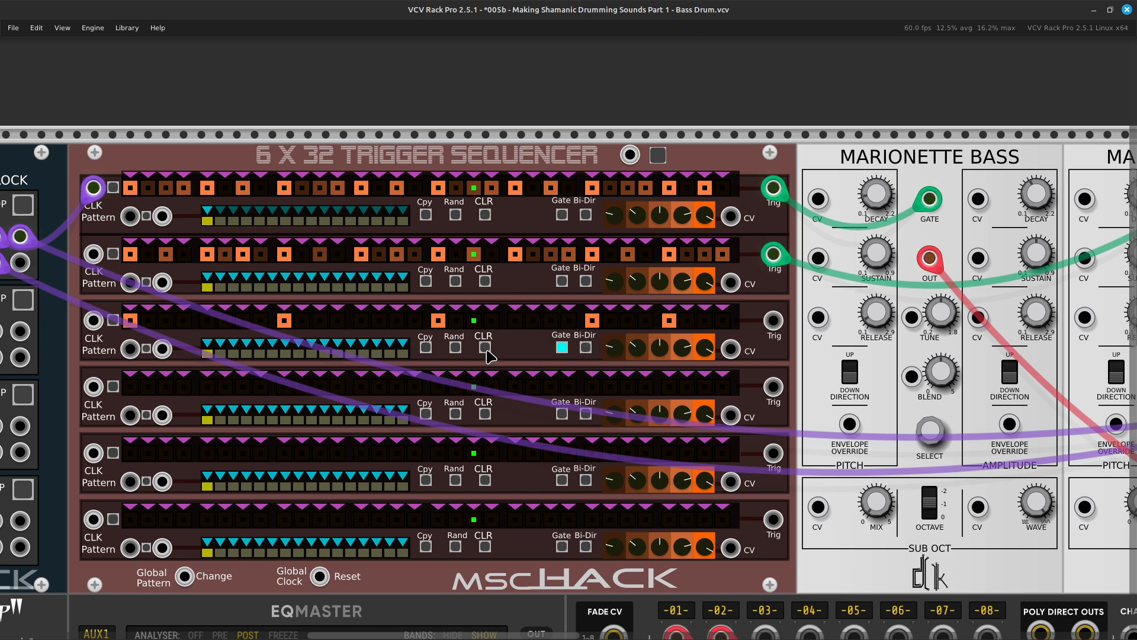
Save the patch.
scroll(491, 355, "up", 4)
scroll(505, 353, "left", 10)
scroll(505, 353, "up", 4)
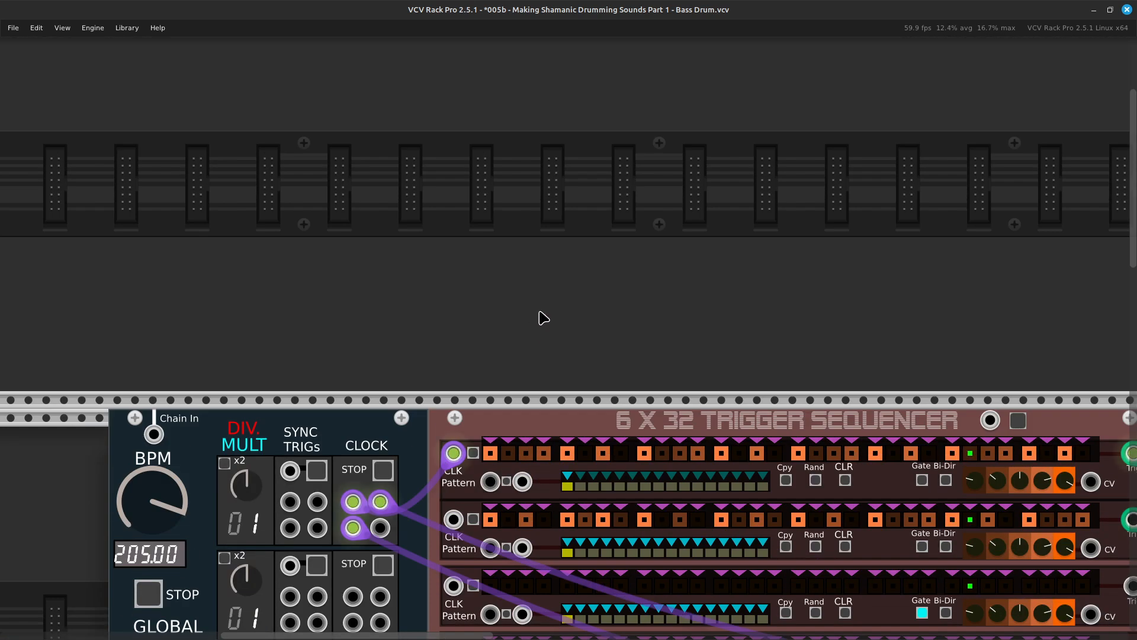
scroll(533, 327, "right", 4)
scroll(561, 295, "up", 3)
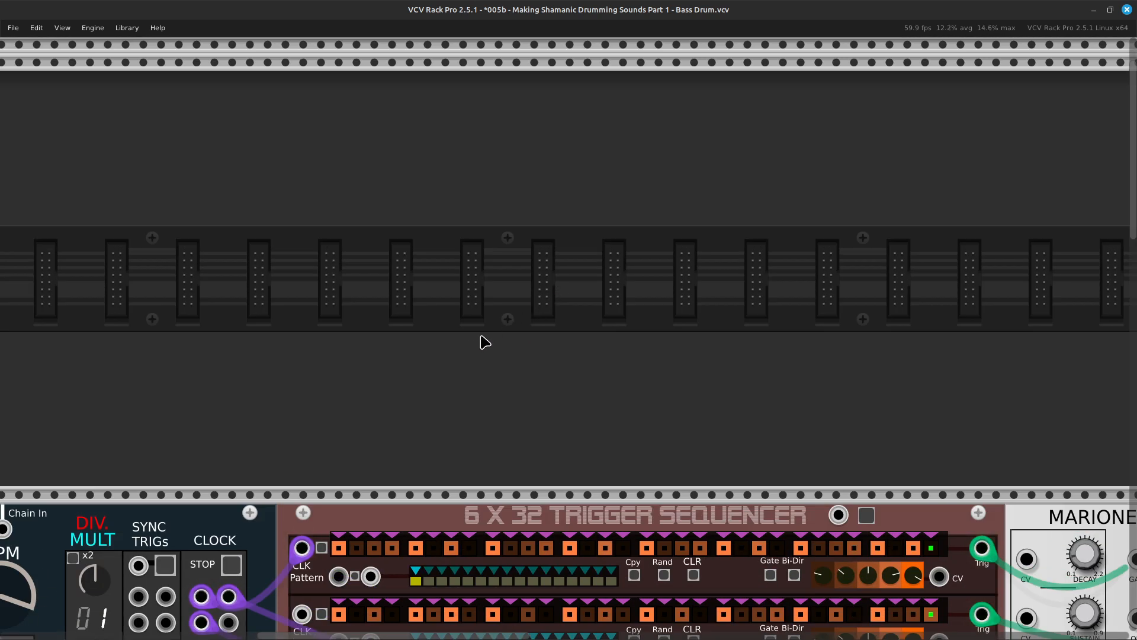
key("ctrl+s")
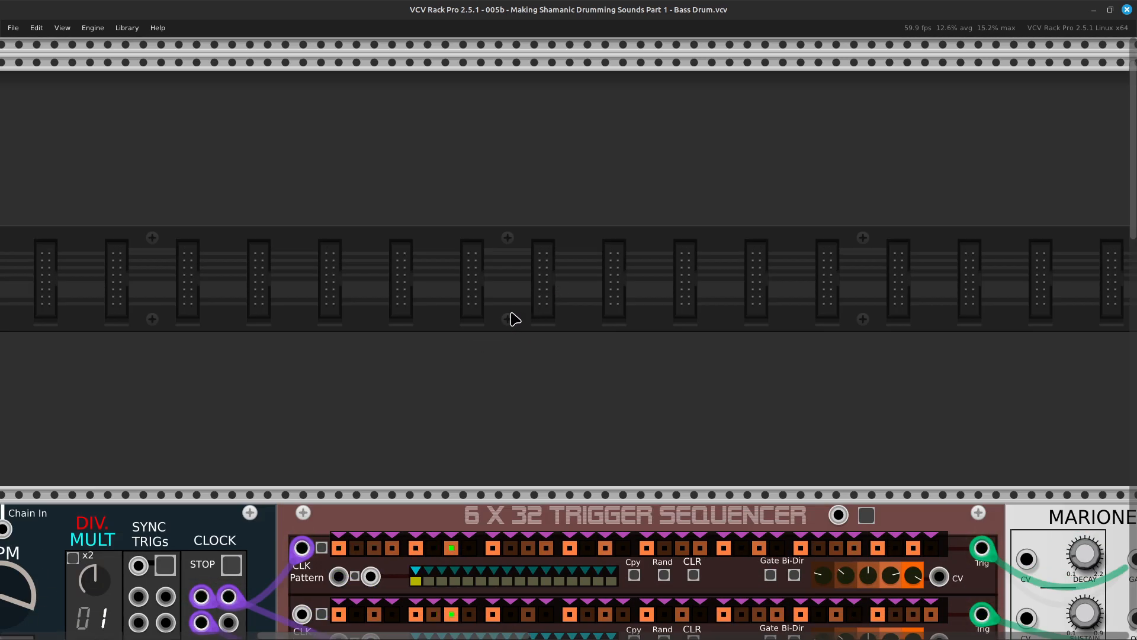
Add the mscHack ENVY-9 envelope generator to the empty row above the trigger sequencer, aligning their left edges.
right_click(468, 321)
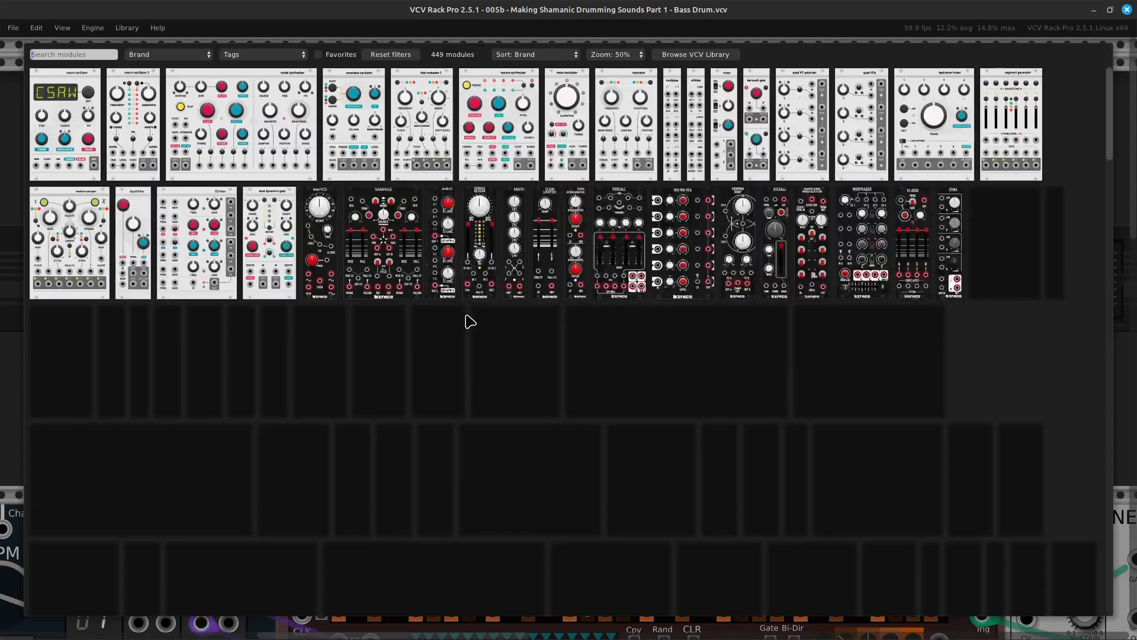
scroll(485, 311, "down", 20)
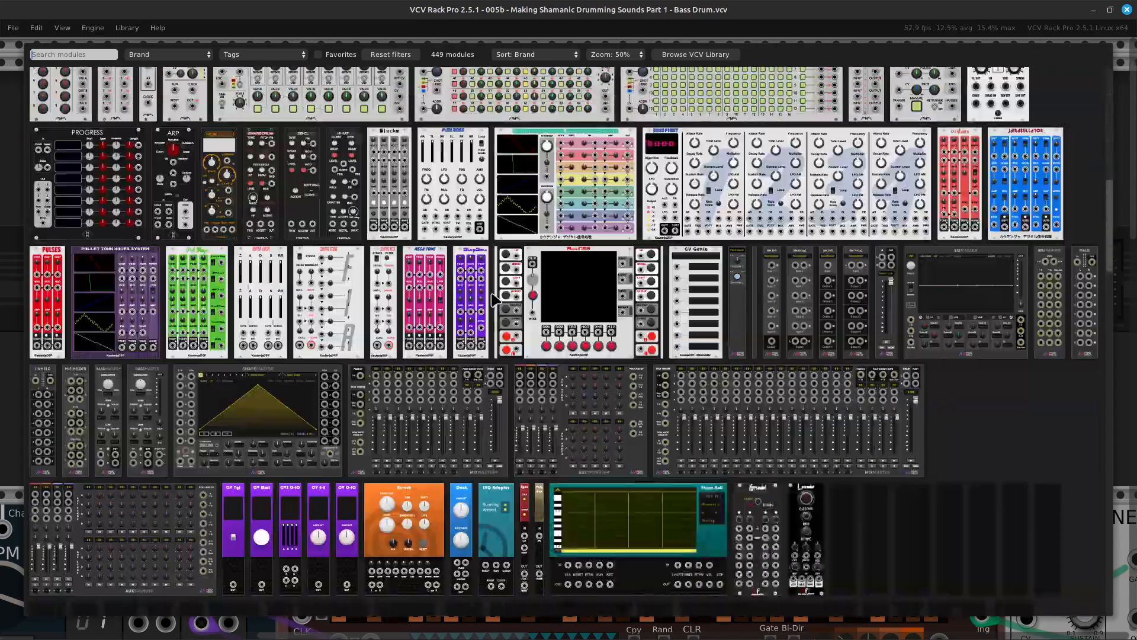
scroll(500, 288, "down", 20)
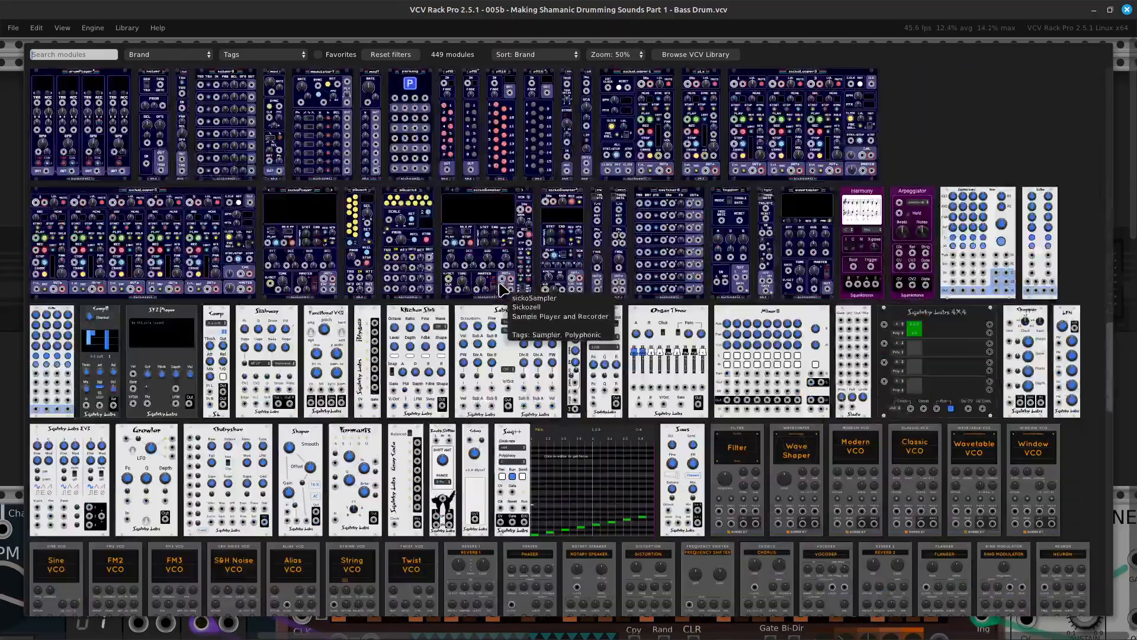
scroll(513, 278, "down", 10)
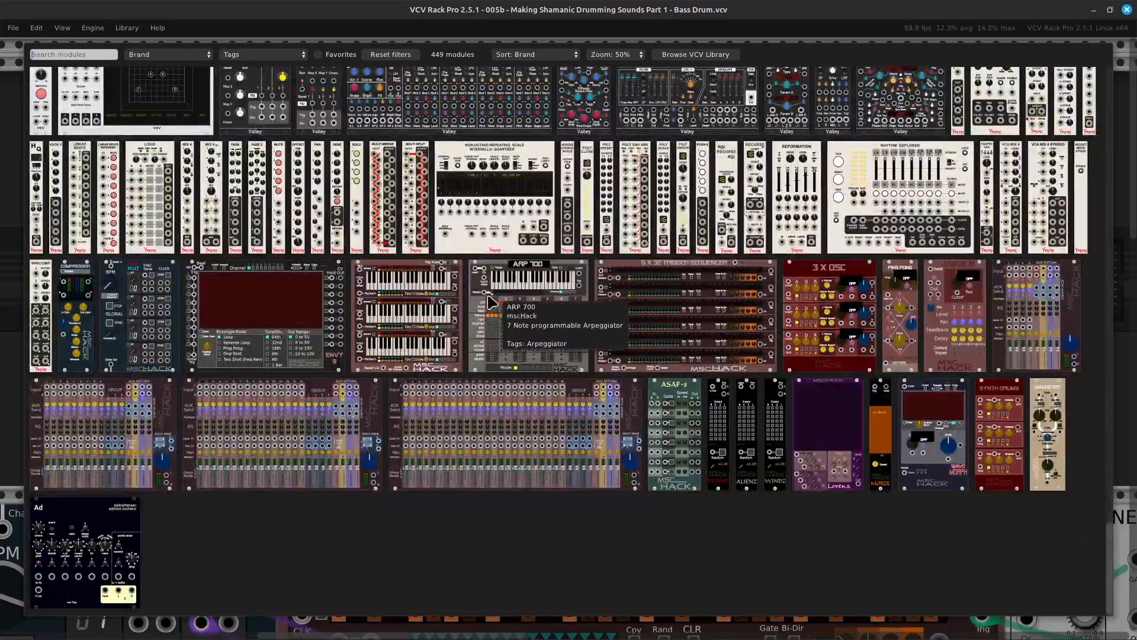
left_click(265, 308)
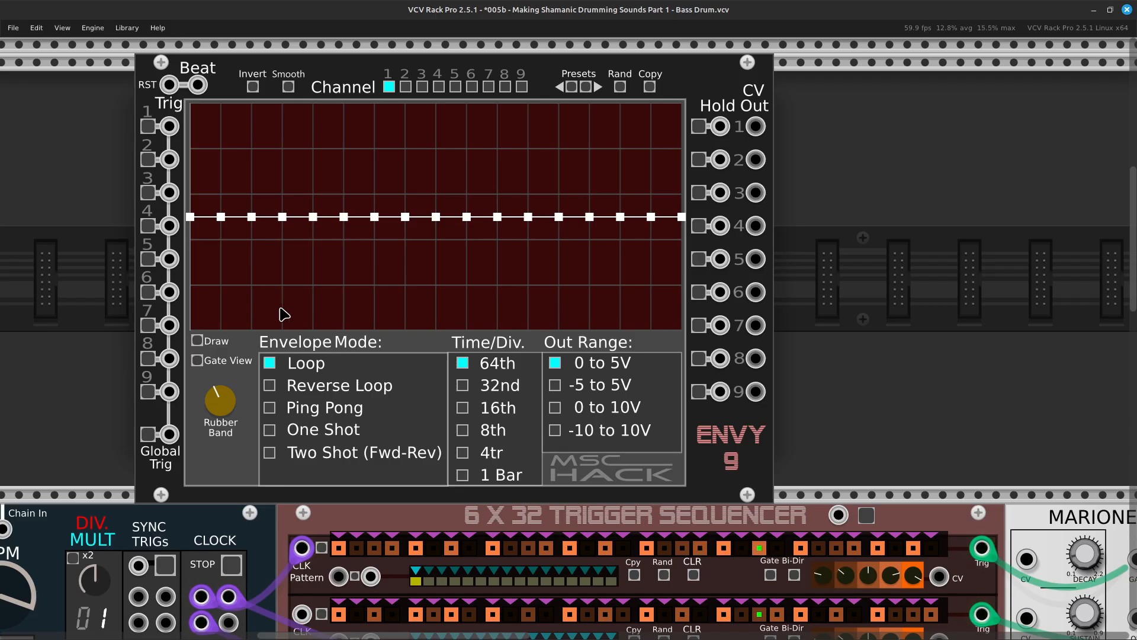
scroll(299, 312, "up", 3)
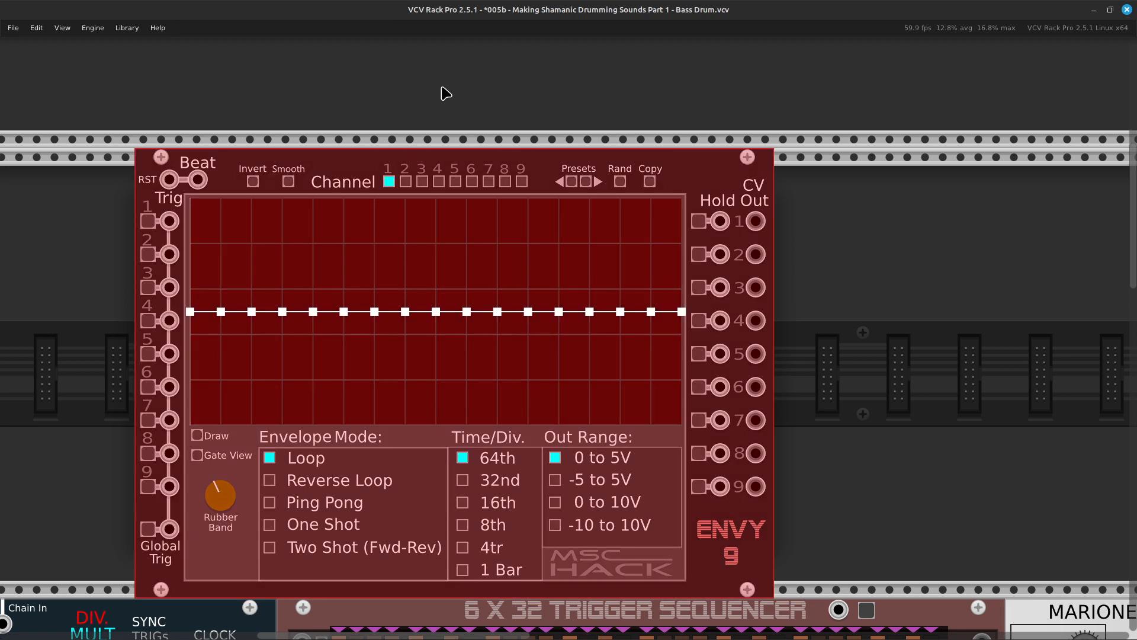
left_click_drag(348, 159, 492, 163)
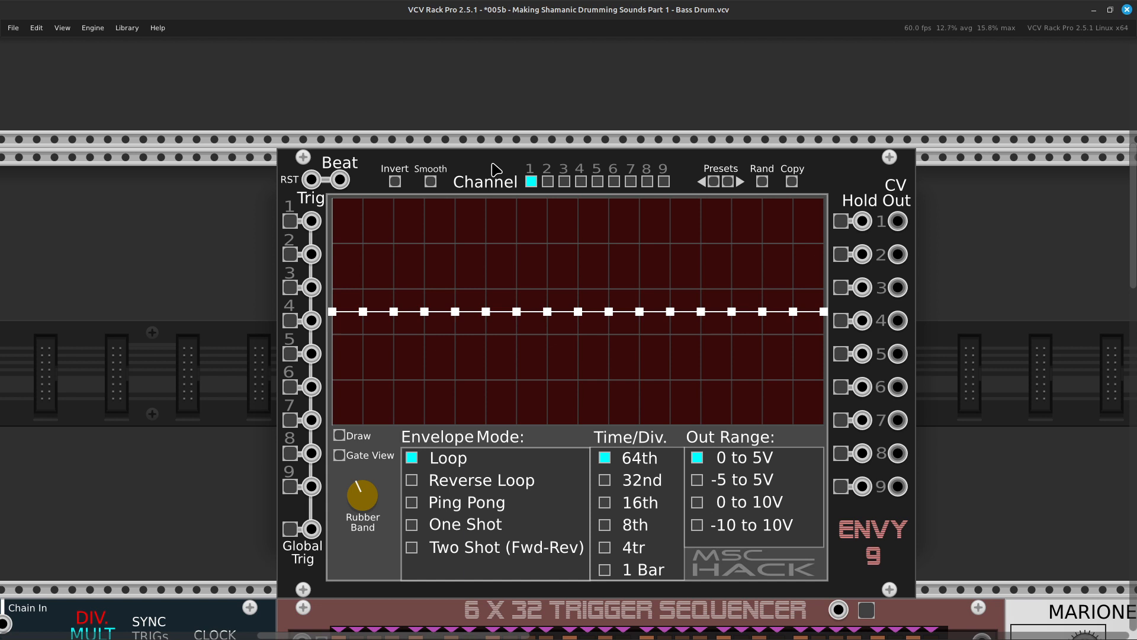
Connect a purple cable from the free Clock 1 output of the master clock to the Beat input of ENVY-9.
scroll(436, 251, "right", 6)
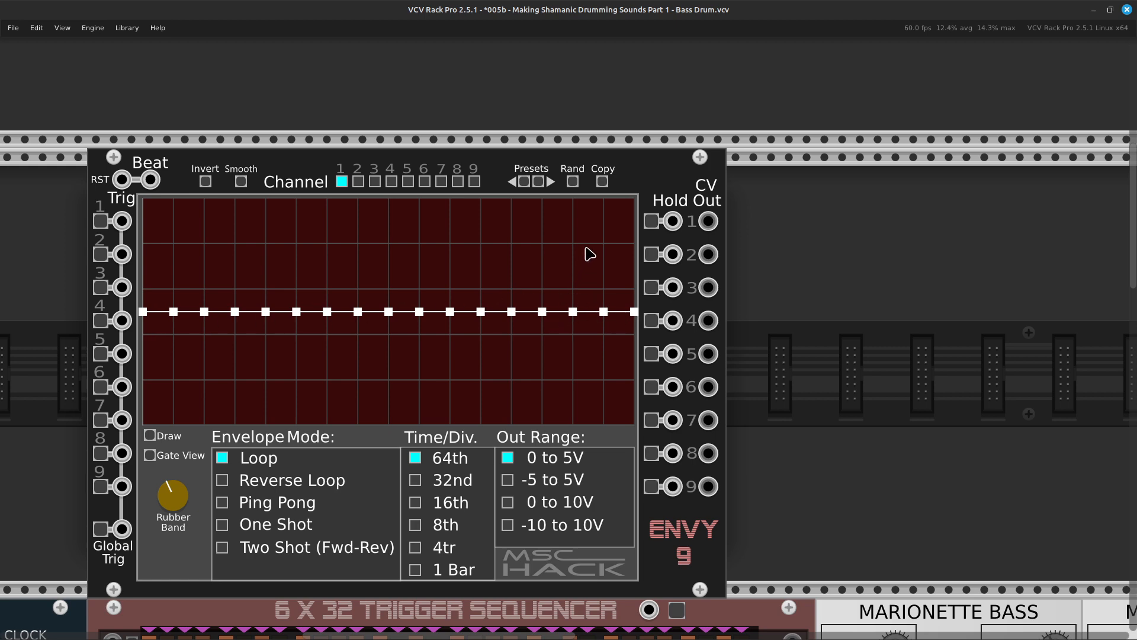
scroll(596, 313, "down", 3)
scroll(552, 324, "up", 2)
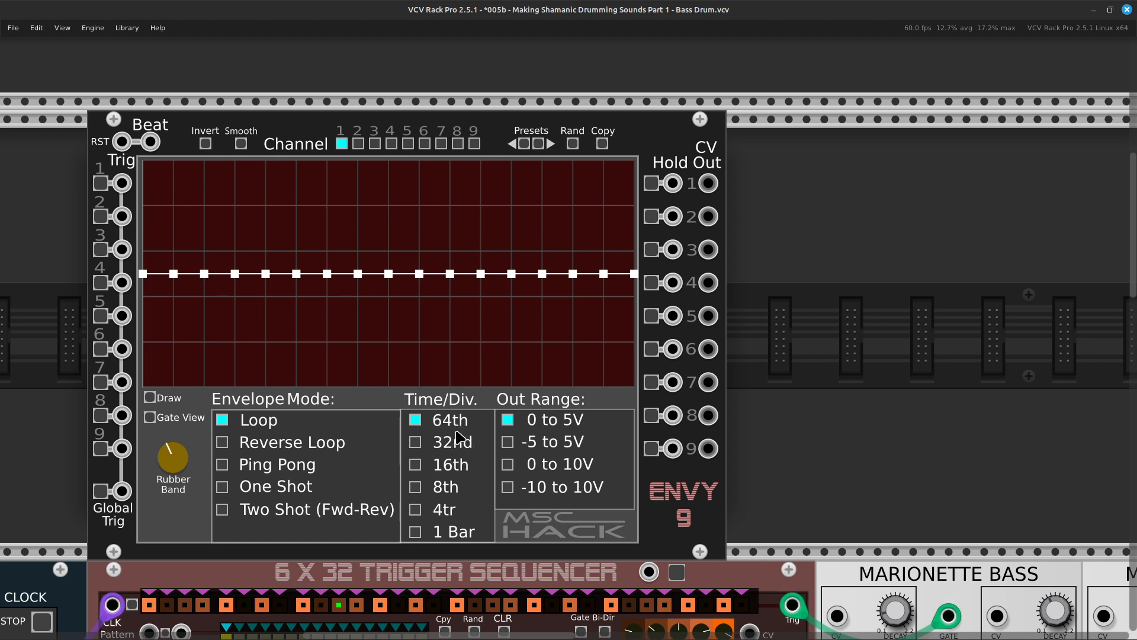
key("Left")
key("Down")
key("Down")
key("Up")
key("Left")
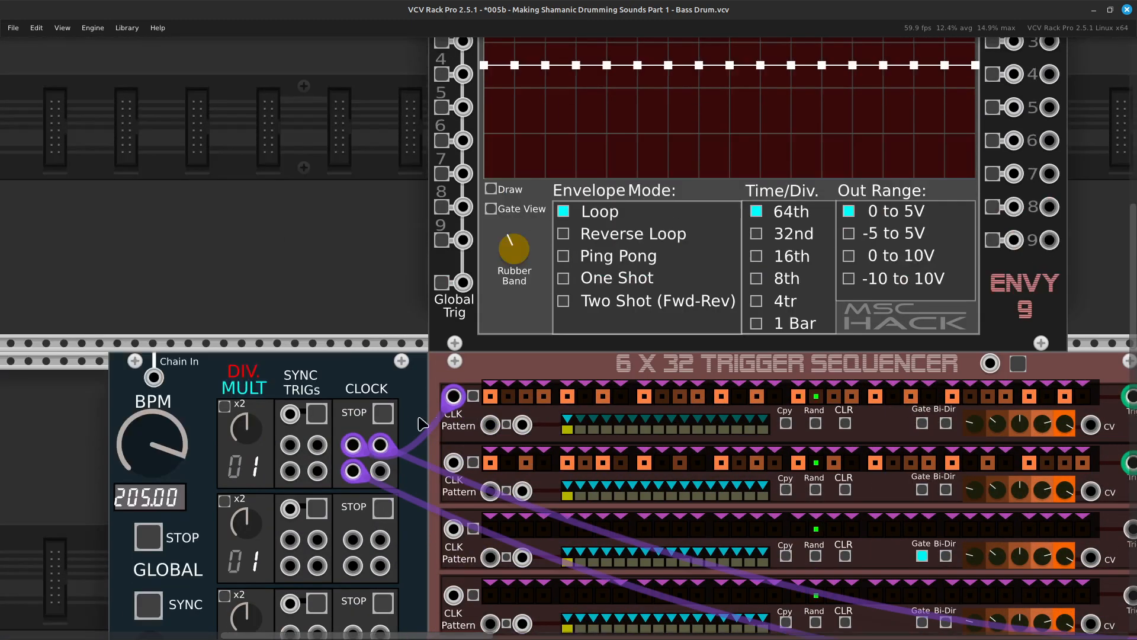
right_click(379, 482)
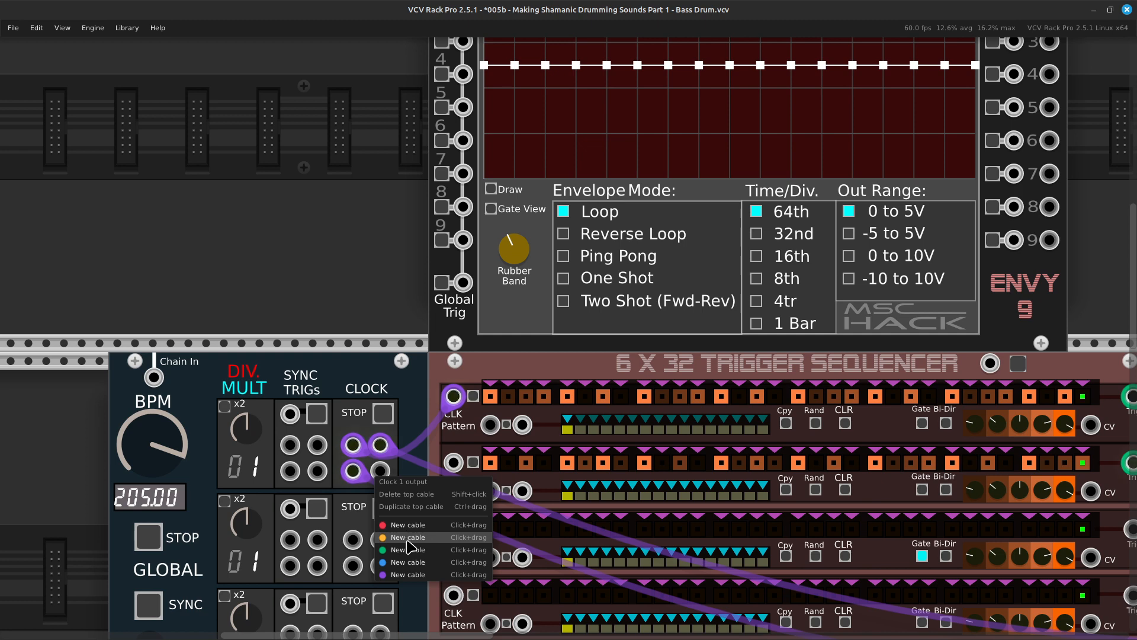
left_click_drag(413, 583, 494, 277)
scroll(415, 320, "up", 5)
scroll(464, 345, "right", 3)
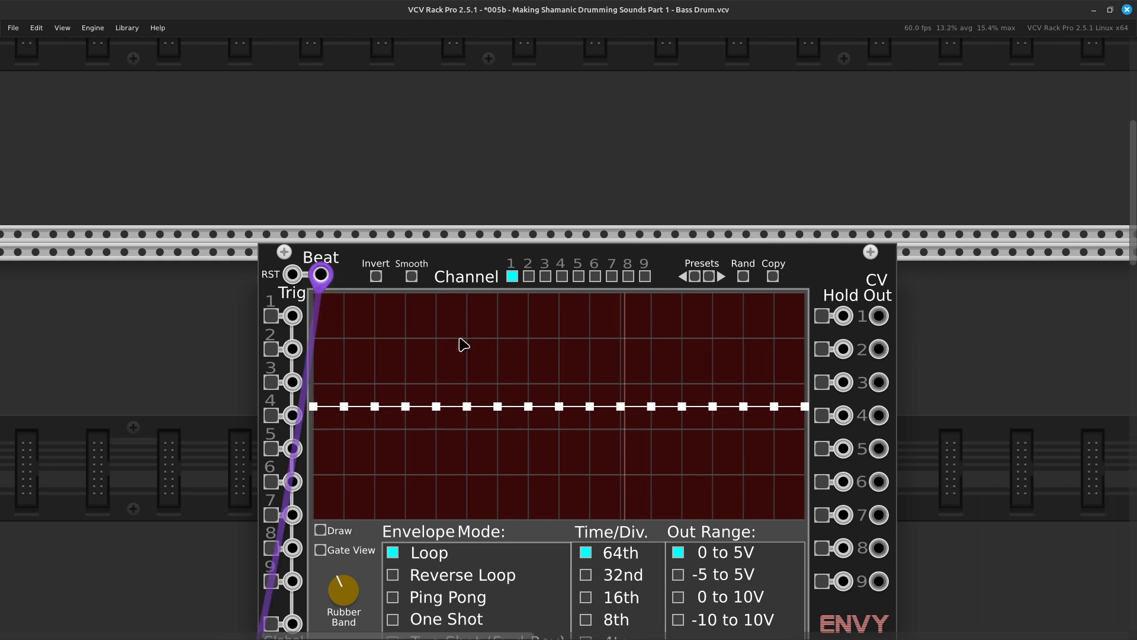
Raise the 2nd, 4th and 6th points of the ENVY-9 channel 1 envelope to about 4.9 V and the 8th point to about 3.9 V.
scroll(454, 345, "down", 4)
scroll(484, 294, "up", 3)
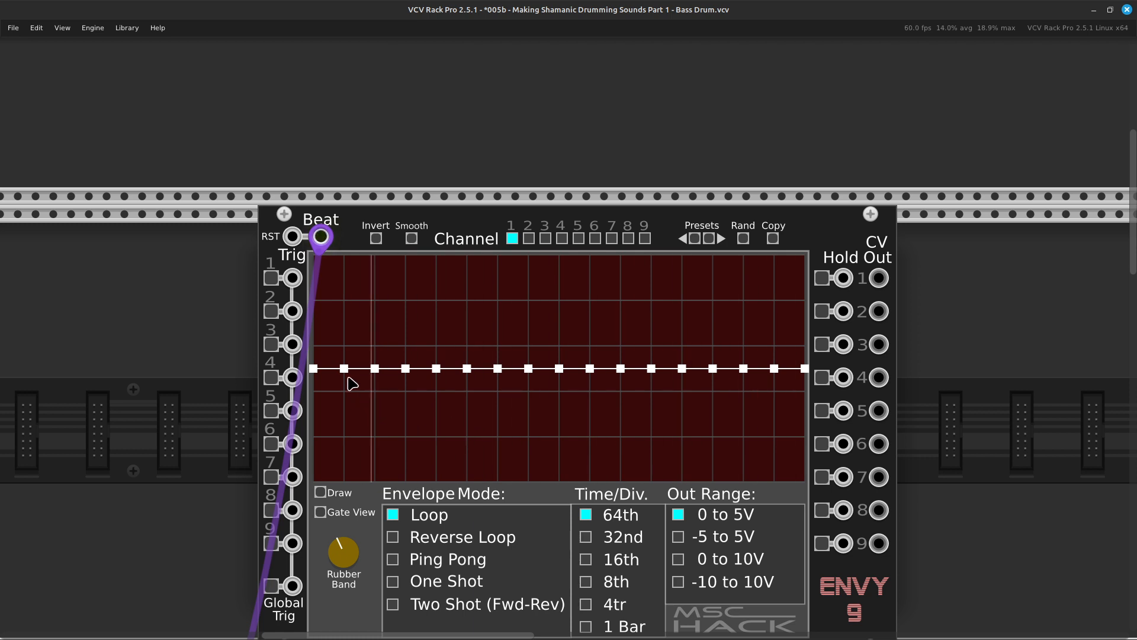
left_click(346, 264)
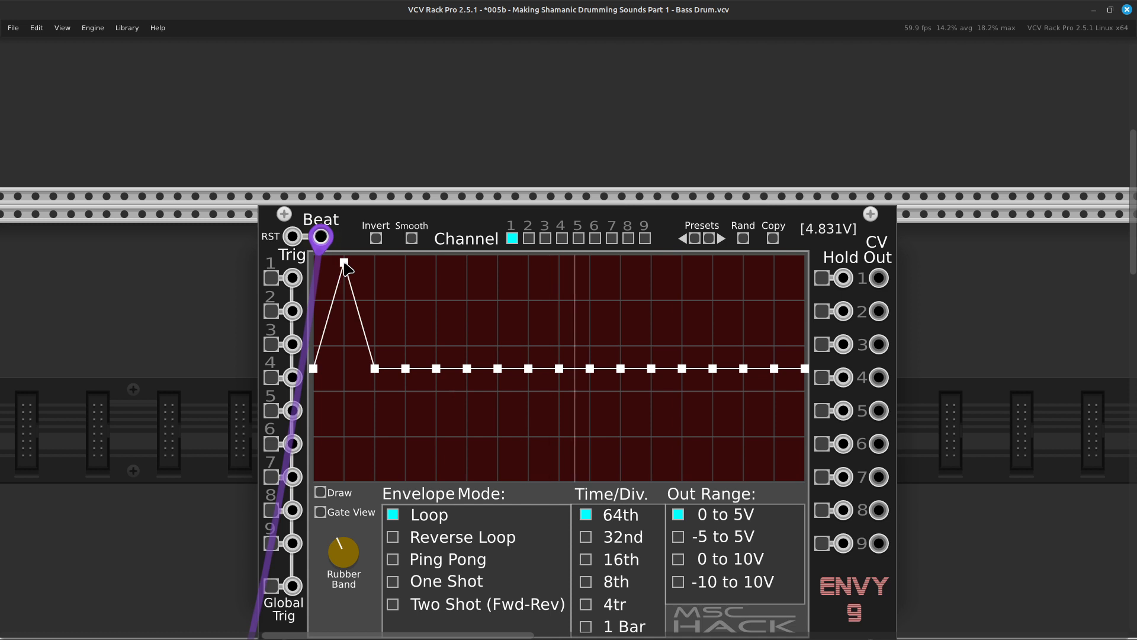
left_click(406, 260)
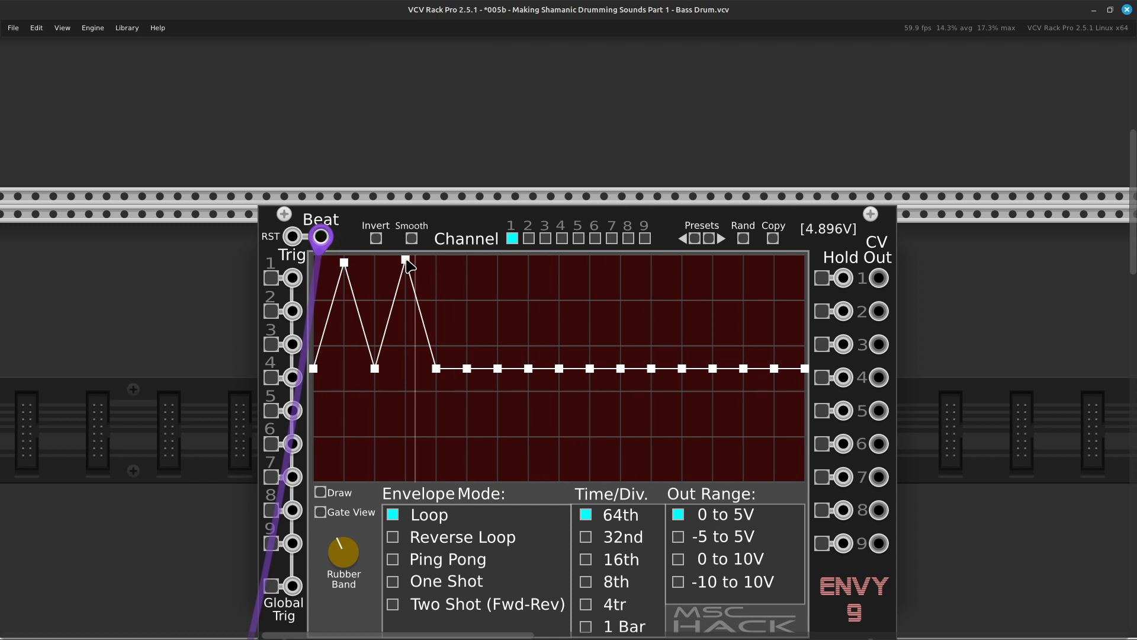
left_click(468, 261)
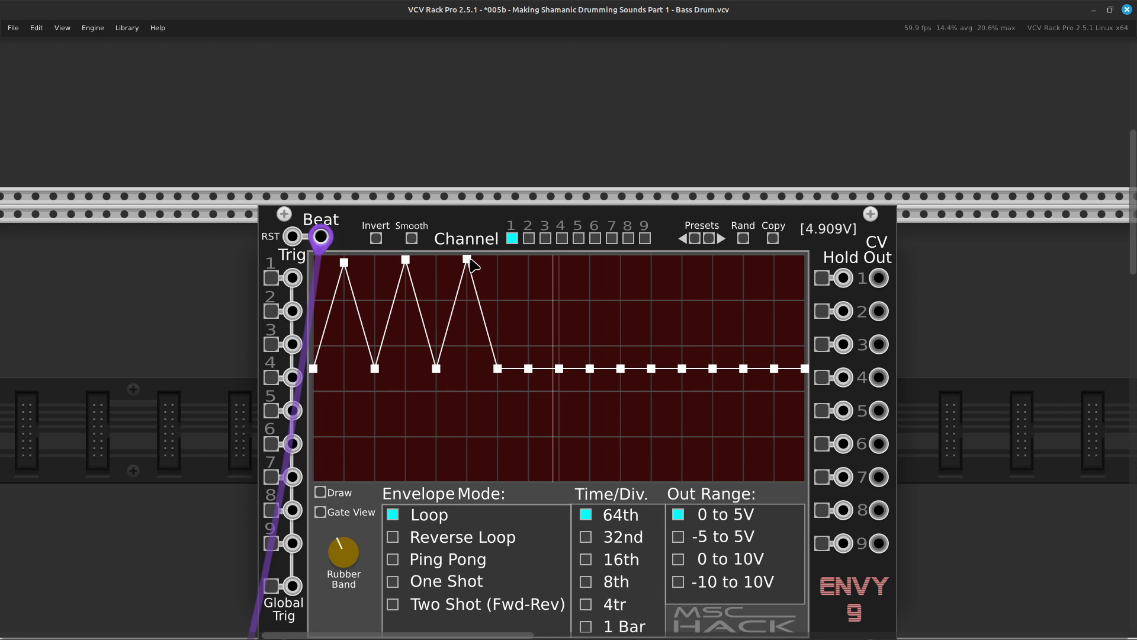
left_click(528, 304)
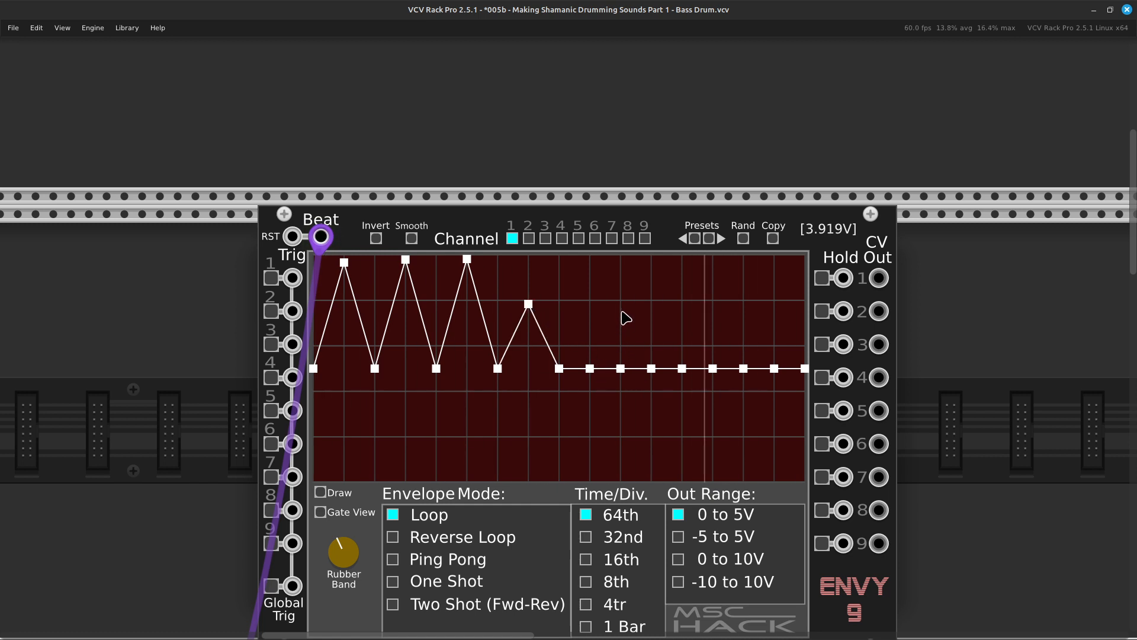
Raise the 11th and 13th points of the channel 1 envelope to about 5 V and the 15th point to about 3.9 V.
left_click(620, 261)
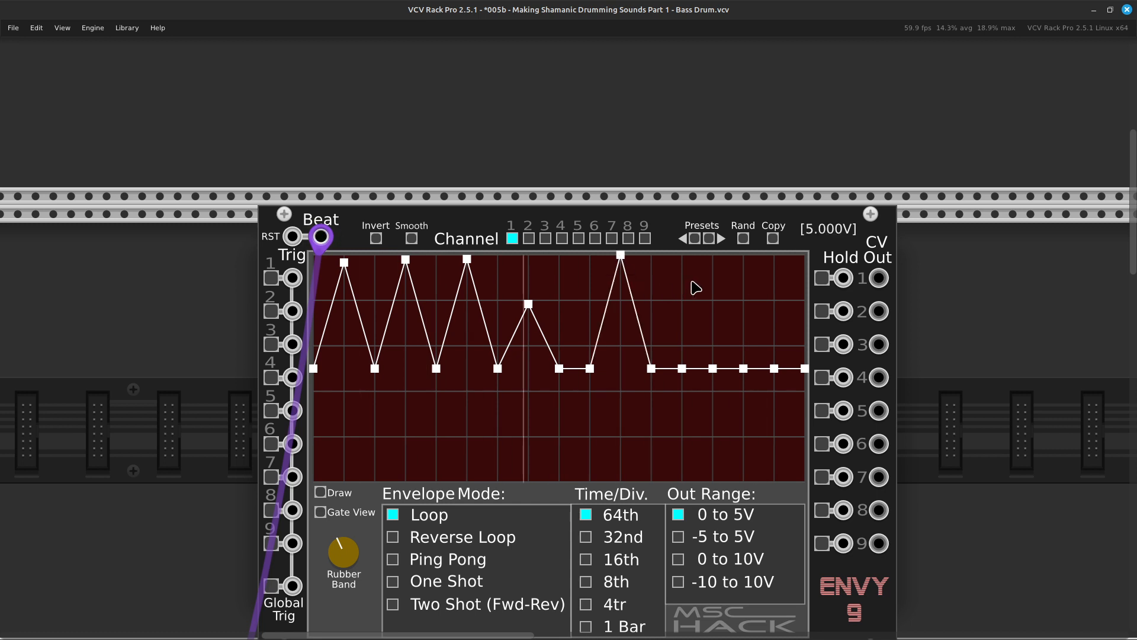
left_click(684, 260)
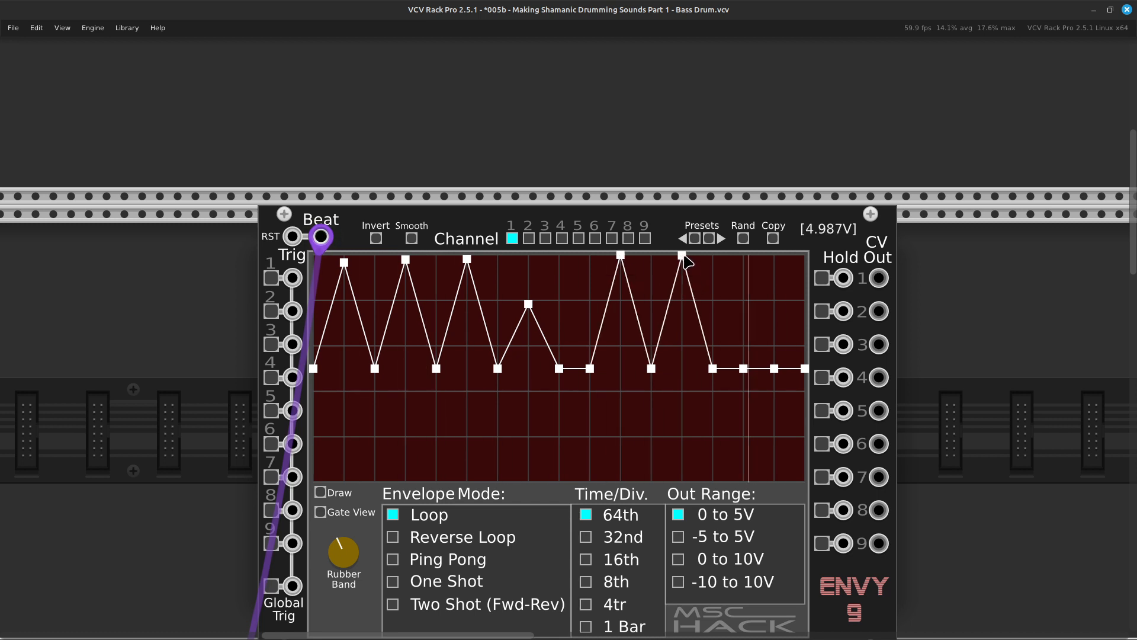
left_click(744, 307)
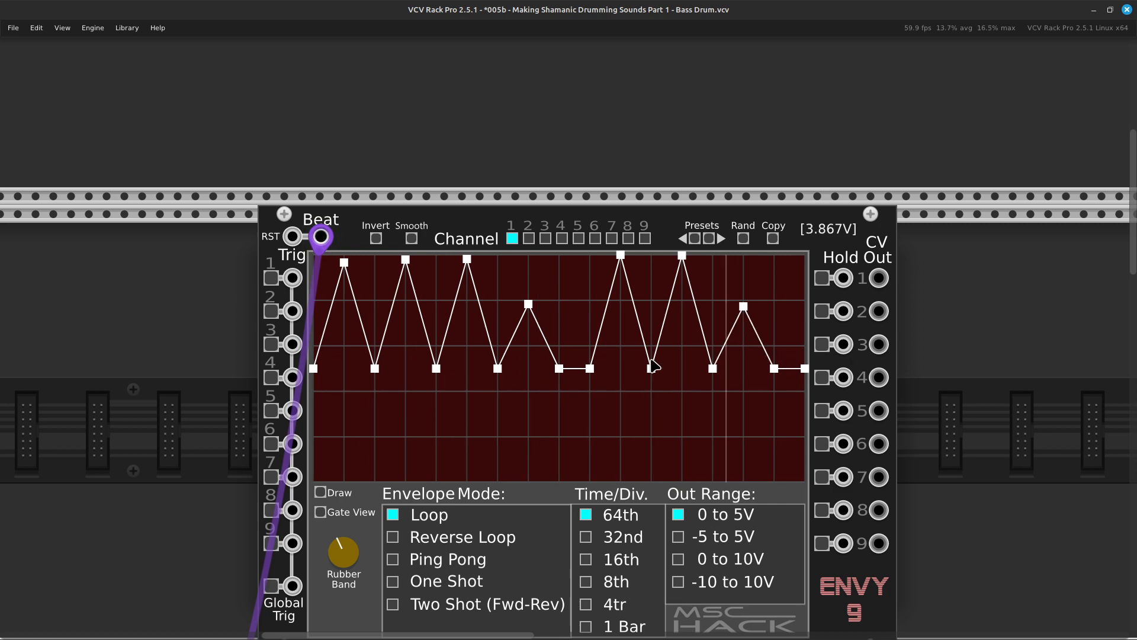
Add the VCV Noise module to the row above the sequencer, flush against the right edge of ENVY-9.
scroll(559, 407, "down", 3)
scroll(552, 397, "right", 6)
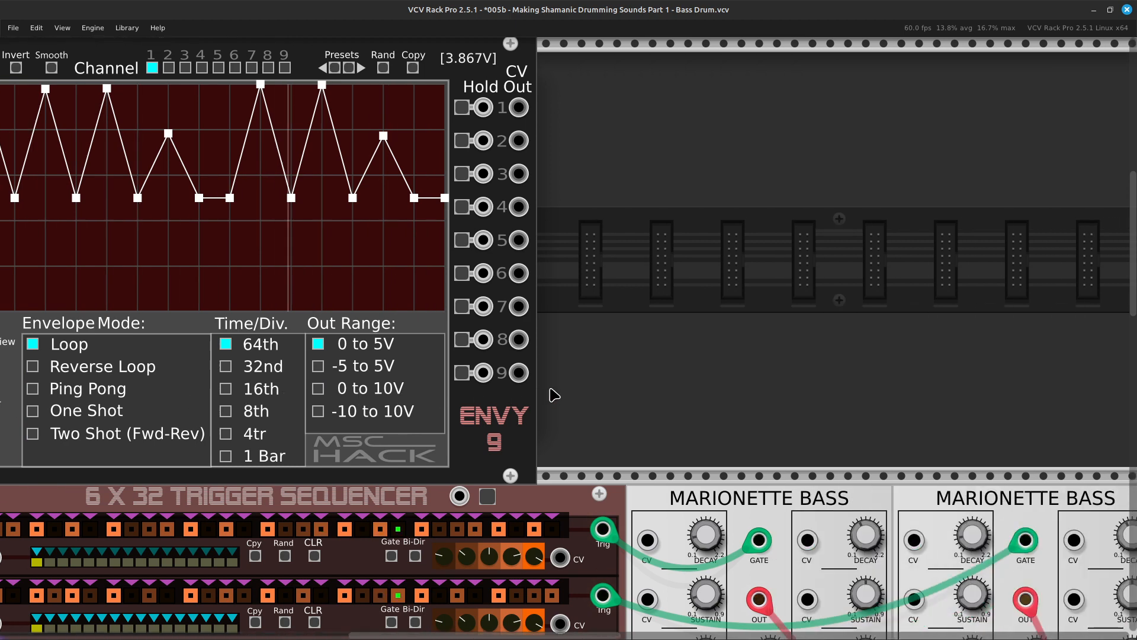
scroll(547, 396, "down", 2)
scroll(543, 394, "left", 4)
scroll(543, 394, "up", 3)
scroll(541, 393, "right", 6)
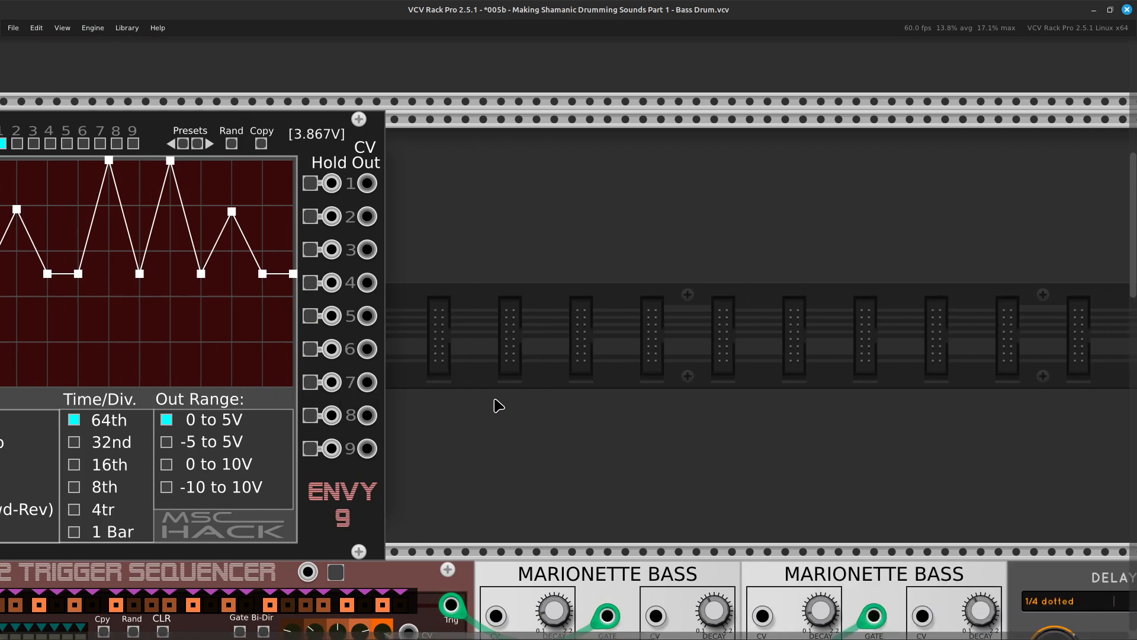
right_click(500, 398)
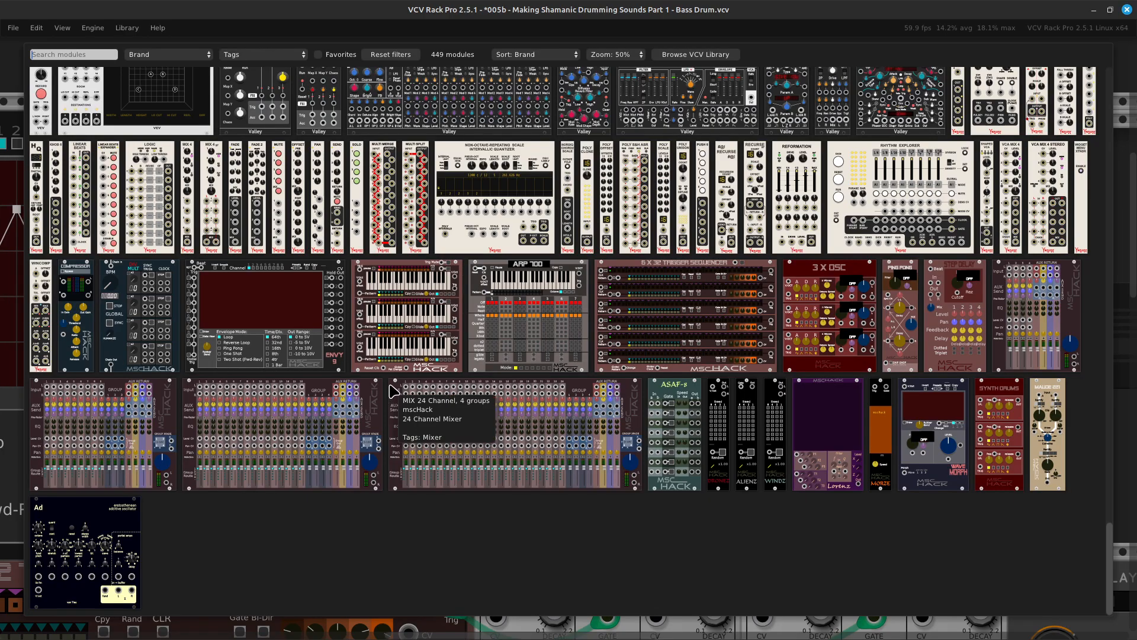
scroll(394, 391, "up", 20)
type("noise")
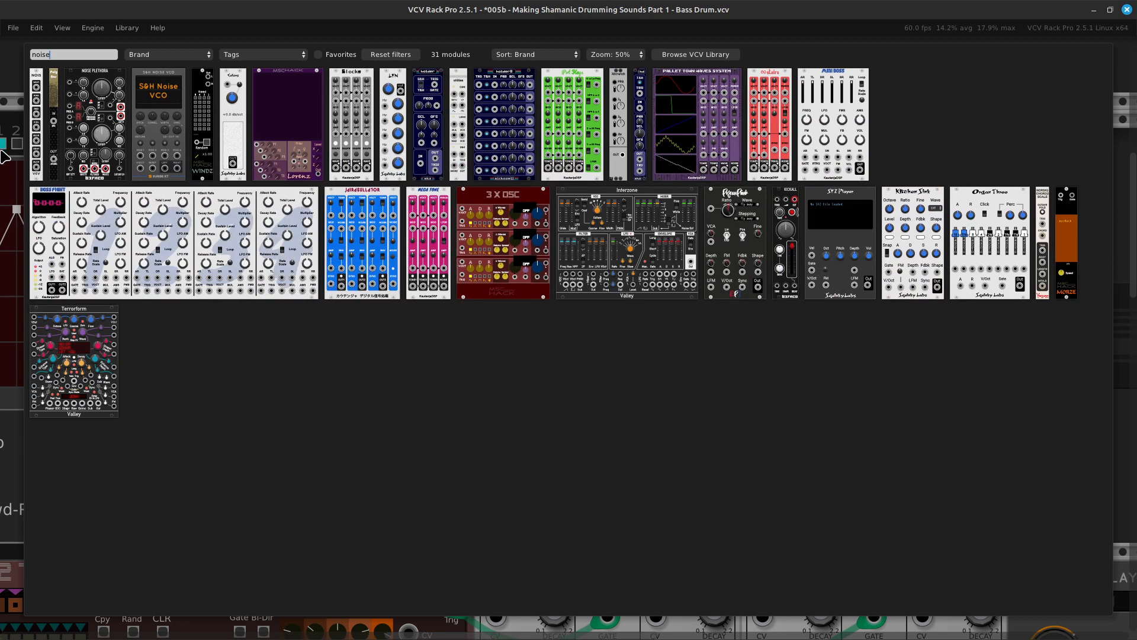
left_click(33, 157)
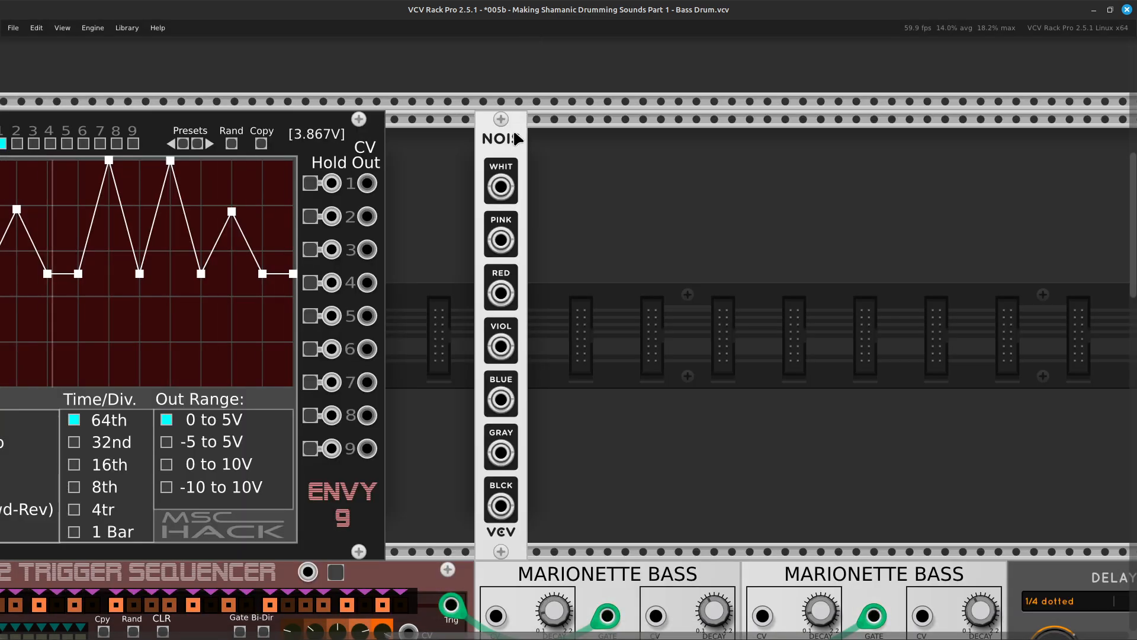
left_click_drag(501, 142, 394, 140)
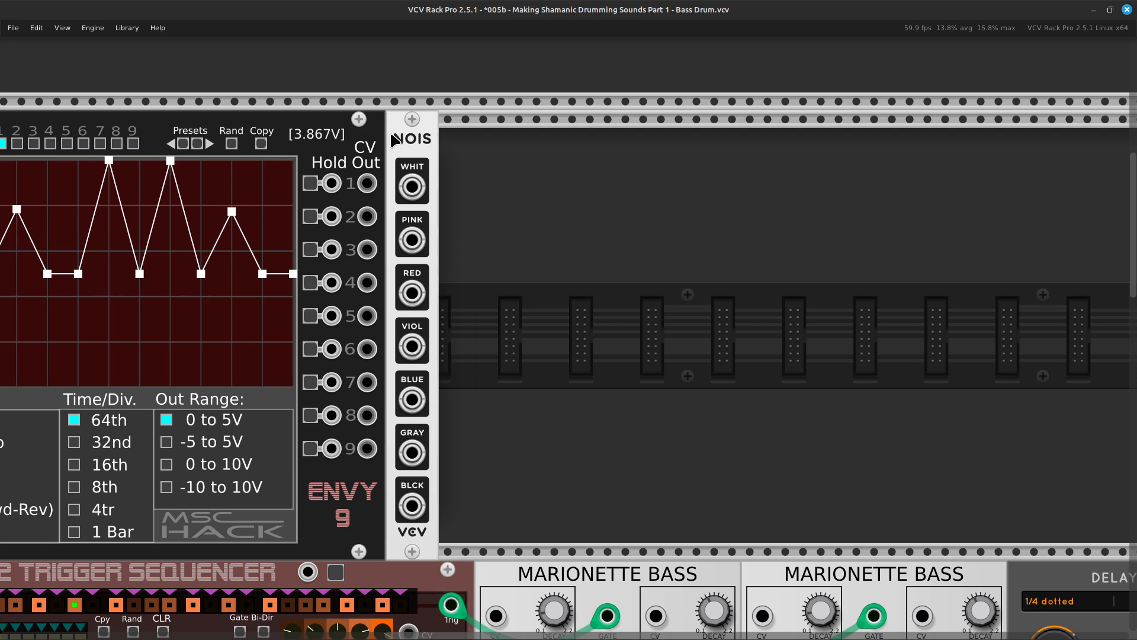
Add the Surge XT Filter module, found by searching for "vcf", and place it directly to the right of the Noise module.
key("Right")
key("Down")
key("Up")
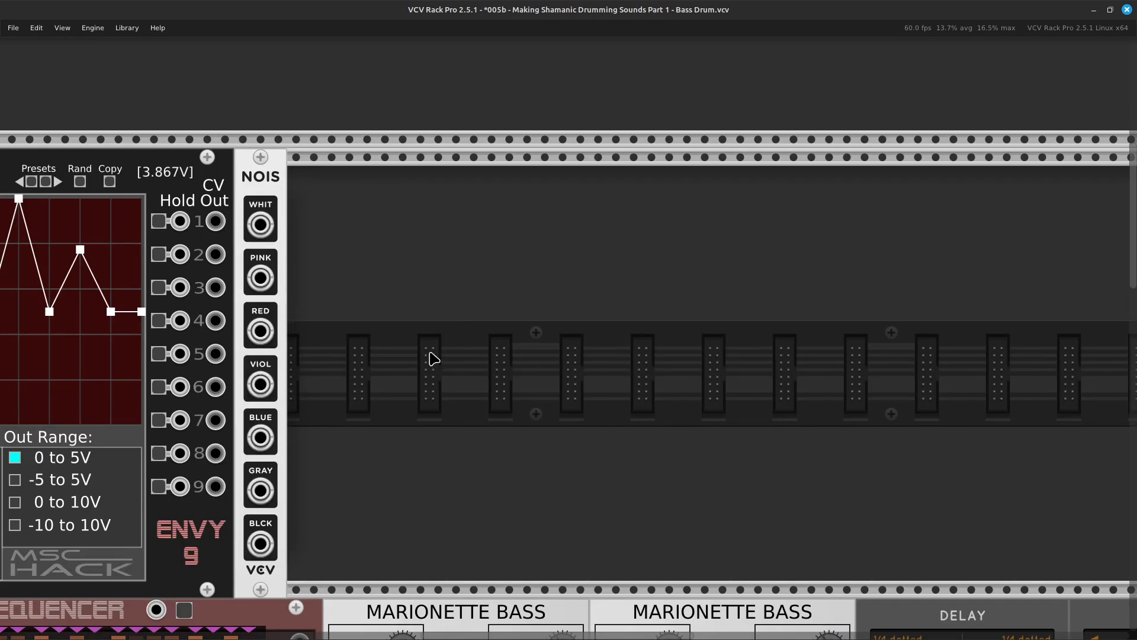
right_click(433, 359)
type("vc")
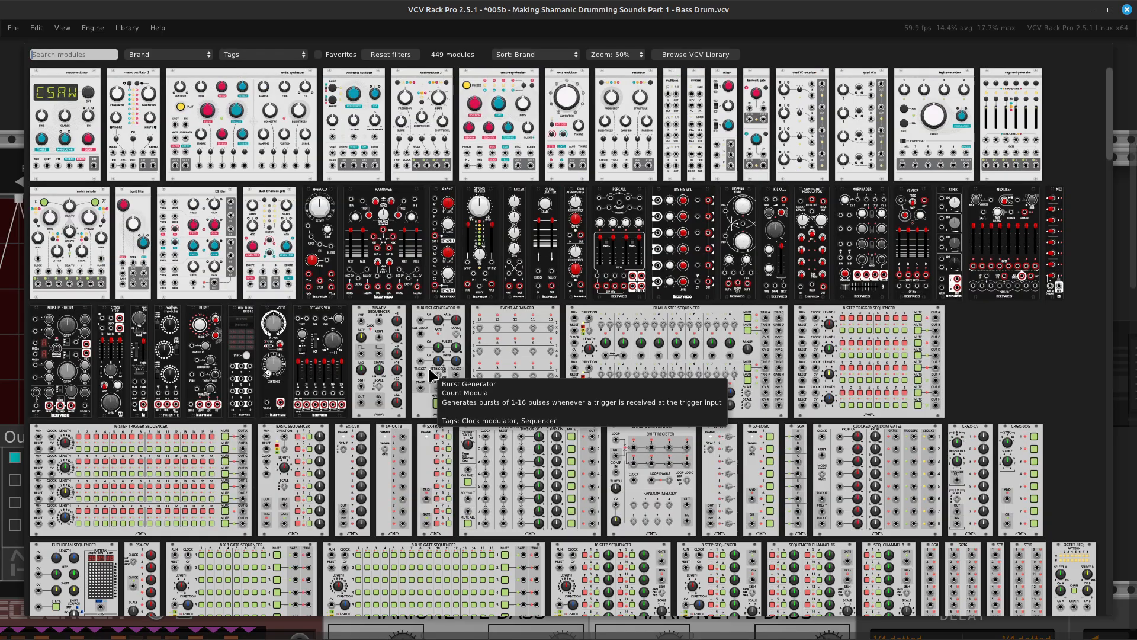
type("f")
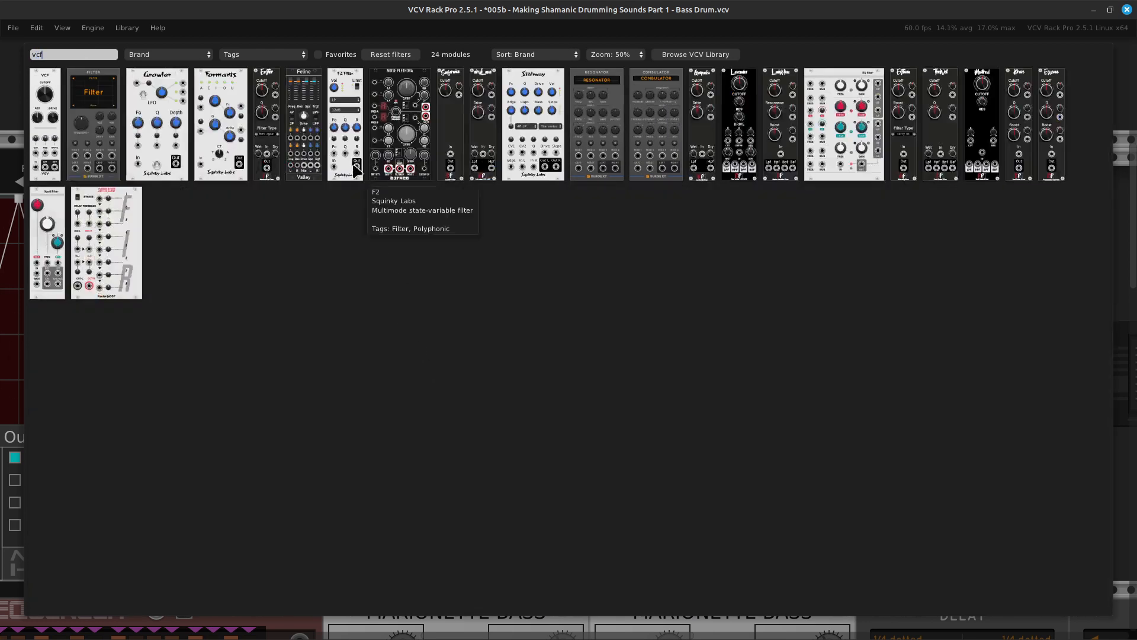
left_click(83, 142)
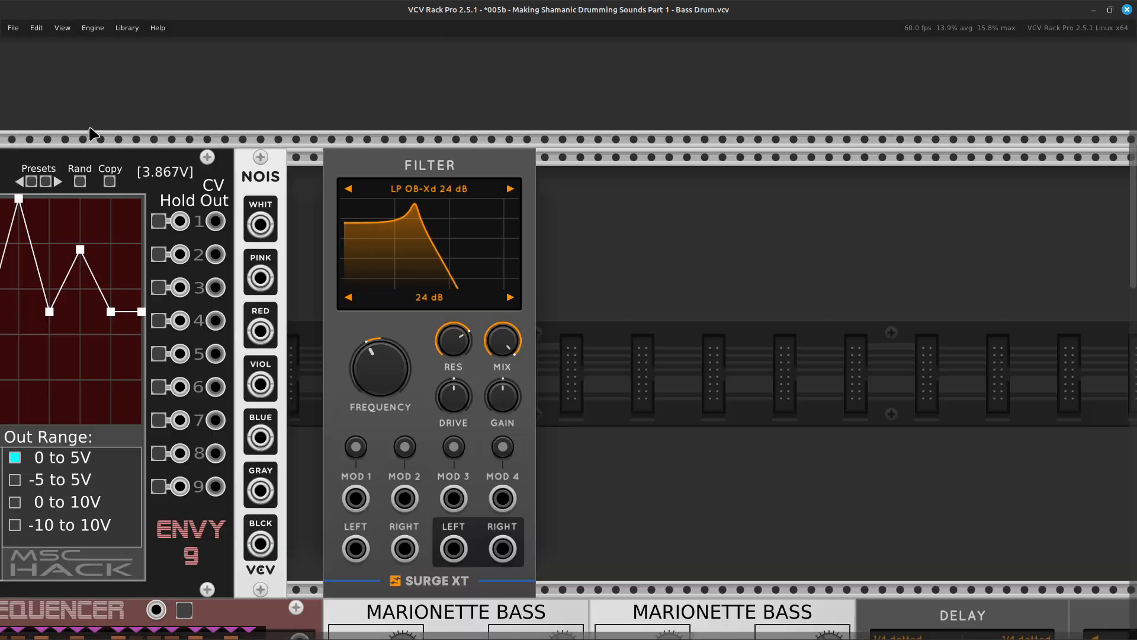
left_click(468, 190)
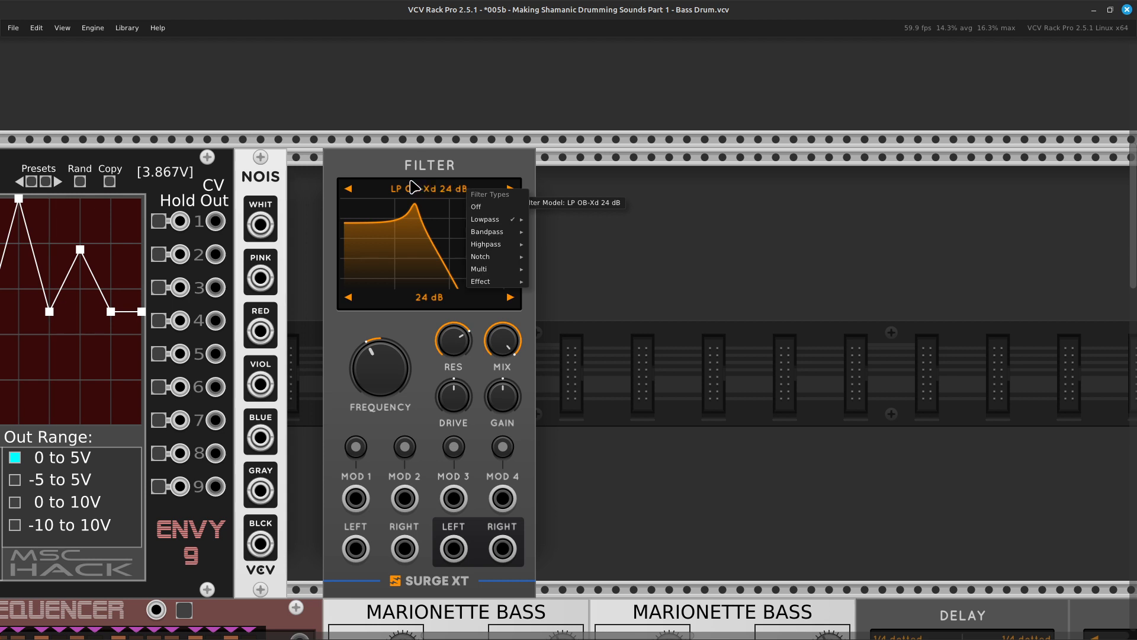
left_click(372, 180)
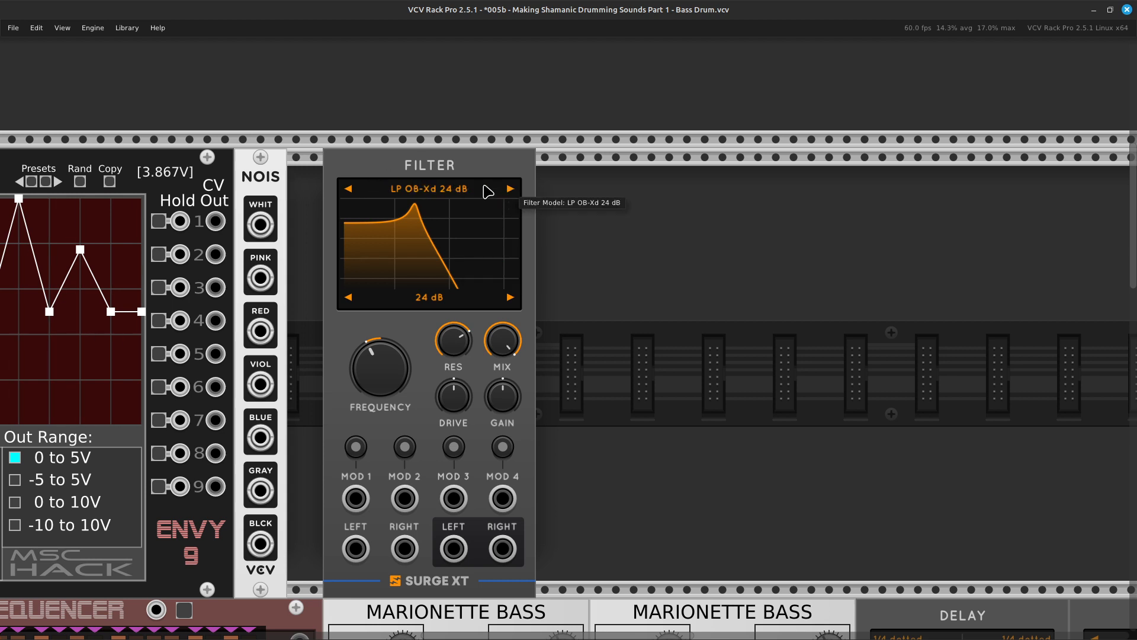
left_click_drag(470, 180, 432, 181)
scroll(431, 202, "left", 3)
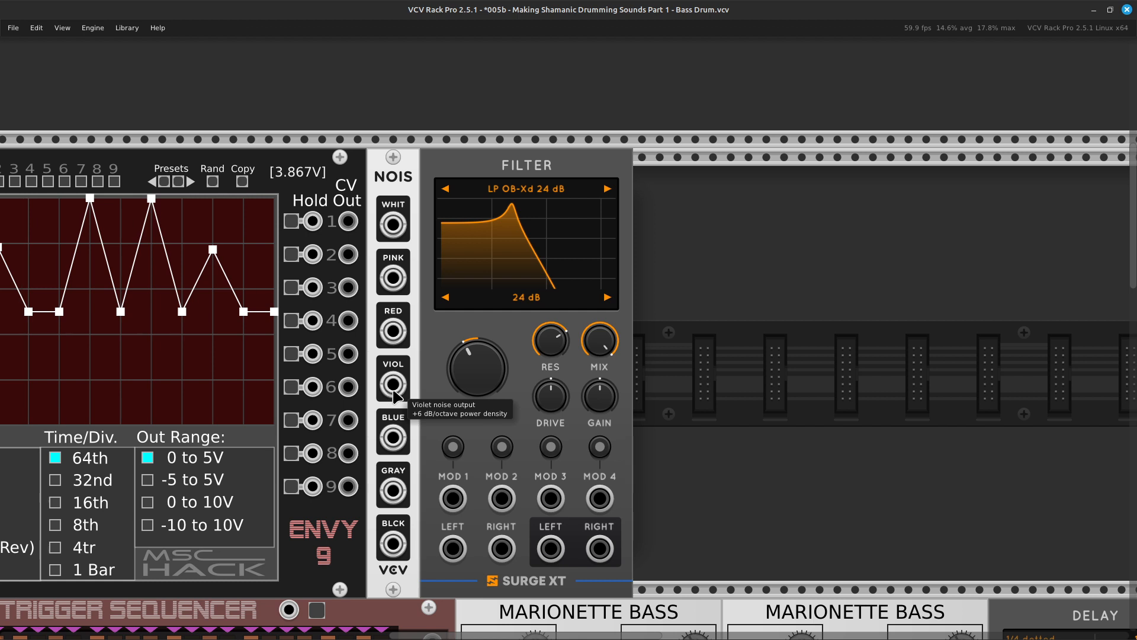
Connect a red cable from the white noise output to the Left input of the Surge XT Filter.
right_click(393, 392)
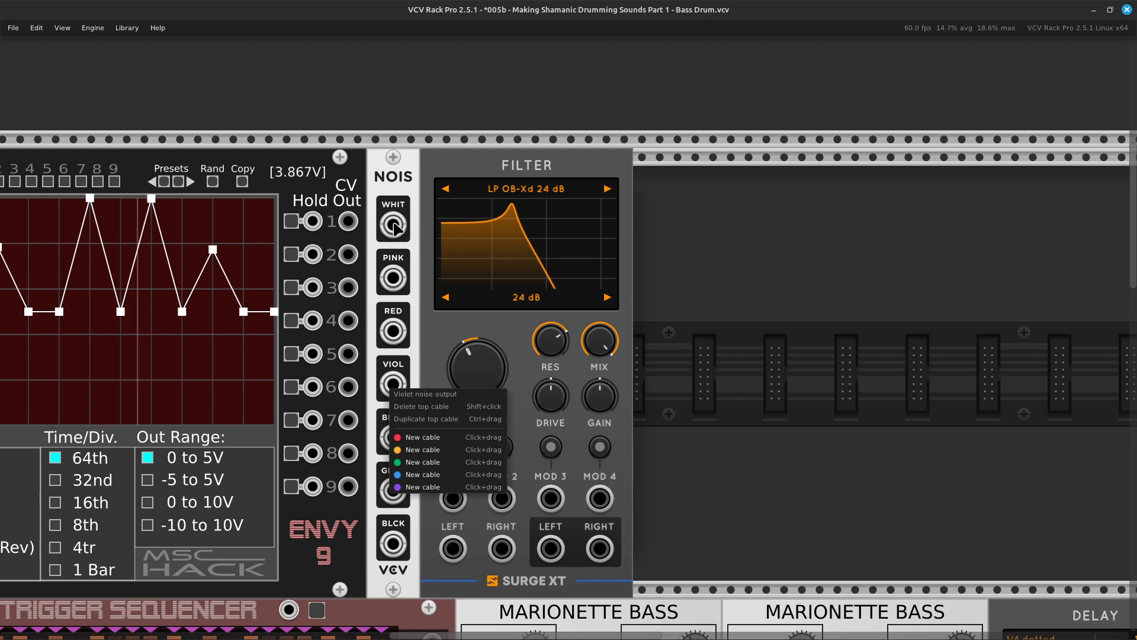
left_click(398, 237)
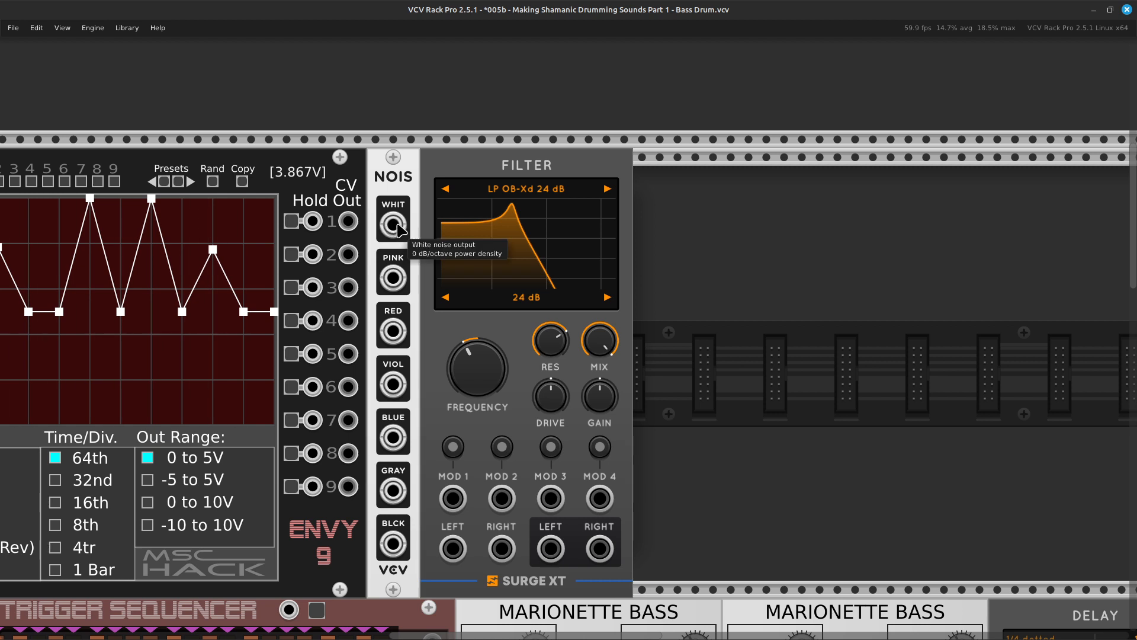
right_click(390, 229)
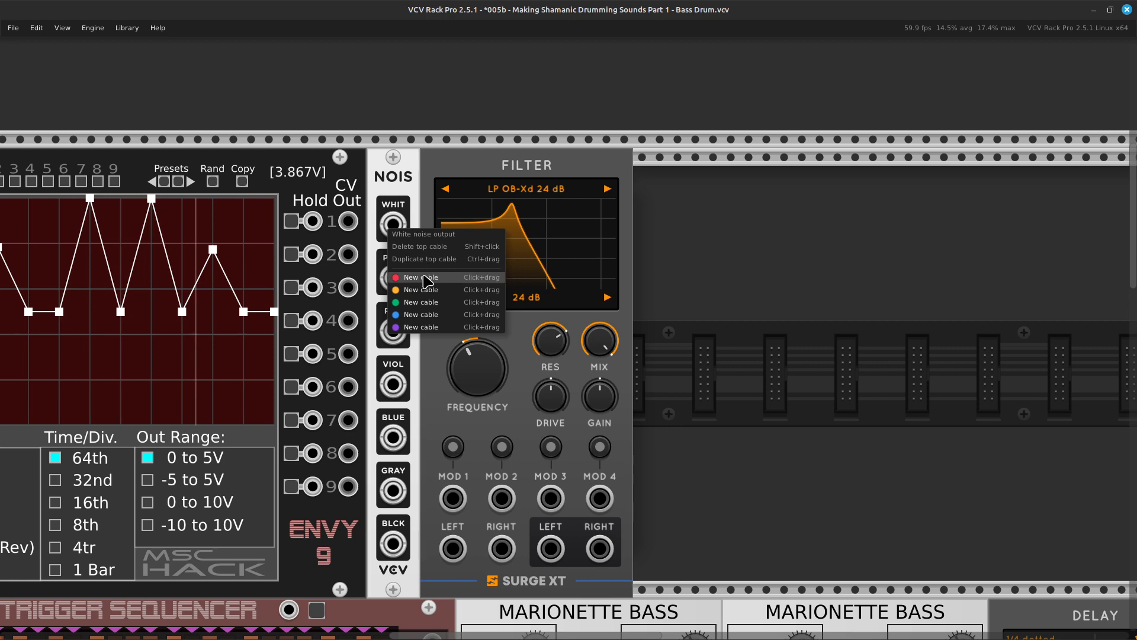
left_click(421, 277)
scroll(434, 409, "down", 3)
left_click(452, 378)
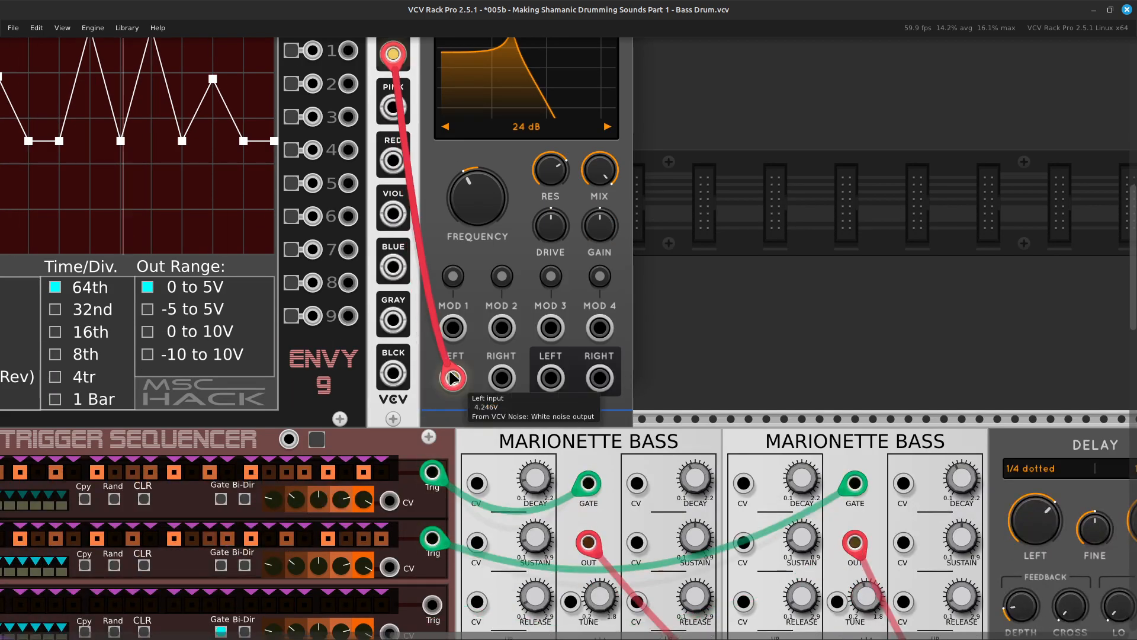
Change the filter model of the Surge XT Filter to BP 12 dB.
scroll(592, 205, "up", 3)
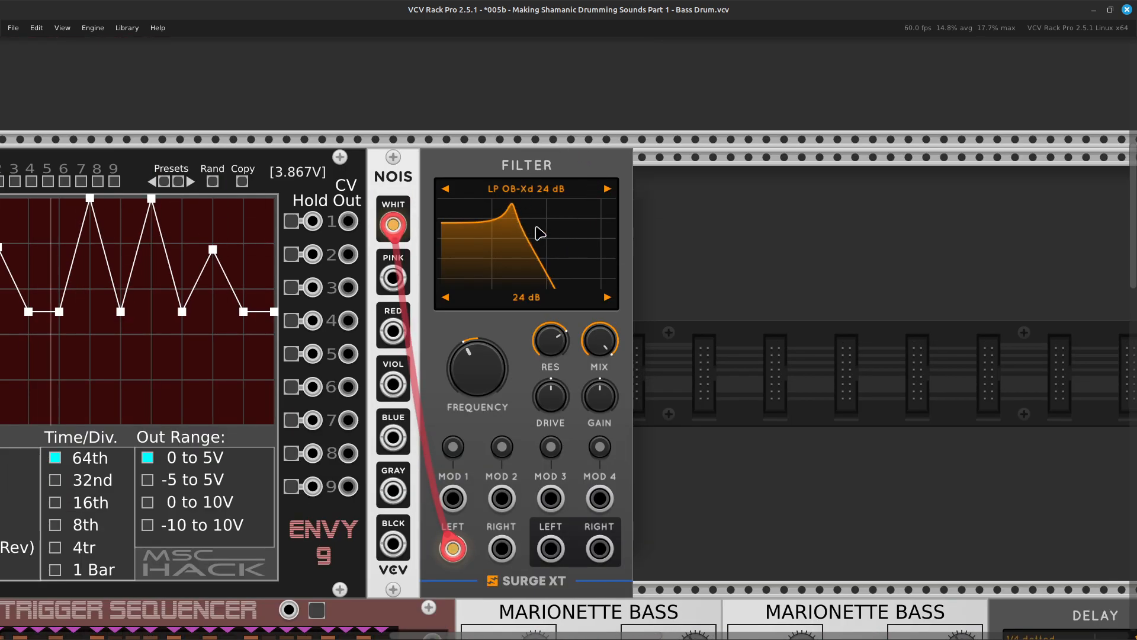
left_click(609, 189)
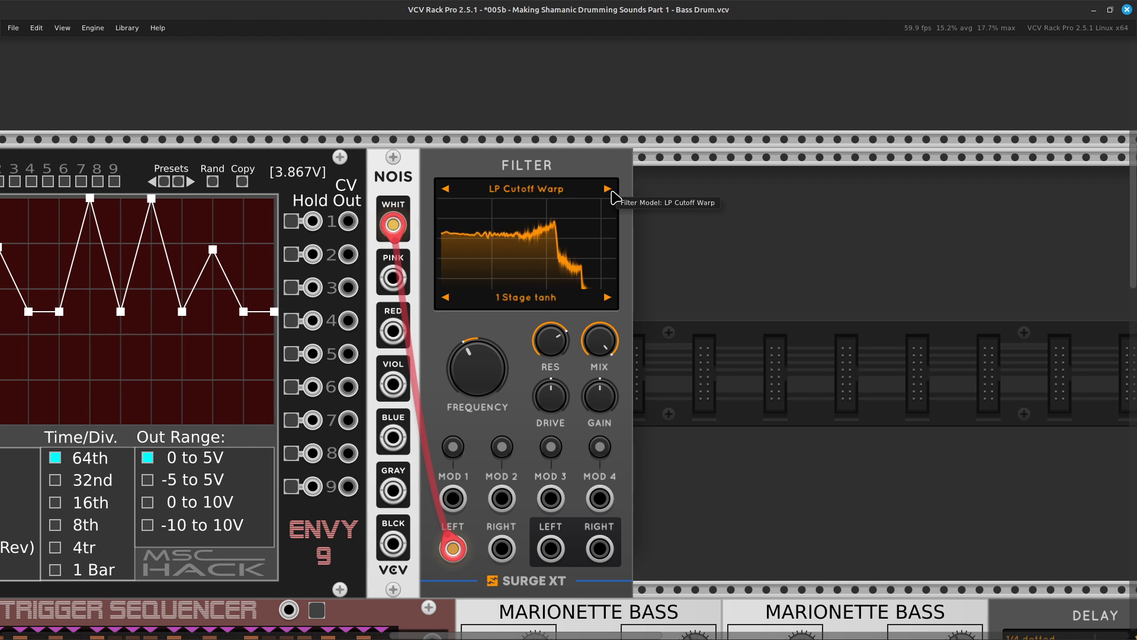
left_click(610, 192)
left_click(609, 190)
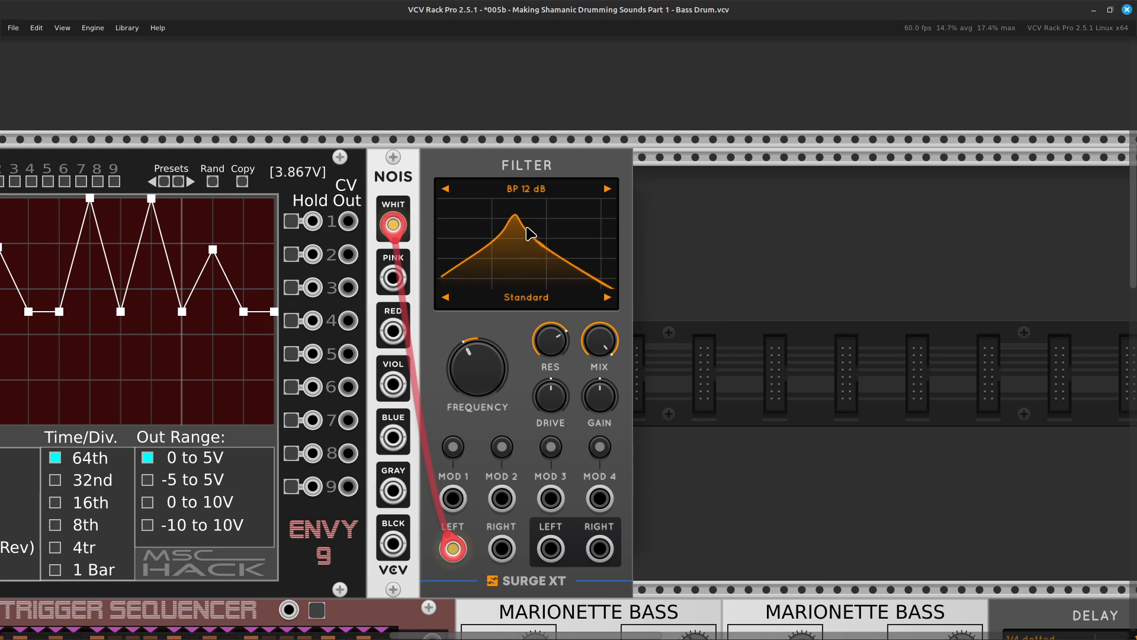
scroll(566, 456, "down", 3)
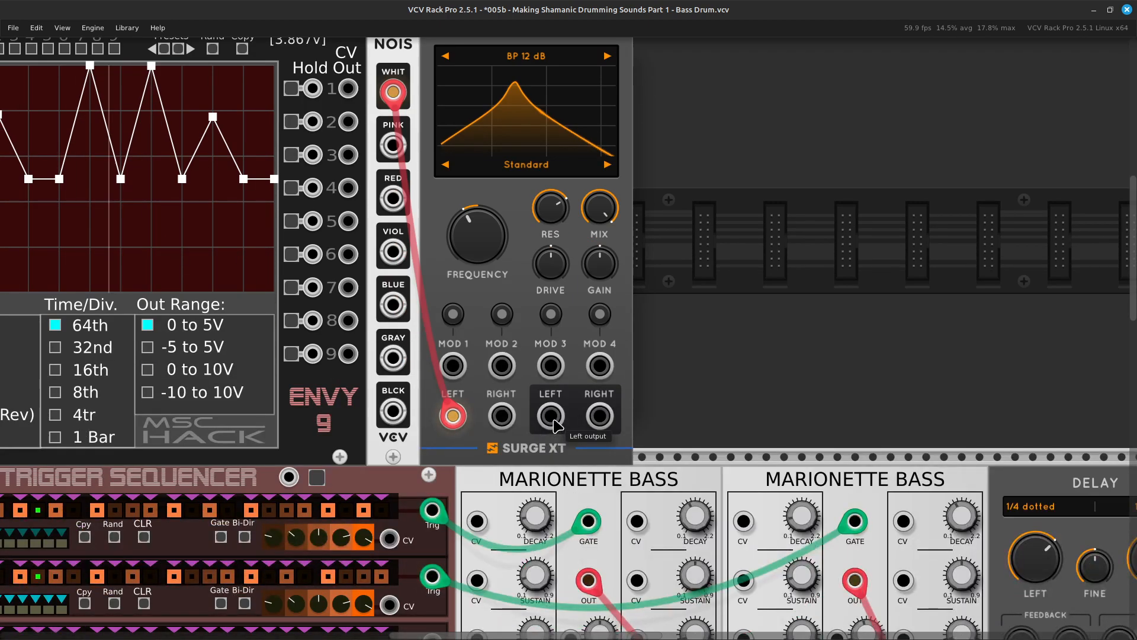
right_click(557, 425)
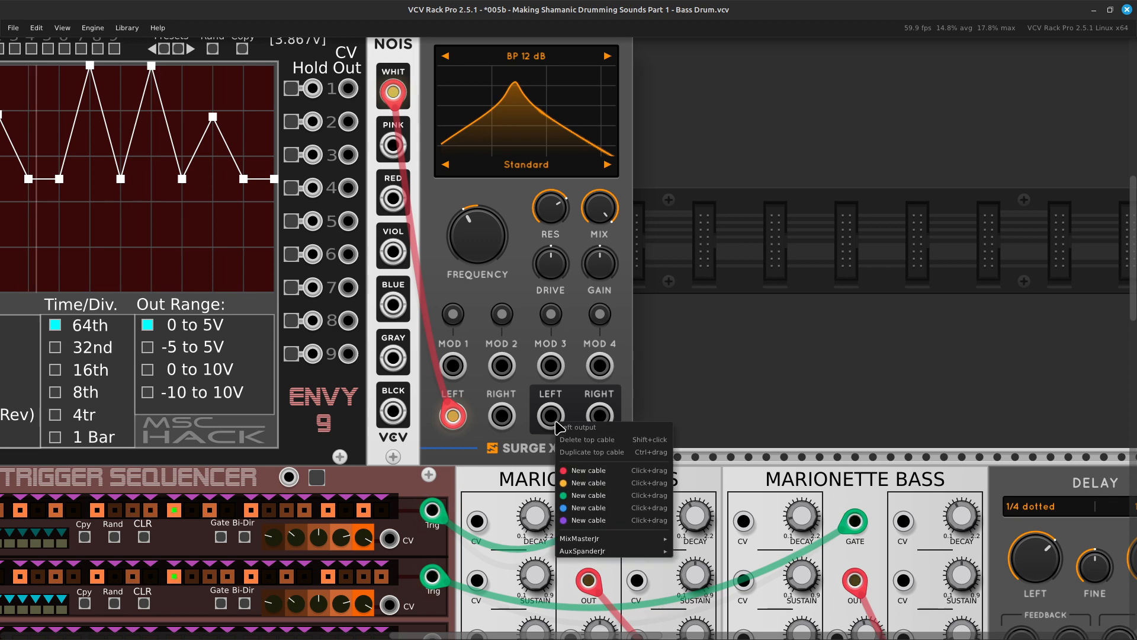
scroll(555, 323, "down", 3)
left_click(562, 297)
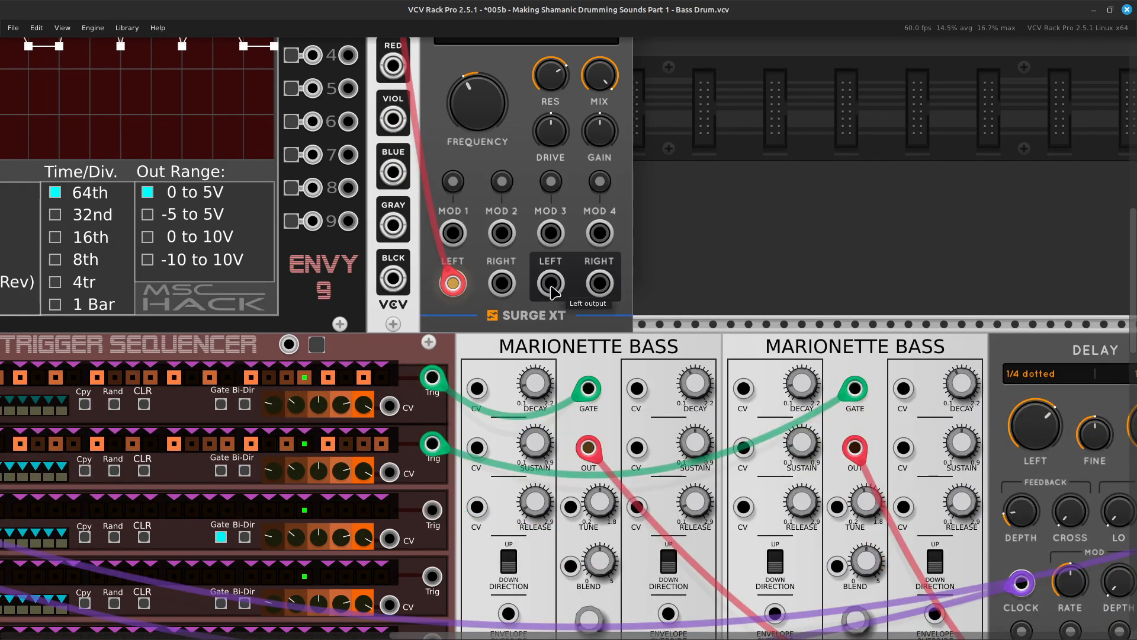
right_click(557, 292)
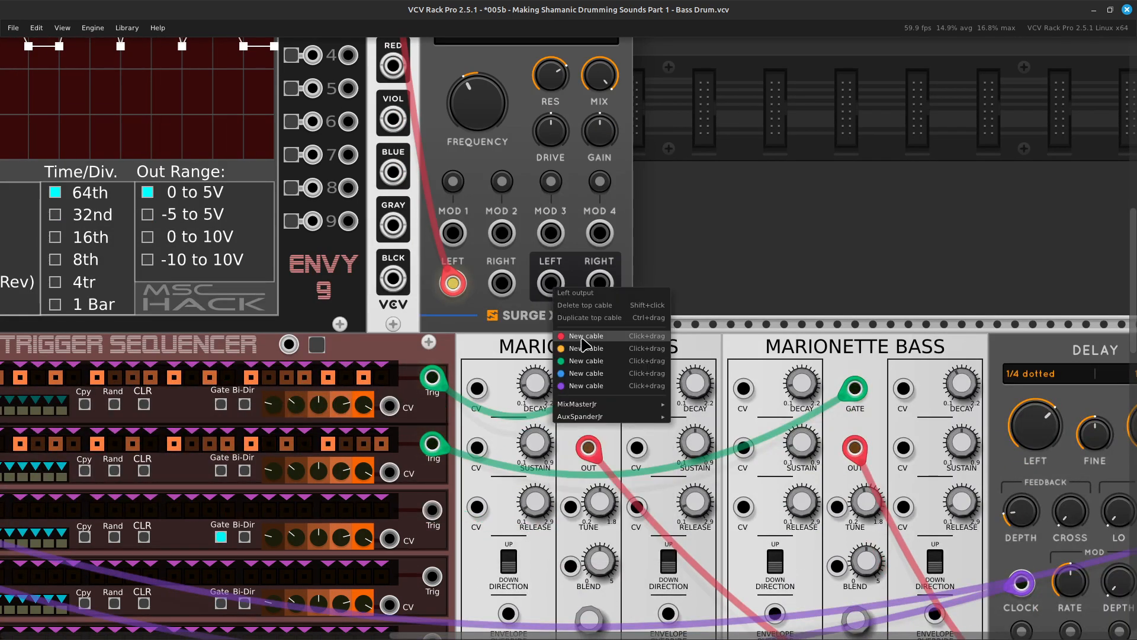
Lower the channel 3 fader of the MixMaster Jr mixer to about -70 dB.
scroll(595, 463, "down", 10)
left_click_drag(585, 336, 507, 505)
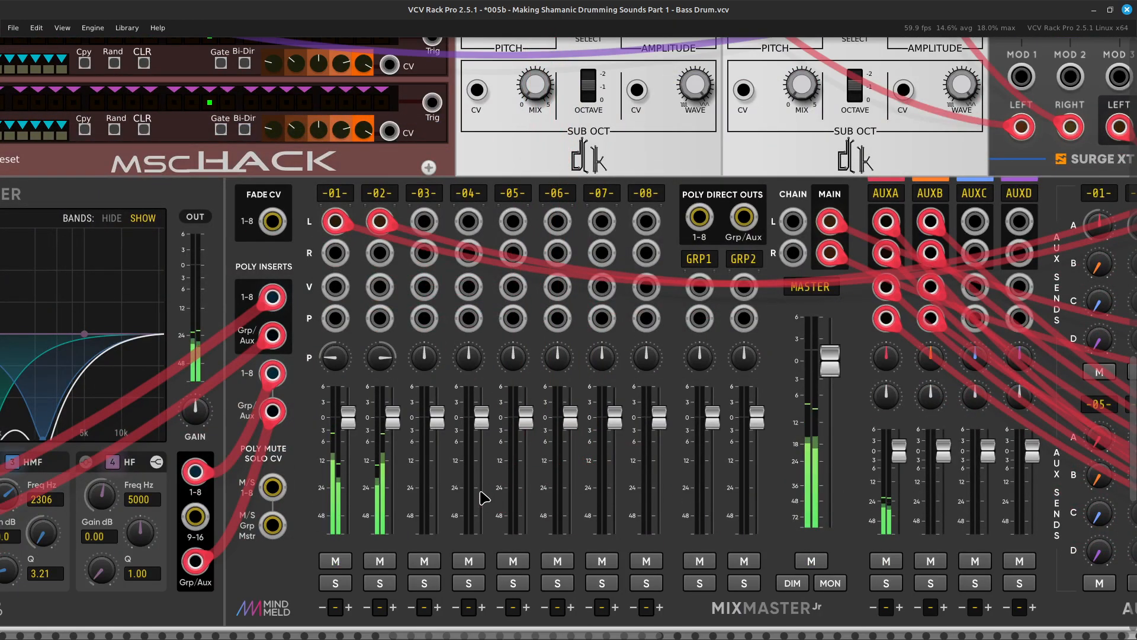
left_click_drag(436, 418, 436, 520)
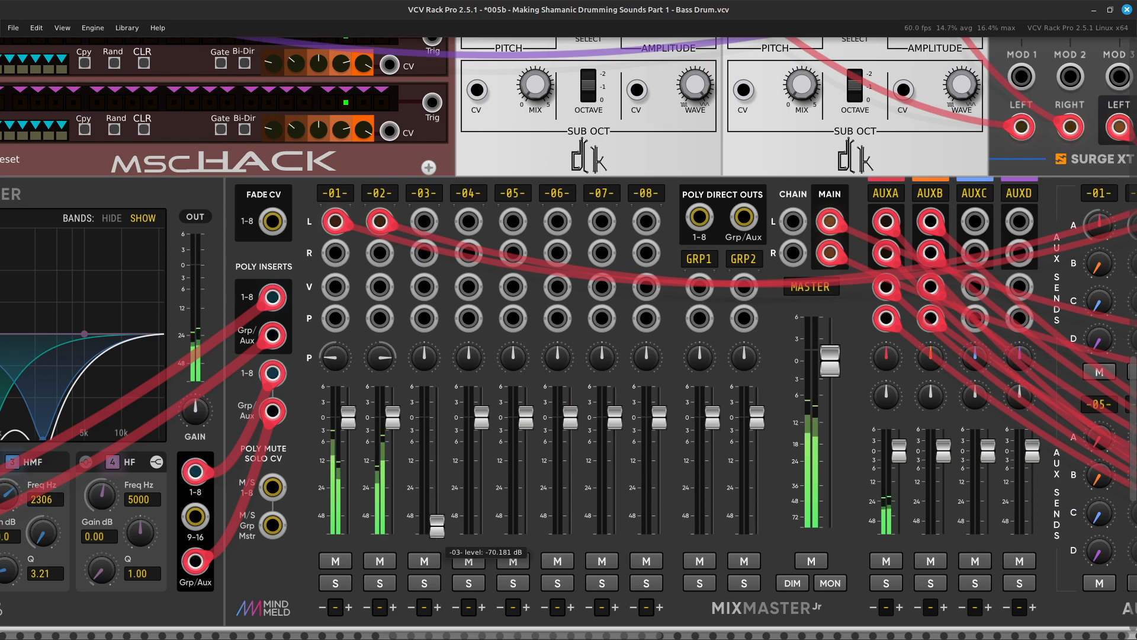
scroll(436, 527, "up", 10)
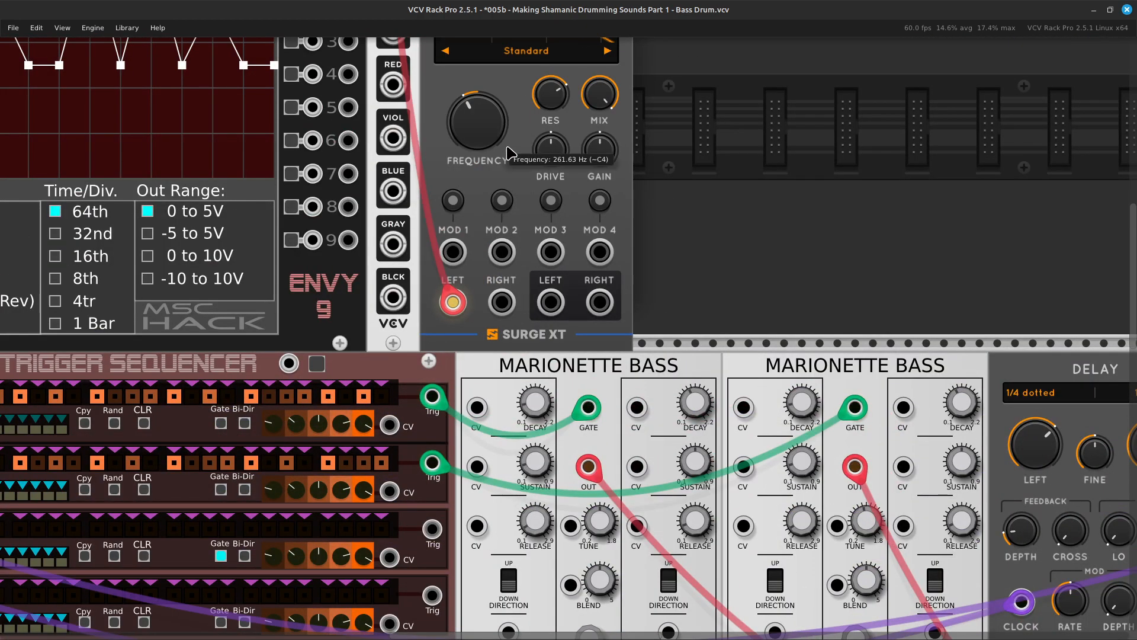
Connect a red cable from the Surge XT Filter's Left output to the mixer's channel 3 left input and raise that channel's fader to about -6 dB.
right_click(549, 308)
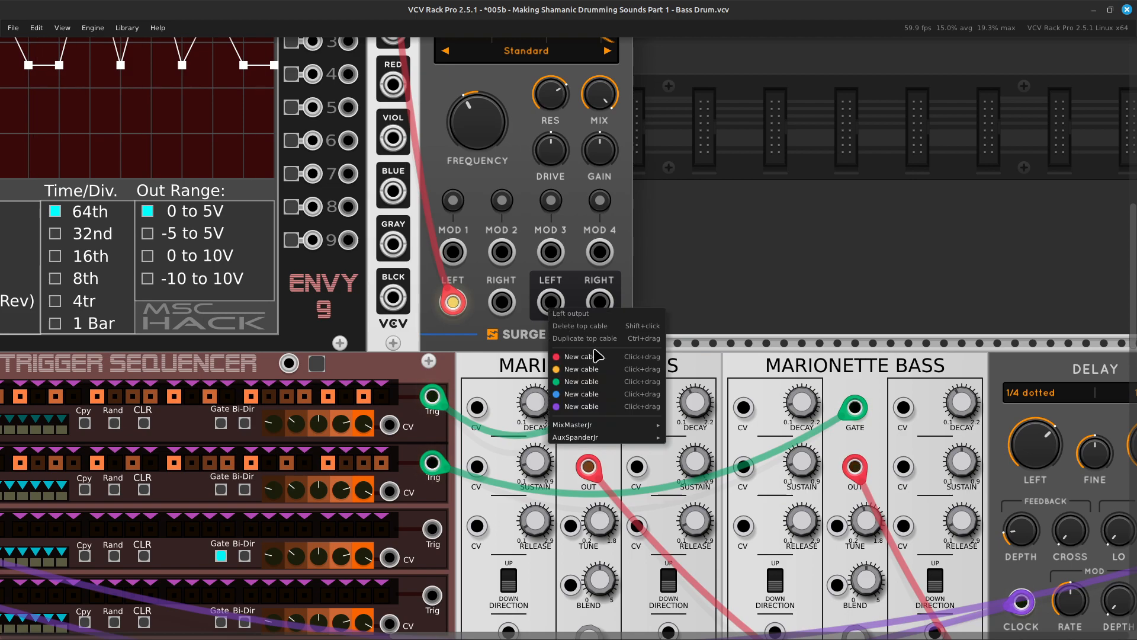
scroll(583, 467, "down", 10)
left_click_drag(596, 379, 434, 246)
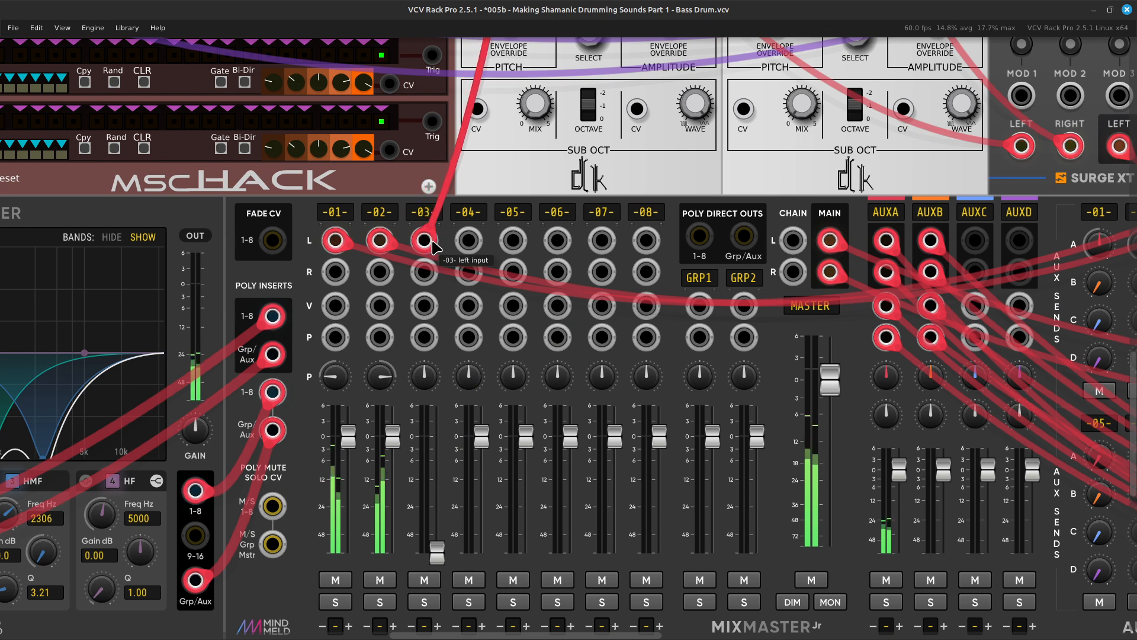
left_click_drag(436, 552, 437, 460)
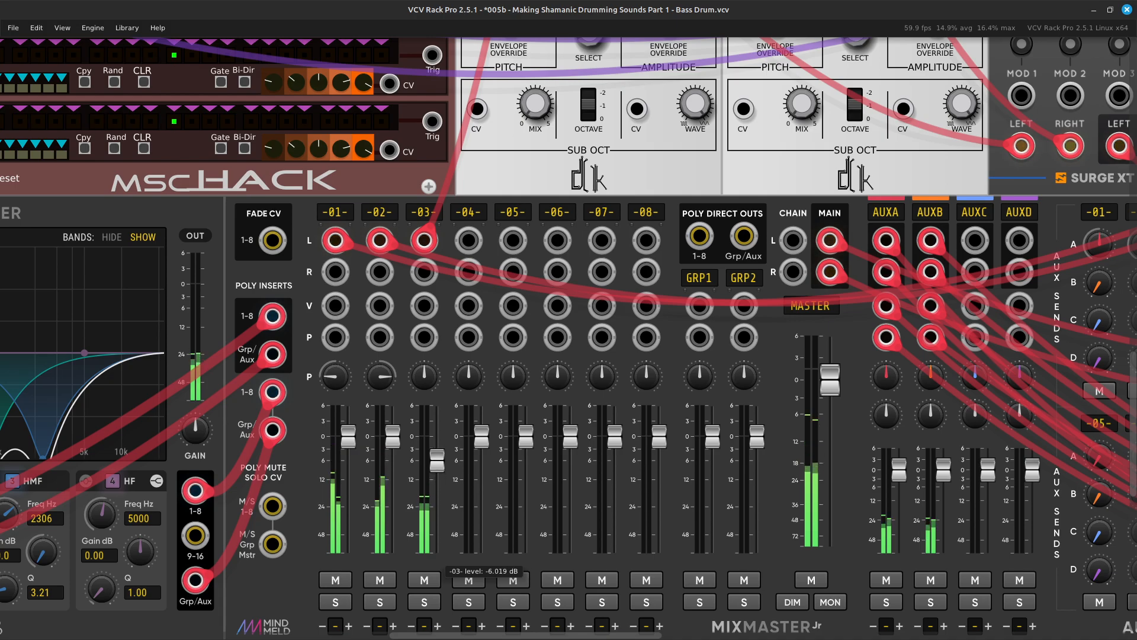
Raise the Surge XT Filter's cutoff frequency and move the noise cable from the white to the violet noise output.
scroll(433, 450, "up", 20)
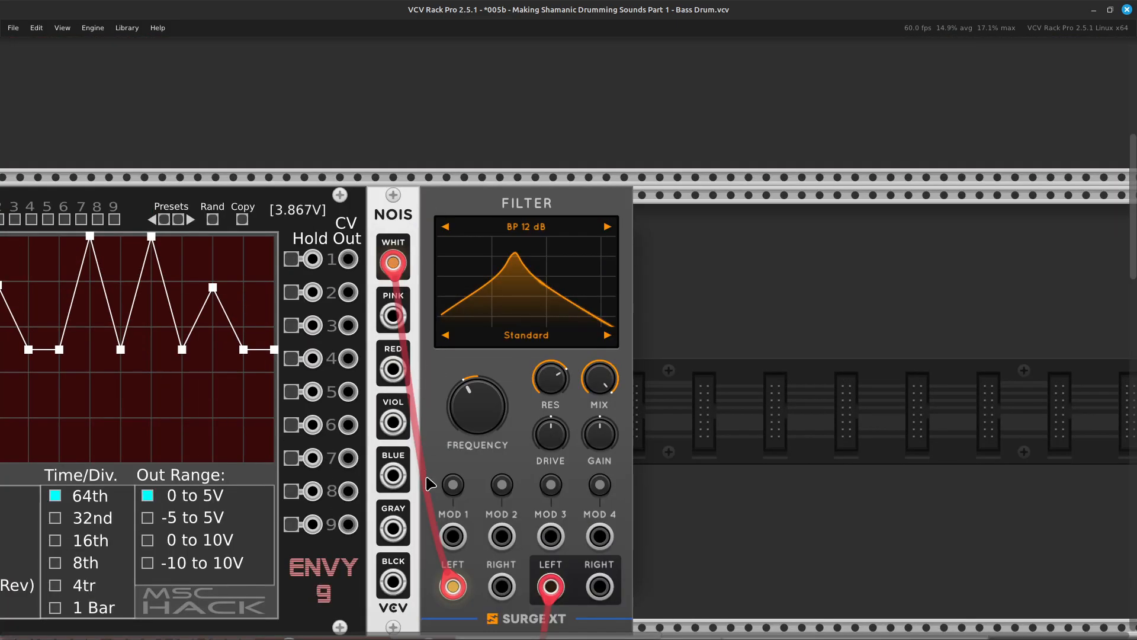
left_click_drag(477, 409, 478, 360)
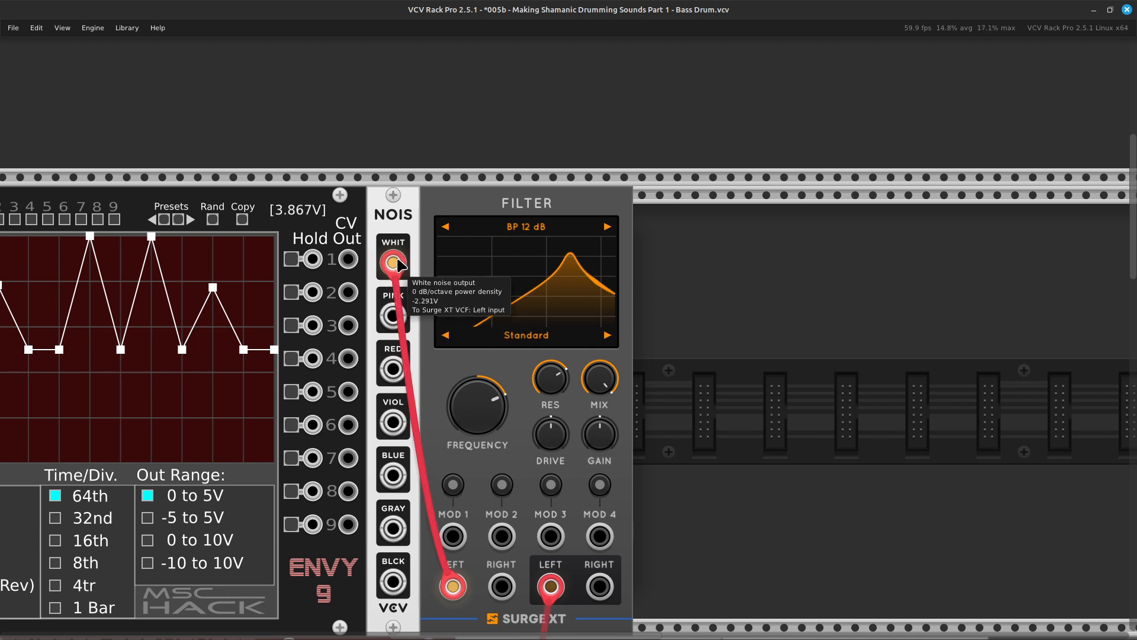
left_click_drag(391, 272, 391, 423)
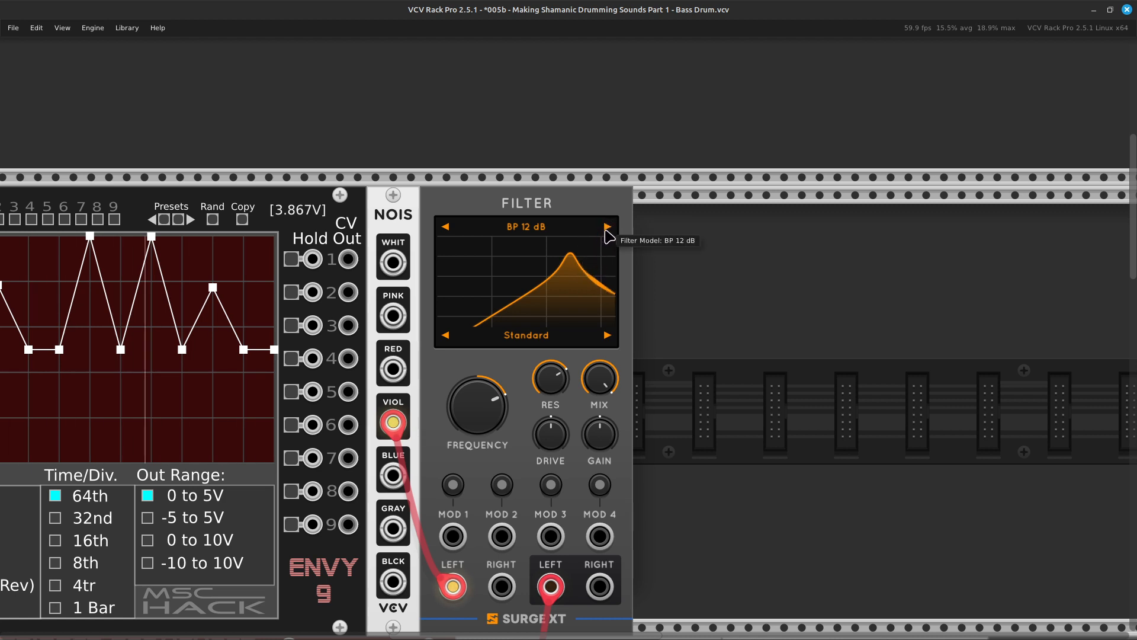
Cycle through the Surge XT Filter's models and set it to LP 12 dB.
left_click(605, 230)
left_click(607, 228)
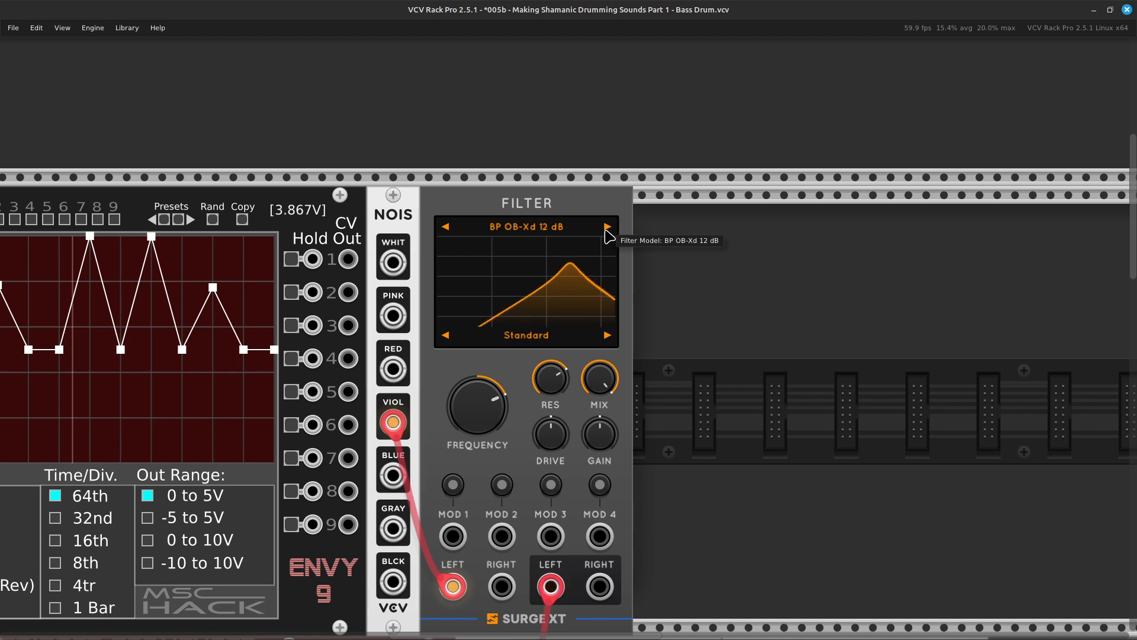
left_click(607, 228)
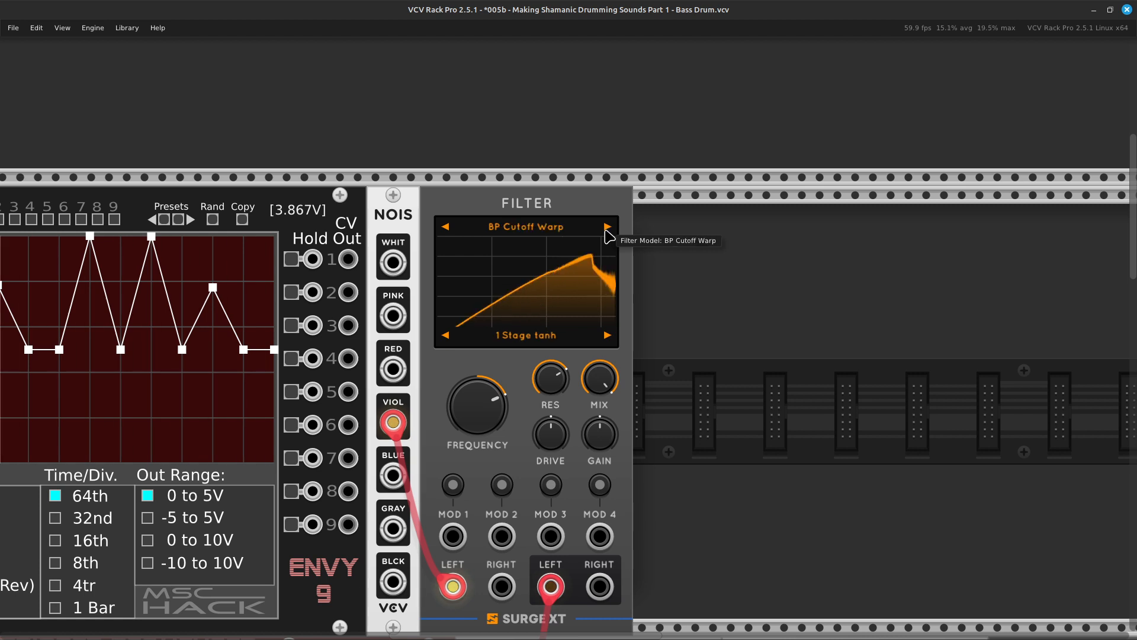
left_click(607, 228)
left_click(607, 228)
left_click(607, 228)
left_click(607, 228)
left_click(607, 228)
left_click(607, 228)
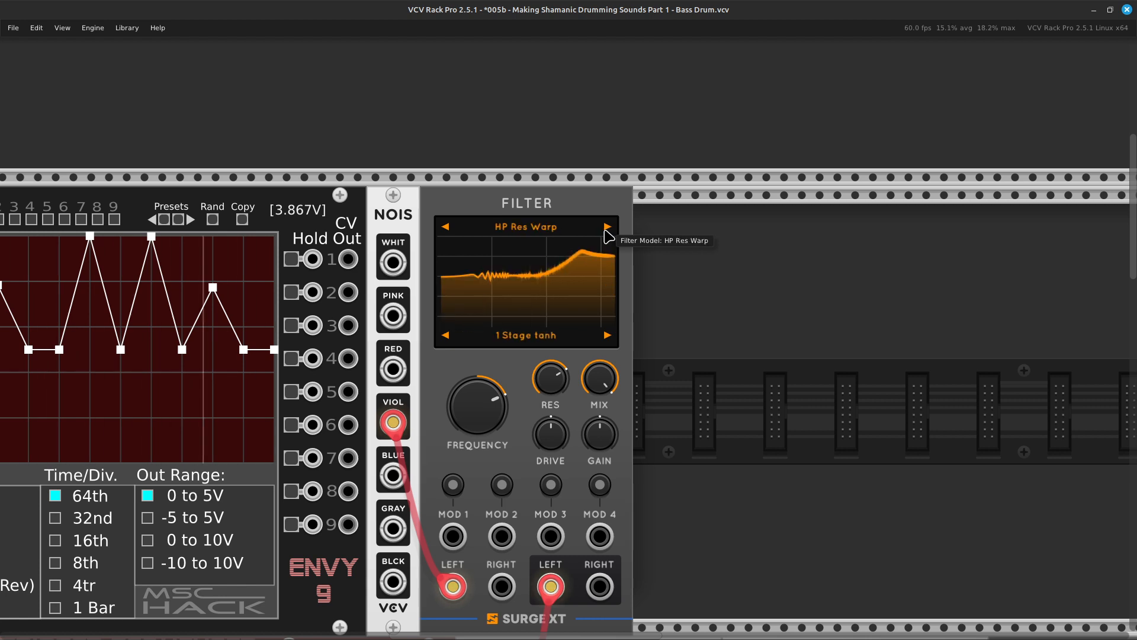
left_click(607, 228)
left_click(607, 228)
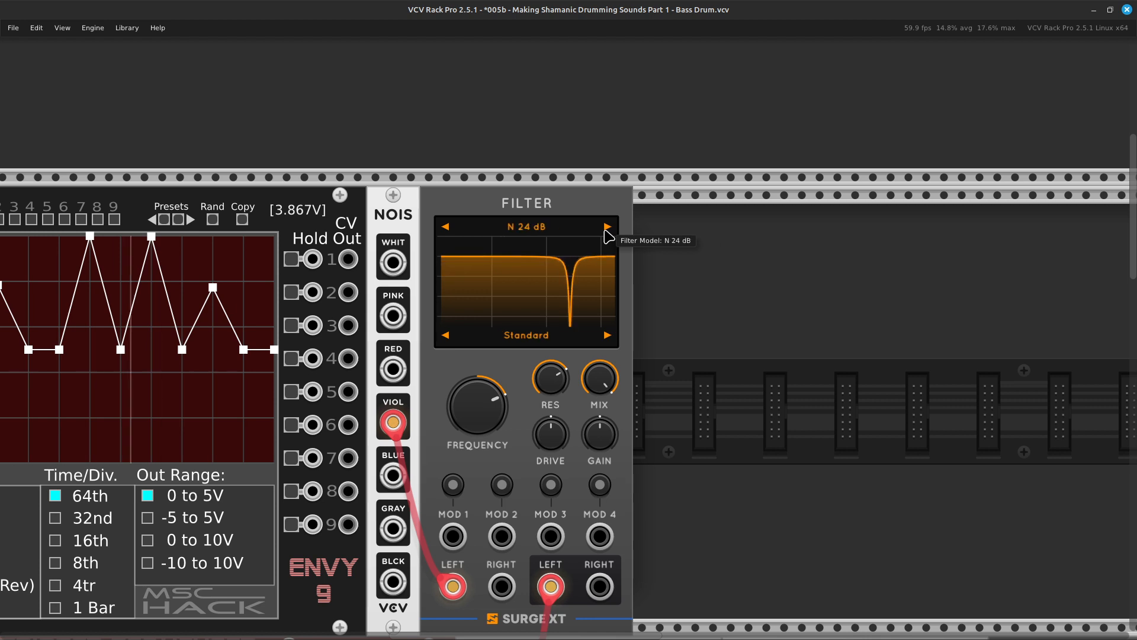
left_click(607, 228)
left_click(607, 228)
left_click(607, 228)
left_click(607, 228)
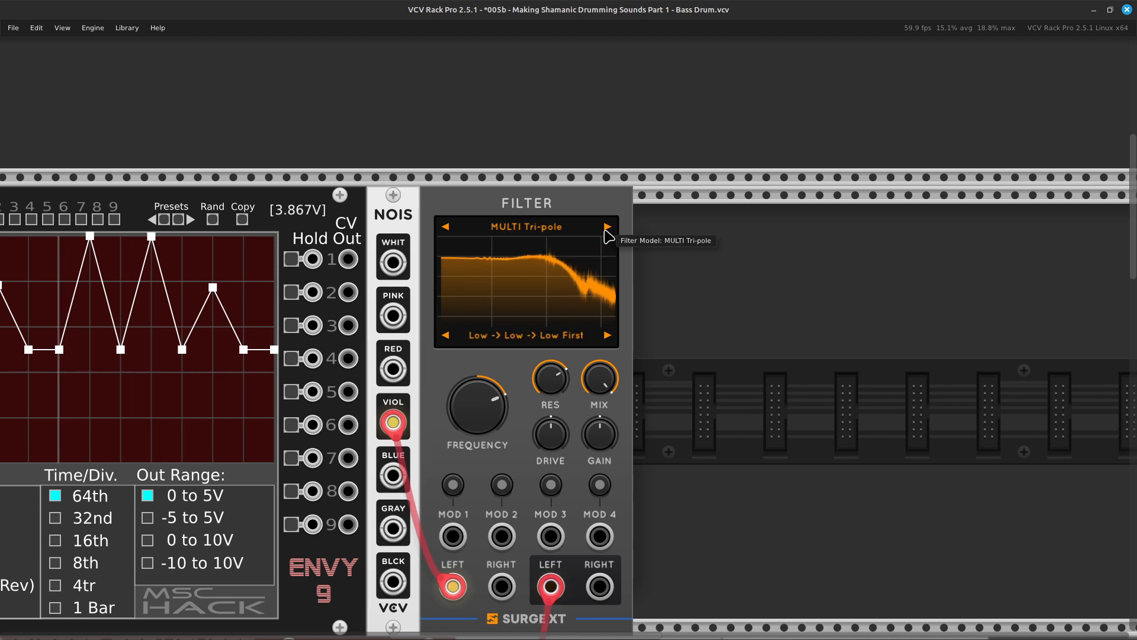
left_click(607, 228)
left_click(607, 228)
left_click(607, 228)
left_click(607, 228)
left_click(607, 228)
left_click(607, 228)
left_click(607, 228)
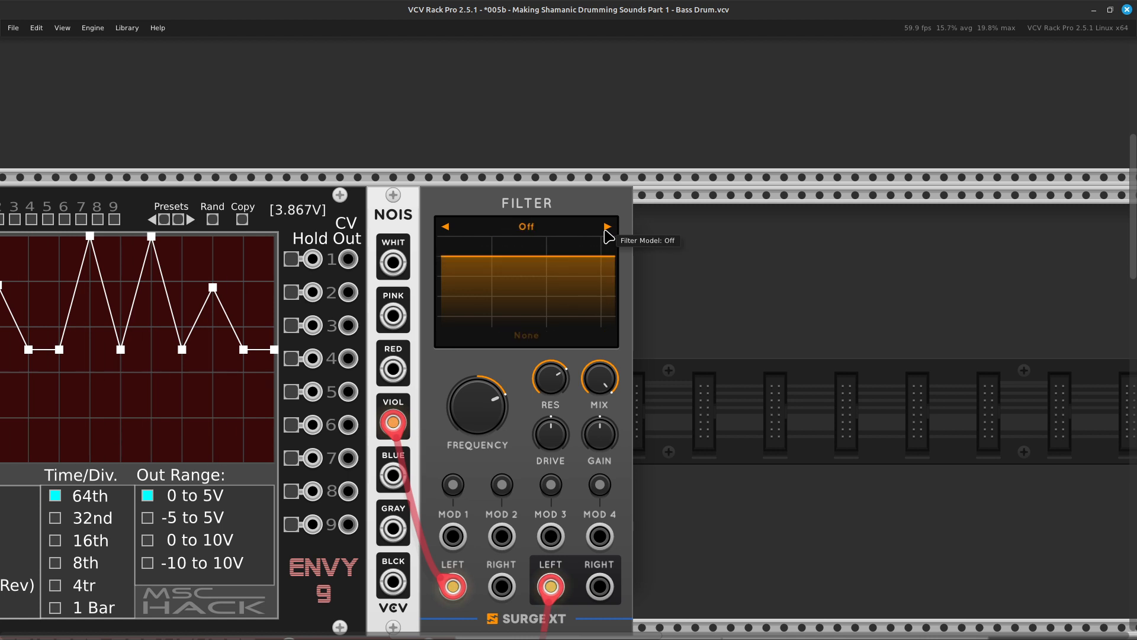
left_click(607, 228)
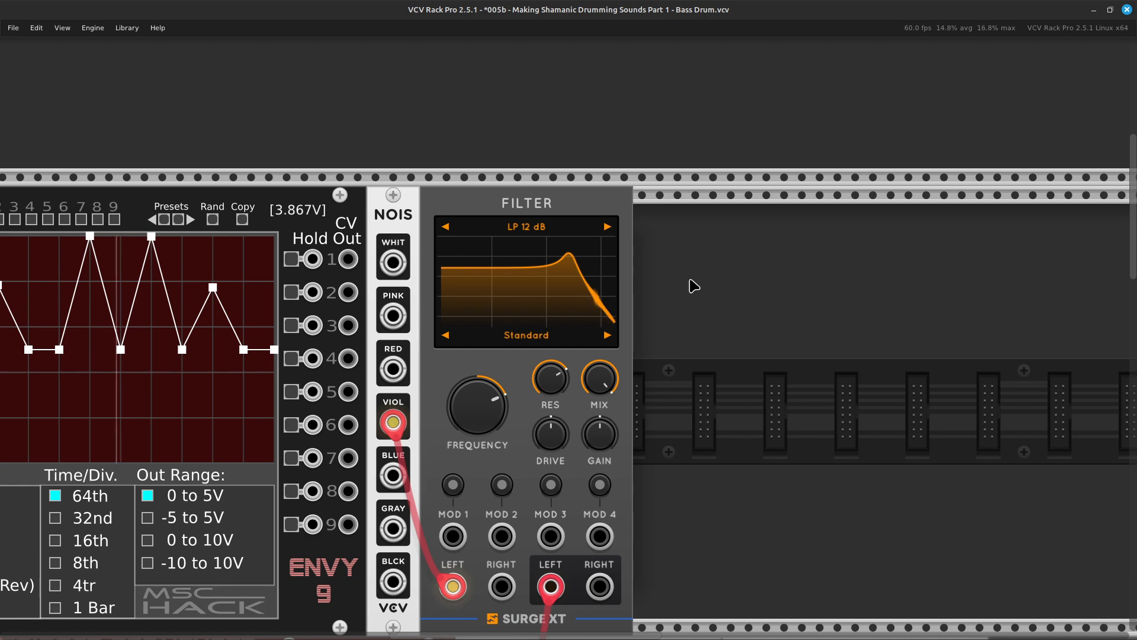
Connect a green cable from the ENVY-9's Envelope Output 1 to the channel 3 pan input of the MixMaster Jr.
scroll(671, 274, "down", 3)
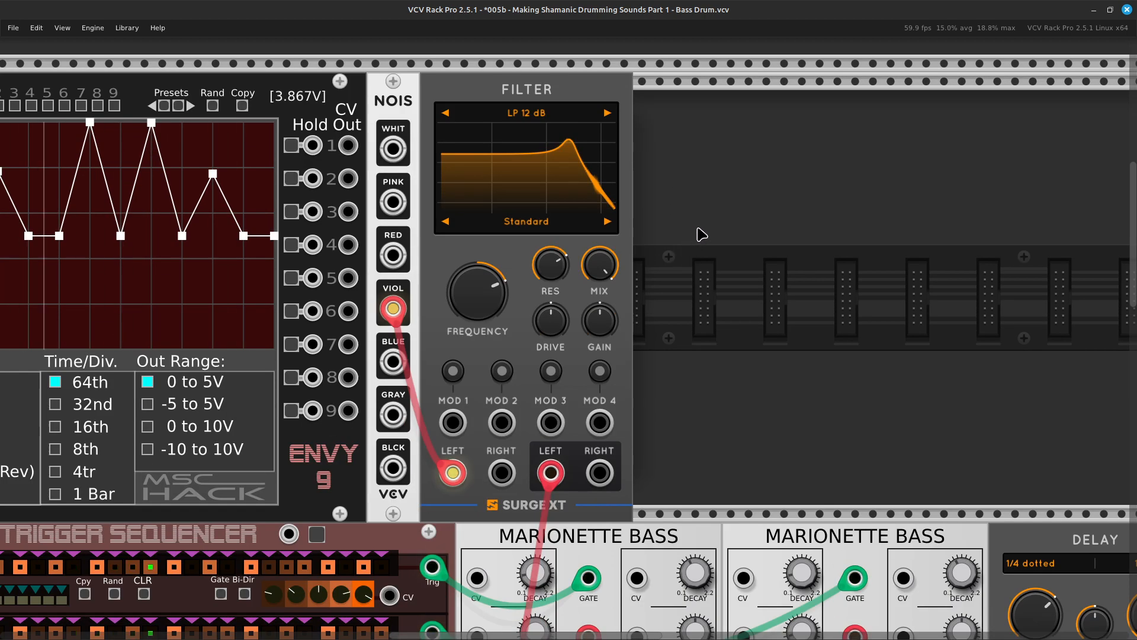
scroll(708, 230, "up", 3)
scroll(708, 230, "left", 8)
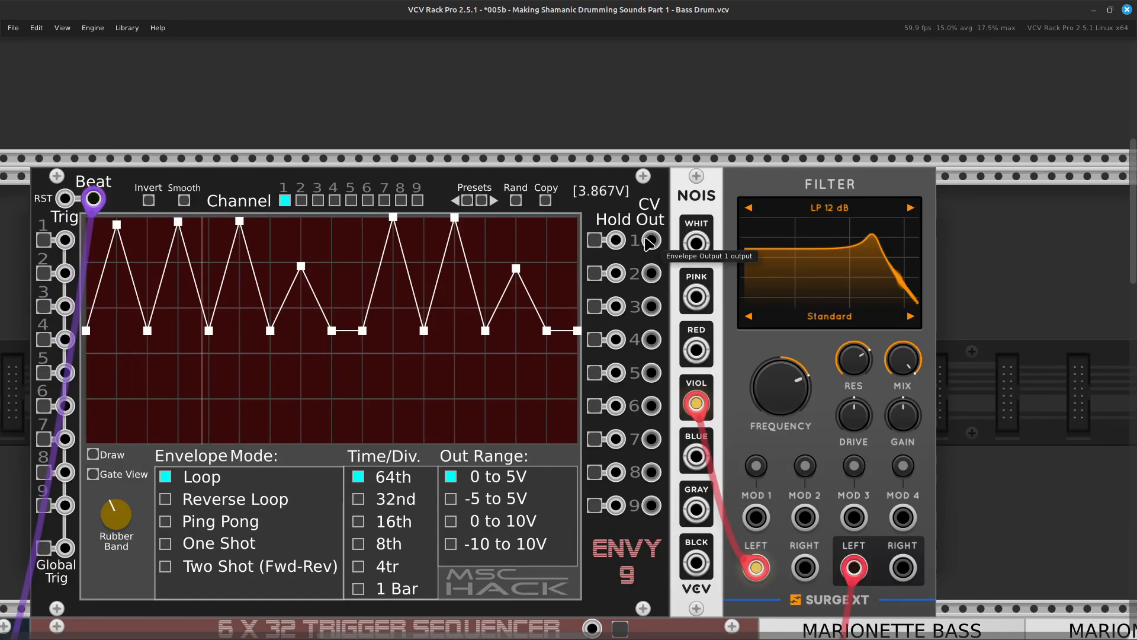
scroll(684, 226, "left", 8)
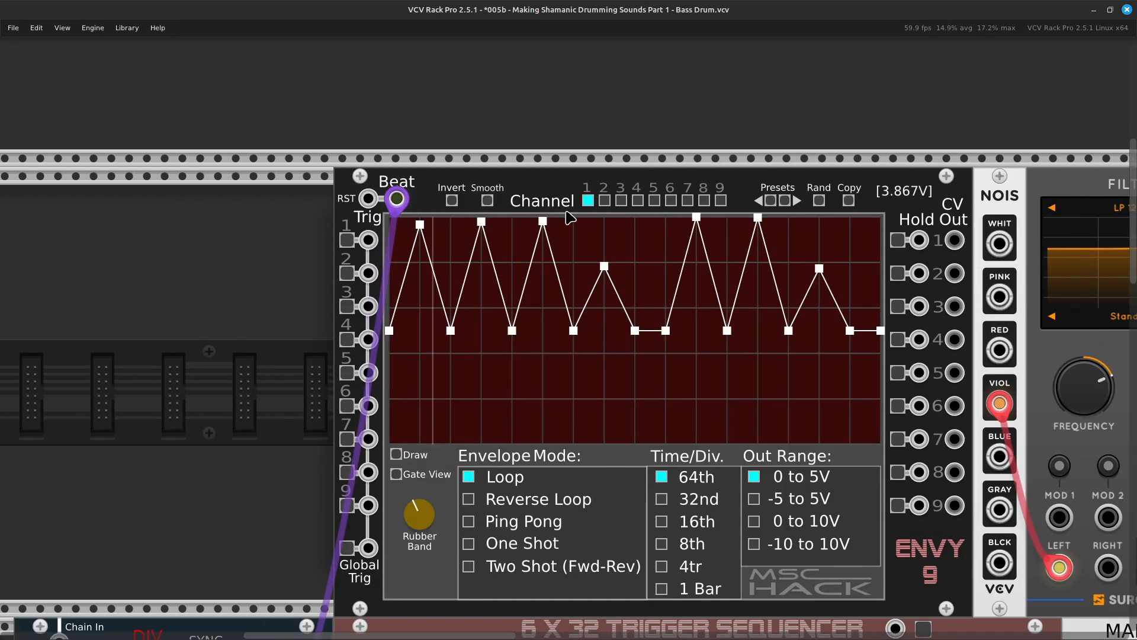
scroll(548, 219, "right", 4)
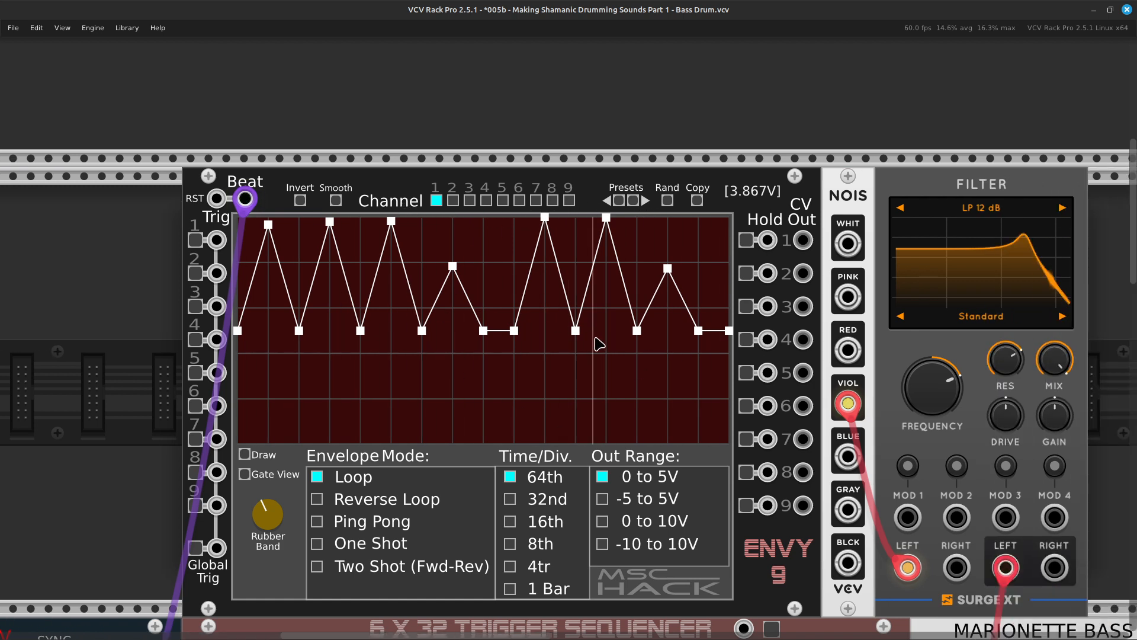
scroll(589, 320, "right", 4)
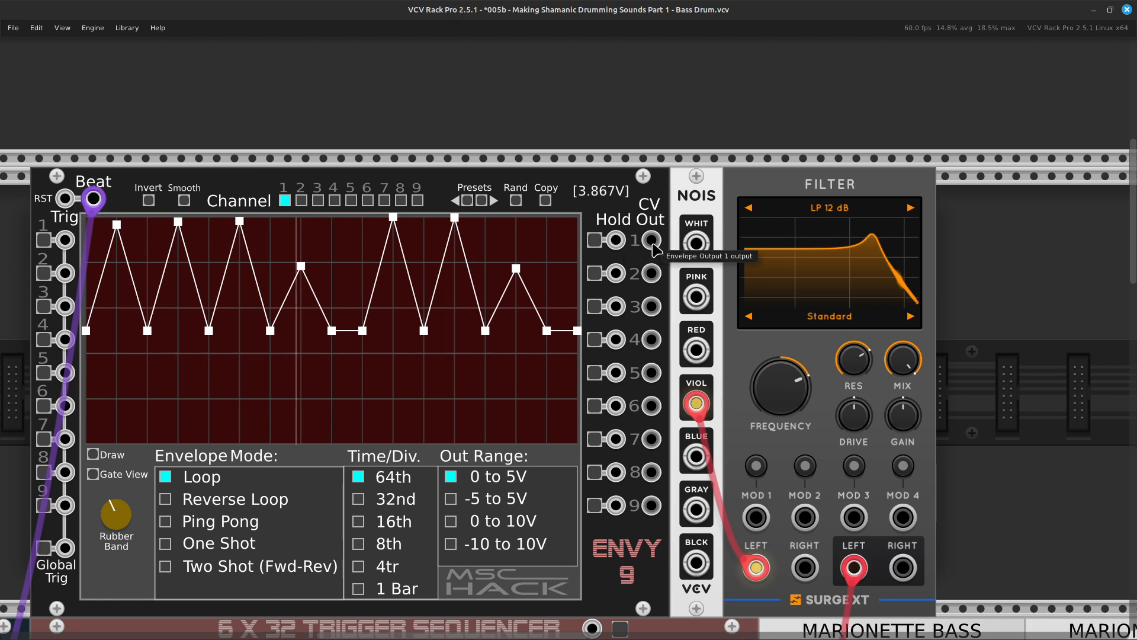
right_click(653, 245)
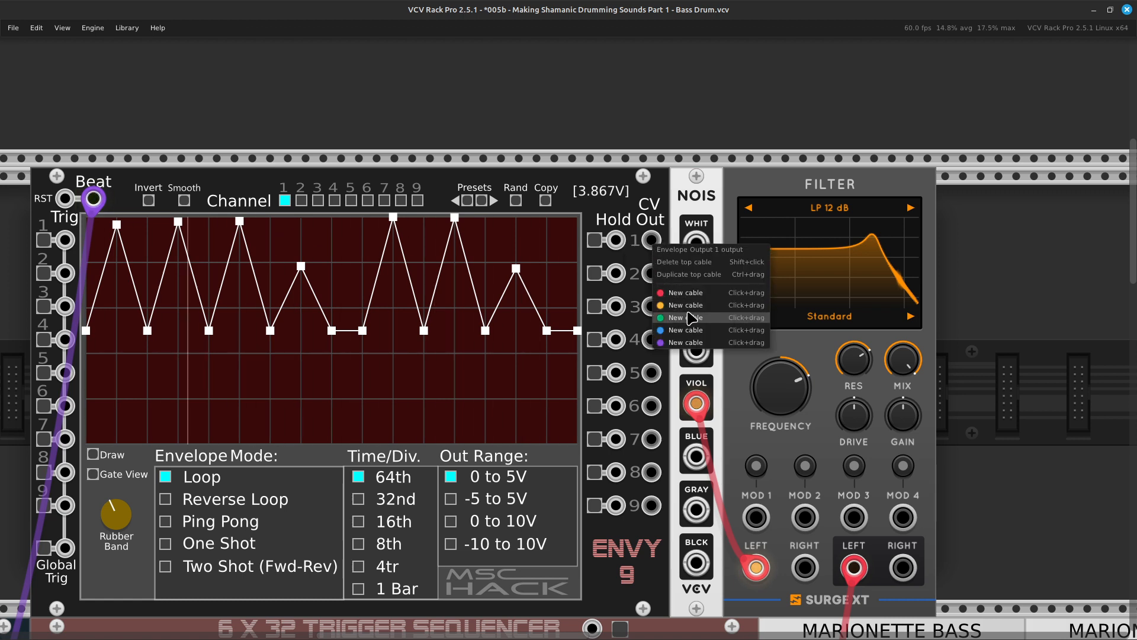
left_click_drag(692, 317, 594, 413)
scroll(676, 402, "right", 8)
scroll(622, 514, "down", 8)
scroll(551, 539, "down", 15)
scroll(519, 528, "left", 5)
scroll(593, 421, "up", 2)
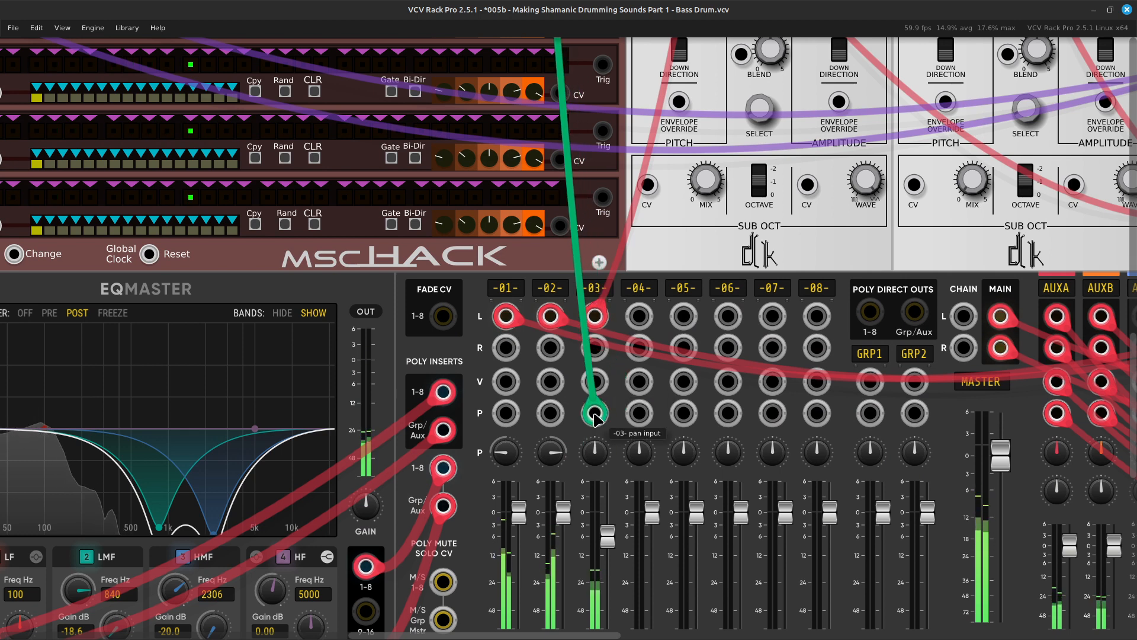
left_click_drag(593, 413, 594, 414)
Move the mixer end of the green envelope cable from the channel 3 pan input to its volume input.
scroll(612, 421, "up", 5)
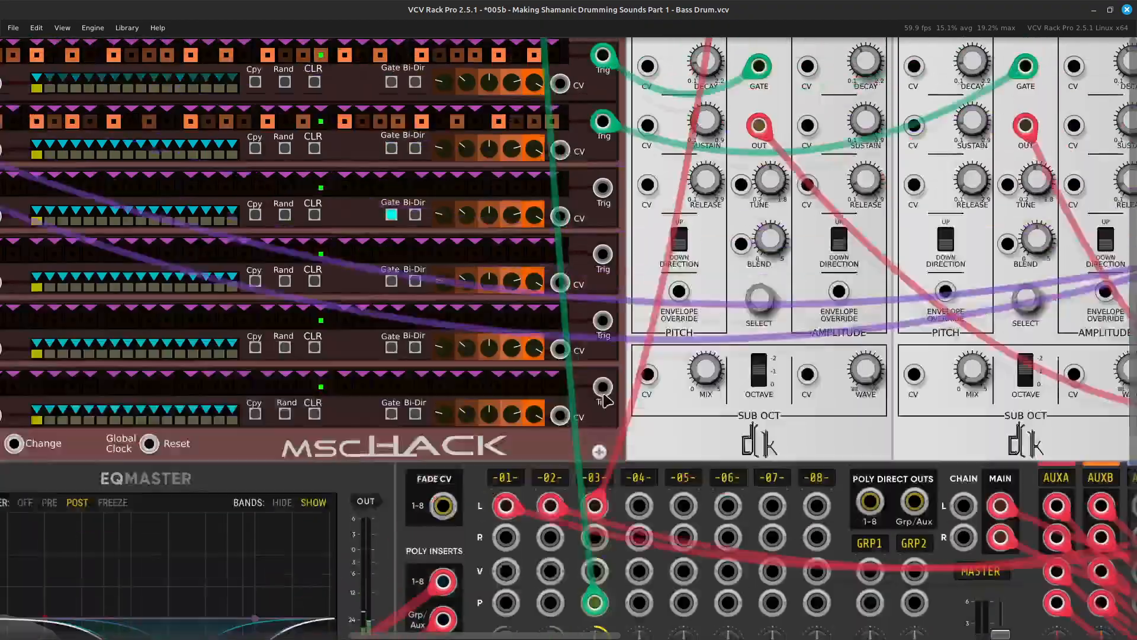
scroll(567, 364, "up", 3, "ctrl")
scroll(567, 364, "down", 10)
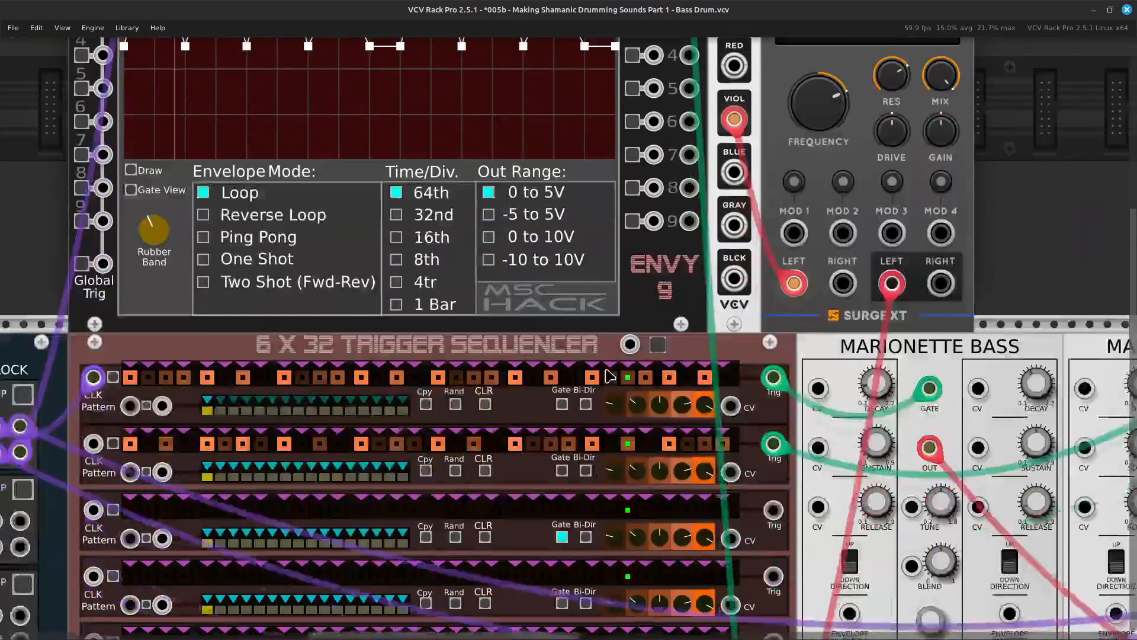
scroll(593, 482, "right", 3)
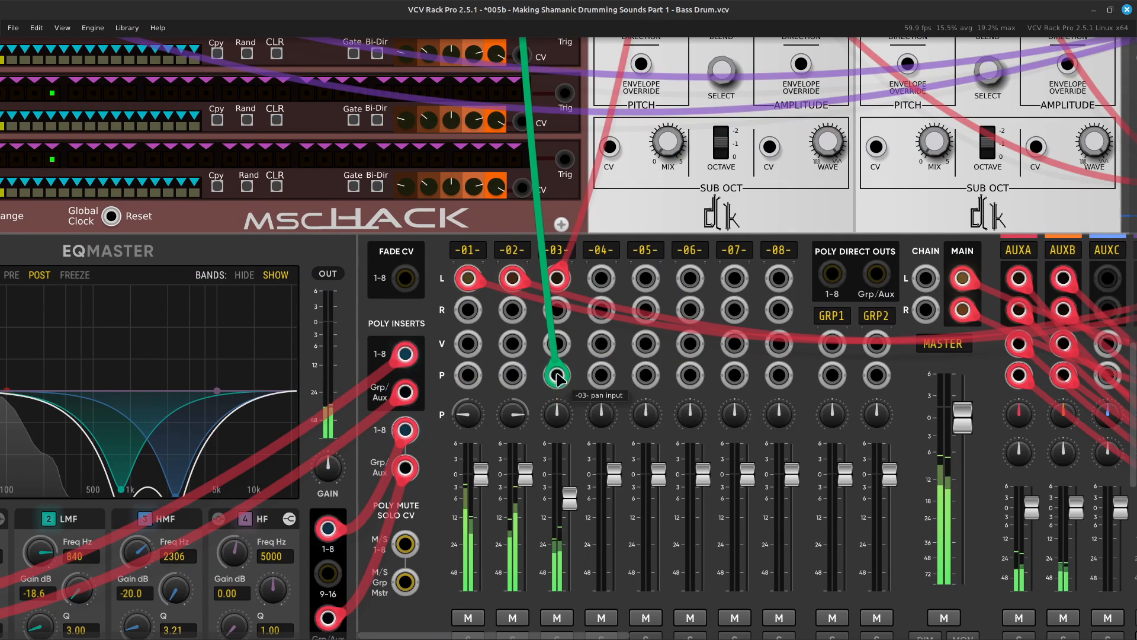
left_click_drag(557, 376, 561, 354)
Set the Time/Div. of ENVY-9 channel 1 to 16th.
scroll(557, 370, "up", 10)
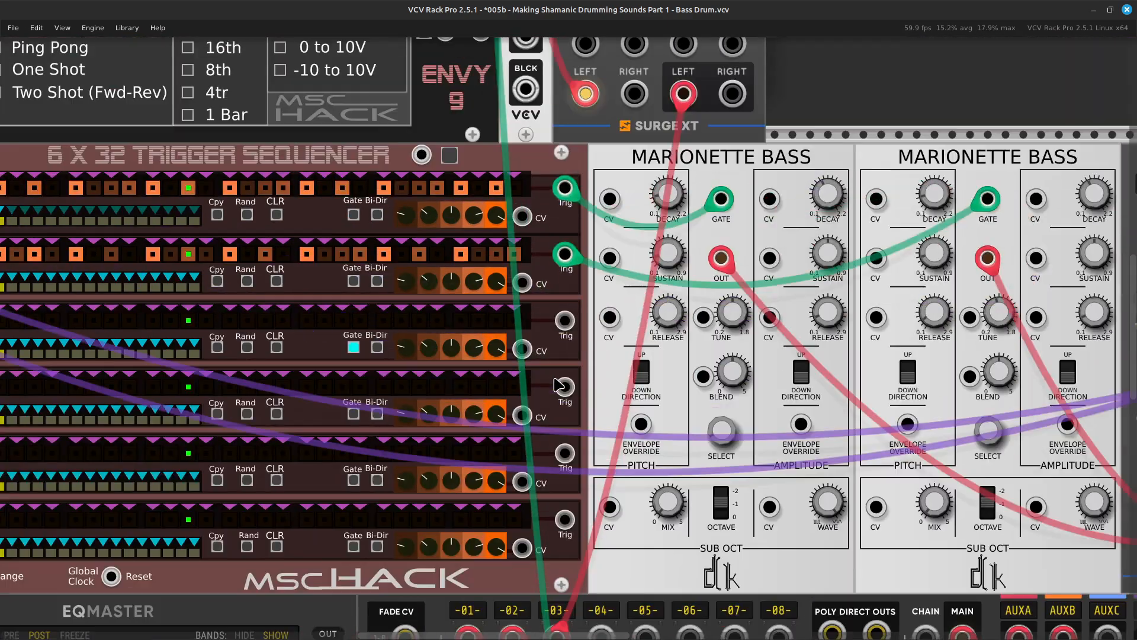
scroll(561, 389, "left", 5)
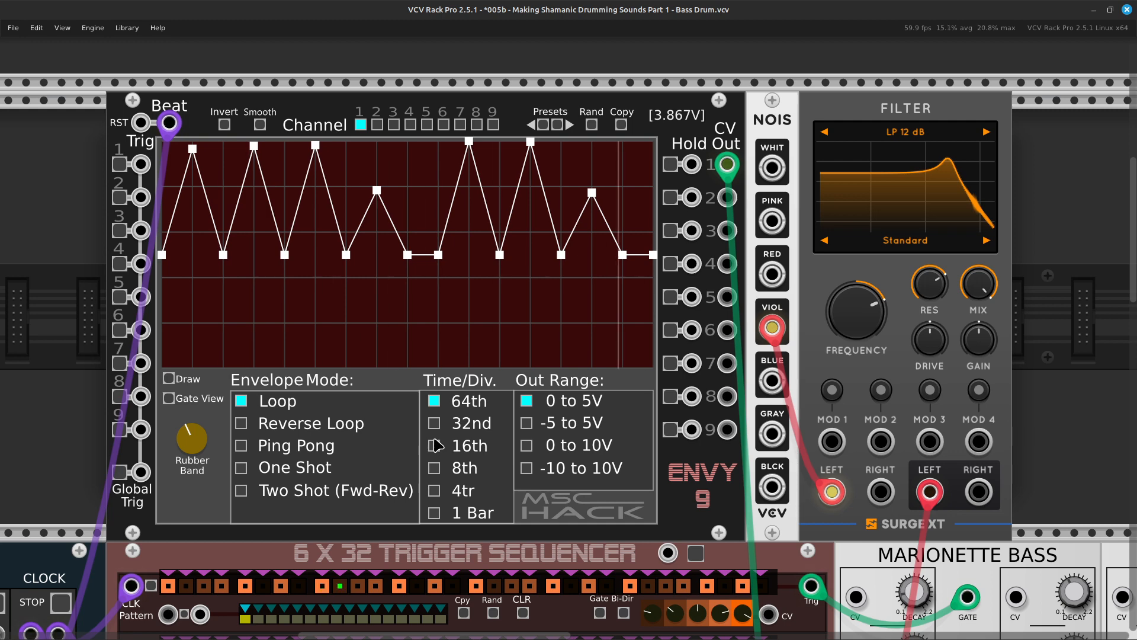
left_click(436, 450)
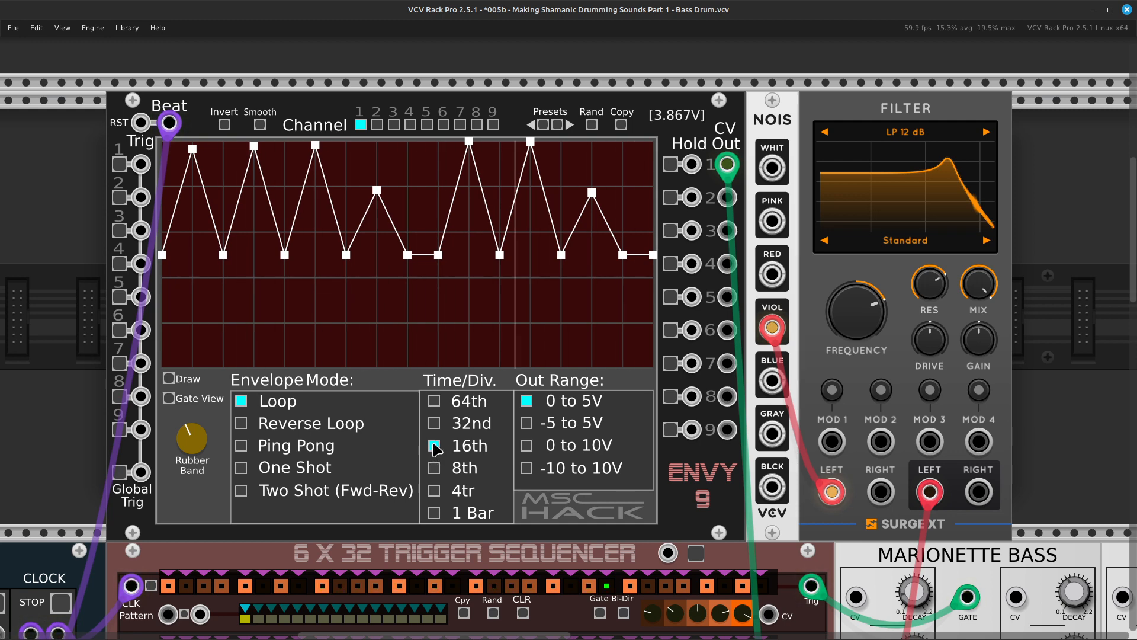
scroll(437, 444, "up", 3)
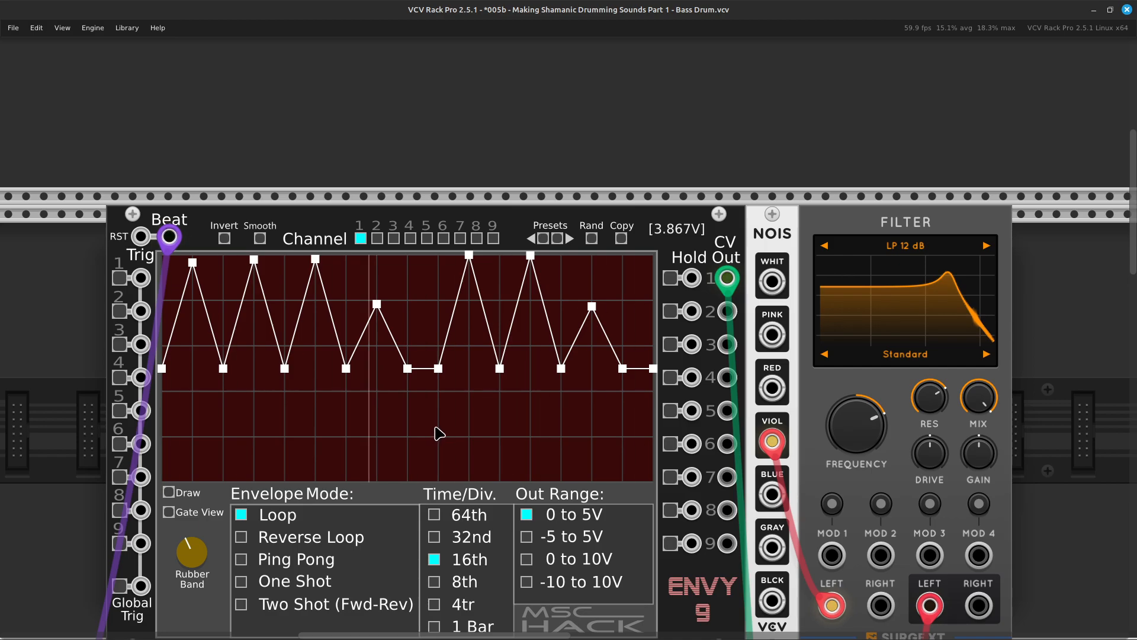
Raise the channel 3 fader of the MixMaster Jr and initialize it to its default level.
scroll(450, 414, "down", 20)
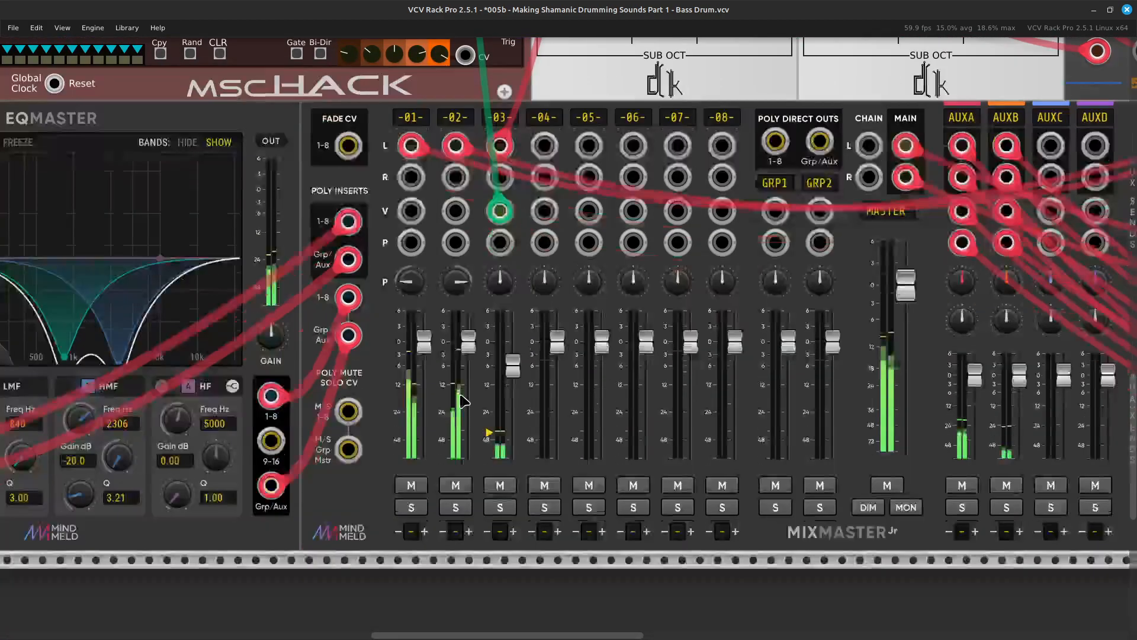
mouse_move(516, 371)
left_mouse_down()
mouse_move(516, 349)
mouse_move(519, 377)
left_mouse_up()
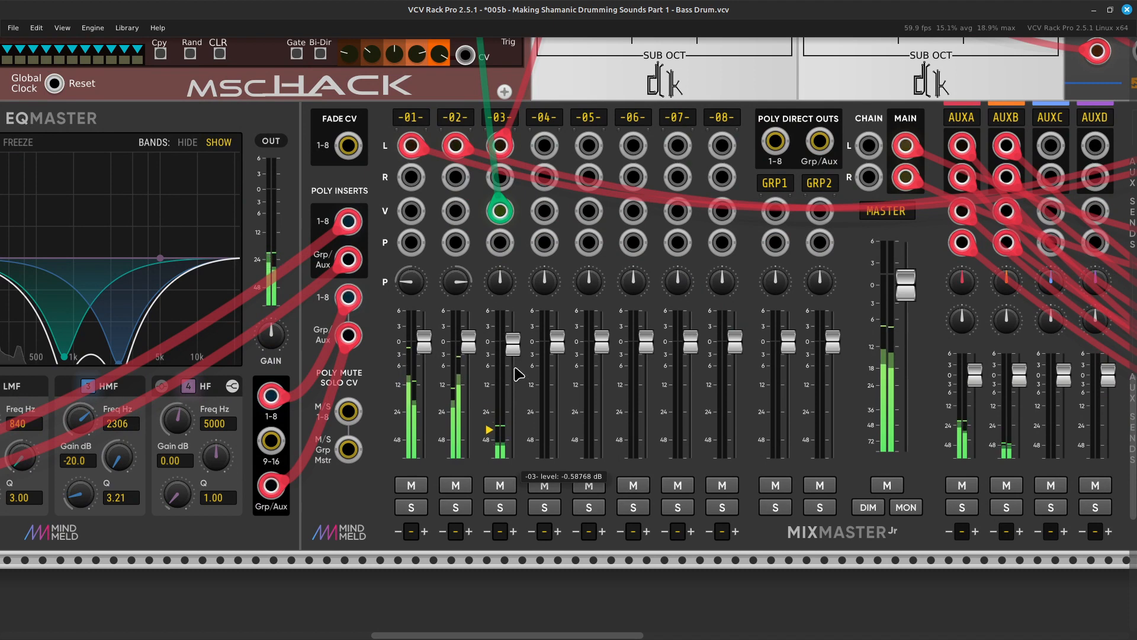
right_click(514, 355)
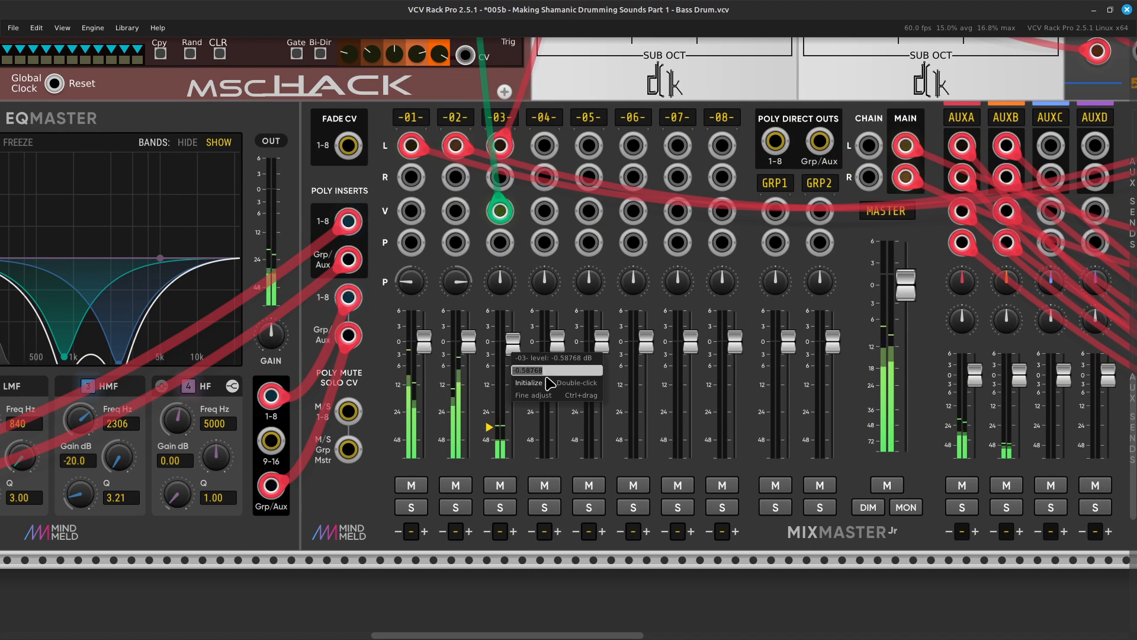
left_click(549, 384)
Examine the EQ Master, the AuxSpander Jr send knobs and the two Reverb 2 modules along the mixer row.
scroll(533, 399, "left", 10)
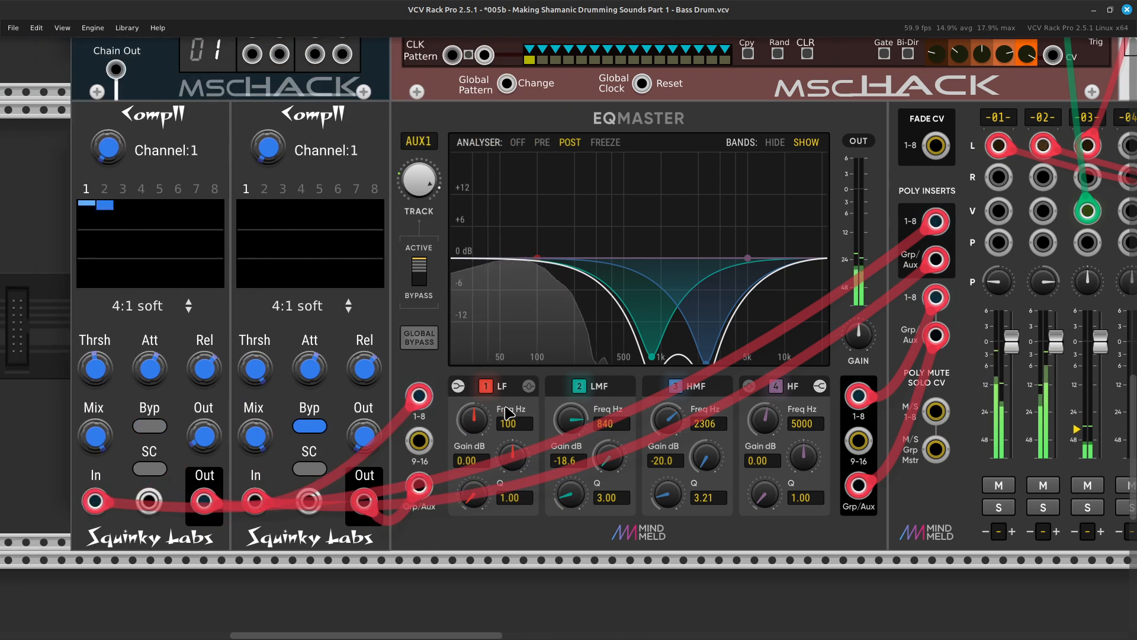
scroll(507, 413, "right", 12)
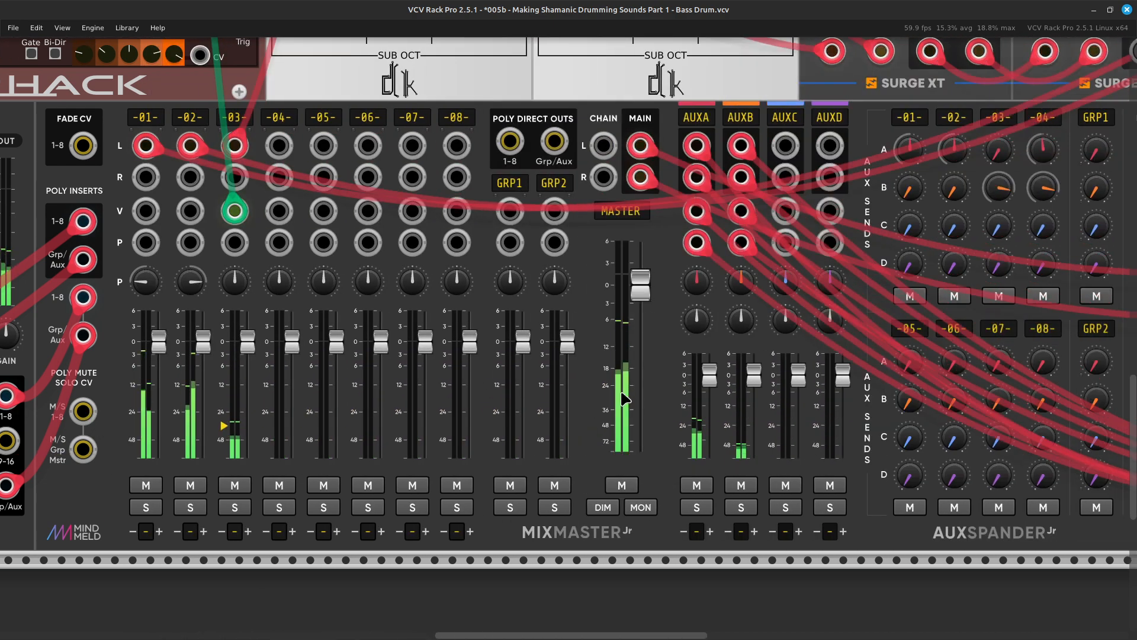
scroll(592, 396, "right", 10)
scroll(521, 373, "up", 3)
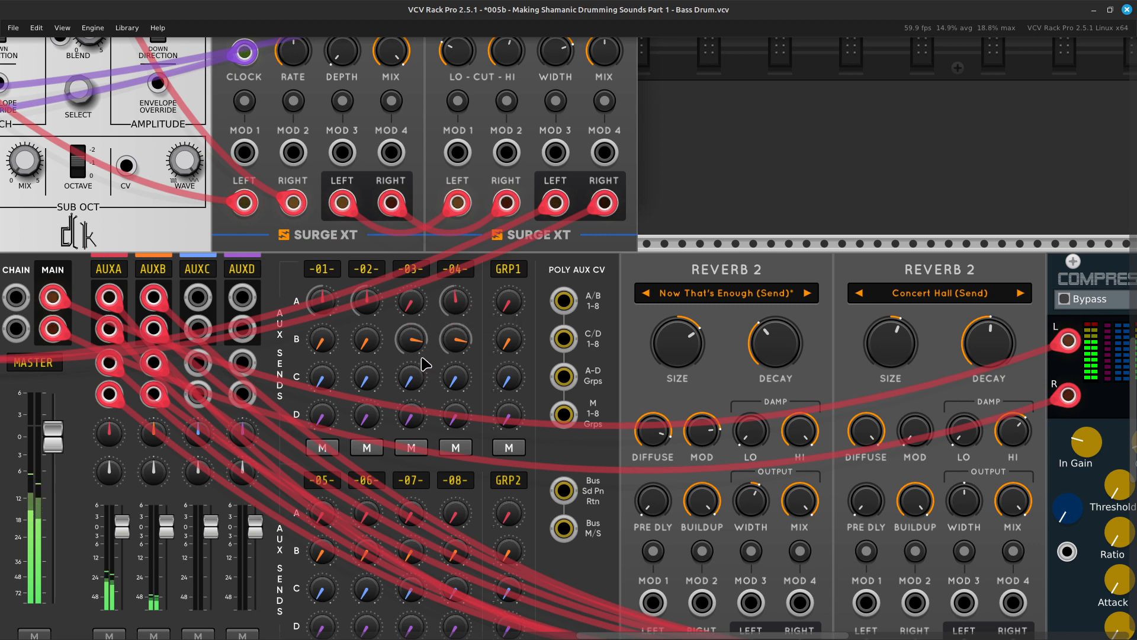
scroll(470, 398, "right", 10)
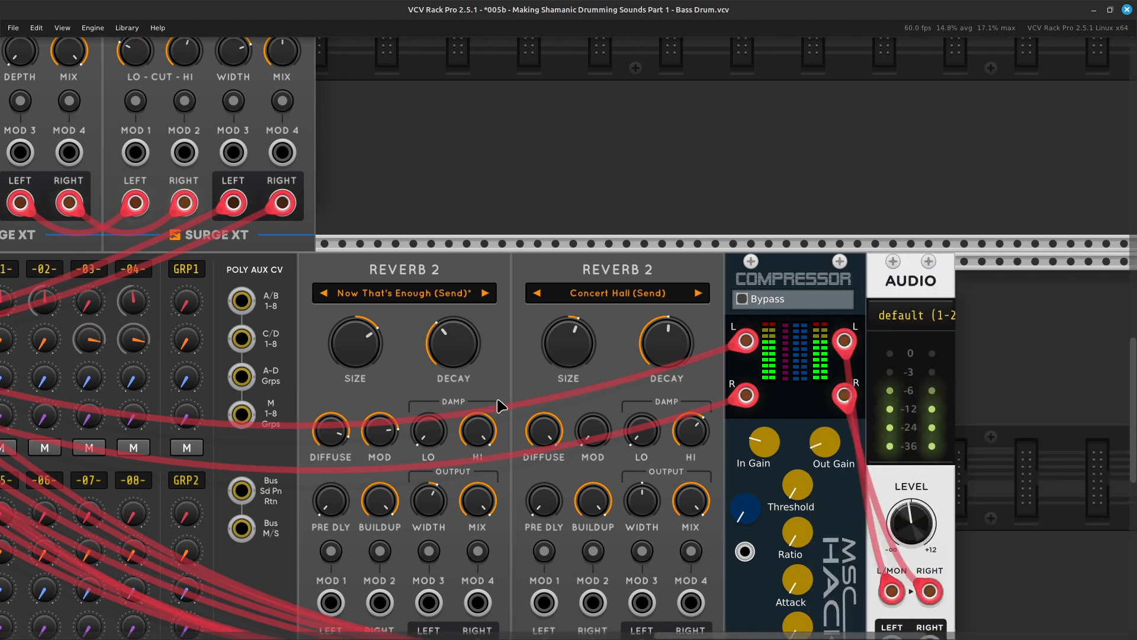
scroll(500, 406, "left", 9)
scroll(500, 406, "right", 8)
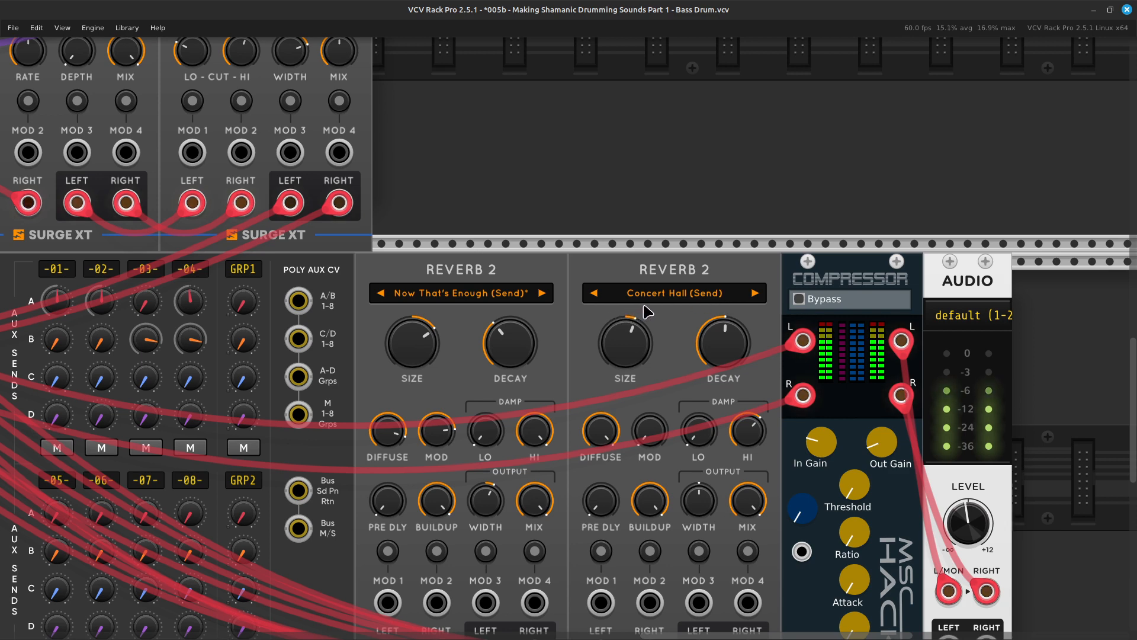
Turn the channel 4 AUXB send on the AuxSpander Jr fully down to -inf dB.
scroll(640, 314, "left", 18)
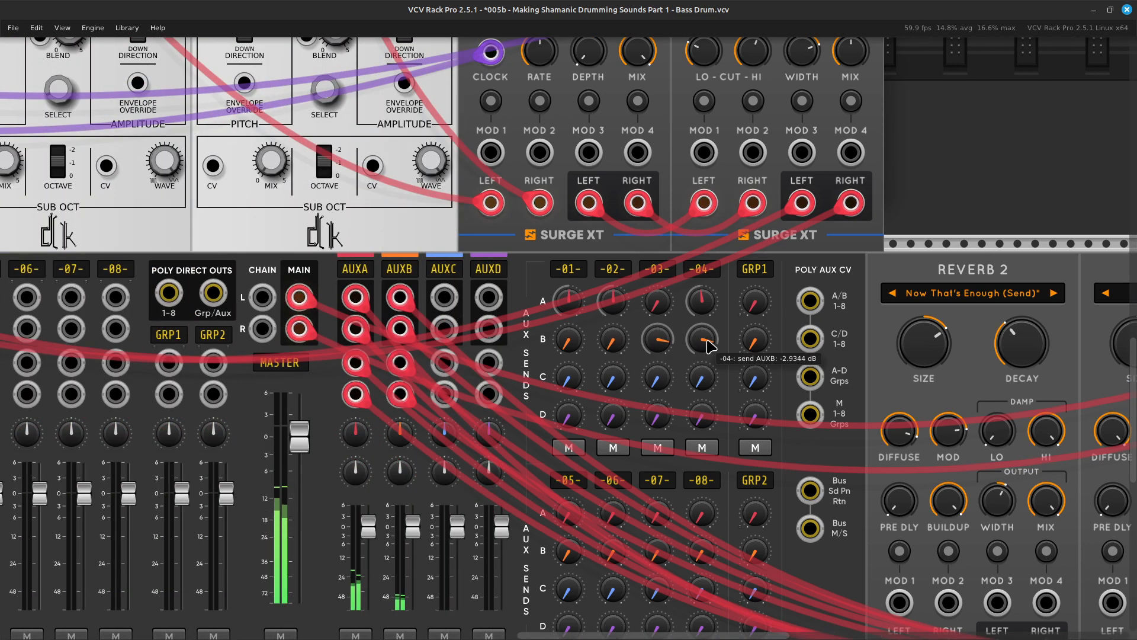
left_click_drag(709, 344, 708, 379)
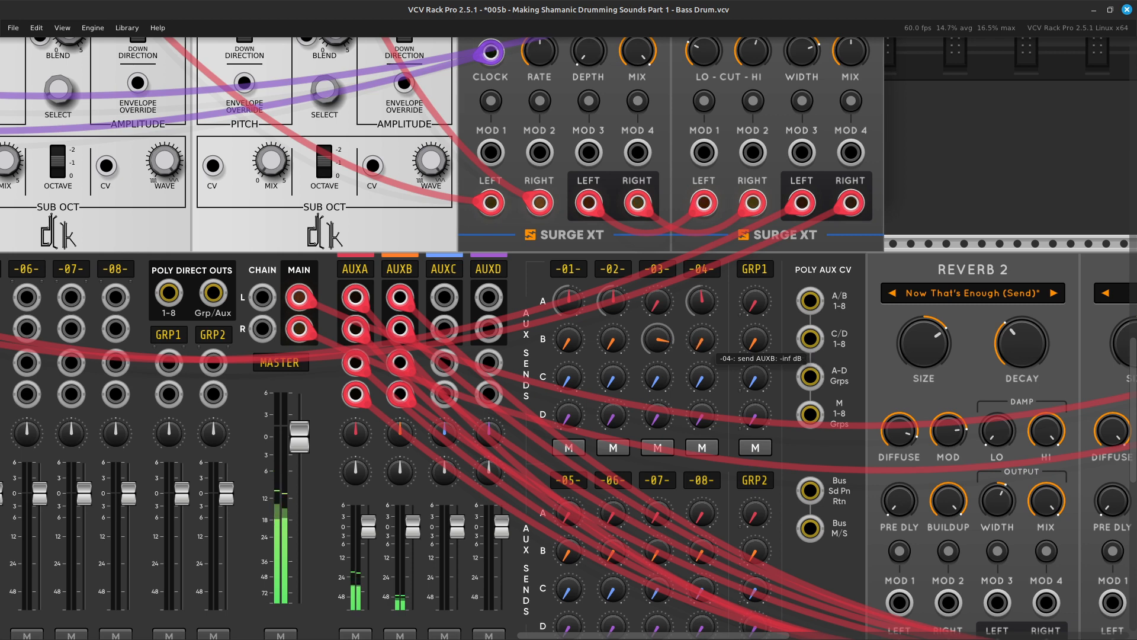
scroll(524, 335, "right", 6)
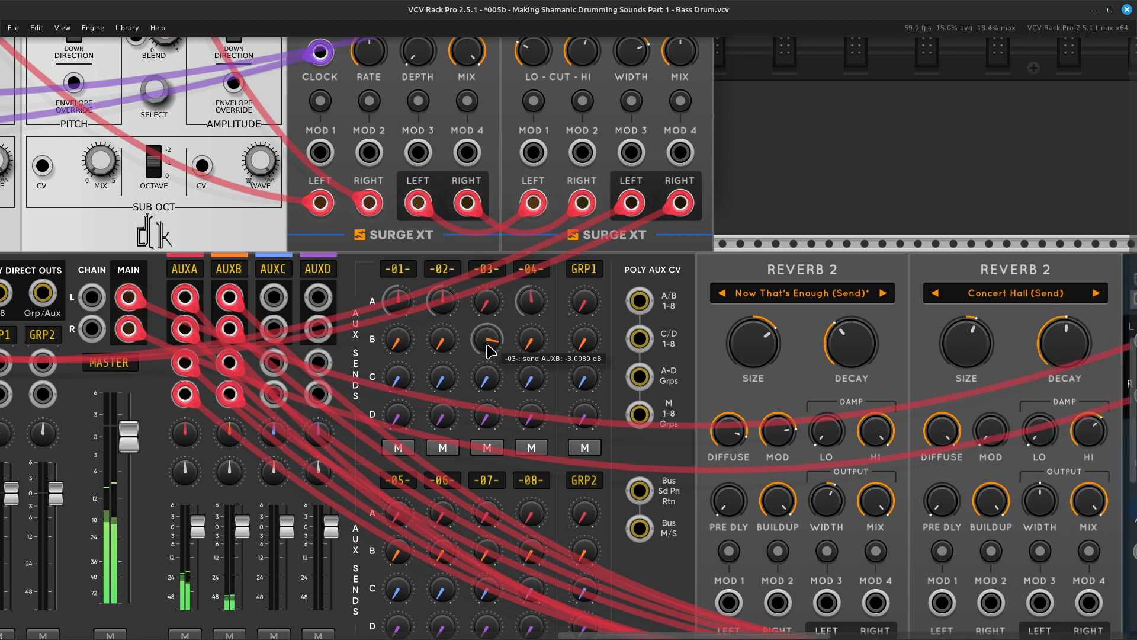
left_click_drag(487, 354, 487, 354)
Load the Init (Send) preset in the second Reverb 2 module, next to the compressor.
scroll(487, 355, "right", 15)
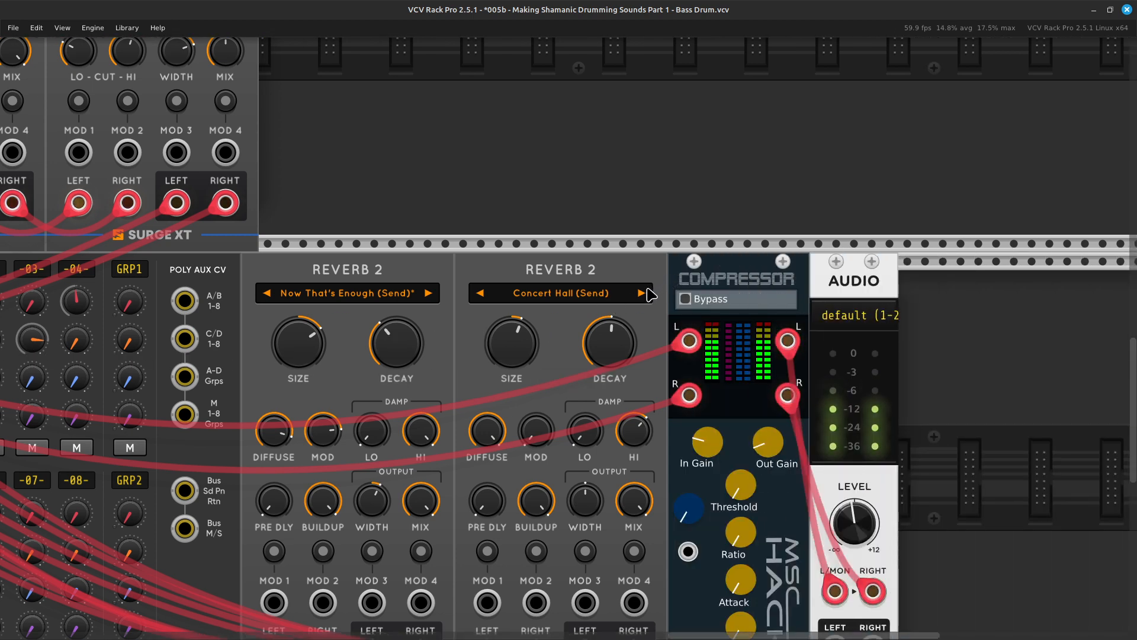
left_click(611, 297)
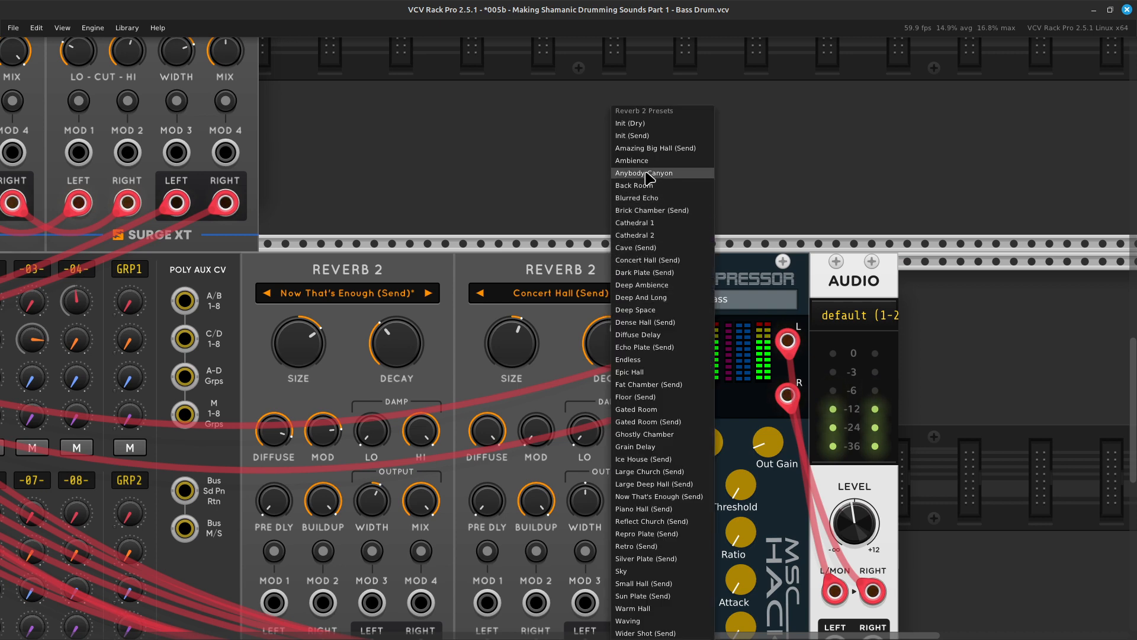
left_click(658, 136)
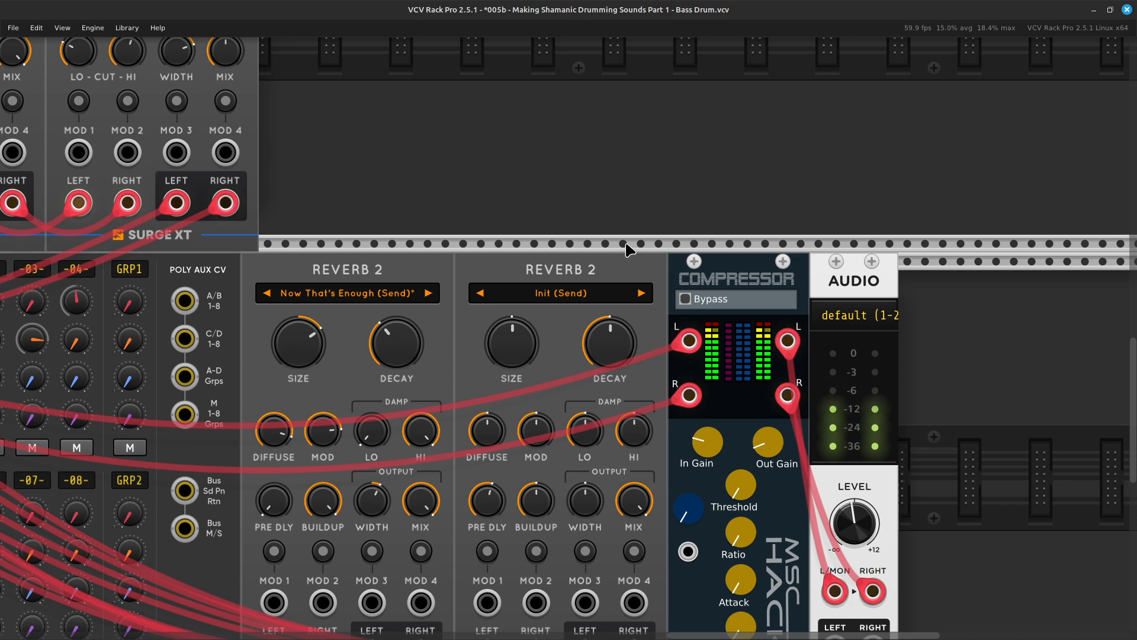
Switch the first CompII to edit channel 3 and set its threshold to -27.13 dB.
scroll(598, 243, "left", 10)
scroll(563, 230, "left", 12)
scroll(588, 255, "down", 2)
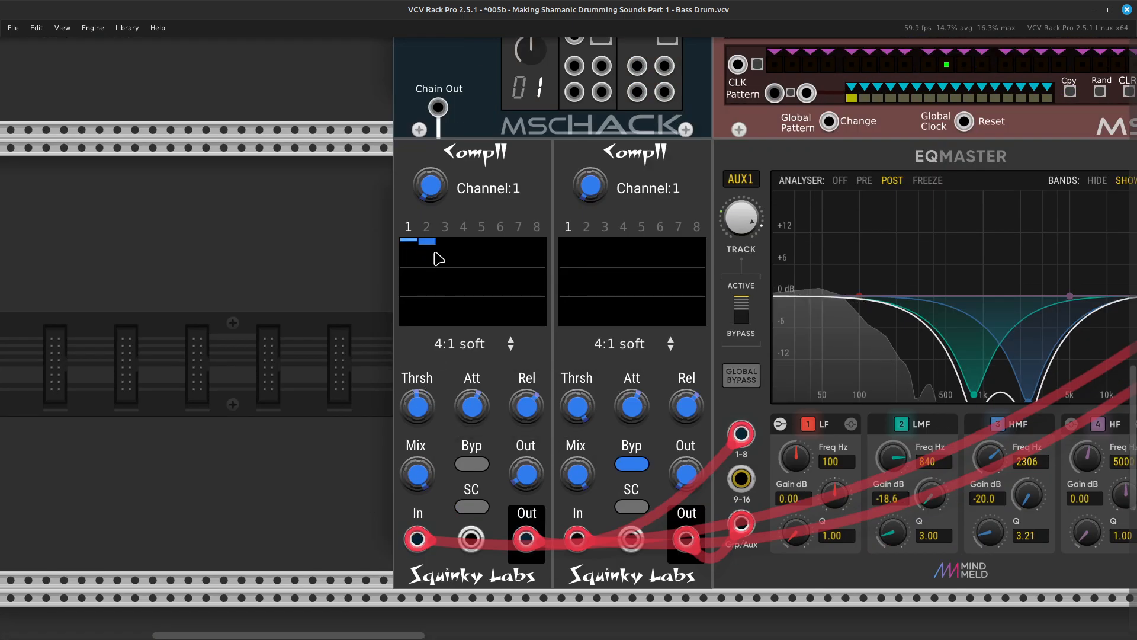
right_click(430, 187)
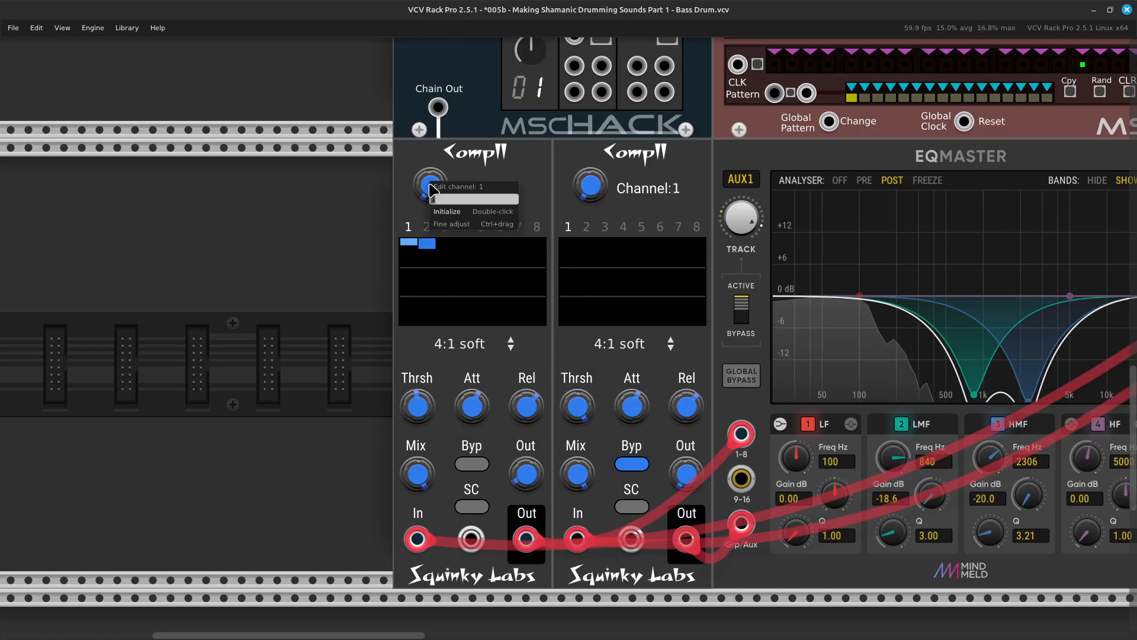
type("3")
key("Return")
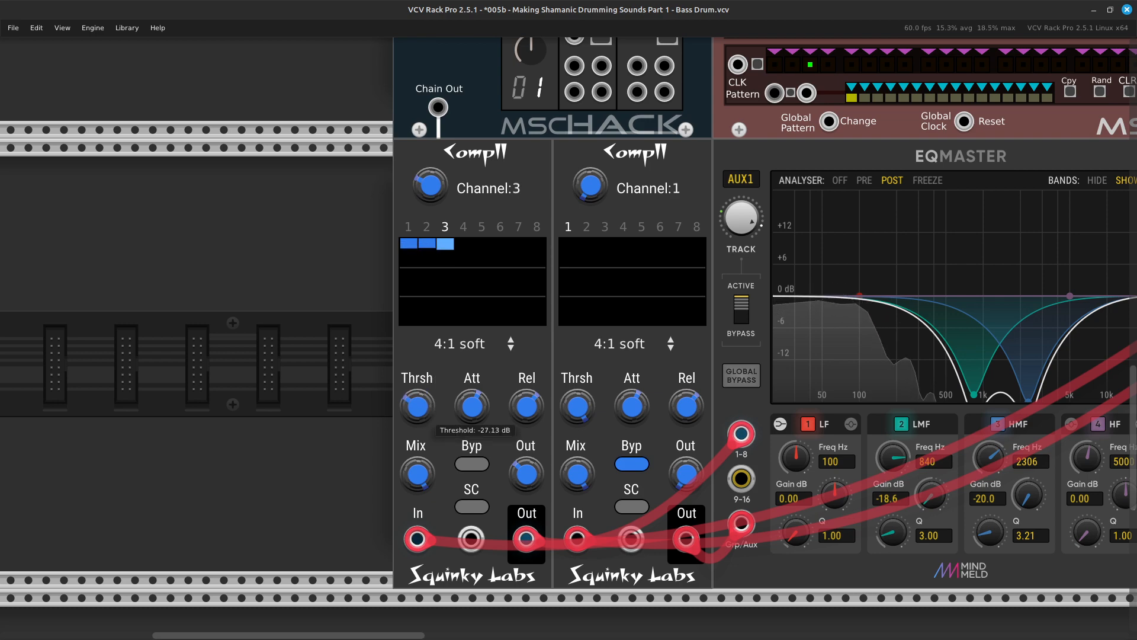
Select channel 2 of ENVY-9 and give its flat envelope the smooth cosine preset that dips in the middle.
key("Right")
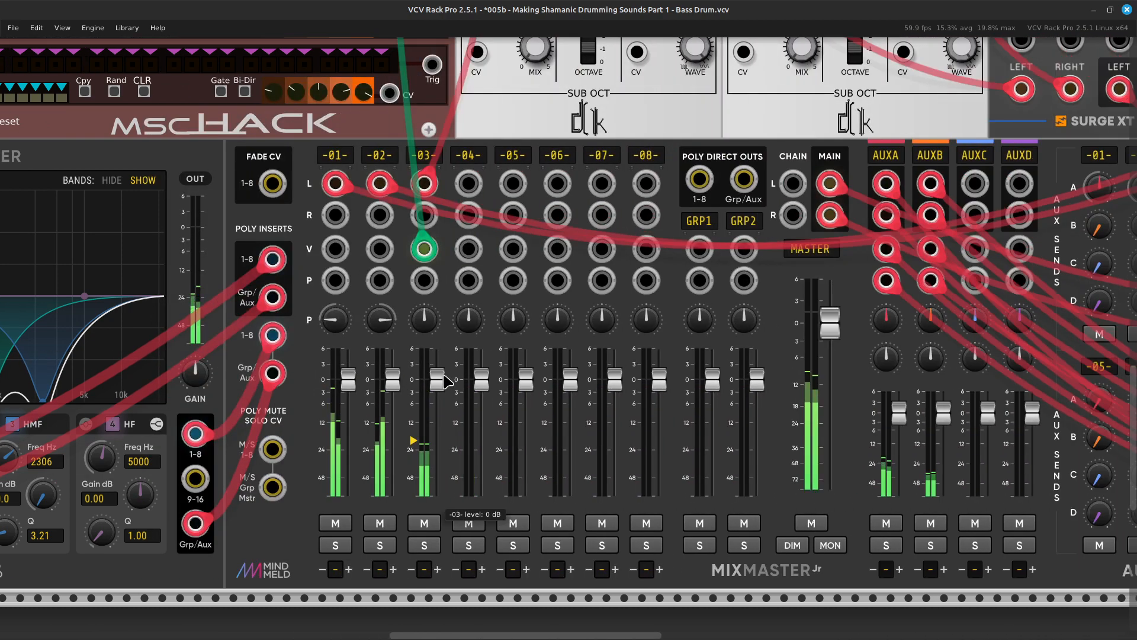
key("Up")
scroll(401, 361, "up", 20)
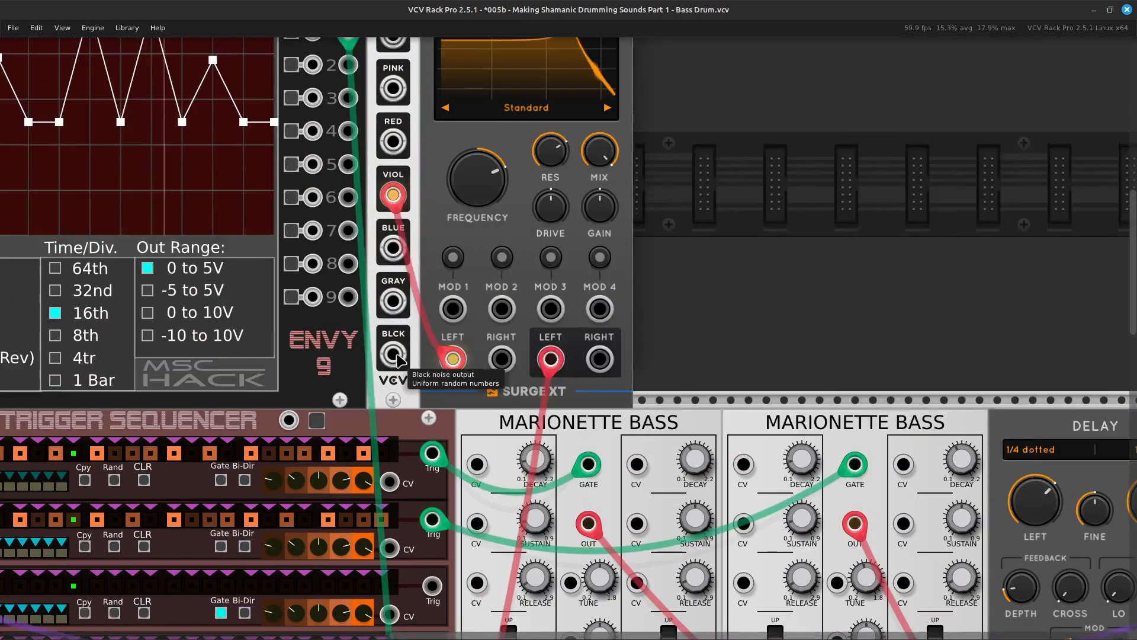
scroll(401, 357, "left", 4)
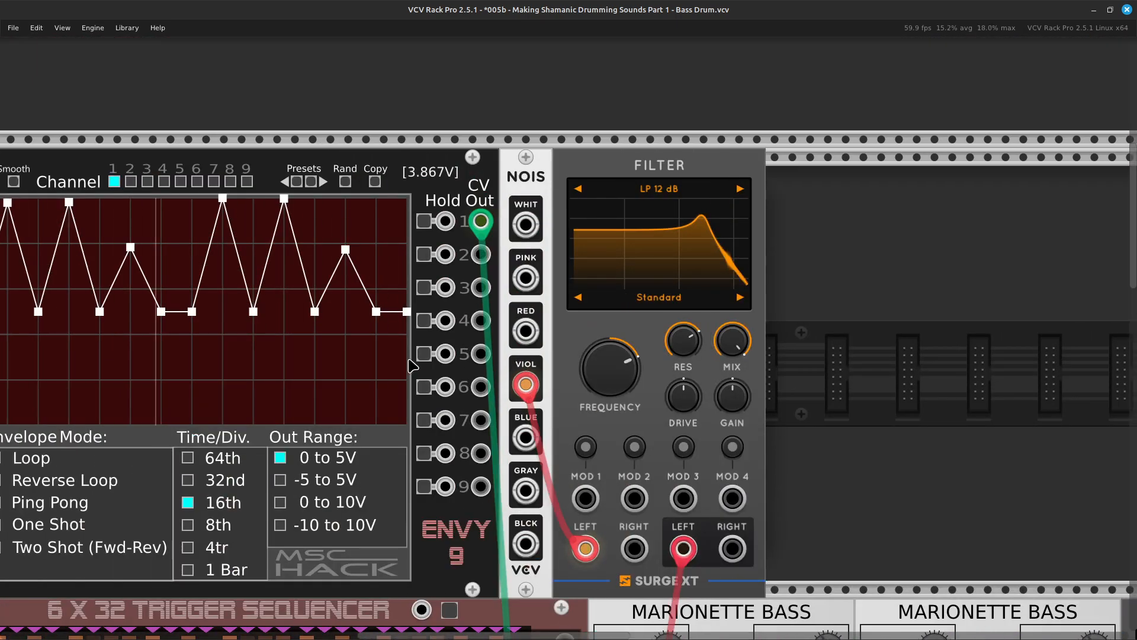
scroll(409, 364, "left", 7)
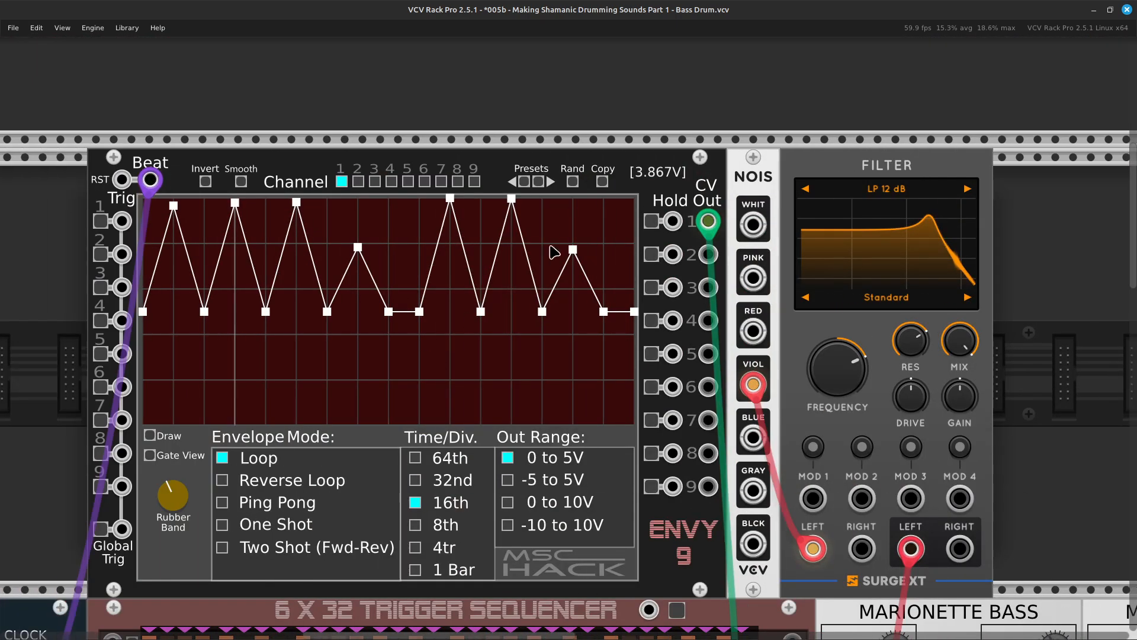
left_click(358, 182)
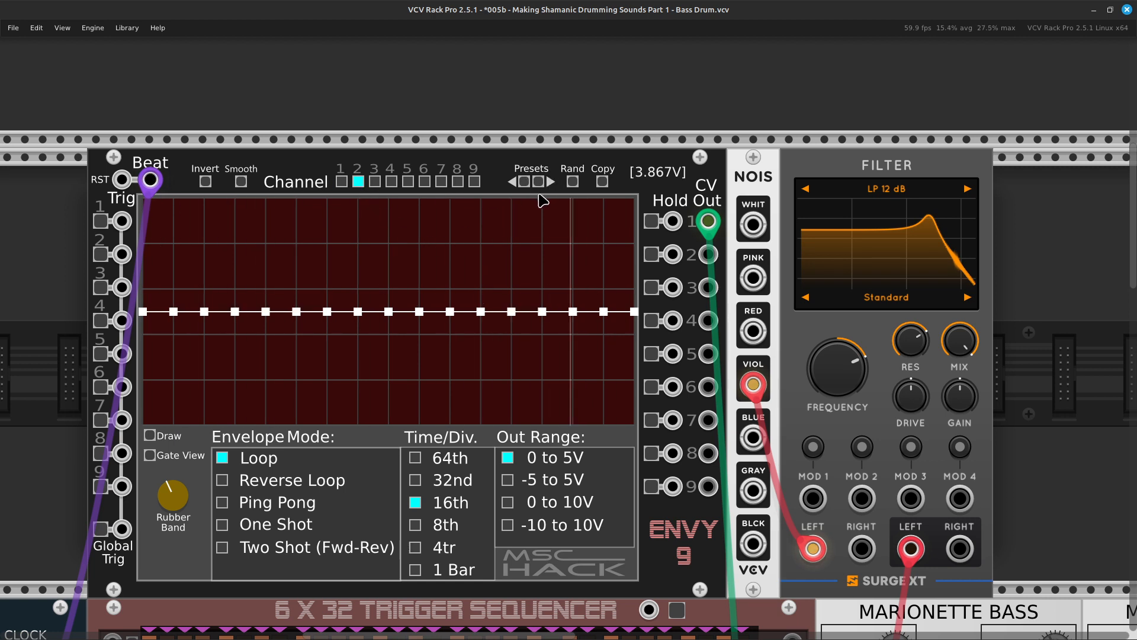
left_click(539, 183)
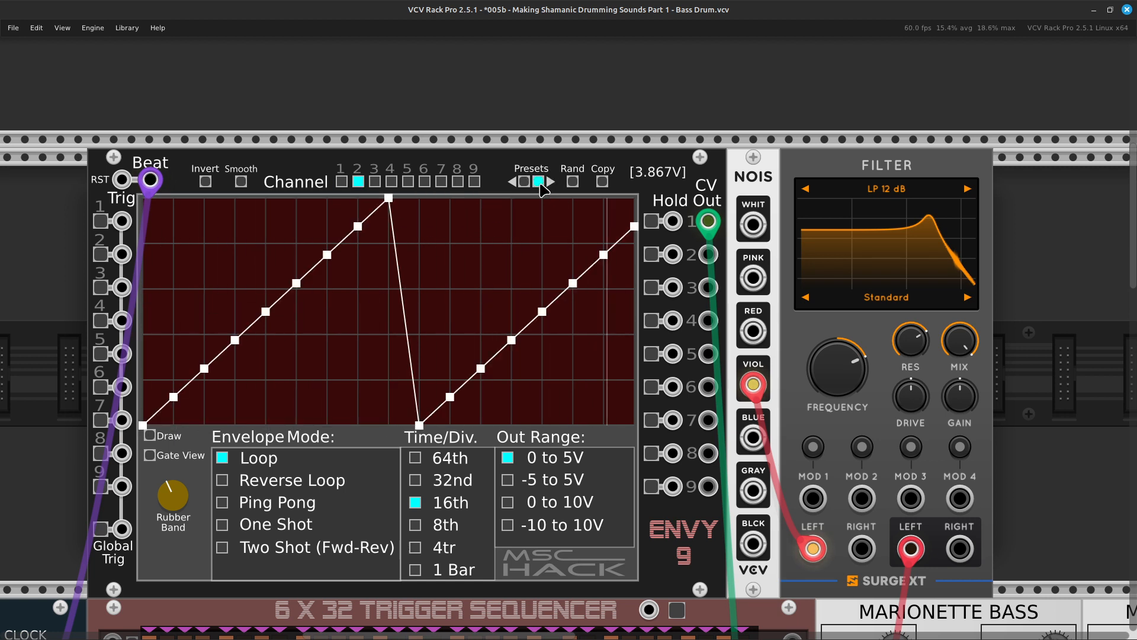
left_click(539, 183)
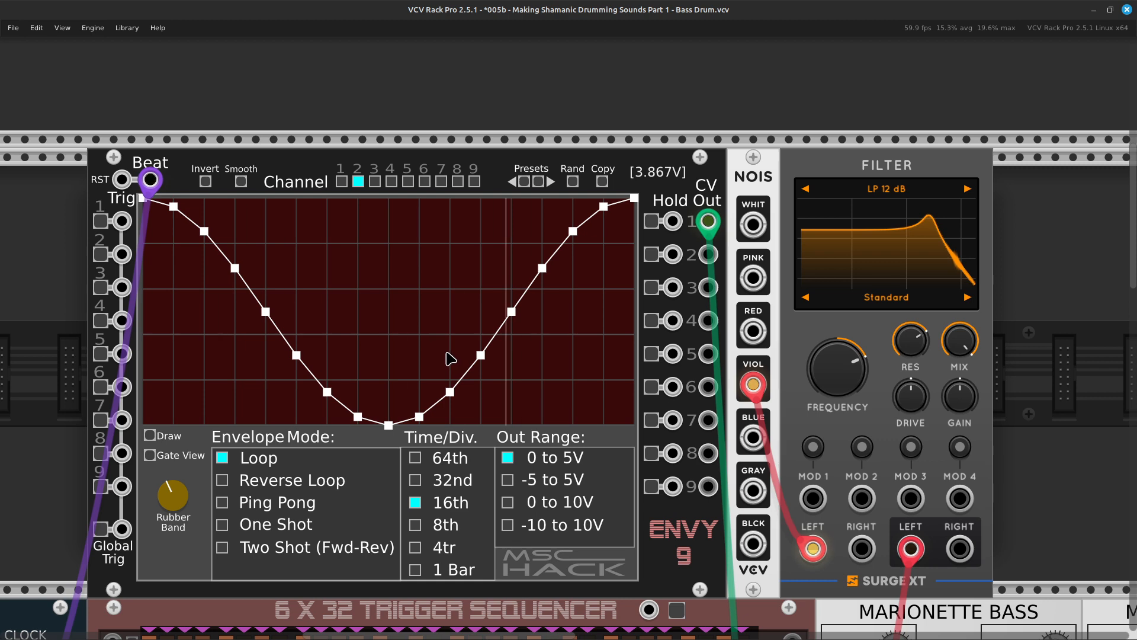
Patch CV Out 2 of ENVY-9 to the MOD 1 input of the Surge XT Filter.
scroll(466, 346, "right", 3)
scroll(466, 347, "down", 4)
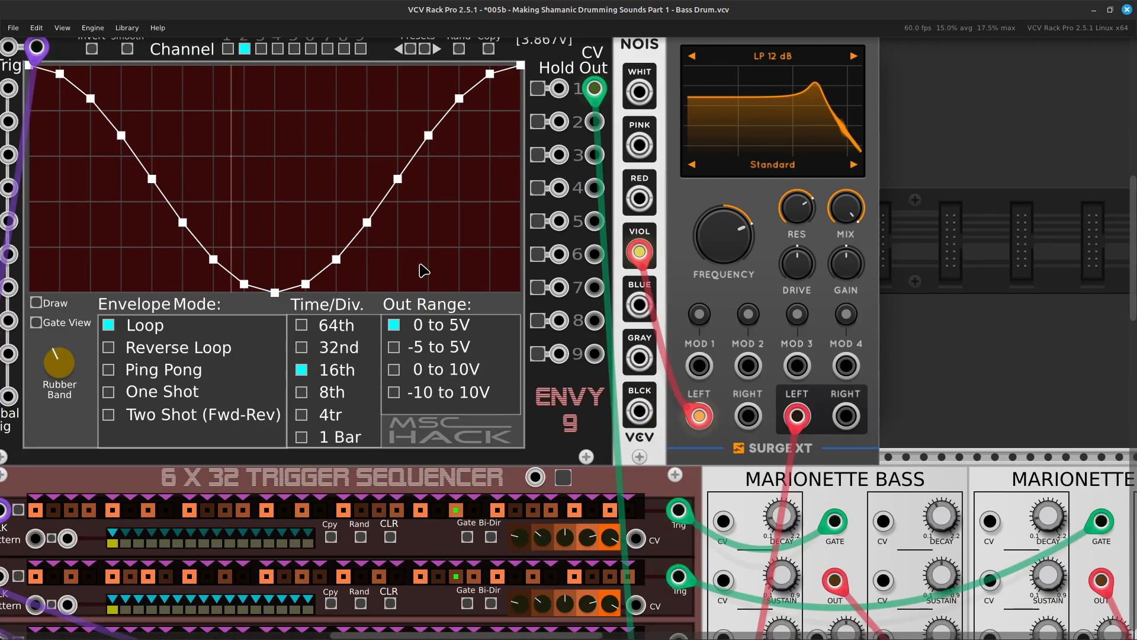
scroll(466, 279, "up", 3)
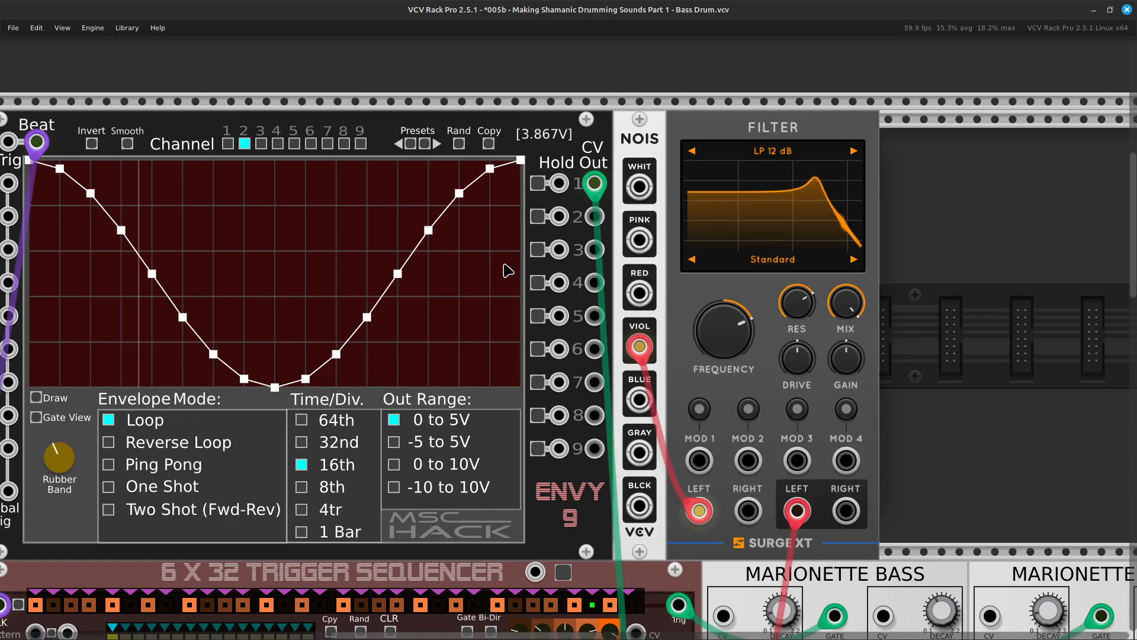
scroll(507, 260, "right", 3)
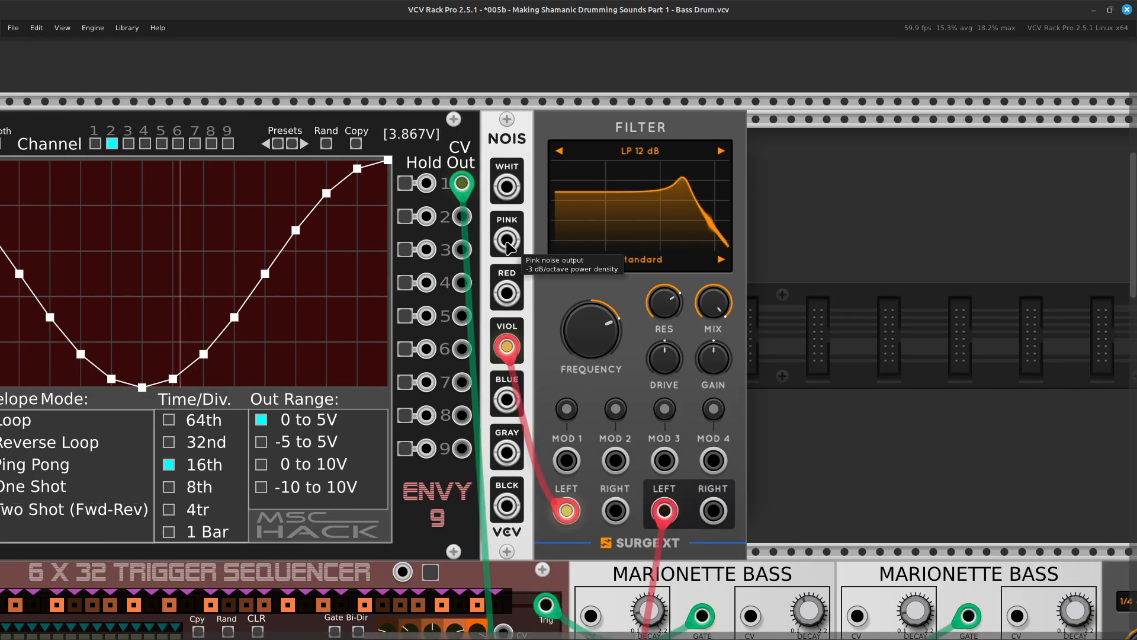
right_click(462, 217)
left_click_drag(494, 279, 566, 460)
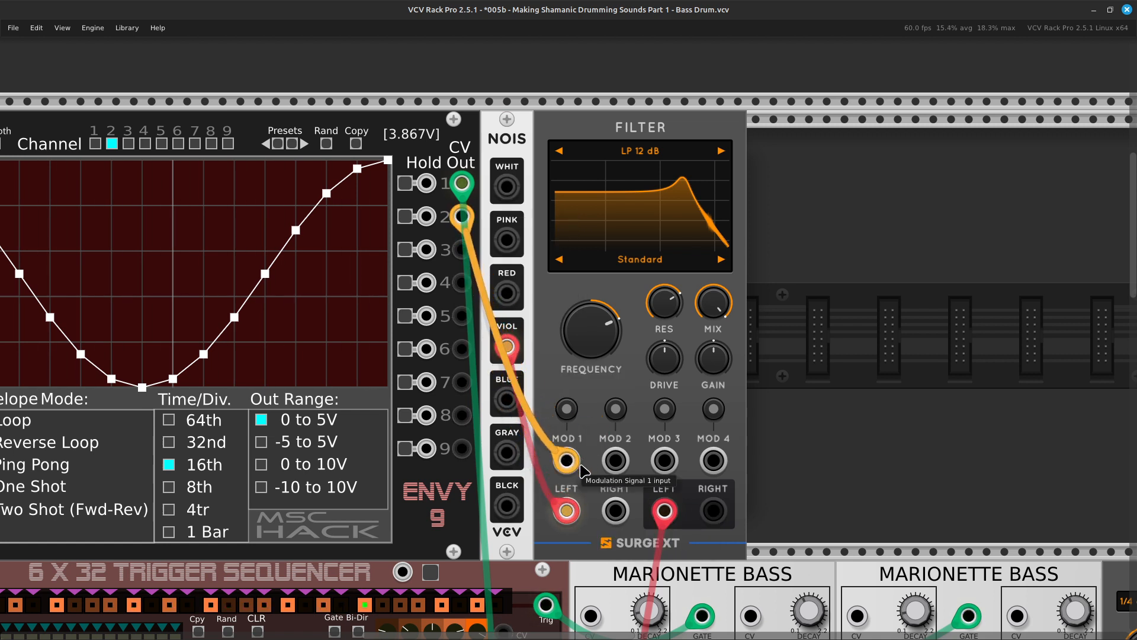
Set the filter's Mod 1 to Frequency modulation depth to 0.072 Oct/V and leave modulation editing.
left_click(566, 408)
scroll(503, 335, "right", 2)
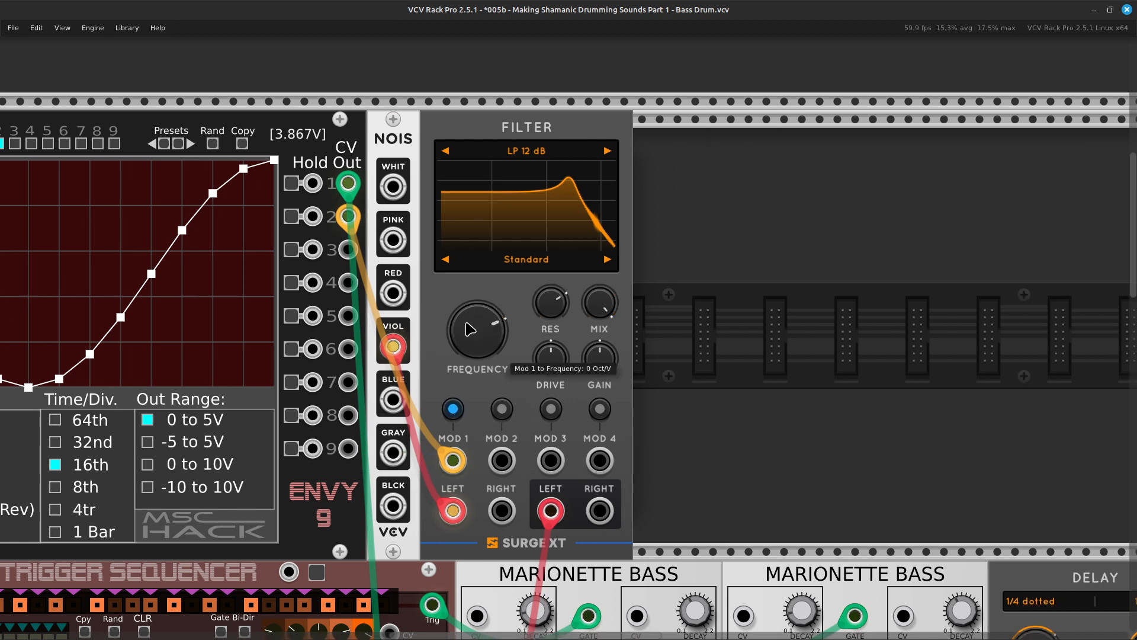
left_click_drag(502, 335, 502, 330)
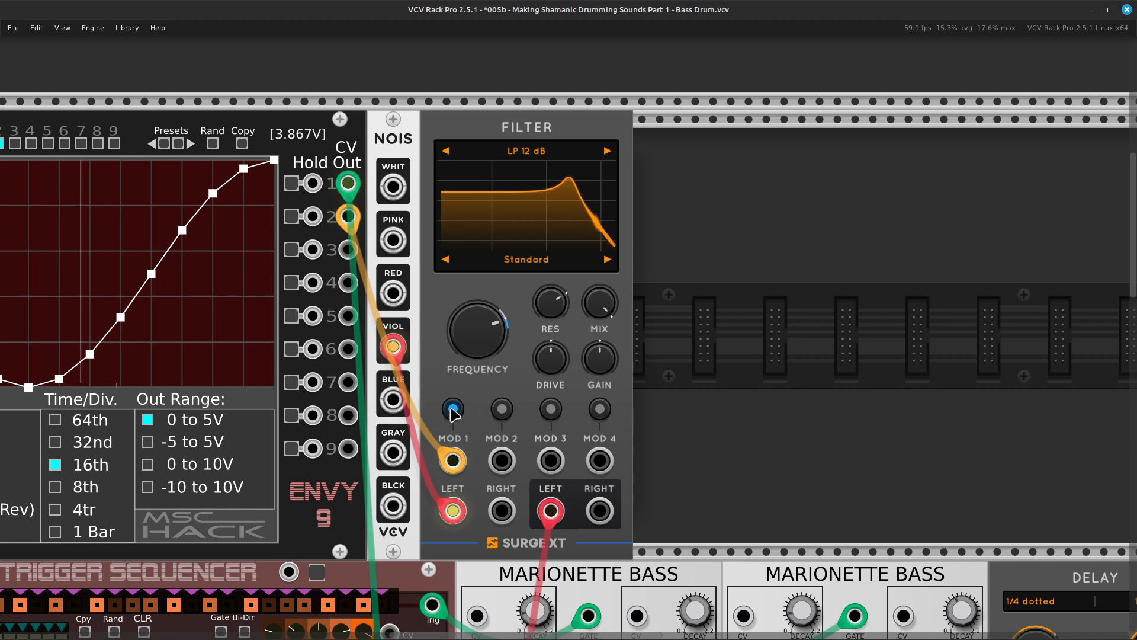
mouse_move(496, 350)
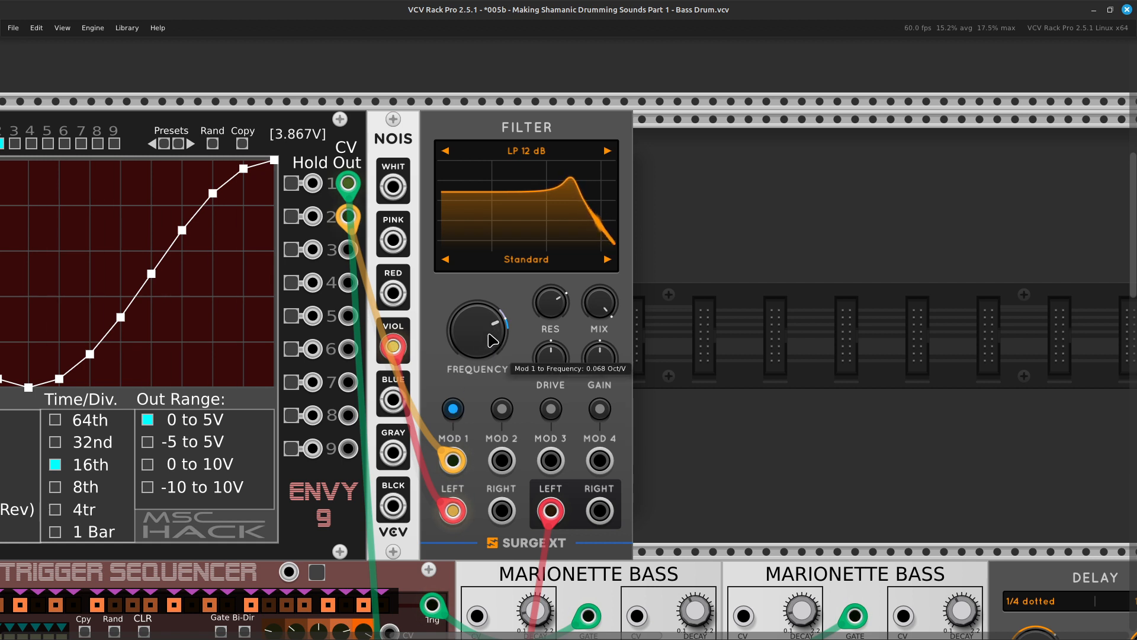
left_click_drag(492, 339, 492, 338)
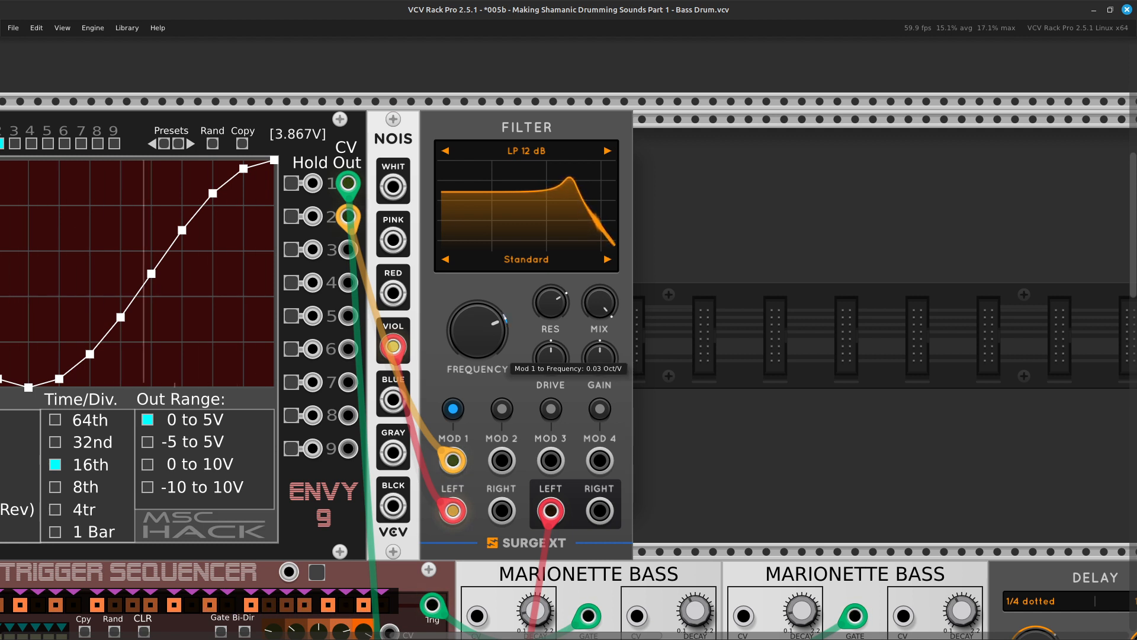
left_click_drag(491, 337, 492, 332)
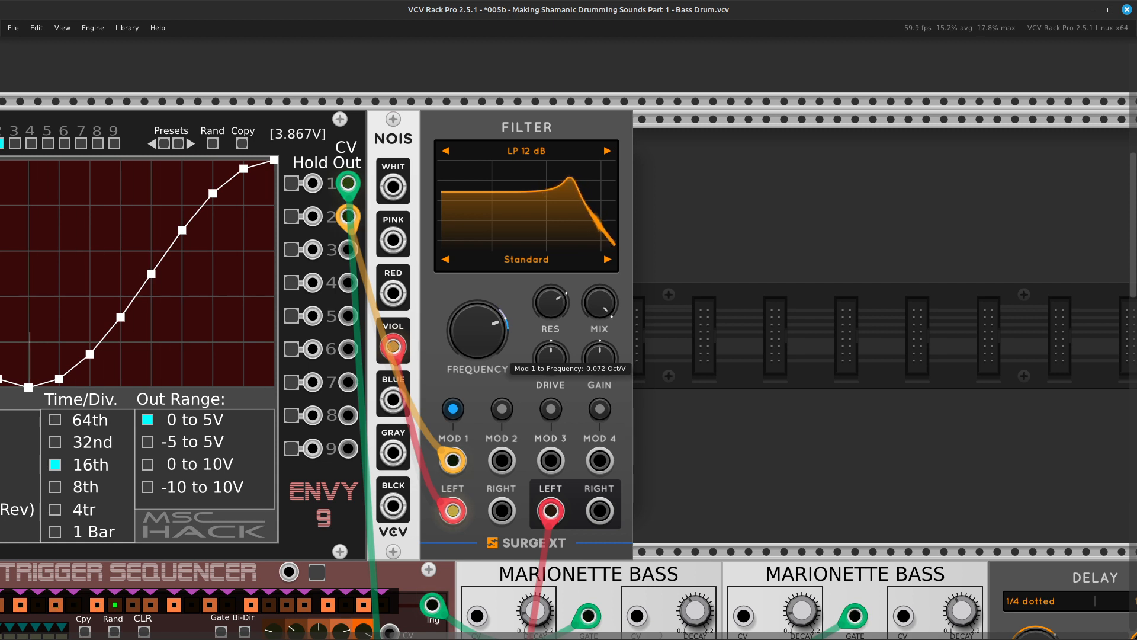
left_click_drag(491, 333, 492, 333)
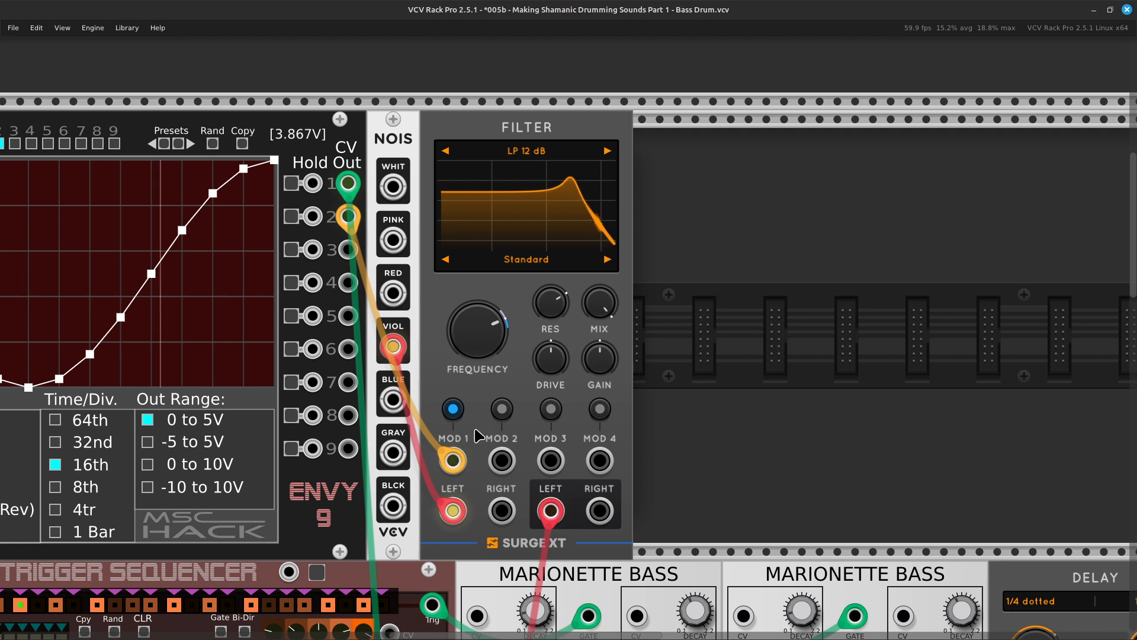
left_click(456, 411)
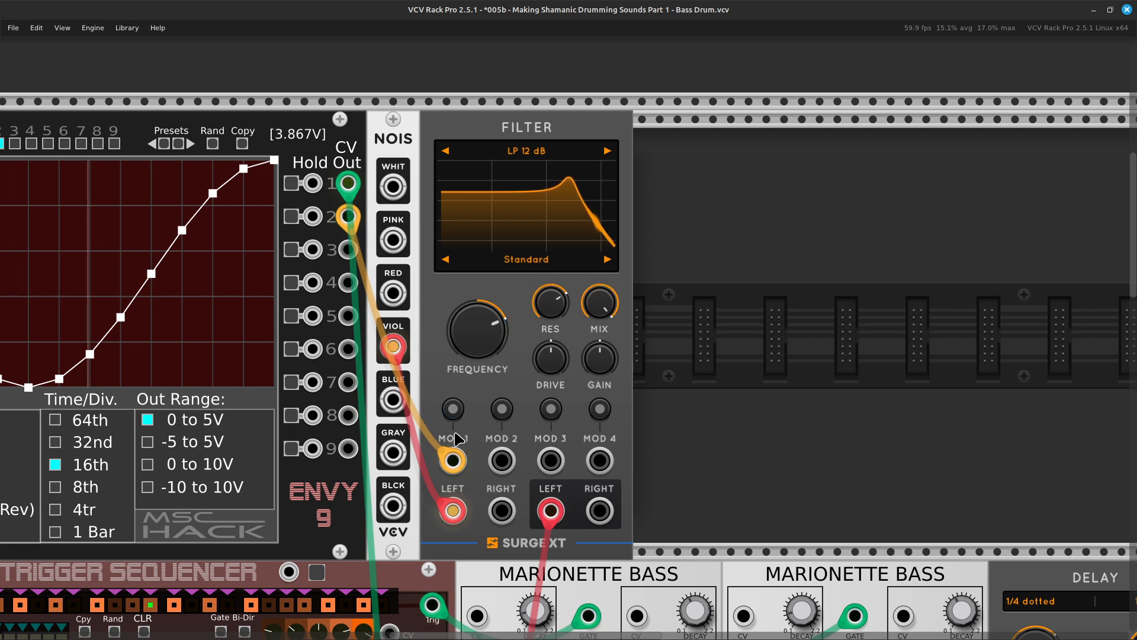
Examine the layout and cabling of the whole patch, from the ENVY-9 row down to the mixer and audio output.
scroll(457, 417, "left", 5)
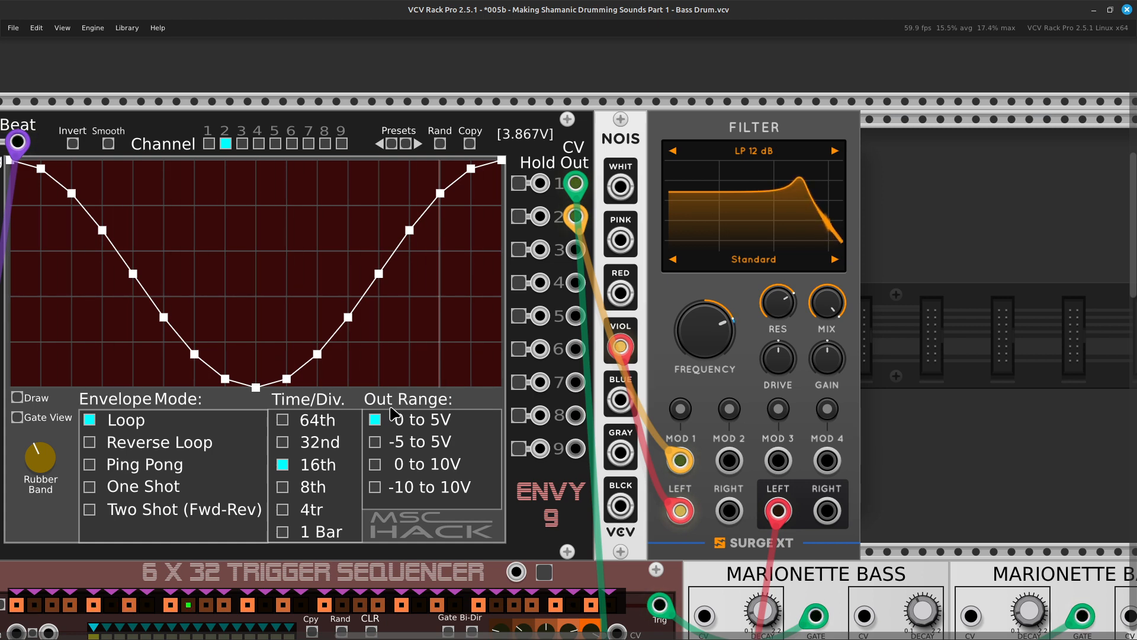
key("ctrl+minus")
key("ctrl+minus")
key("ctrl+minus")
scroll(393, 413, "down", 3)
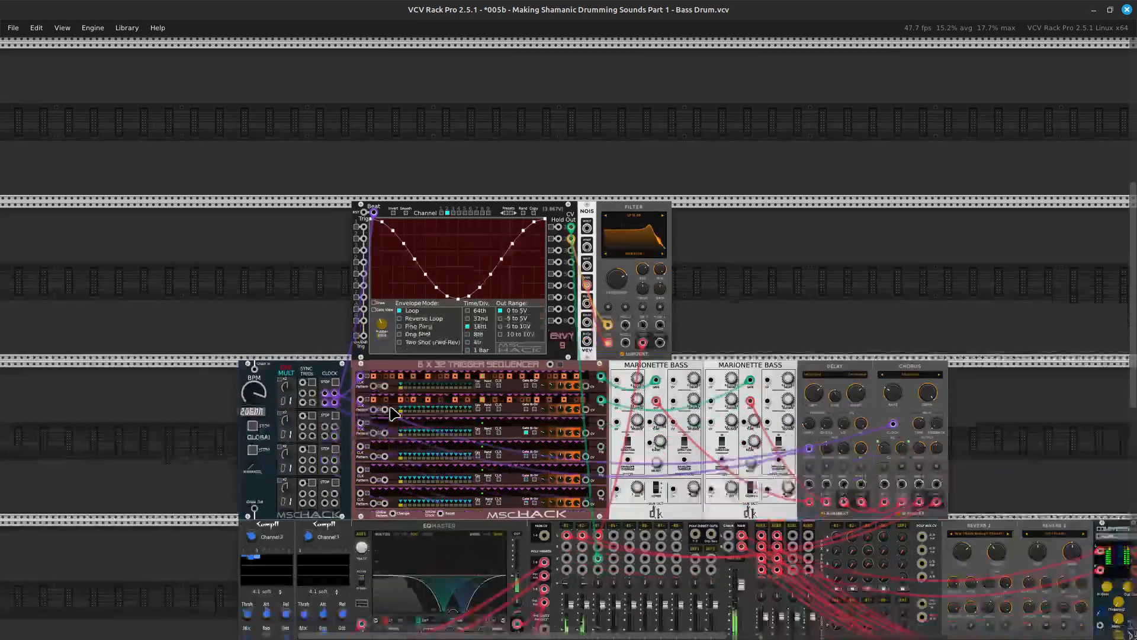
scroll(393, 413, "right", 6)
scroll(392, 412, "down", 1)
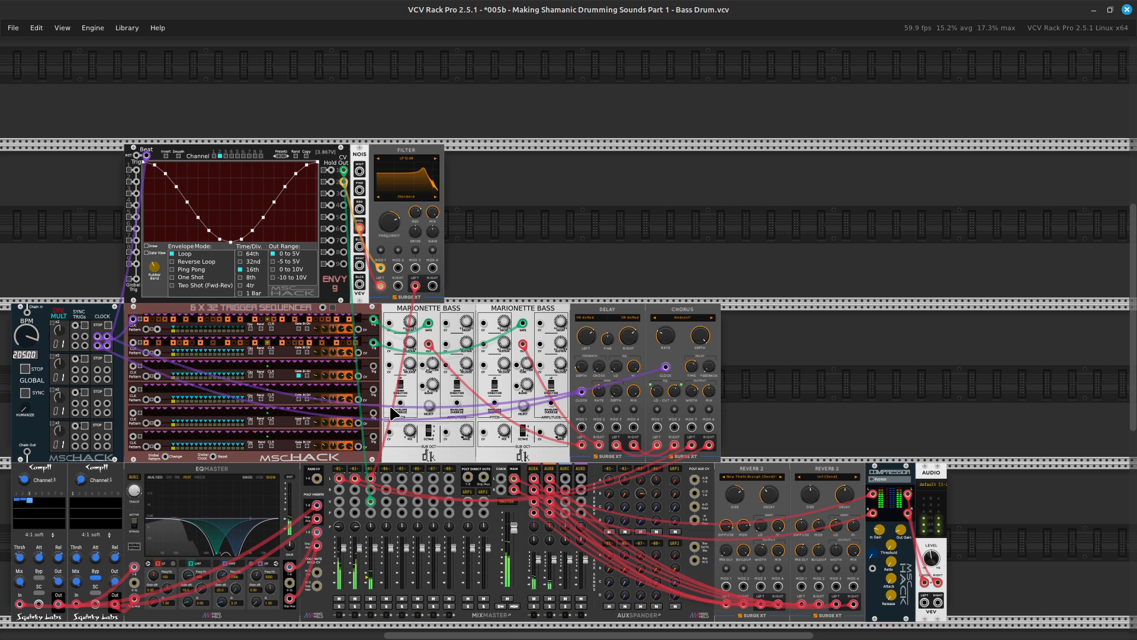
scroll(390, 408, "right", 5)
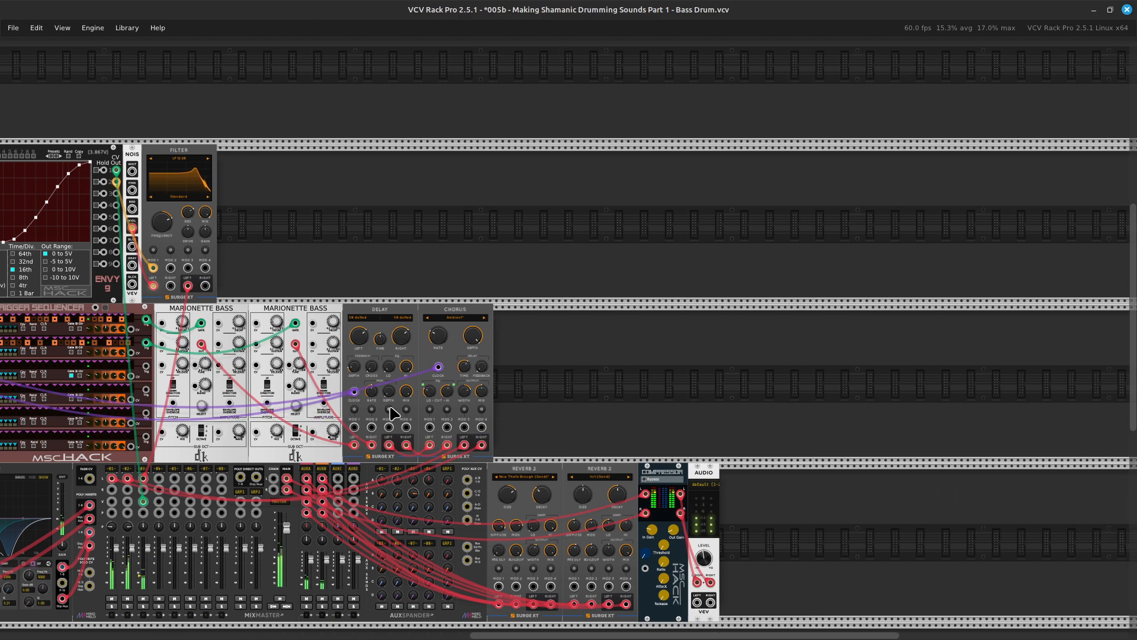
Examine the AuxSpander Jr sends, the two Reverb 2 modules and the signal path through the mixer up close.
key("ctrl+equal")
key("ctrl+equal")
scroll(391, 408, "down", 10)
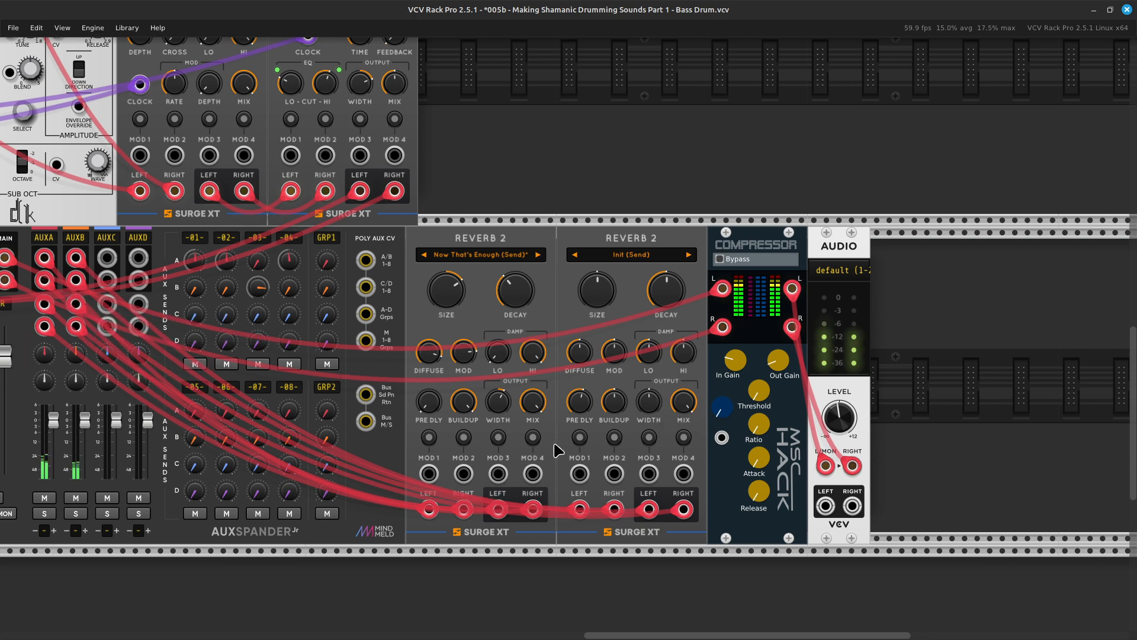
scroll(557, 450, "left", 3)
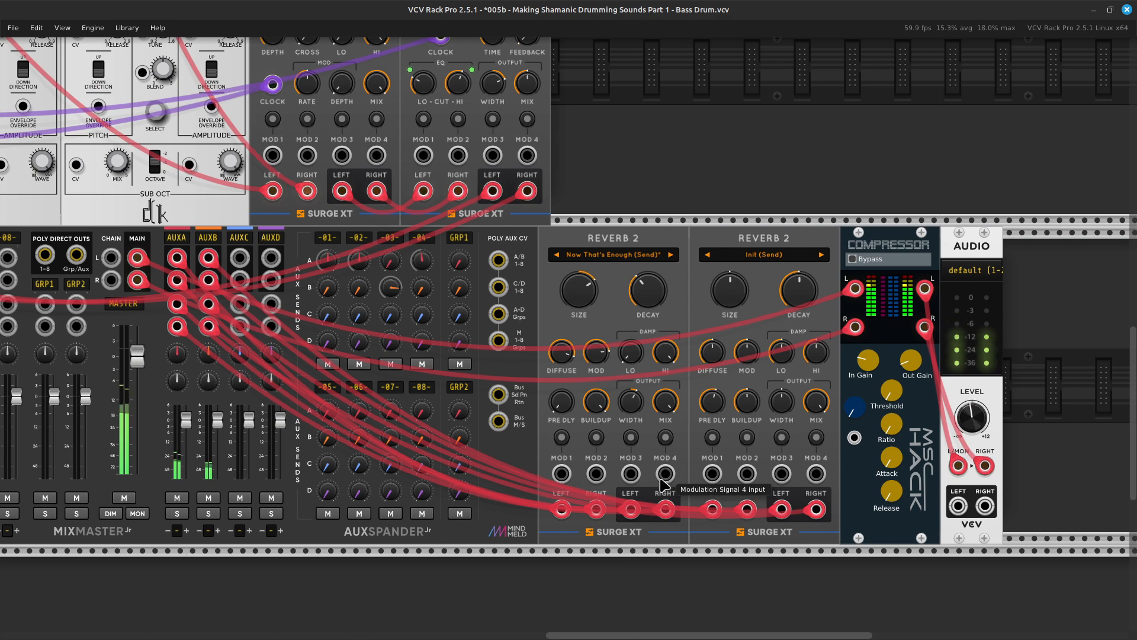
mouse_move(673, 397)
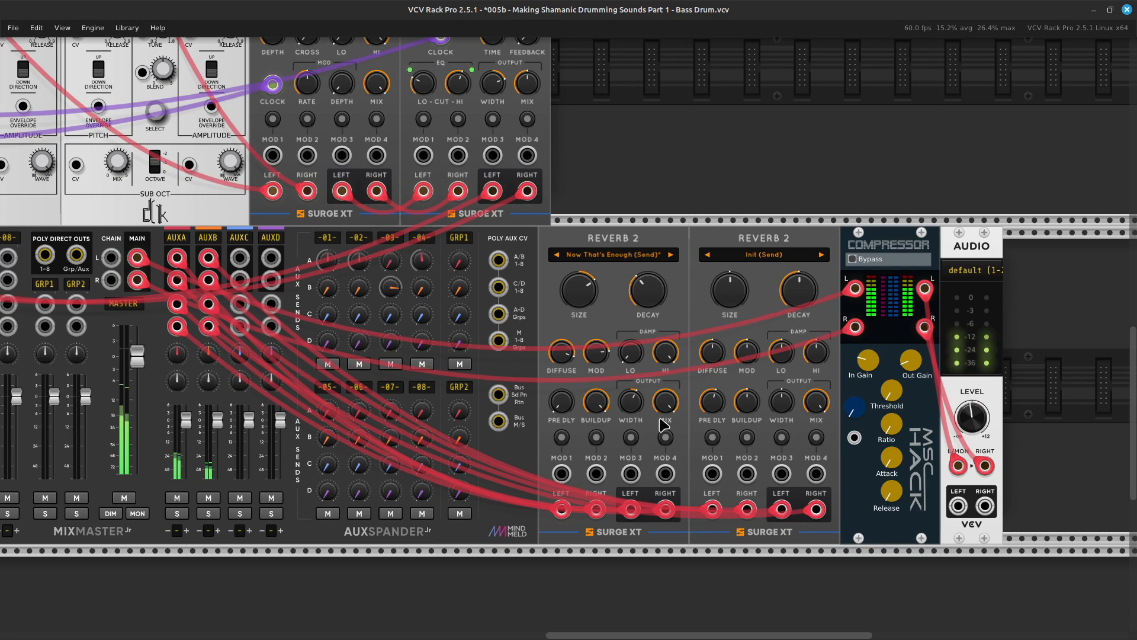
scroll(663, 424, "up", 5)
scroll(663, 424, "left", 20)
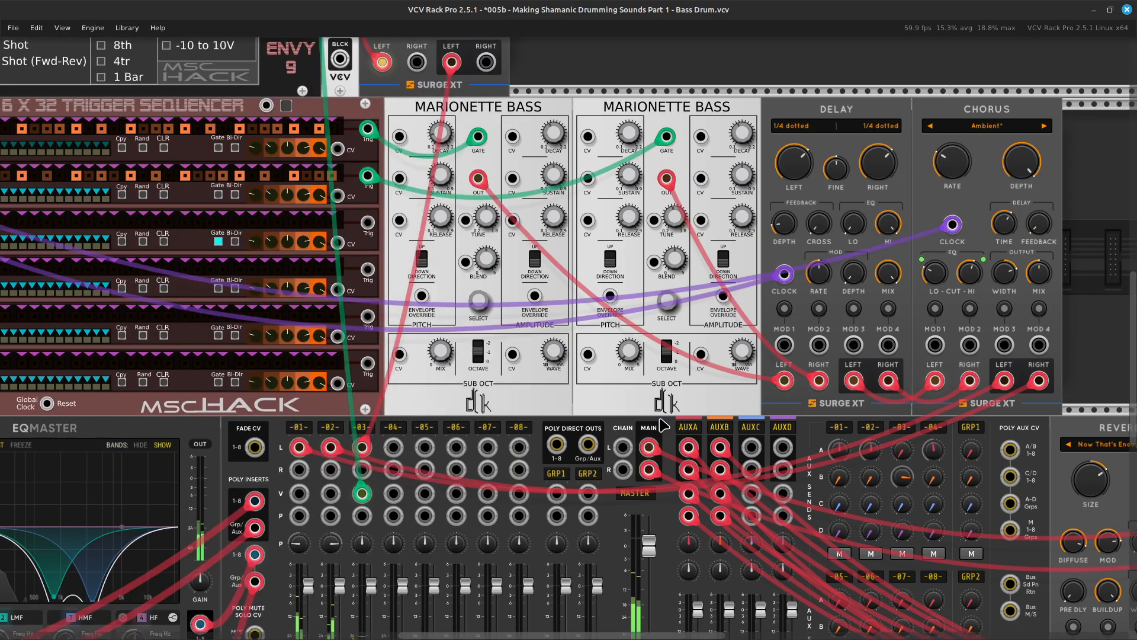
Examine the ENVY-9, noise and filter modules, including the channel 1 envelope.
scroll(662, 424, "up", 9)
scroll(662, 424, "left", 5)
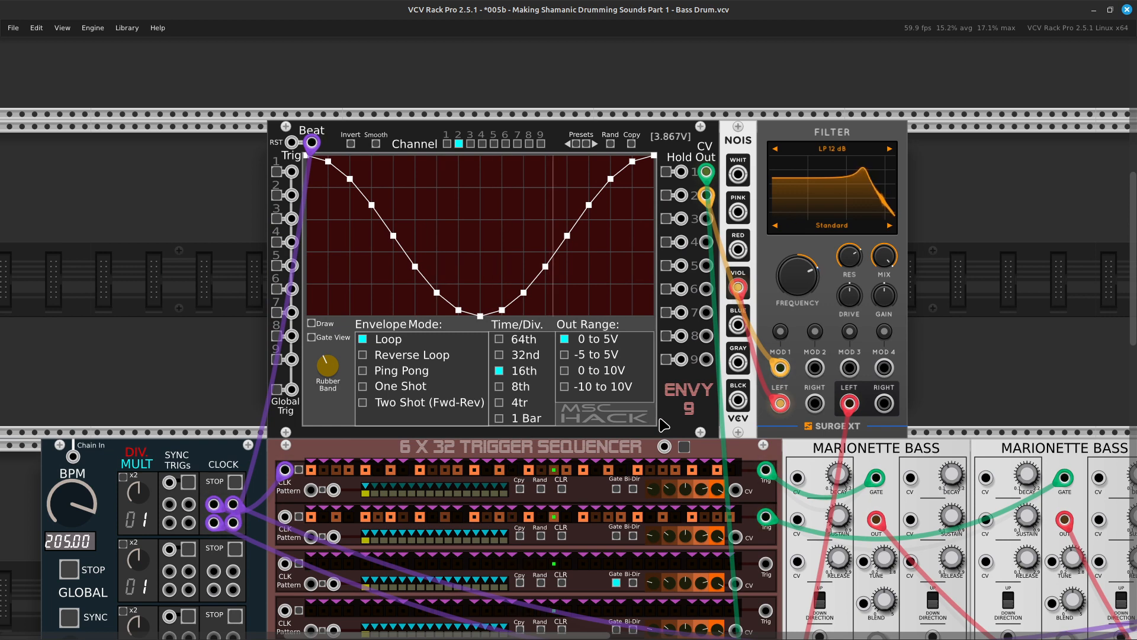
scroll(664, 424, "right", 7)
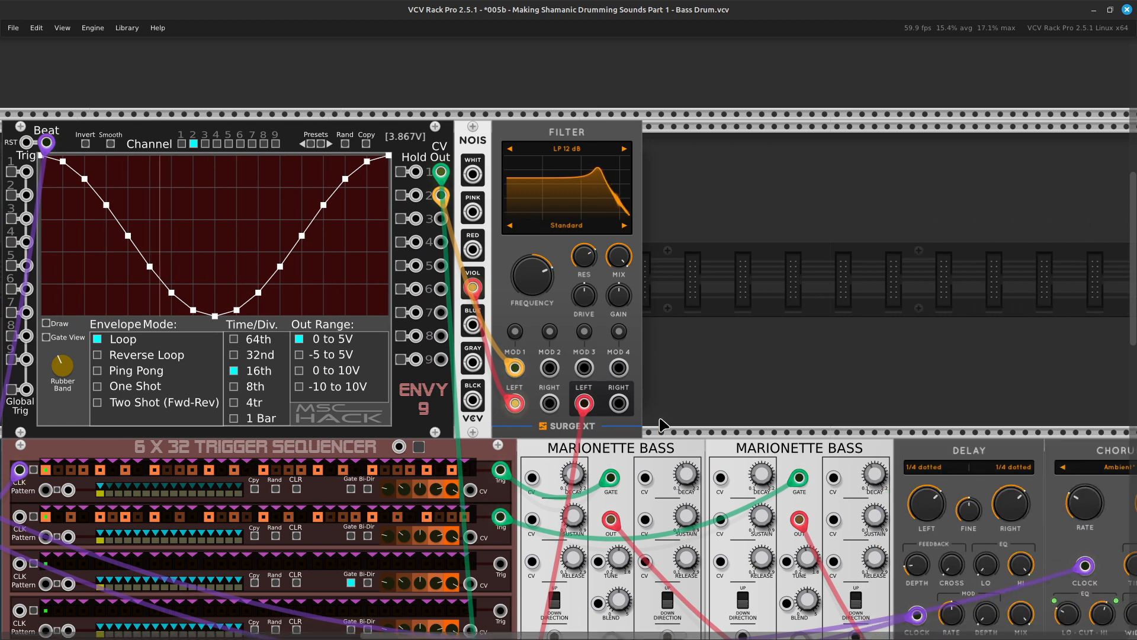
scroll(661, 424, "right", 5)
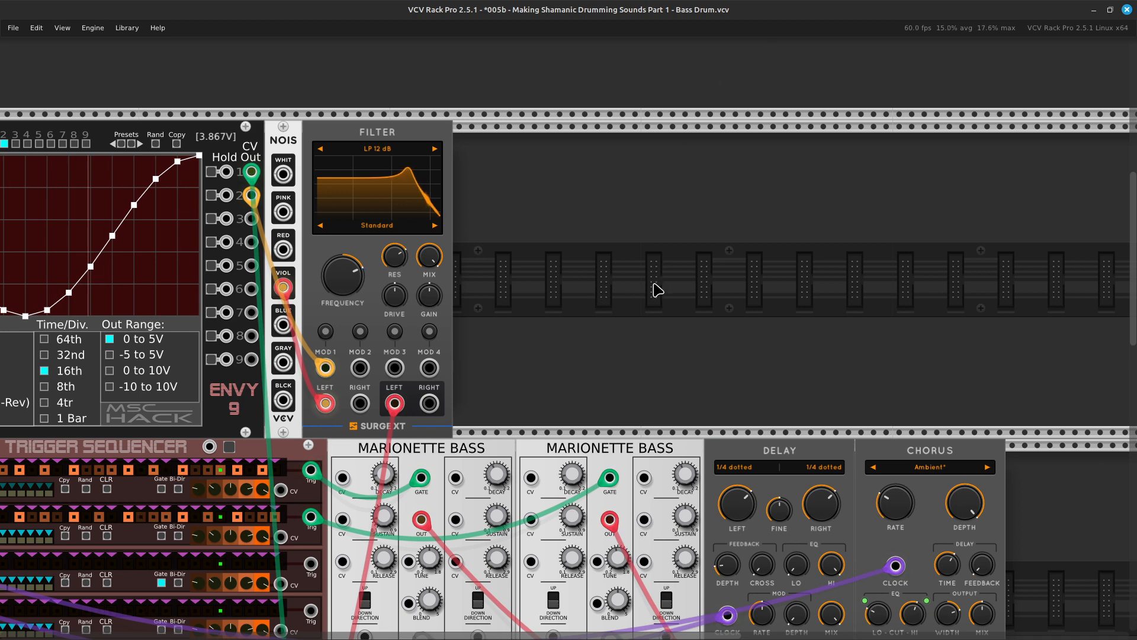
key("Left")
key("Up")
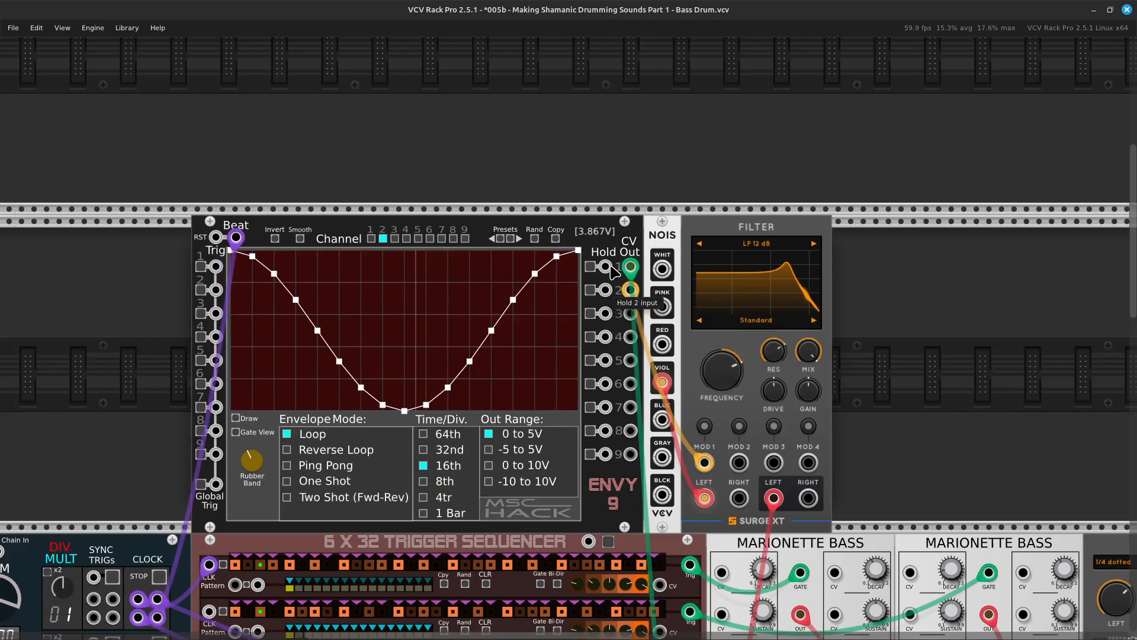
key("ctrl+equal")
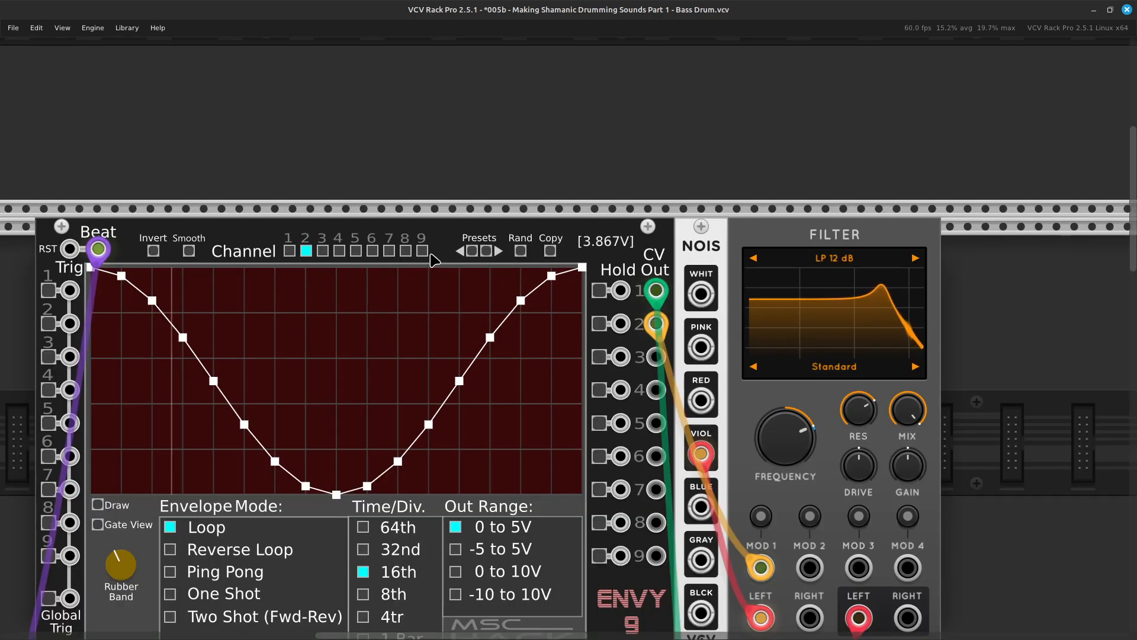
left_click(289, 251)
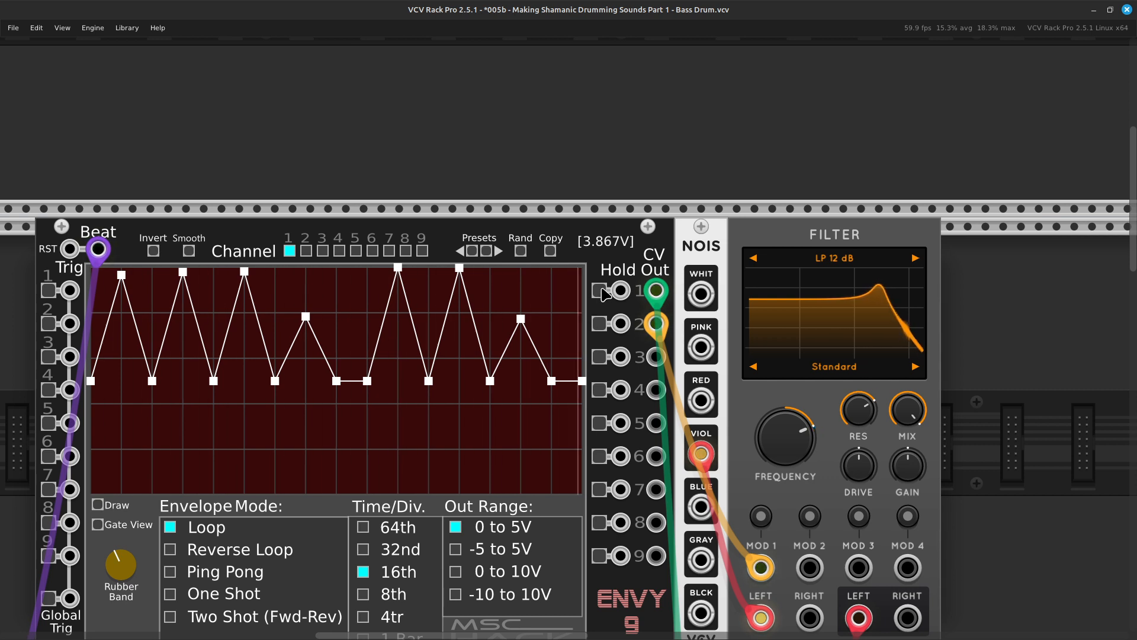
scroll(672, 342, "right", 10)
scroll(674, 343, "down", 2)
scroll(667, 345, "right", 2)
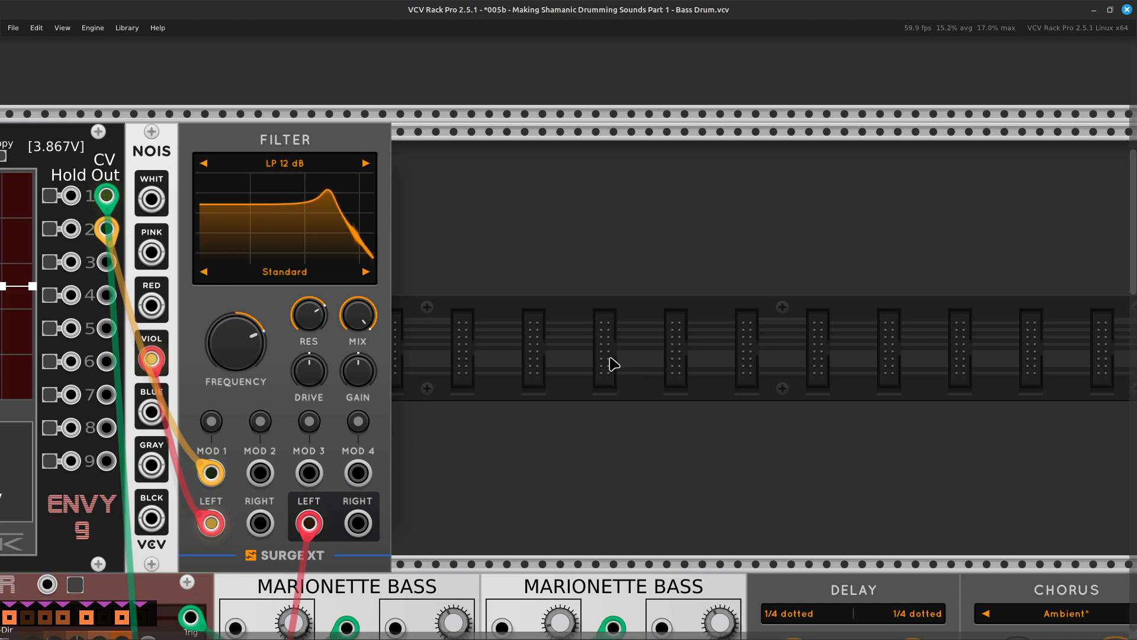
scroll(614, 364, "left", 7)
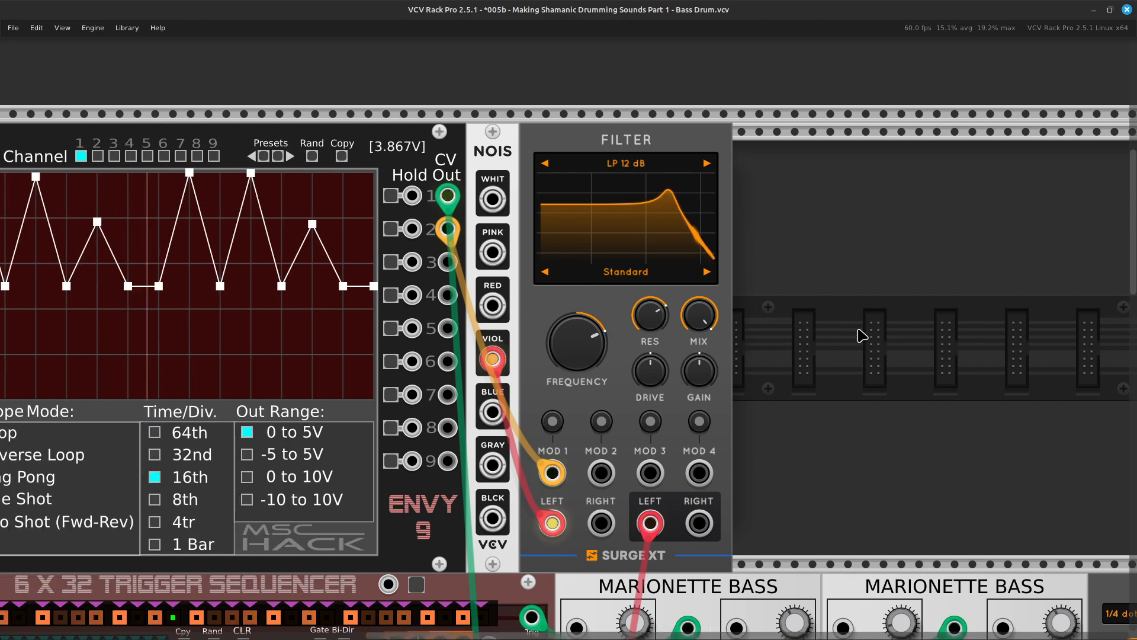
scroll(862, 336, "left", 4)
Select ENVY-9 channel 3 and load the sine-shaped preset into its envelope.
scroll(427, 246, "up", 3)
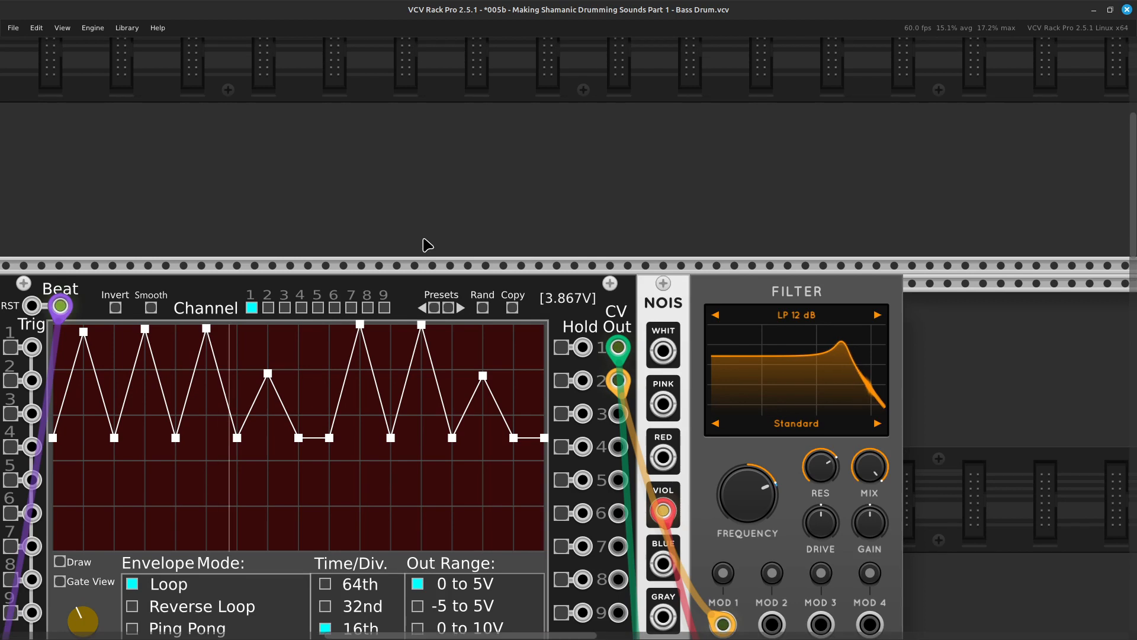
left_click(284, 307)
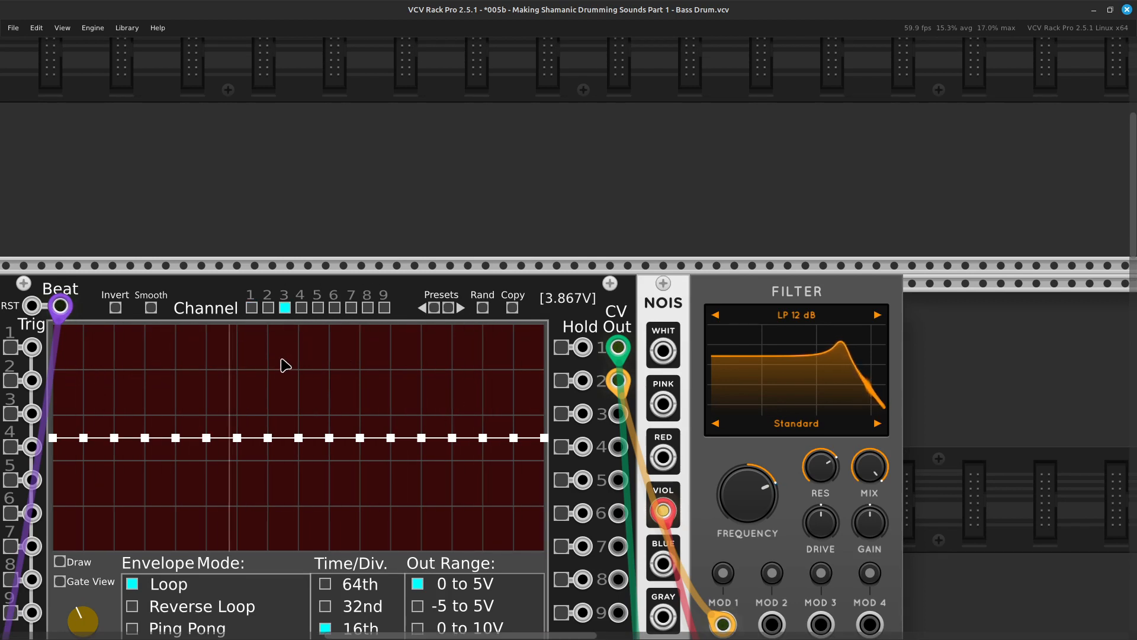
scroll(287, 352, "down", 1)
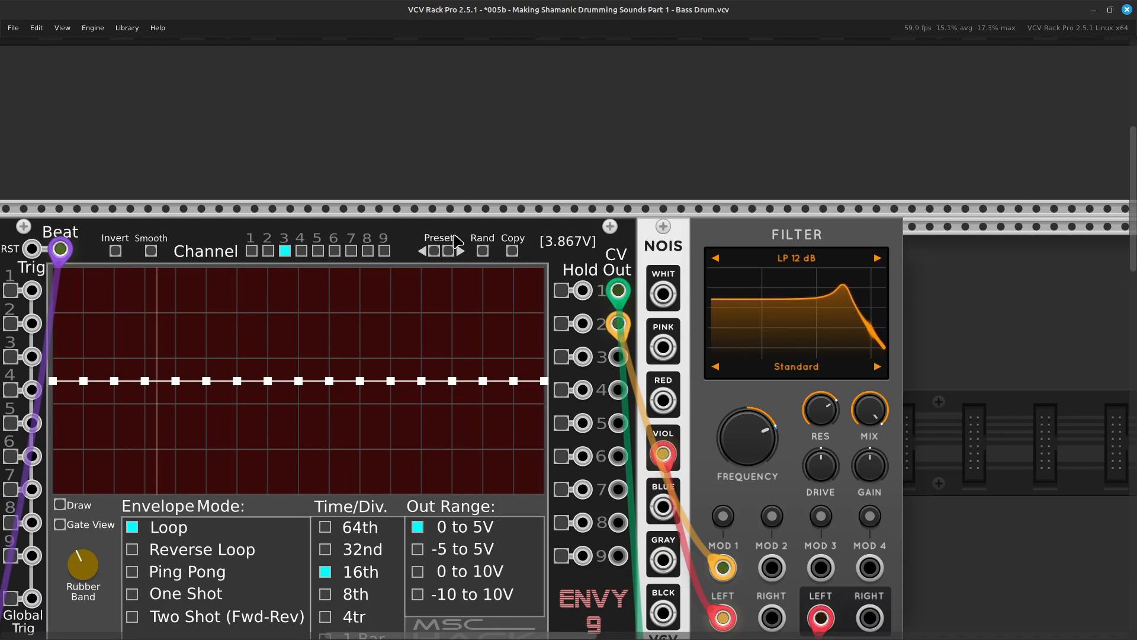
left_click(448, 251)
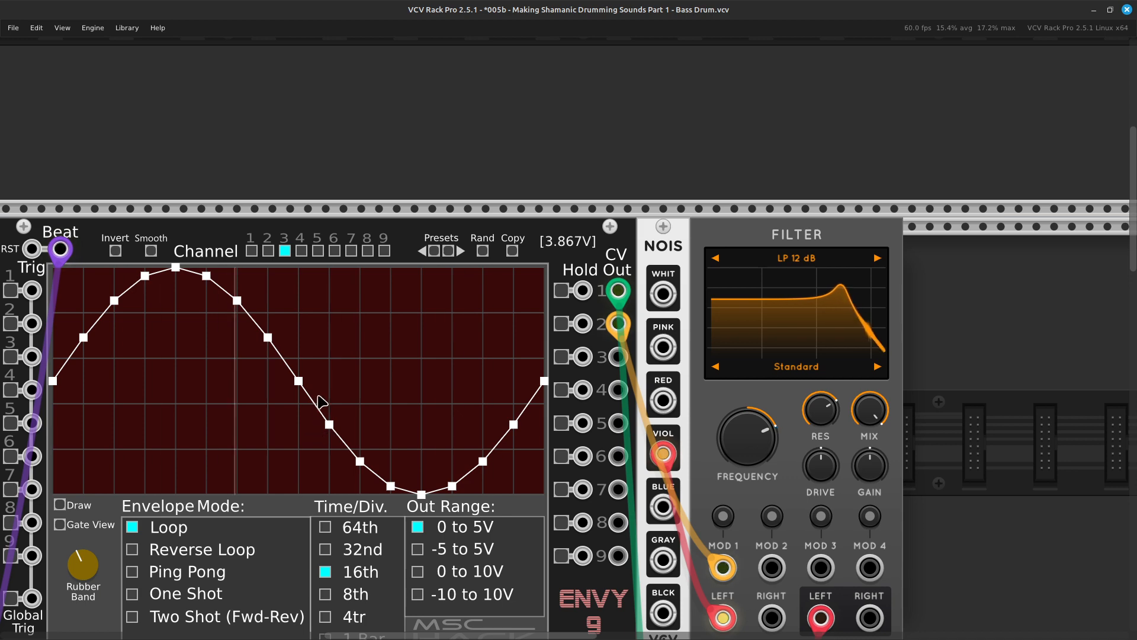
scroll(343, 358, "left", 2)
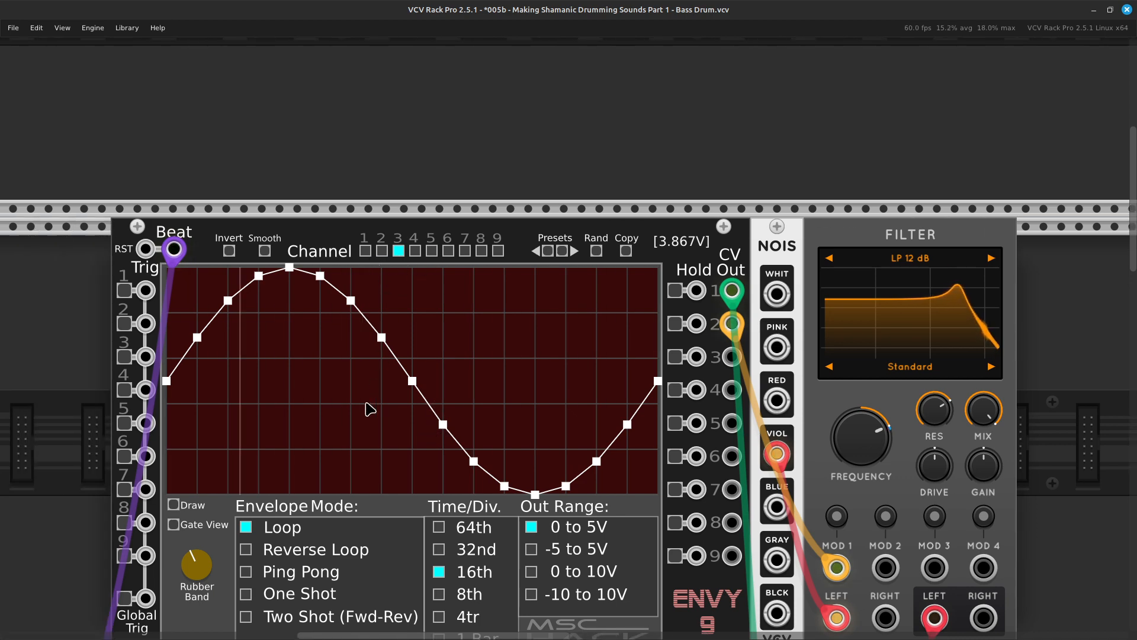
scroll(545, 438, "right", 6)
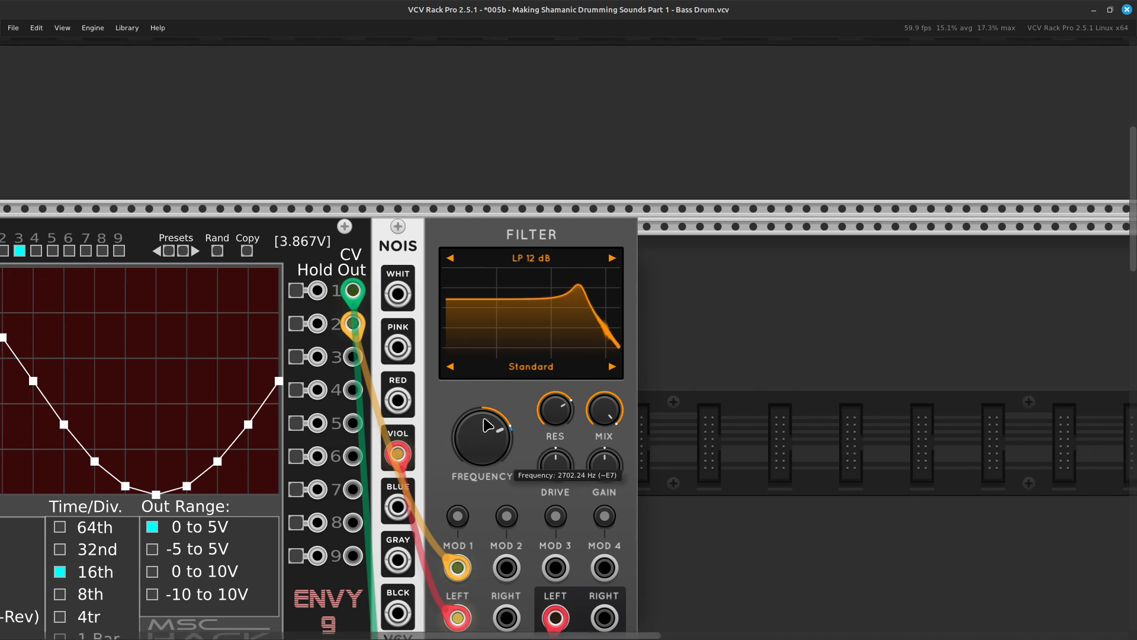
scroll(497, 420, "right", 3)
scroll(518, 409, "down", 2)
scroll(593, 397, "left", 3)
scroll(663, 391, "right", 2)
scroll(670, 390, "right", 1)
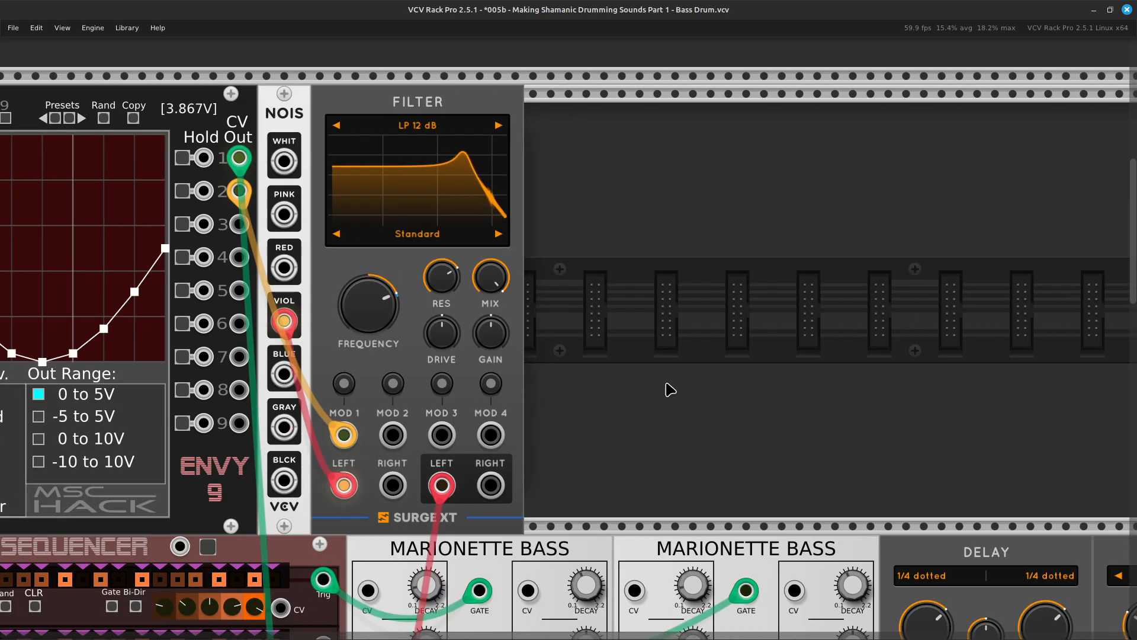
right_click(650, 394)
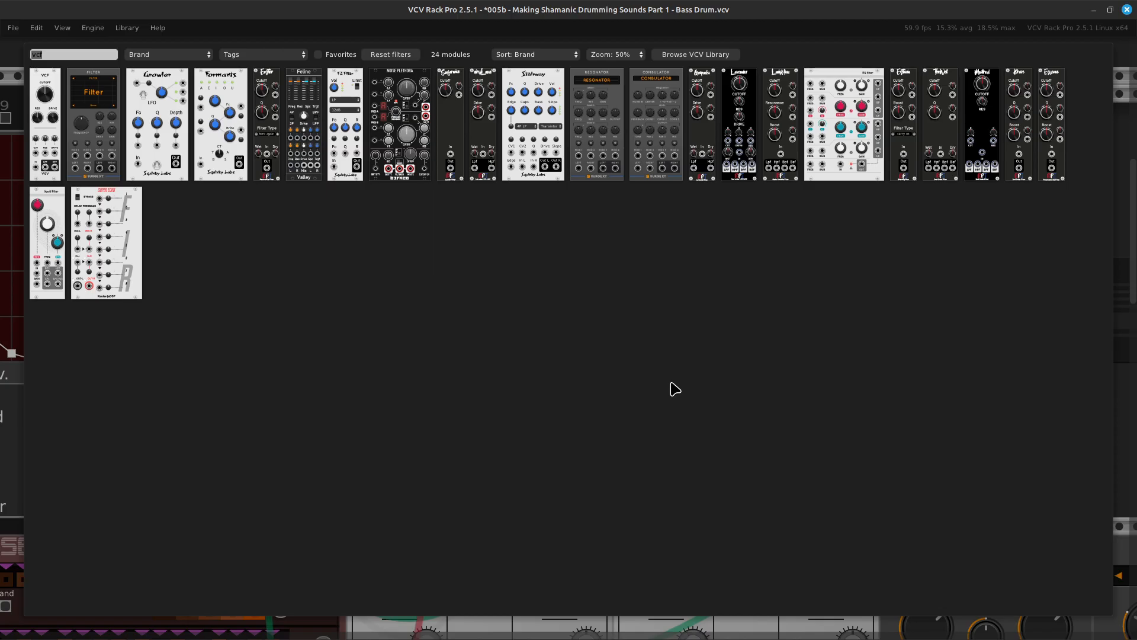
key("BackSpace")
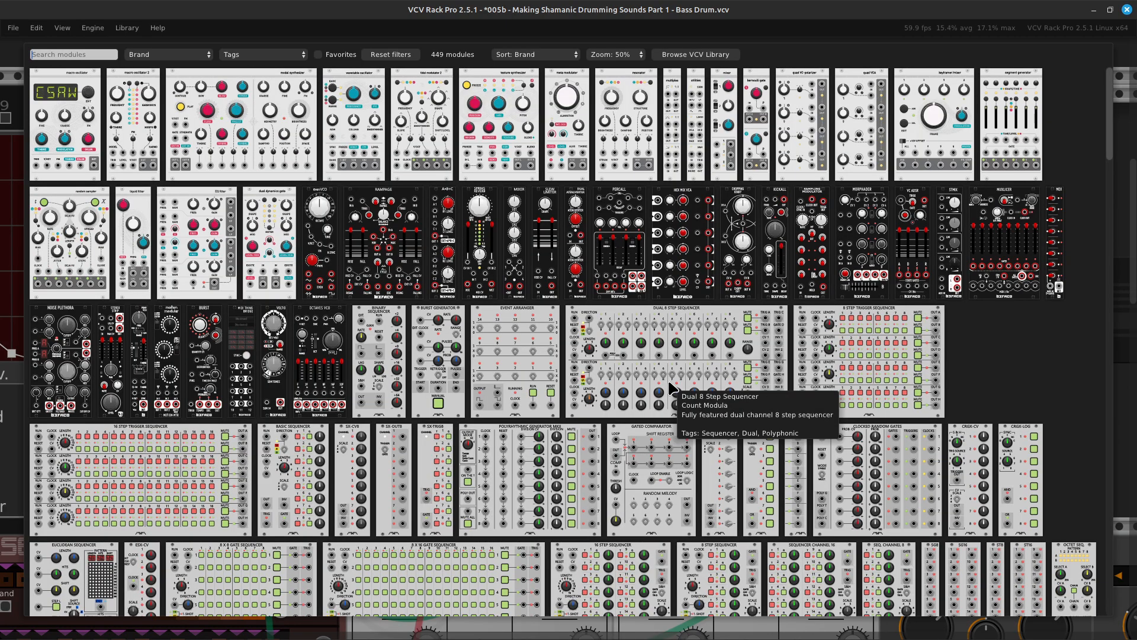
type("att")
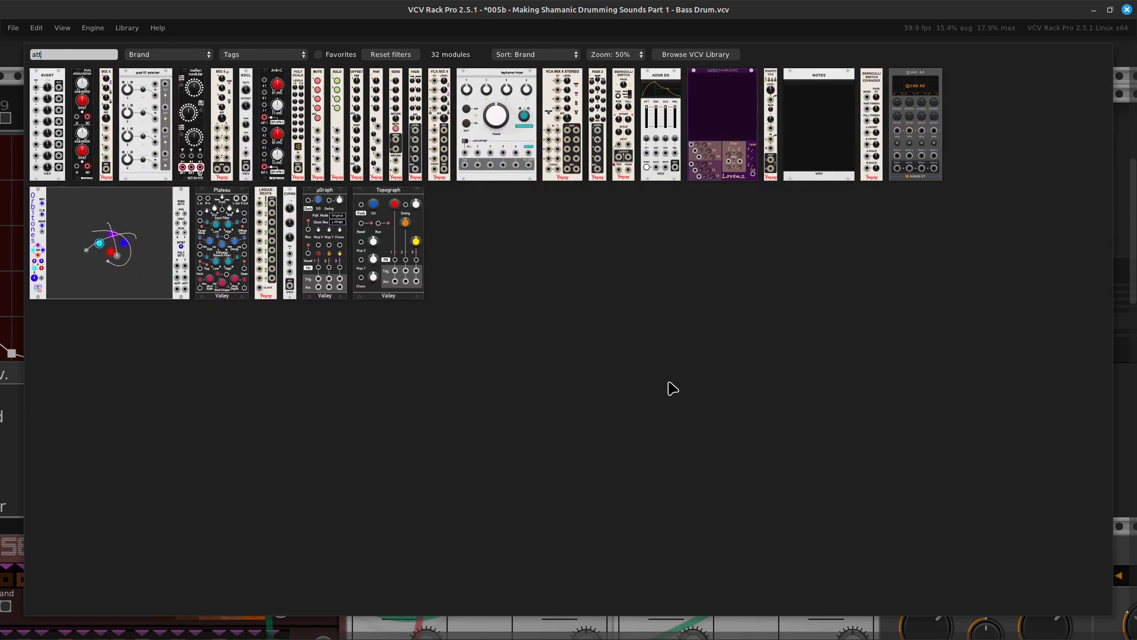
key("Escape")
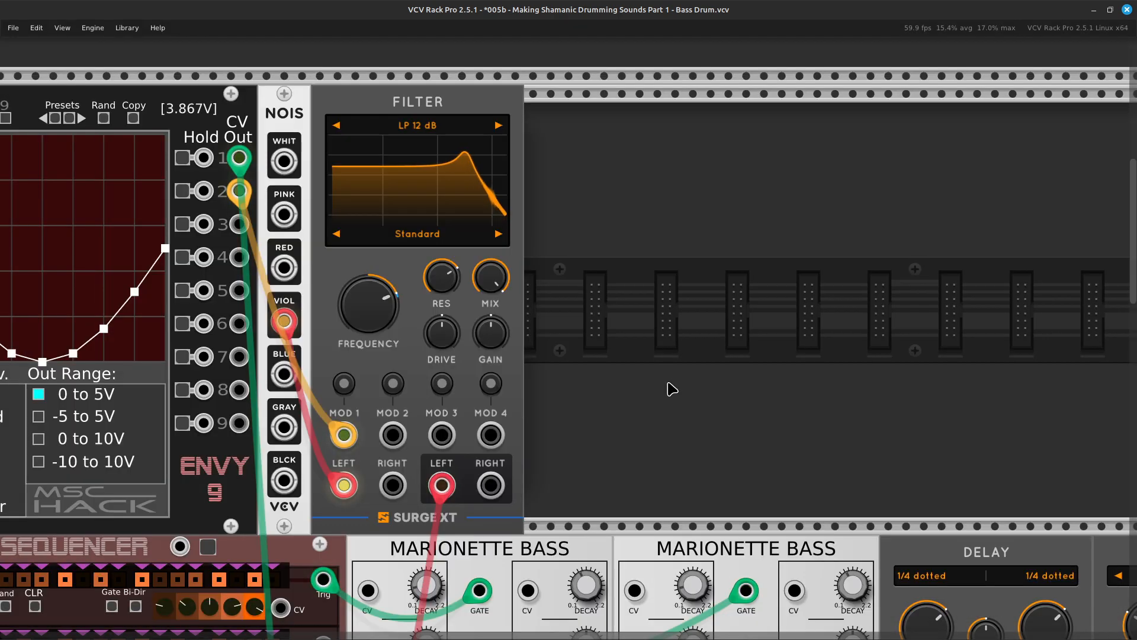
Patch a new orange cable from CV Out 3 of ENVY-9 down to the mixer below.
scroll(560, 304, "left", 10)
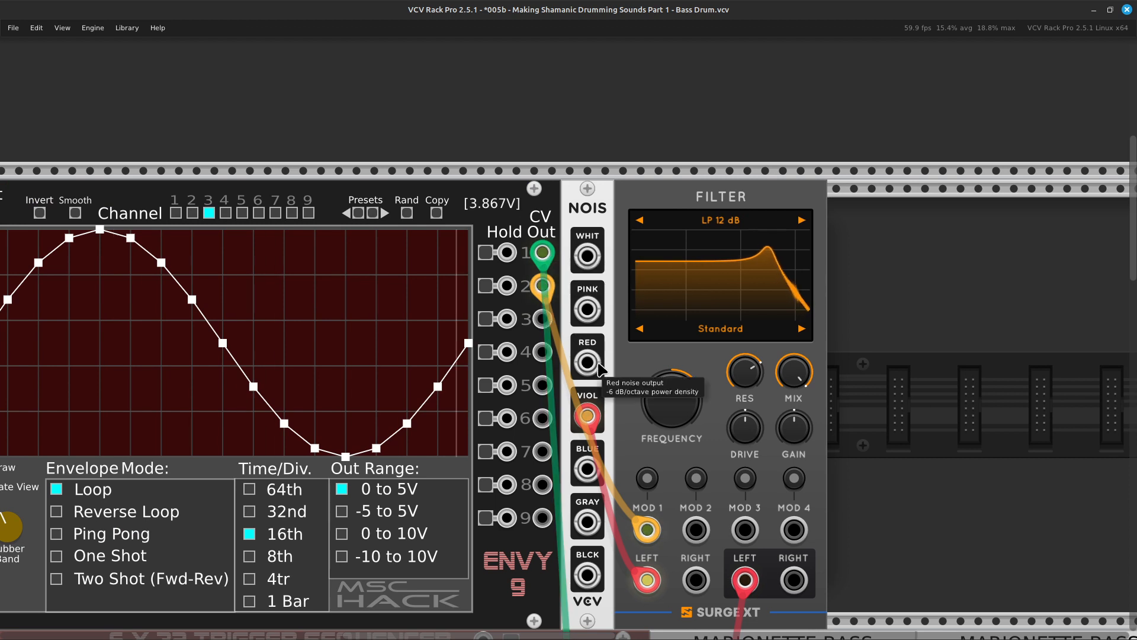
right_click(538, 319)
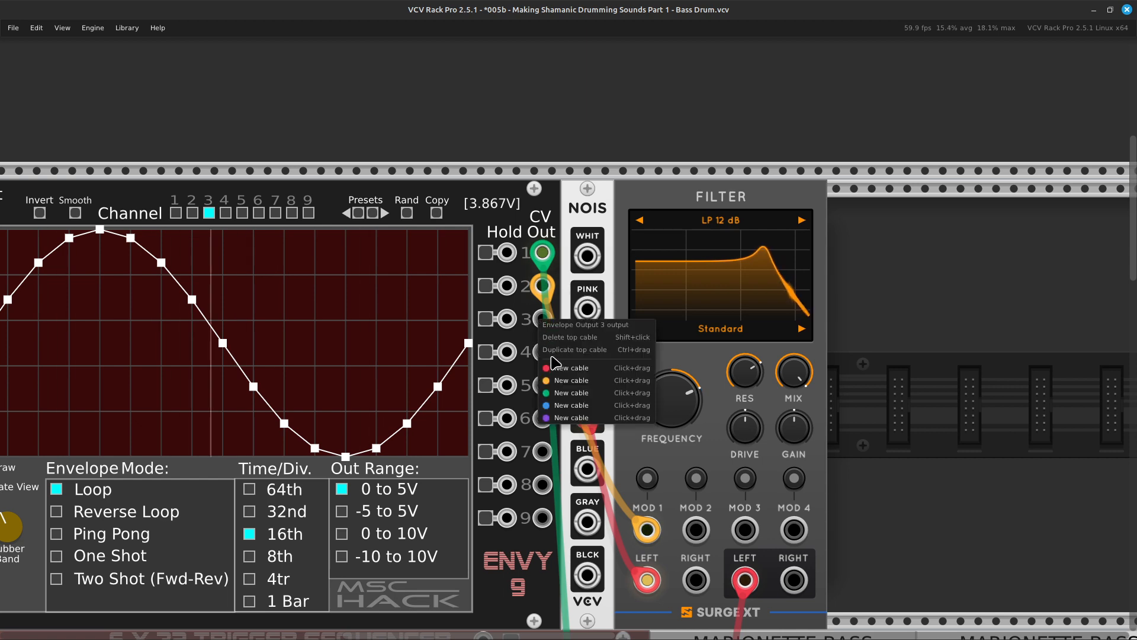
left_click_drag(561, 381, 529, 398)
scroll(470, 530, "right", 10)
scroll(473, 533, "down", 10)
scroll(486, 527, "down", 4)
scroll(500, 526, "left", 16)
scroll(611, 473, "right", 3)
scroll(615, 481, "right", 1)
scroll(521, 391, "up", 15)
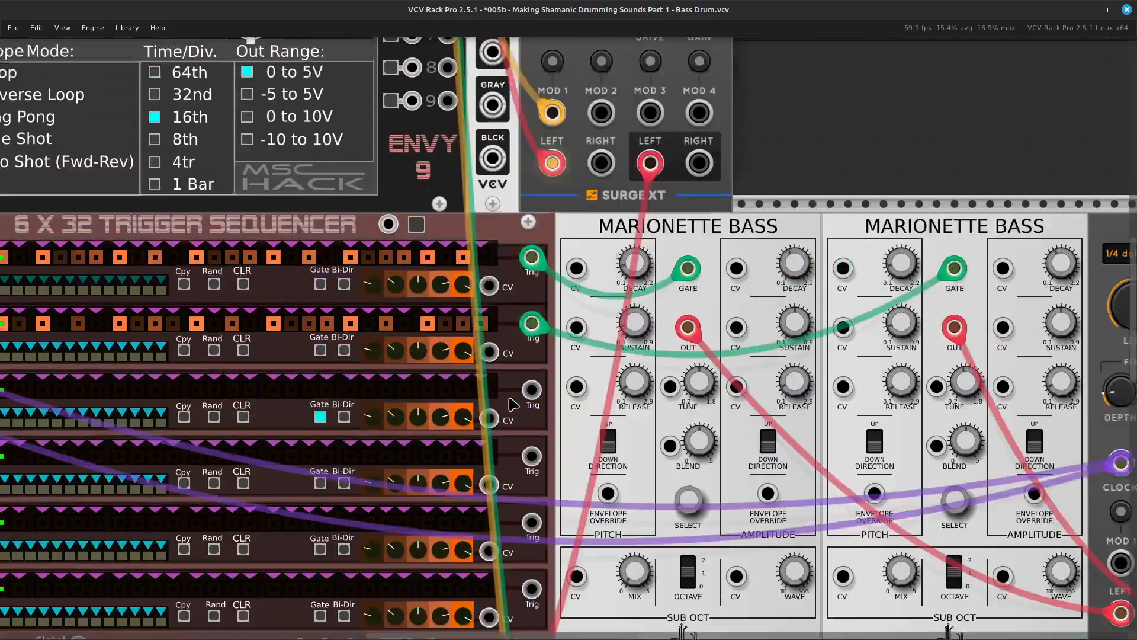
Set ENVY-9 channel 3 to a 1 Bar time division and a -5 to 5V output range.
scroll(503, 403, "up", 3)
scroll(503, 402, "down", 4)
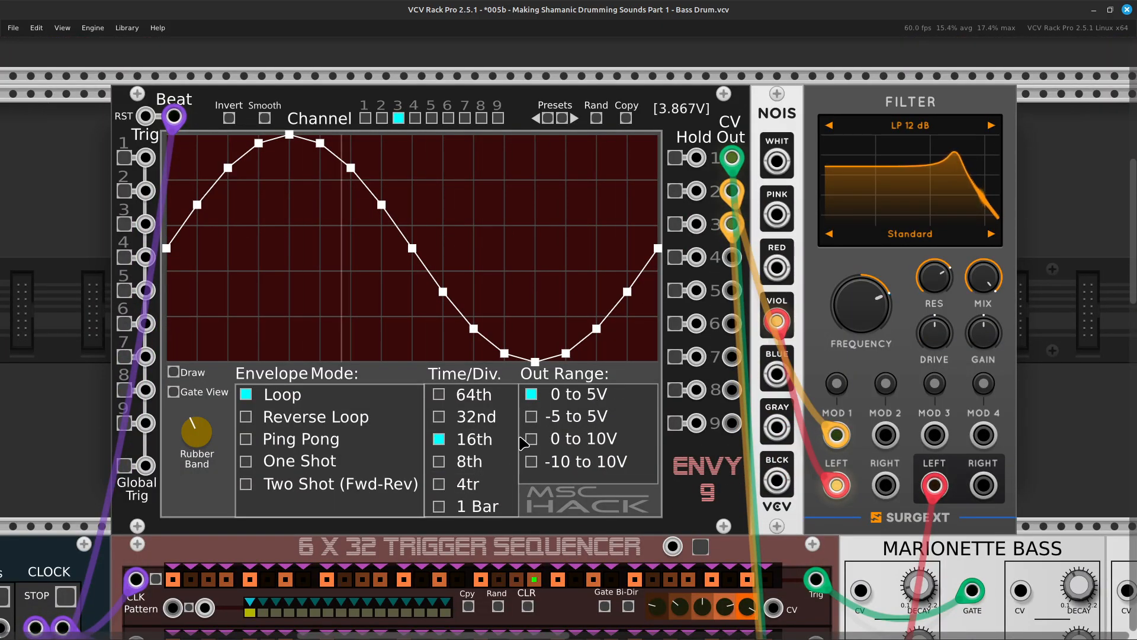
left_click(439, 507)
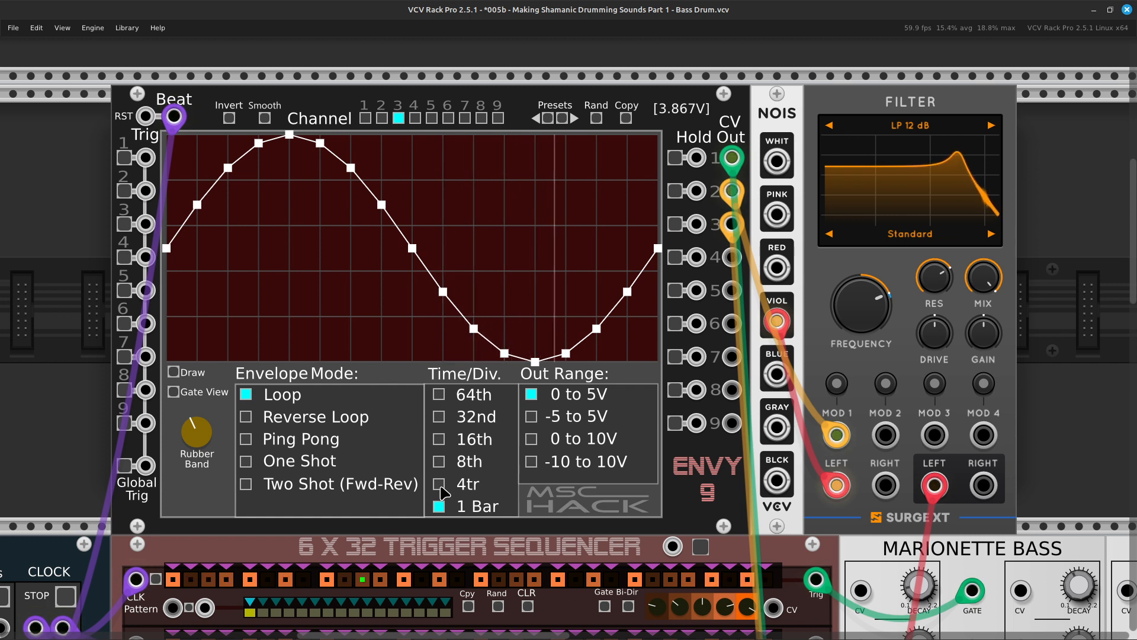
left_click(532, 417)
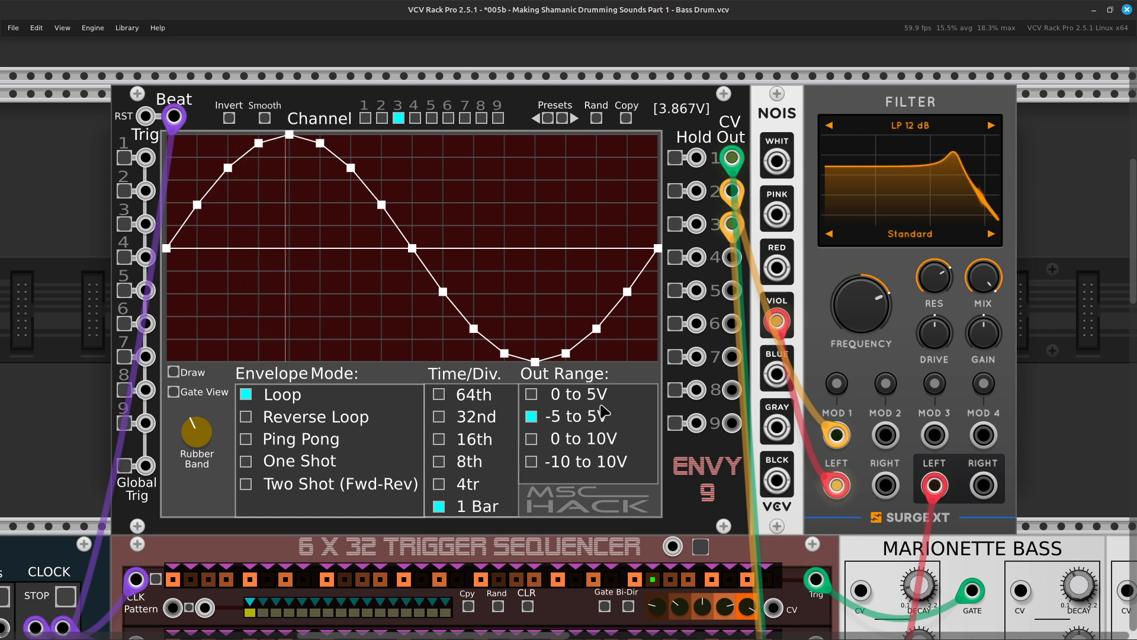
Find an attenuverter in the module library and place the Befaco Dual Atenuverter directly beside the Surge XT Filter.
key("Right")
key("Right")
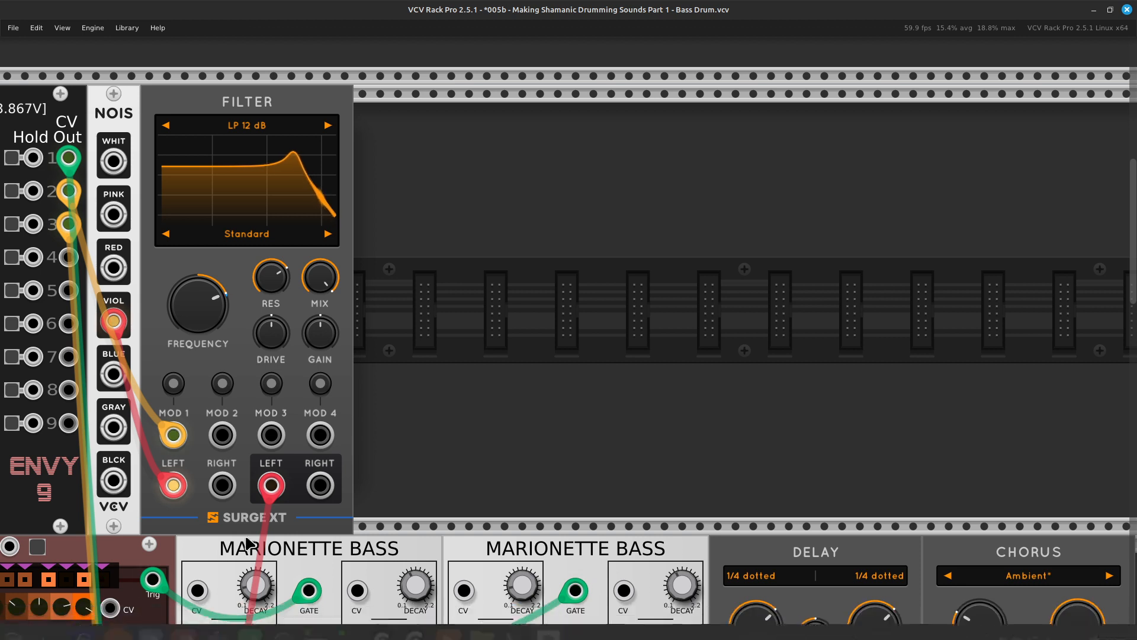
right_click(477, 397)
key("BackSpace")
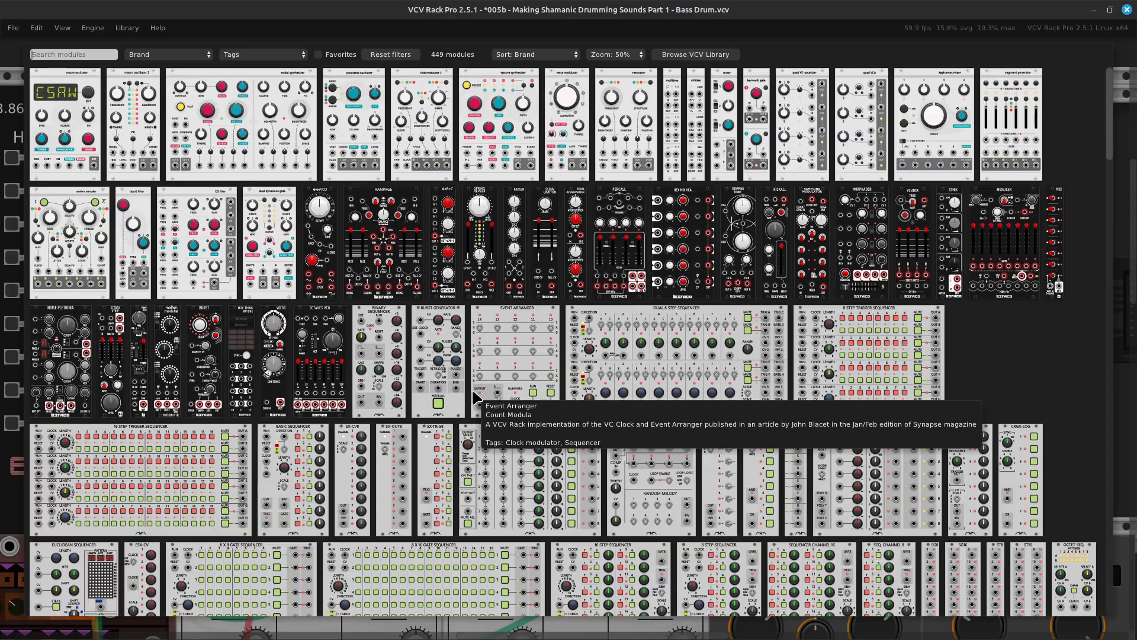
type("atten")
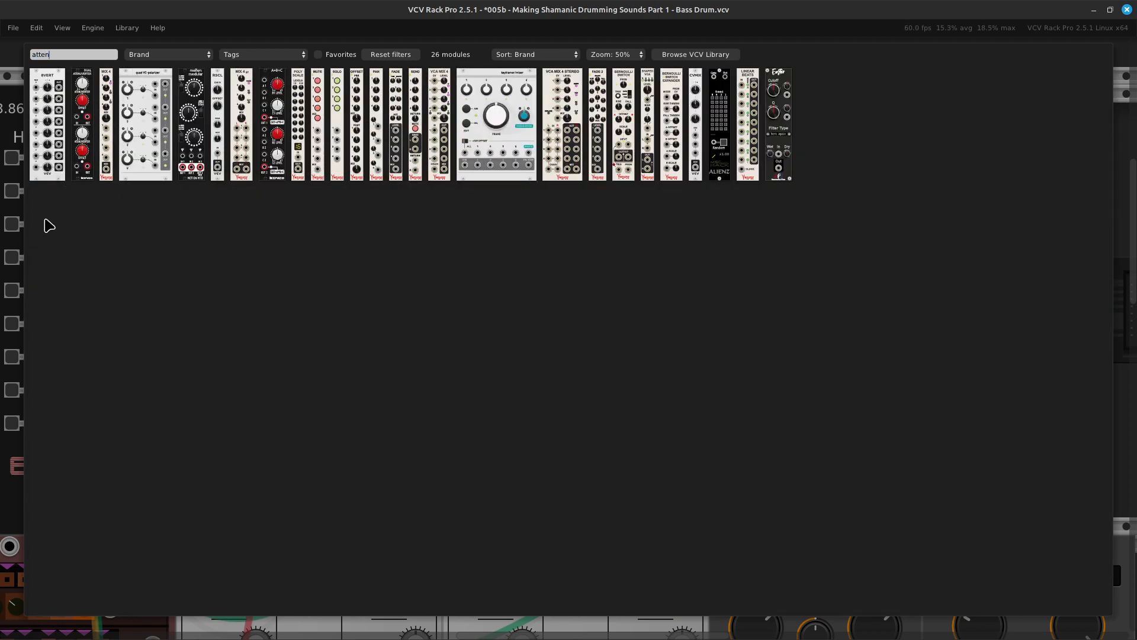
left_click(90, 166)
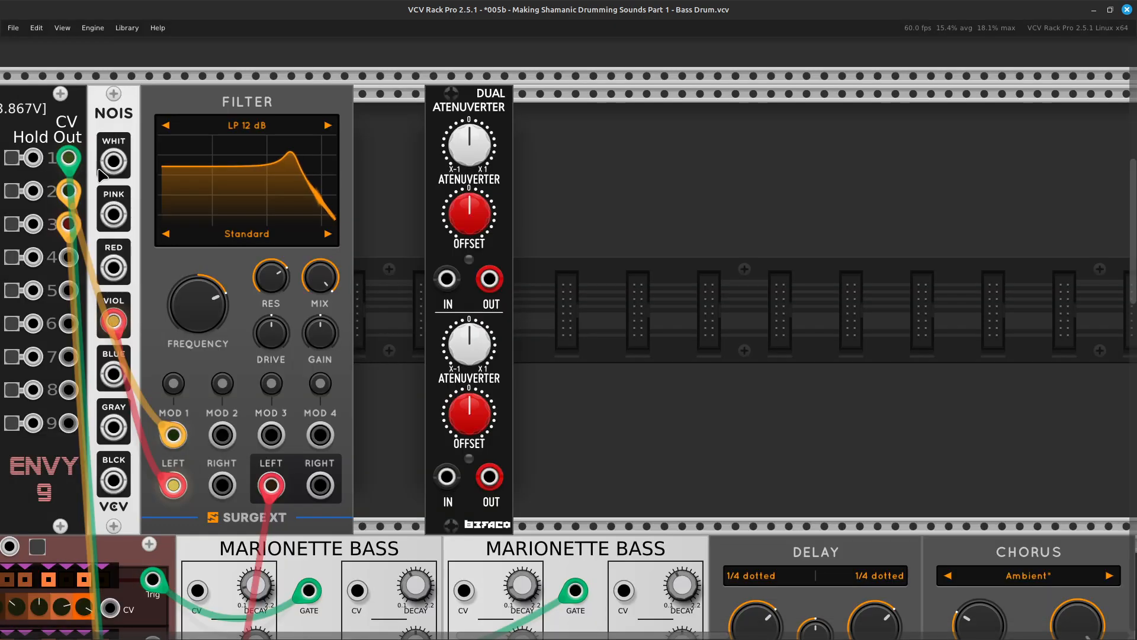
left_click_drag(472, 94, 382, 103)
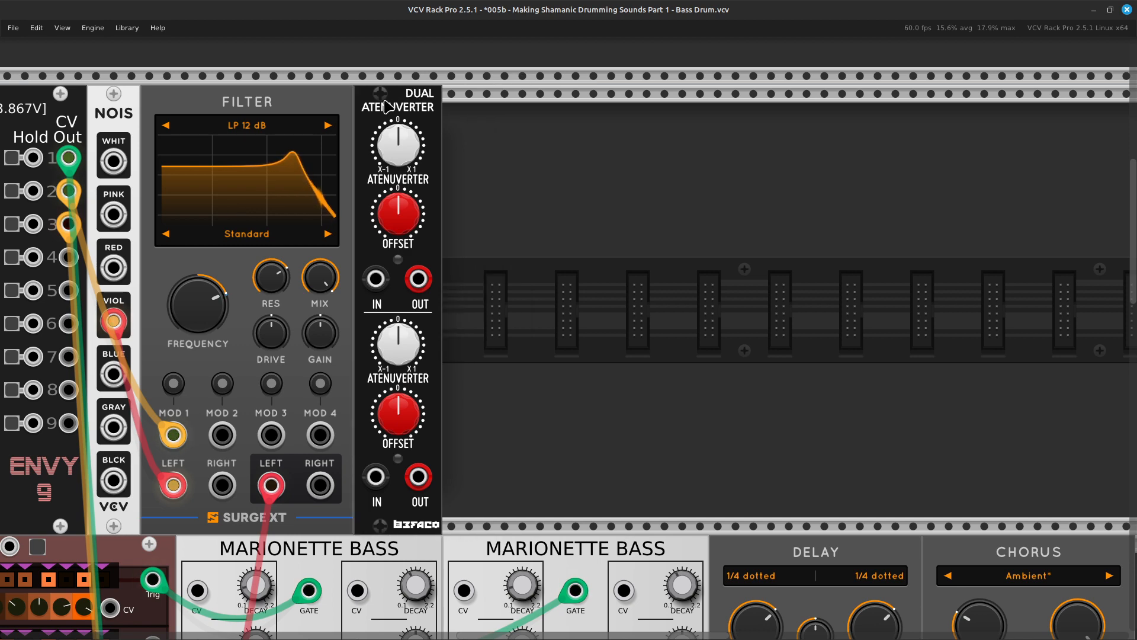
Reroute the ENVY-9 channel 3 cable to start at the Dual Atenuverter's first OUT, and patch CV Out 3 to its first IN.
scroll(373, 104, "left", 4)
scroll(373, 107, "left", 4)
scroll(368, 358, "up", 4)
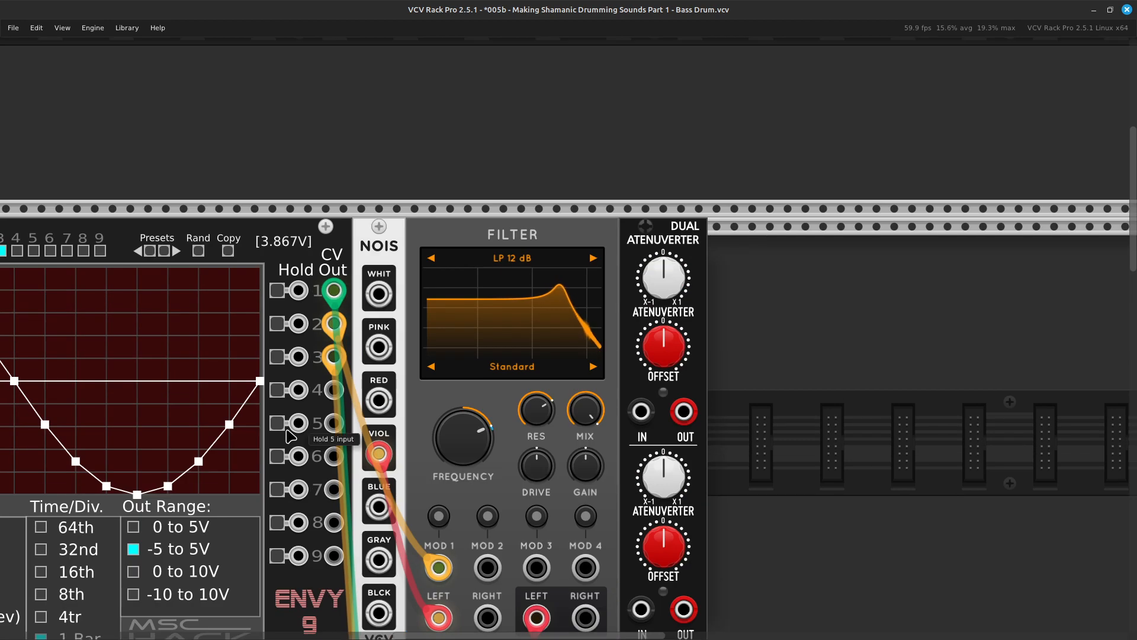
left_click_drag(340, 362, 485, 416)
scroll(456, 559, "right", 6)
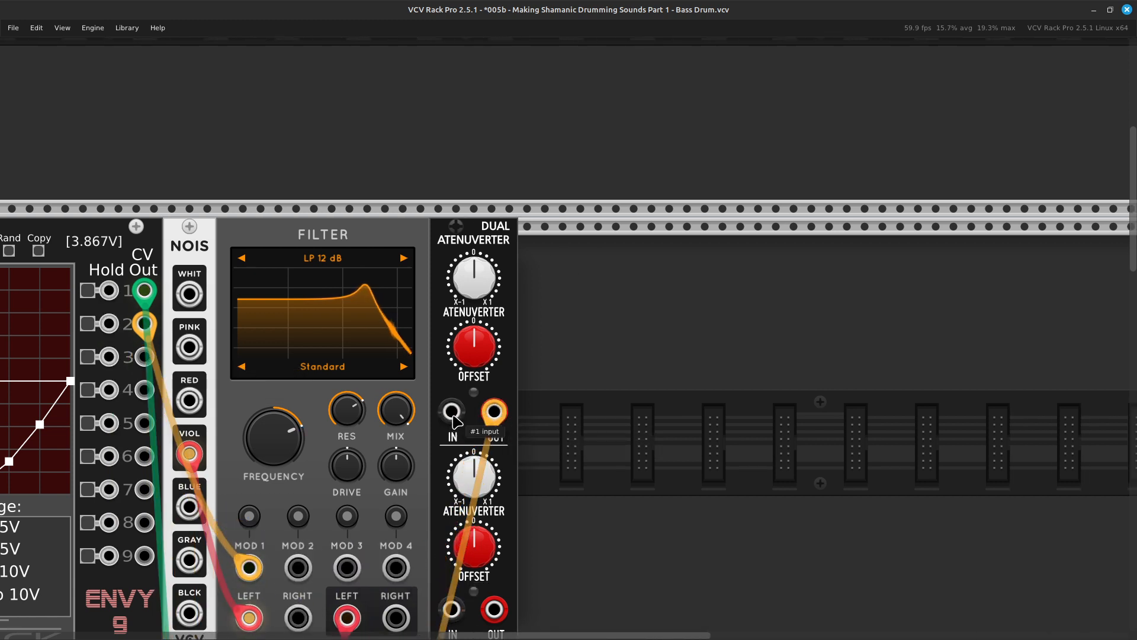
right_click(452, 416)
left_click_drag(495, 473, 295, 357)
scroll(442, 605, "left", 5)
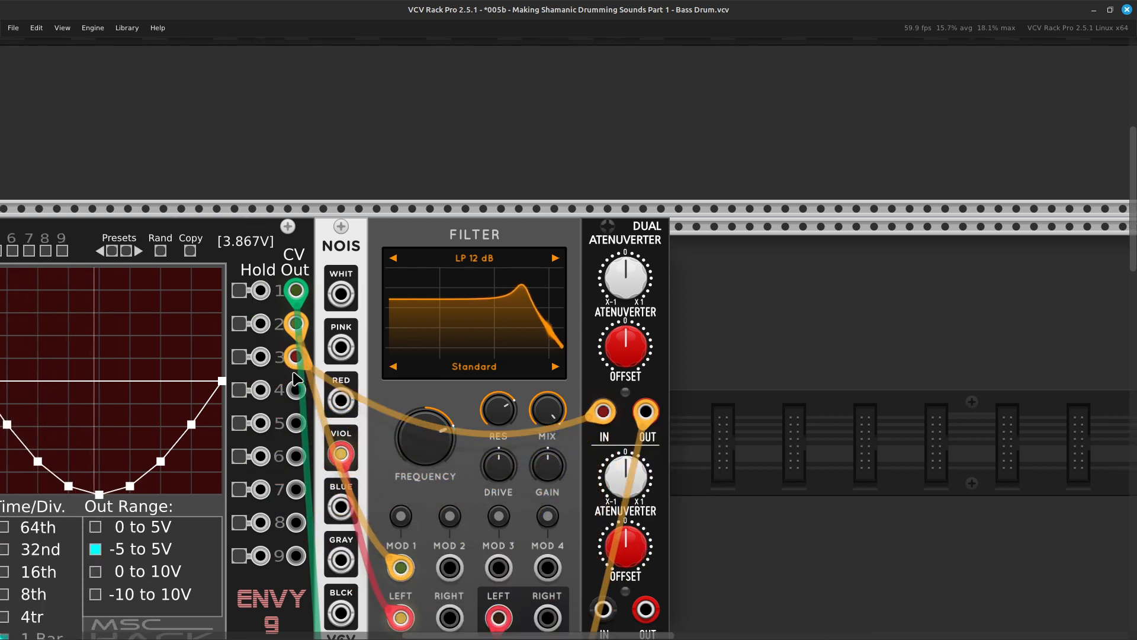
Set the channel 1 gain of the Dual Atenuverter to about 0.419.
scroll(620, 266, "right", 5)
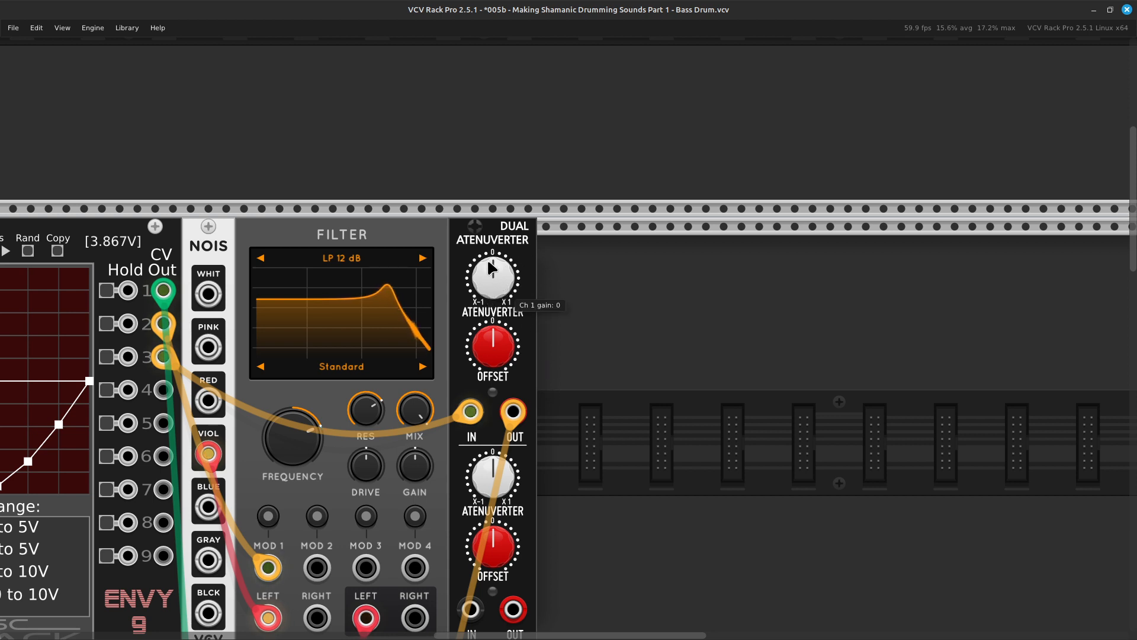
left_click_drag(487, 269, 487, 265)
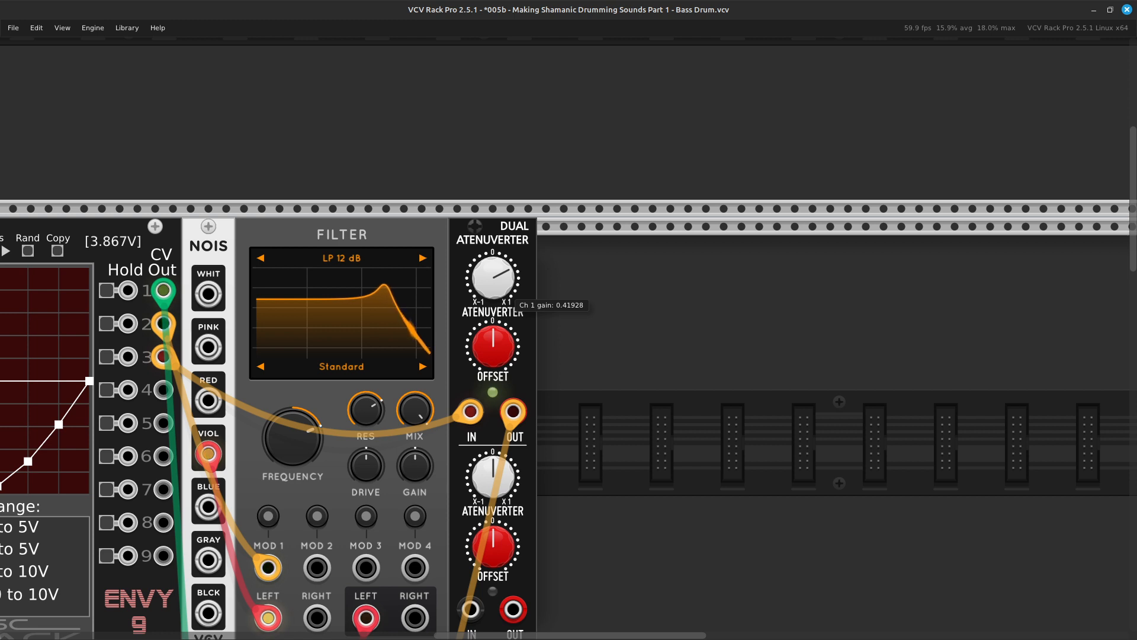
Examine the ENVY-9 channel 3 envelope and how it modulates the pan of MixMaster channel 3.
scroll(491, 265, "left", 5)
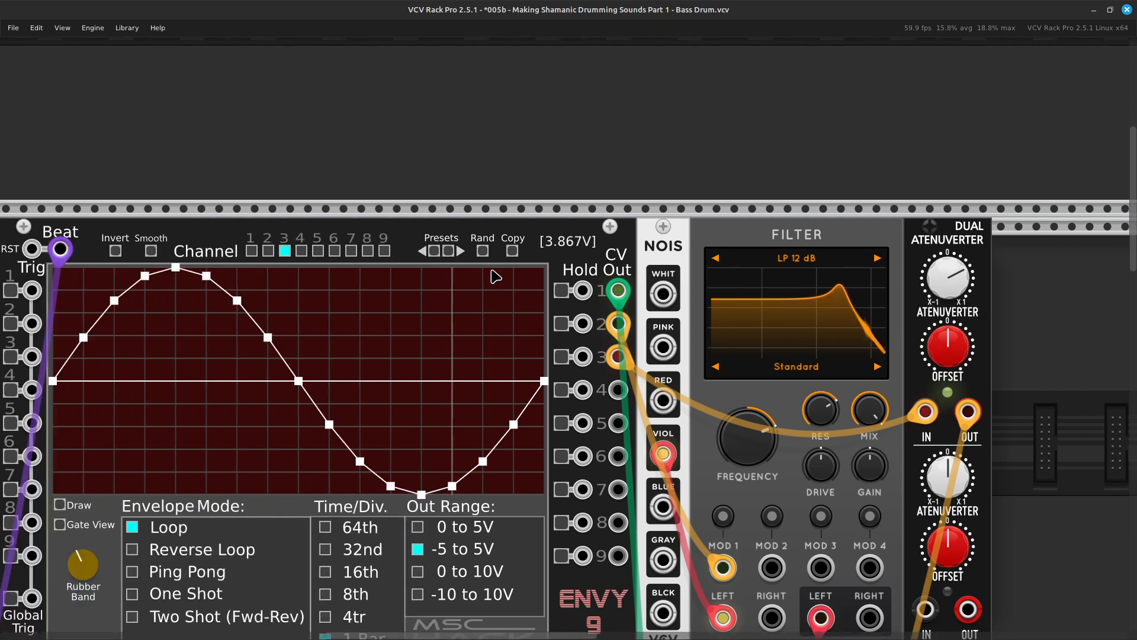
scroll(497, 276, "left", 2)
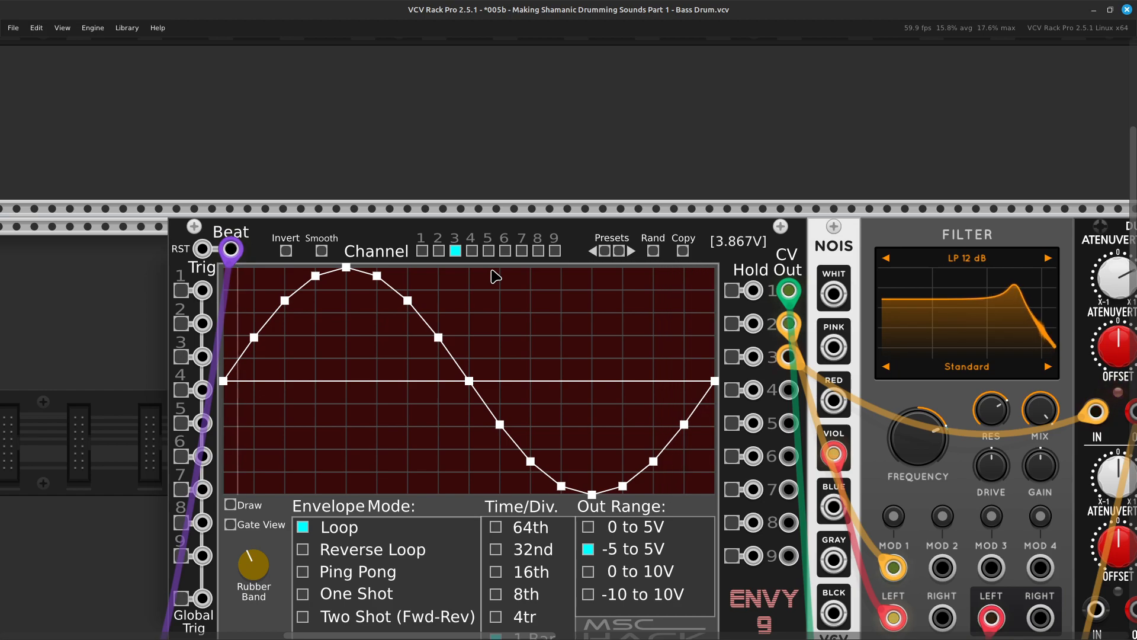
scroll(496, 276, "right", 8)
scroll(496, 277, "down", 5)
scroll(497, 276, "down", 10)
scroll(496, 277, "left", 5)
scroll(496, 277, "up", 2)
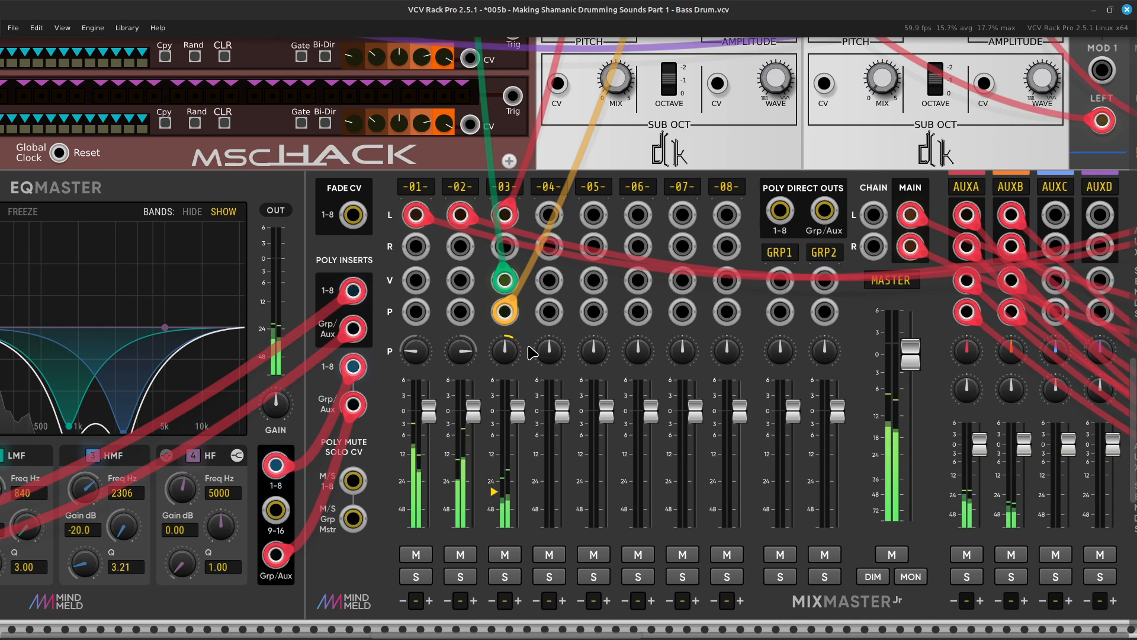
scroll(529, 352, "down", 4)
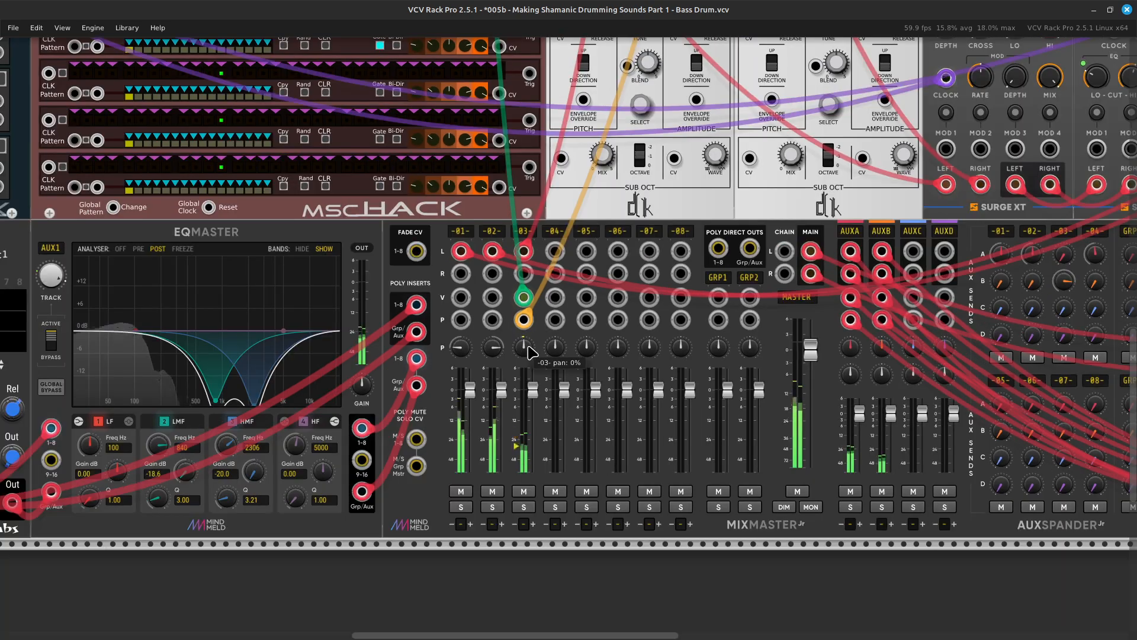
scroll(532, 352, "up", 3)
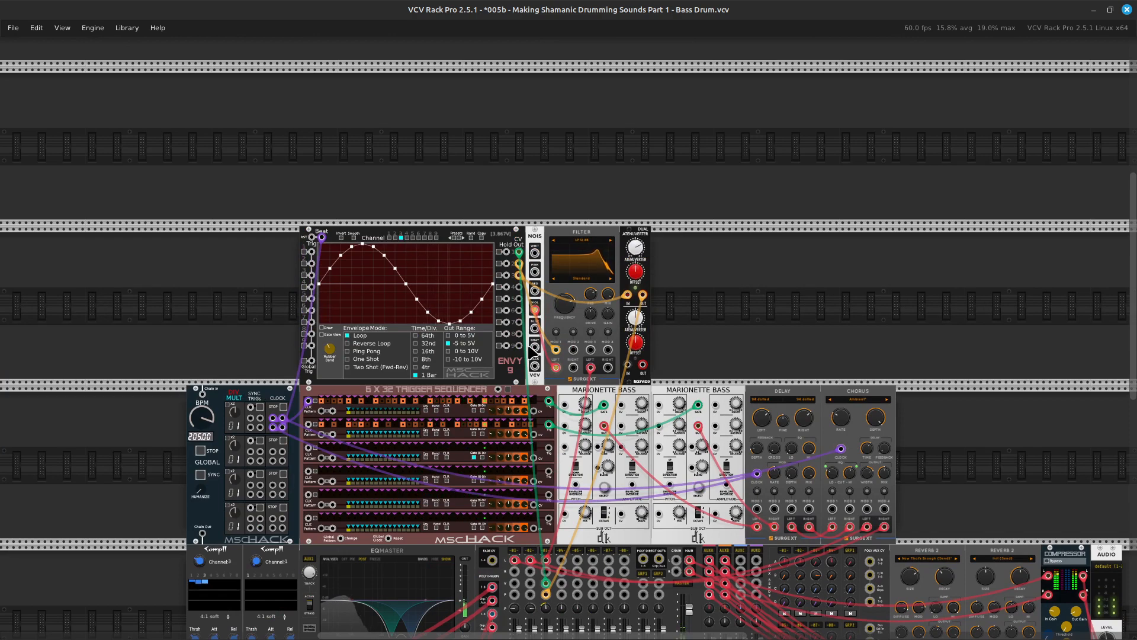
Move the Dual Atenuverter away from the Surge XT Filter to open a module-wide gap in the row.
scroll(531, 351, "right", 5)
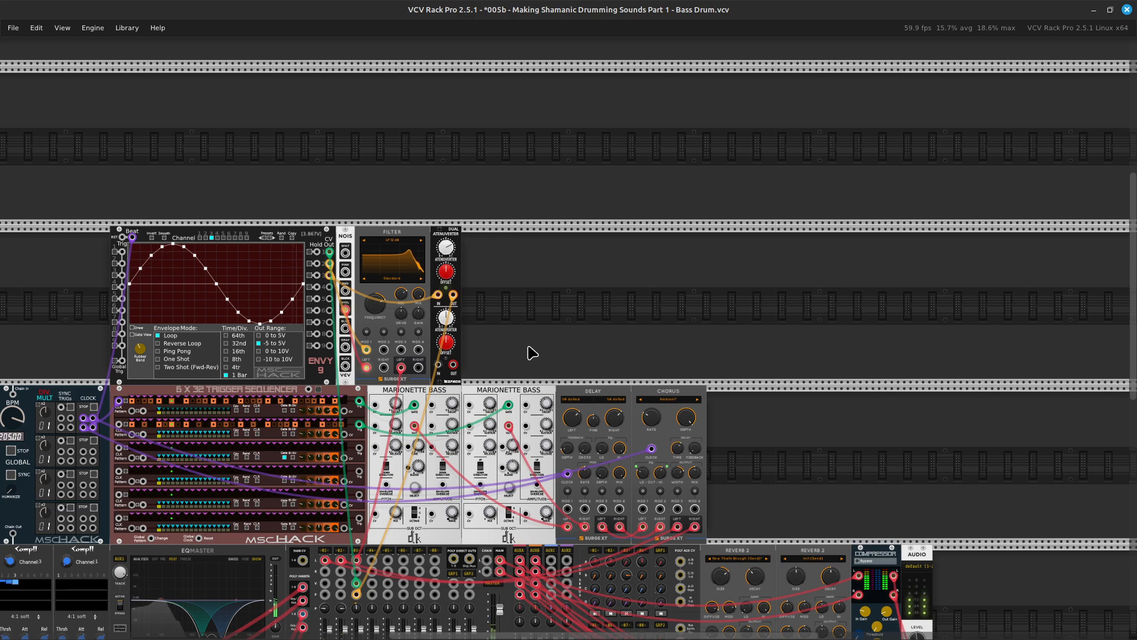
scroll(532, 352, "up", 5)
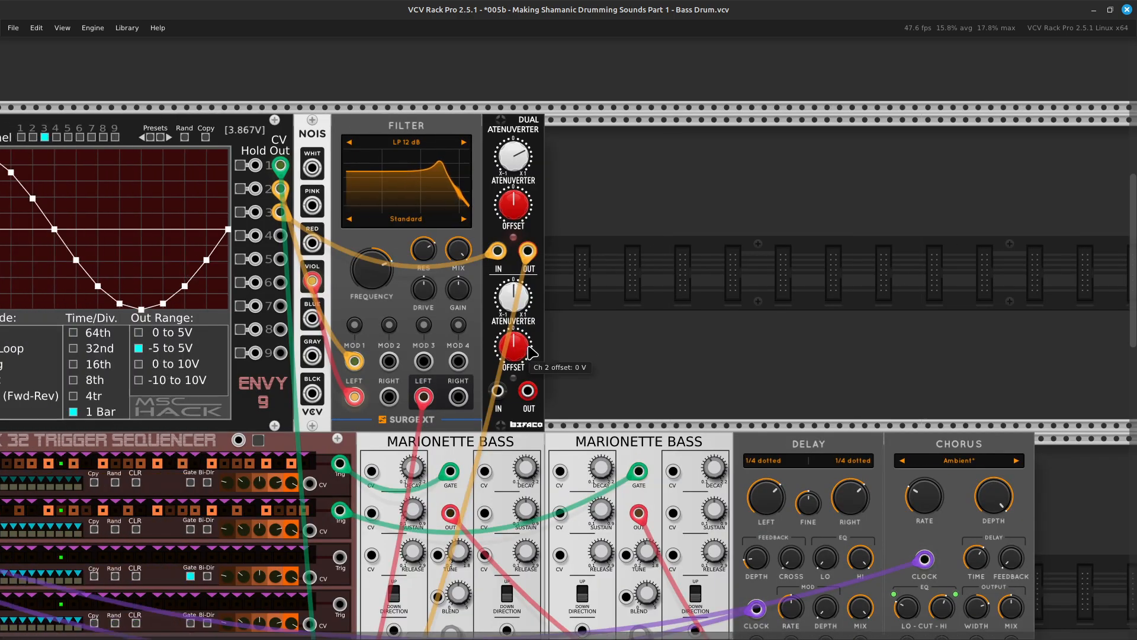
scroll(531, 351, "down", 4)
scroll(529, 354, "up", 4)
scroll(531, 352, "up", 2)
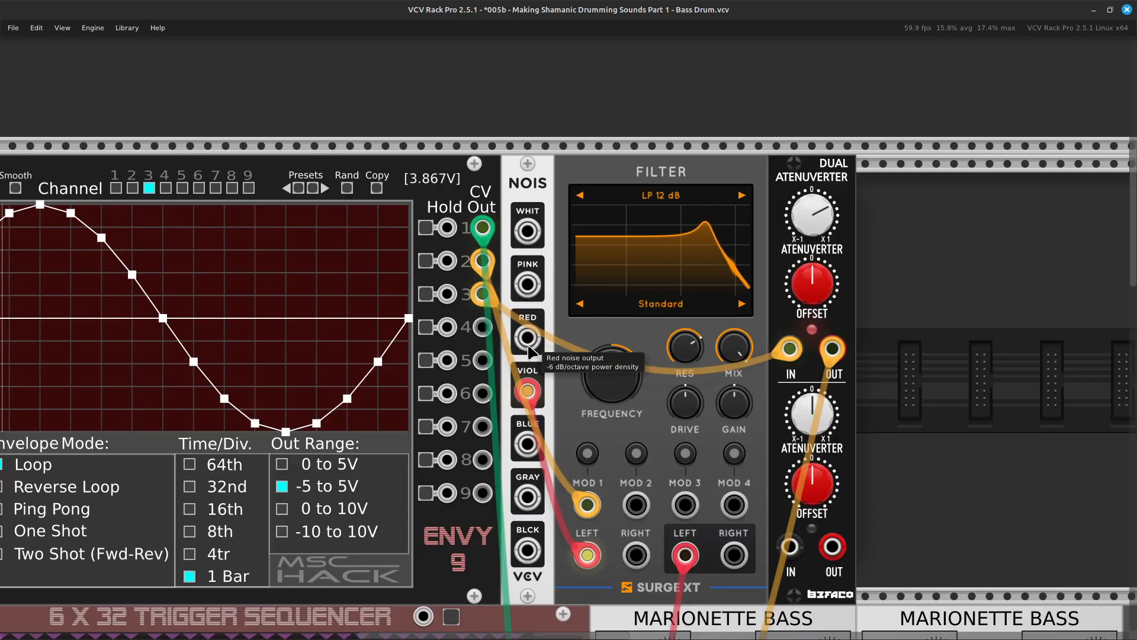
scroll(531, 354, "right", 3)
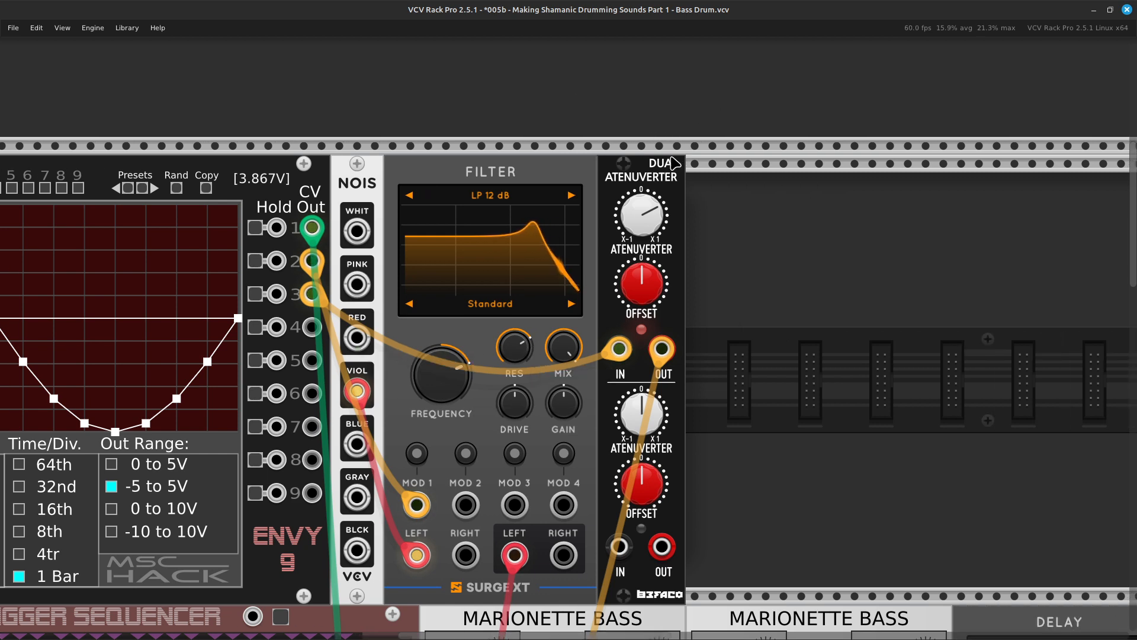
left_click_drag(663, 188, 877, 165)
key("Right")
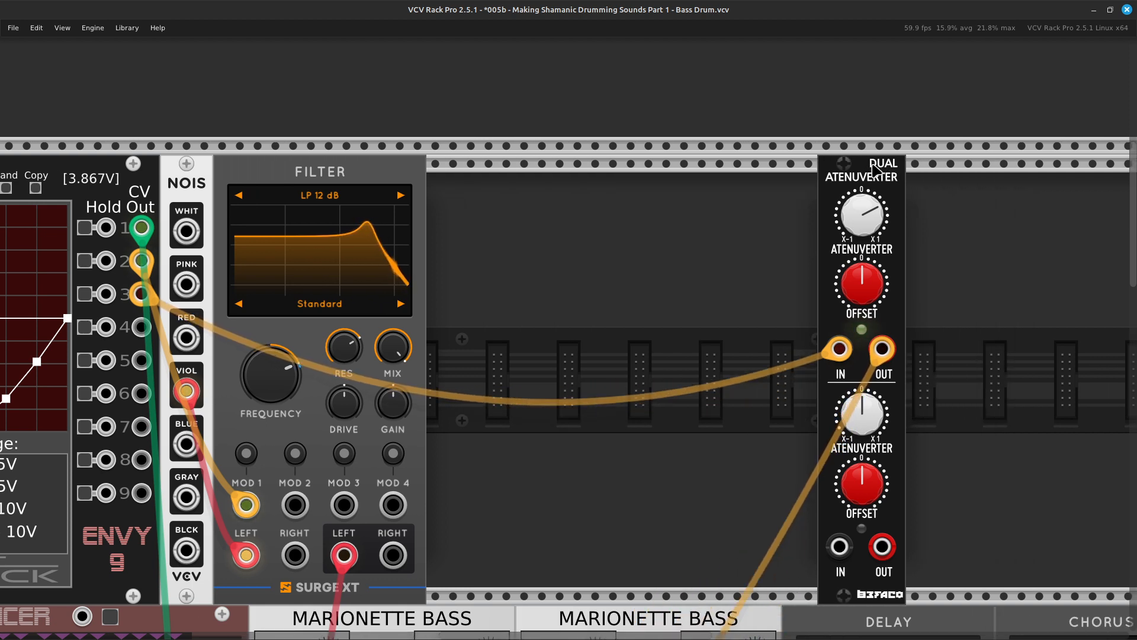
Duplicate the Surge XT Filter into the gap beside the original and place the Dual Atenuverter directly against the copy.
key("Left")
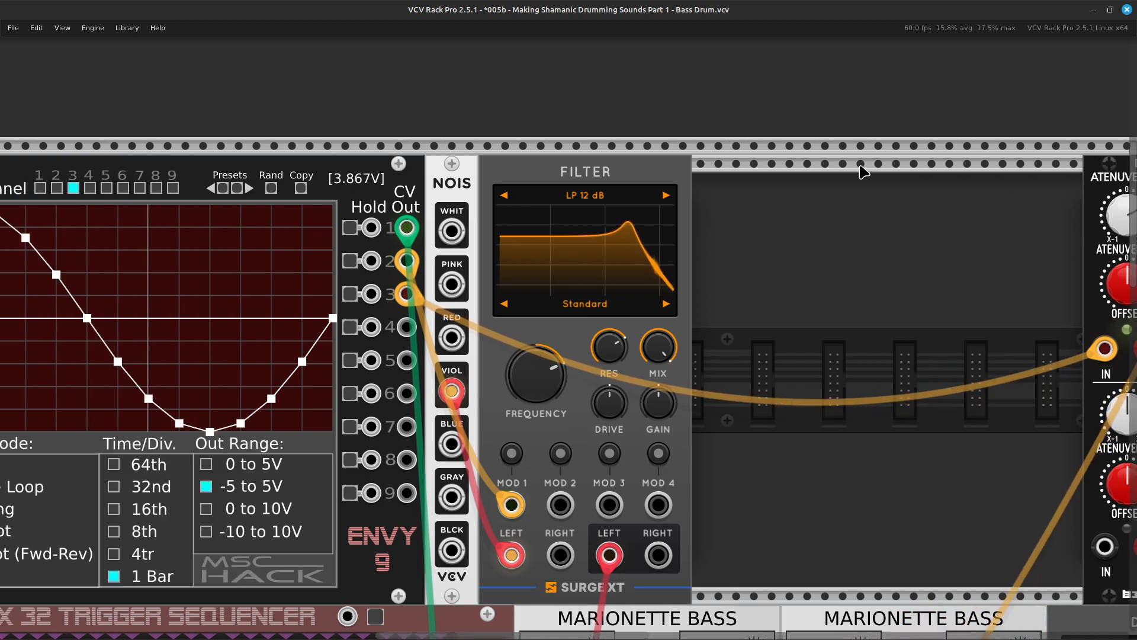
left_click(665, 182)
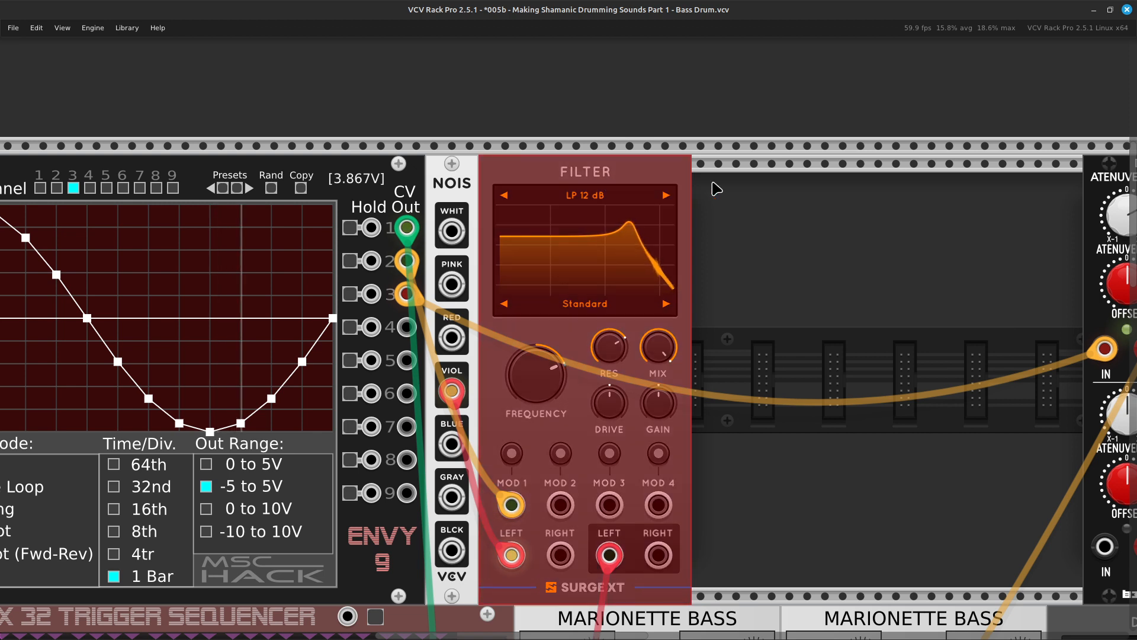
left_click(770, 314)
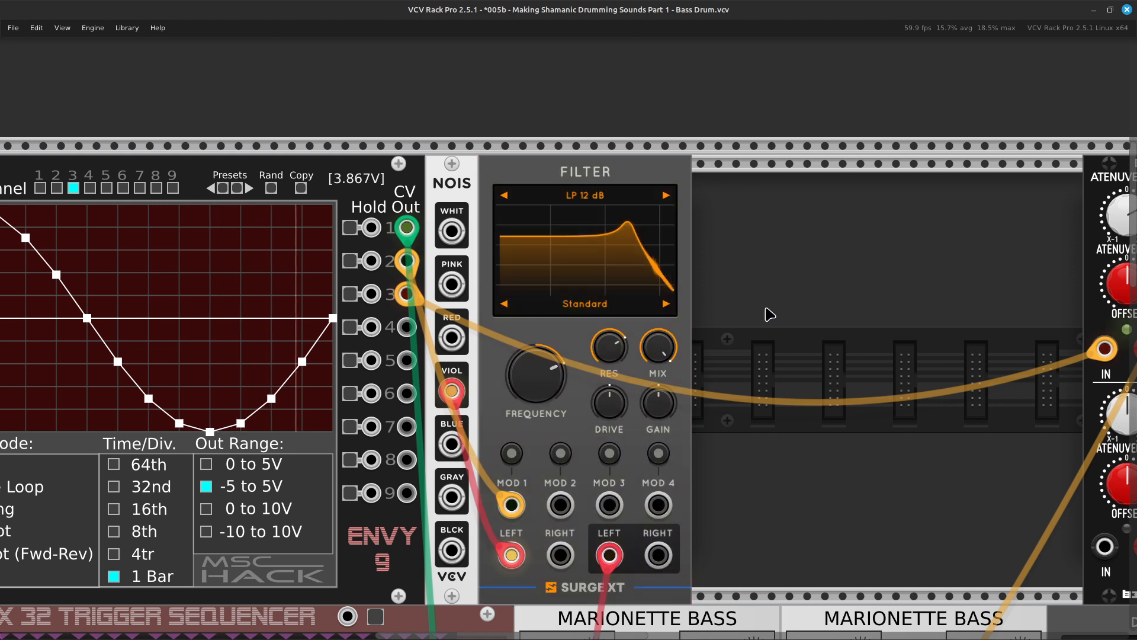
key("ctrl+v")
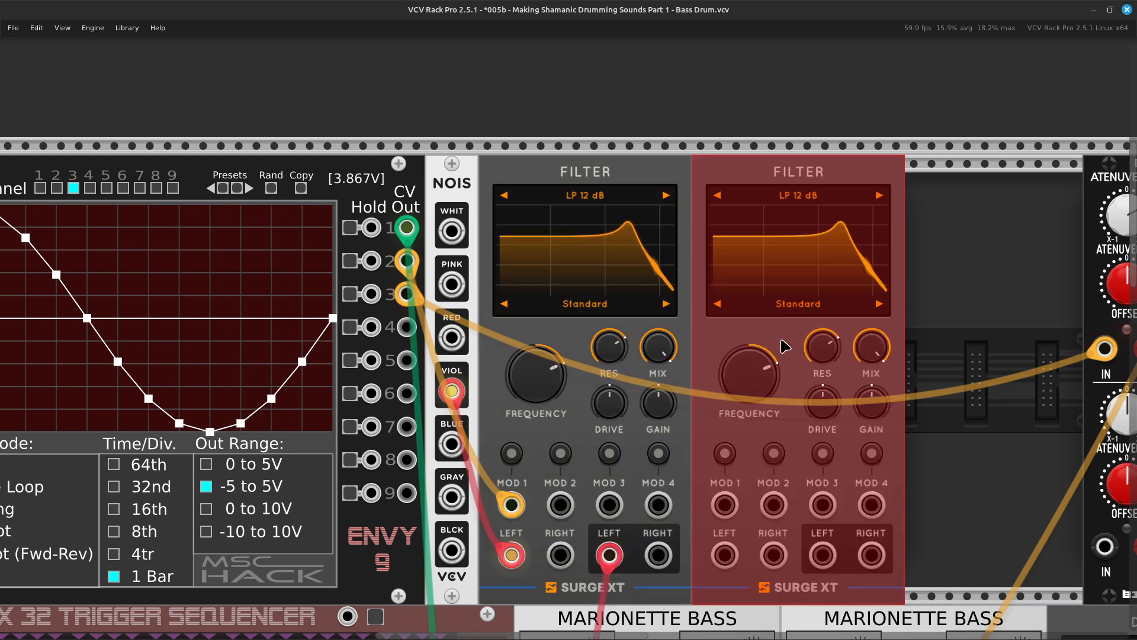
left_click(919, 287)
scroll(888, 266, "right", 5)
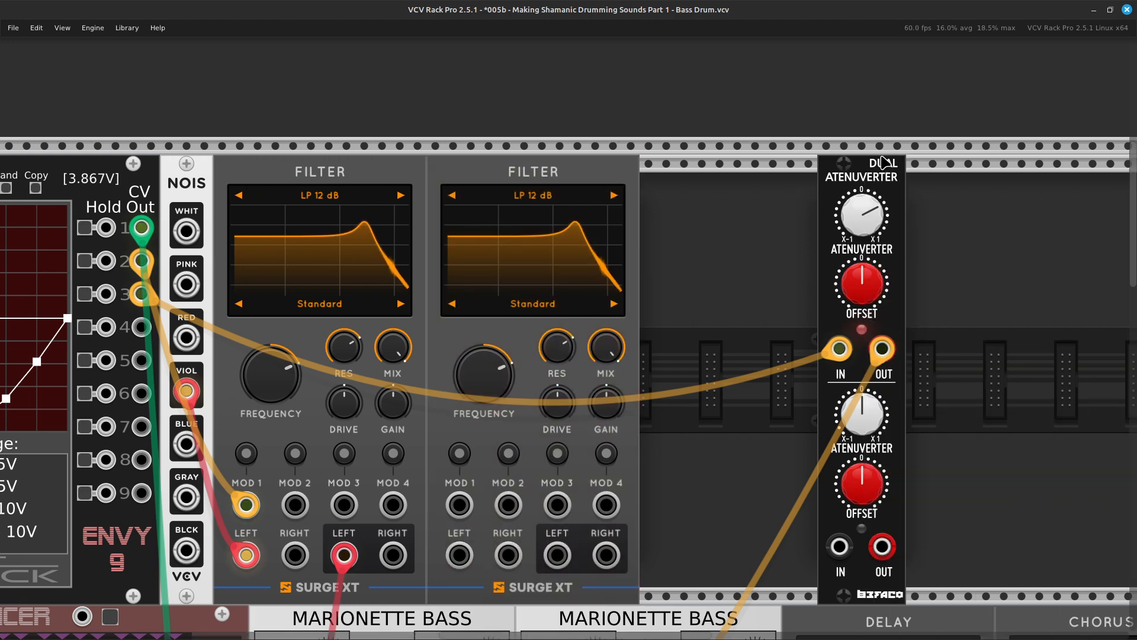
left_click_drag(864, 173, 666, 192)
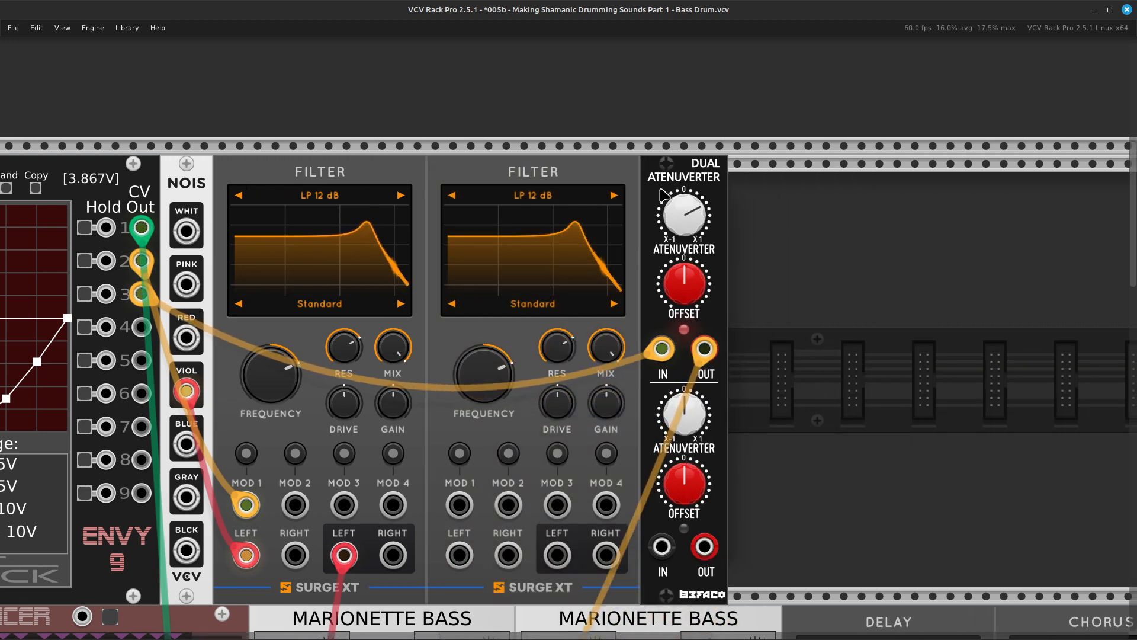
On ENVY-9 channel 4, raise every second envelope point to about the uppermost inner gridline, forming eight similar peaks.
scroll(653, 196, "left", 10)
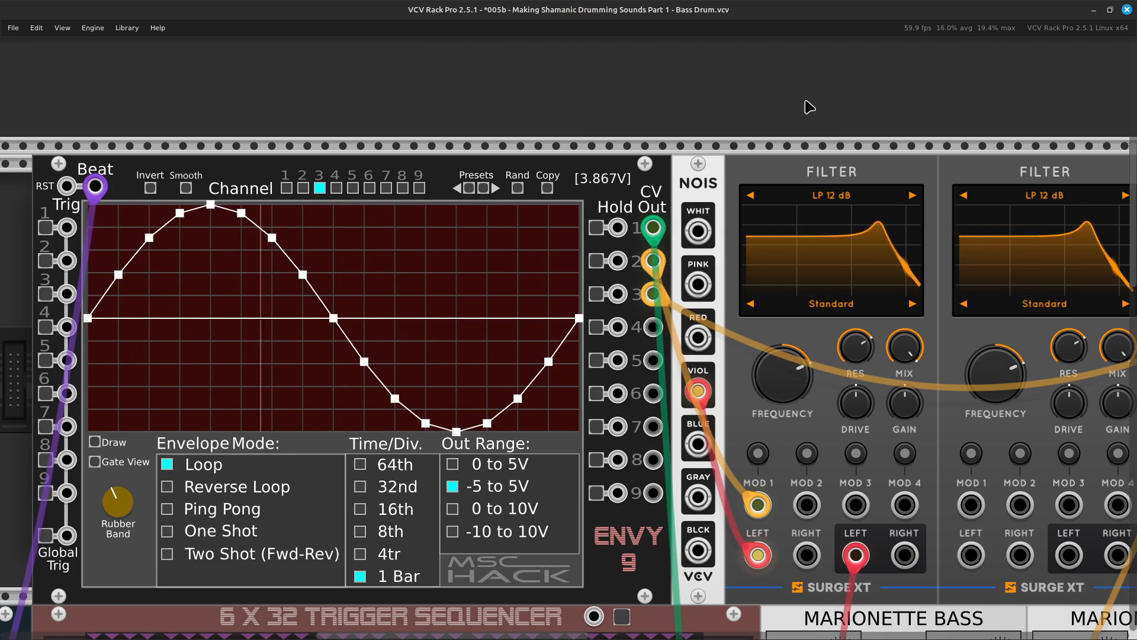
left_click(336, 188)
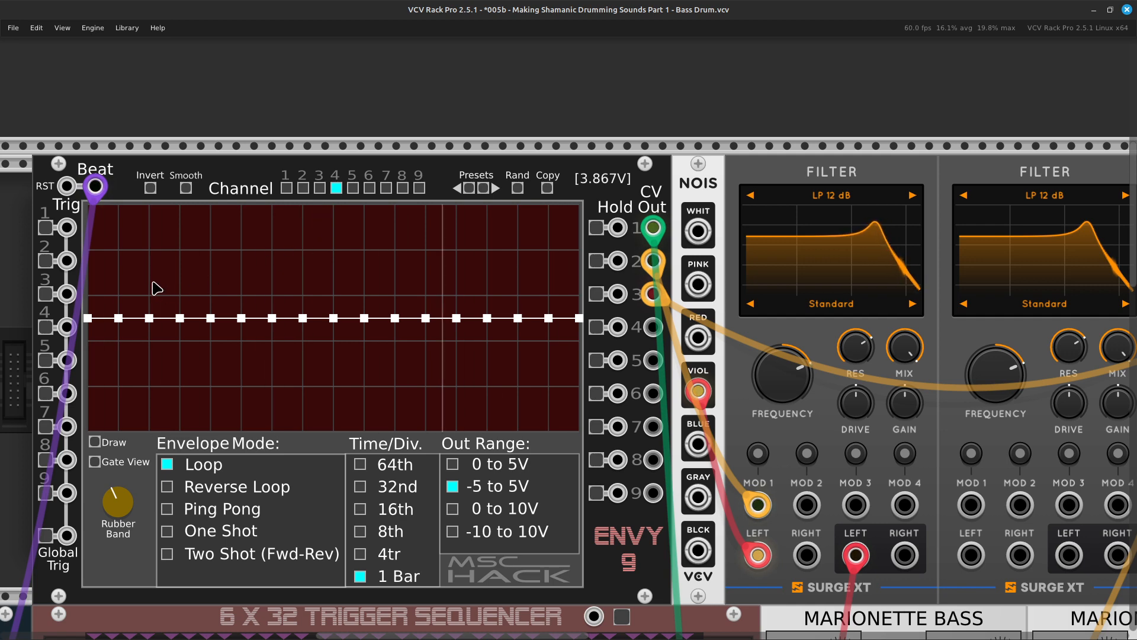
scroll(157, 288, "up", 5)
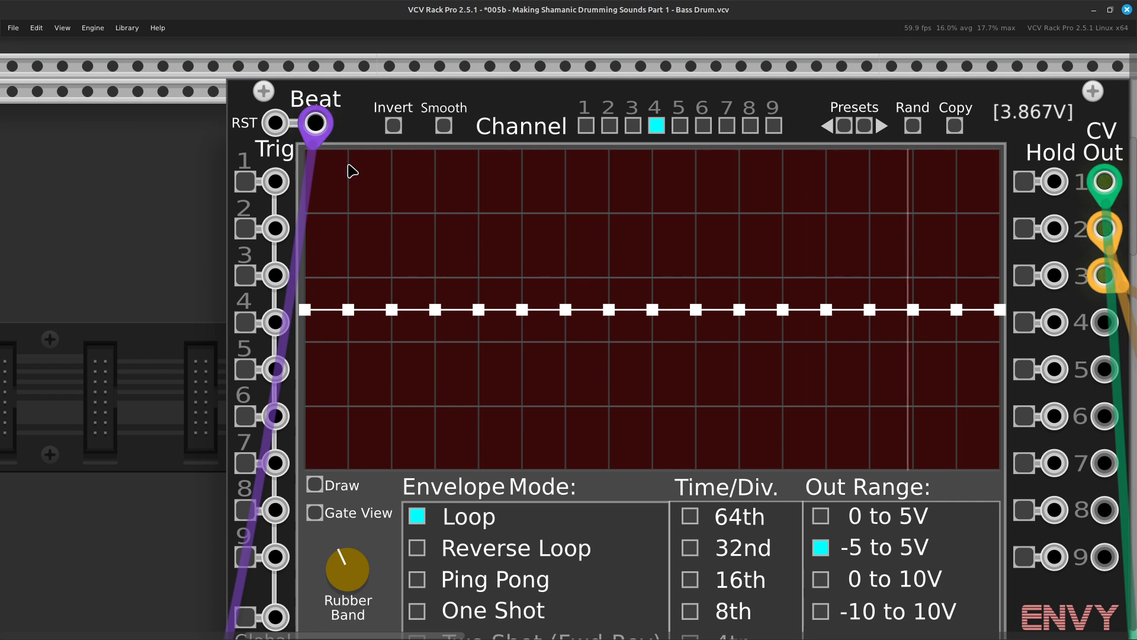
left_click(348, 223)
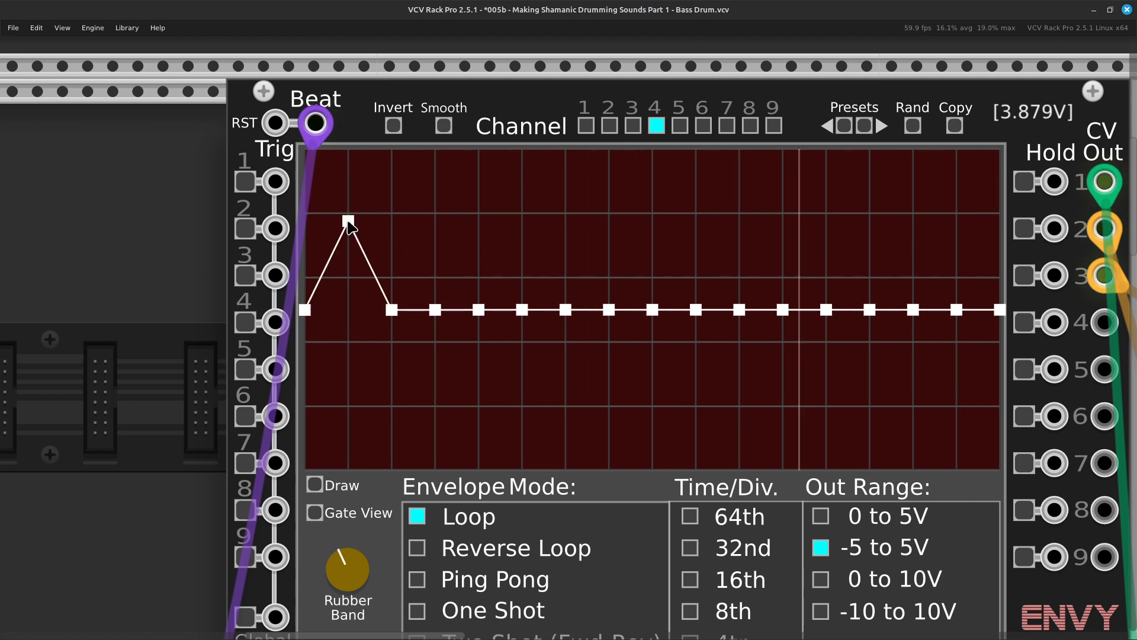
left_click(434, 221)
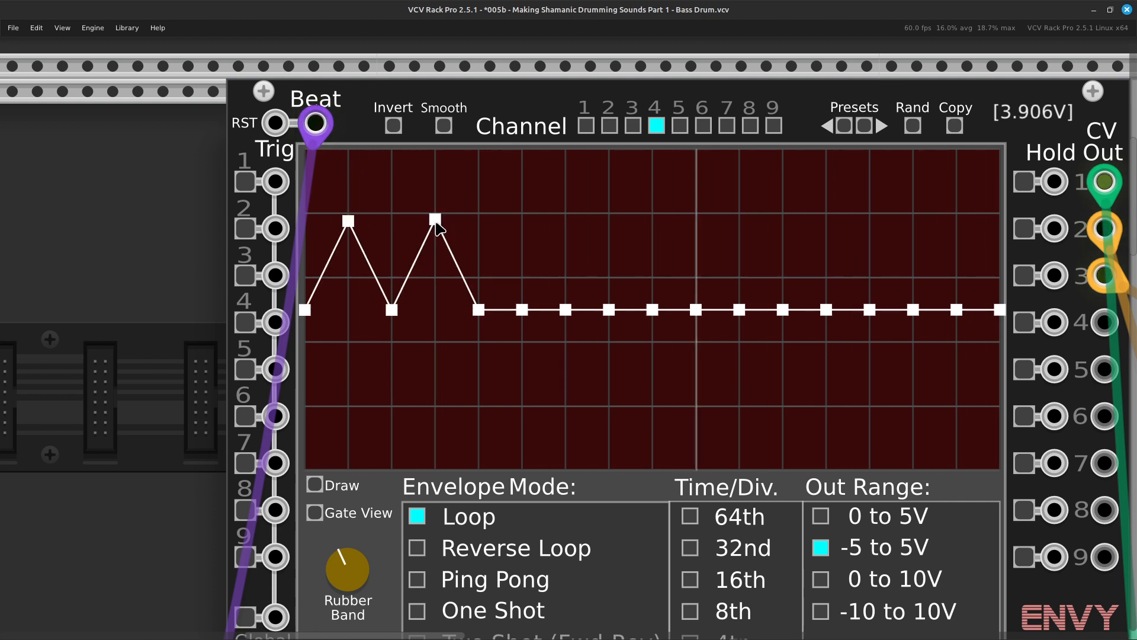
left_click(522, 223)
left_click(608, 220)
left_click(695, 220)
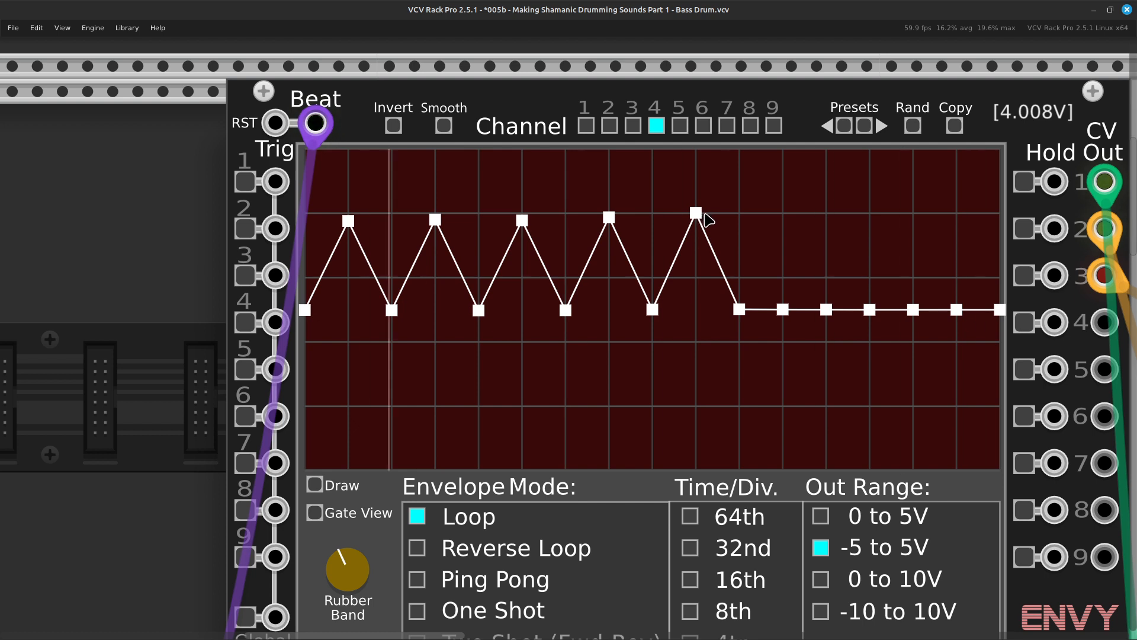
scroll(687, 221, "right", 3)
left_click(612, 220)
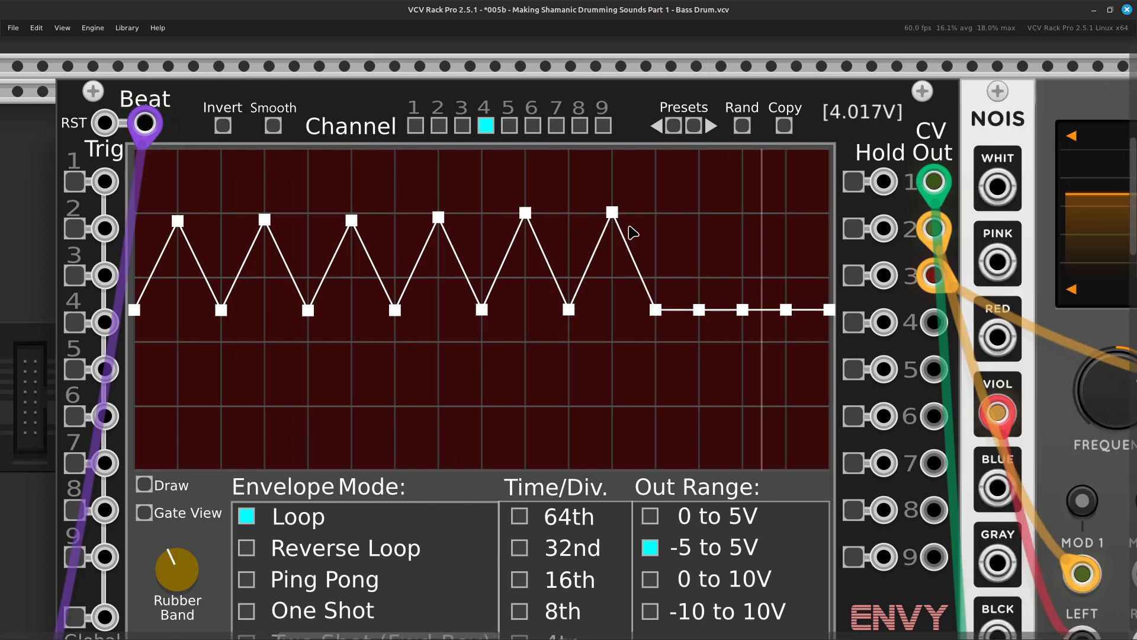
scroll(618, 230, "right", 2)
left_click(605, 214)
scroll(592, 222, "right", 3)
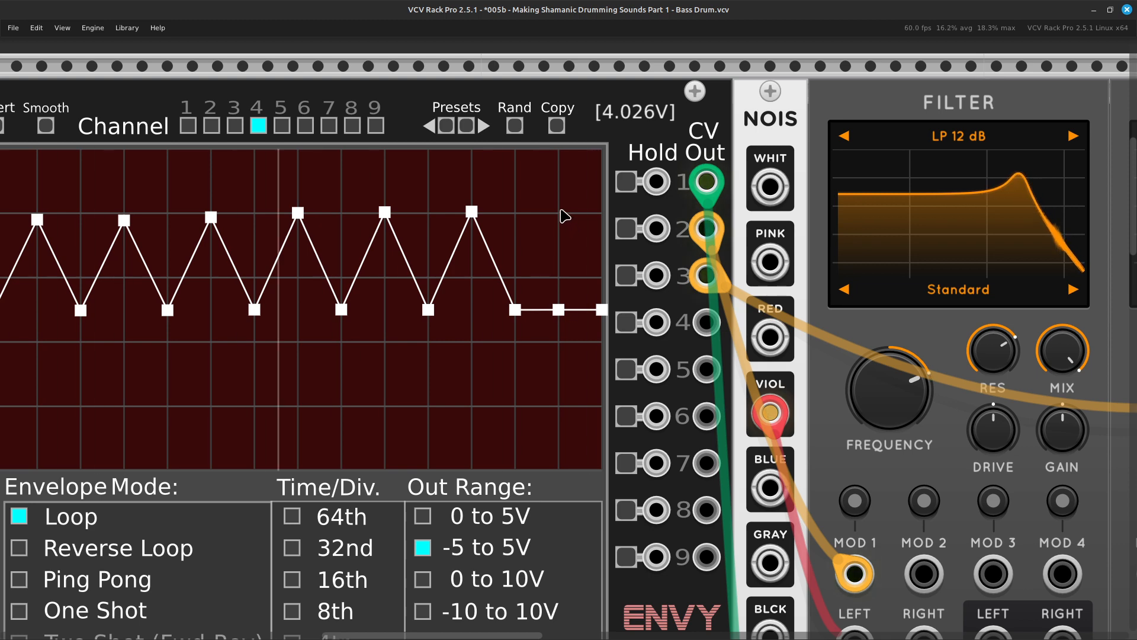
left_click(560, 213)
scroll(571, 228, "left", 3)
scroll(573, 229, "up", 2)
scroll(574, 230, "left", 4)
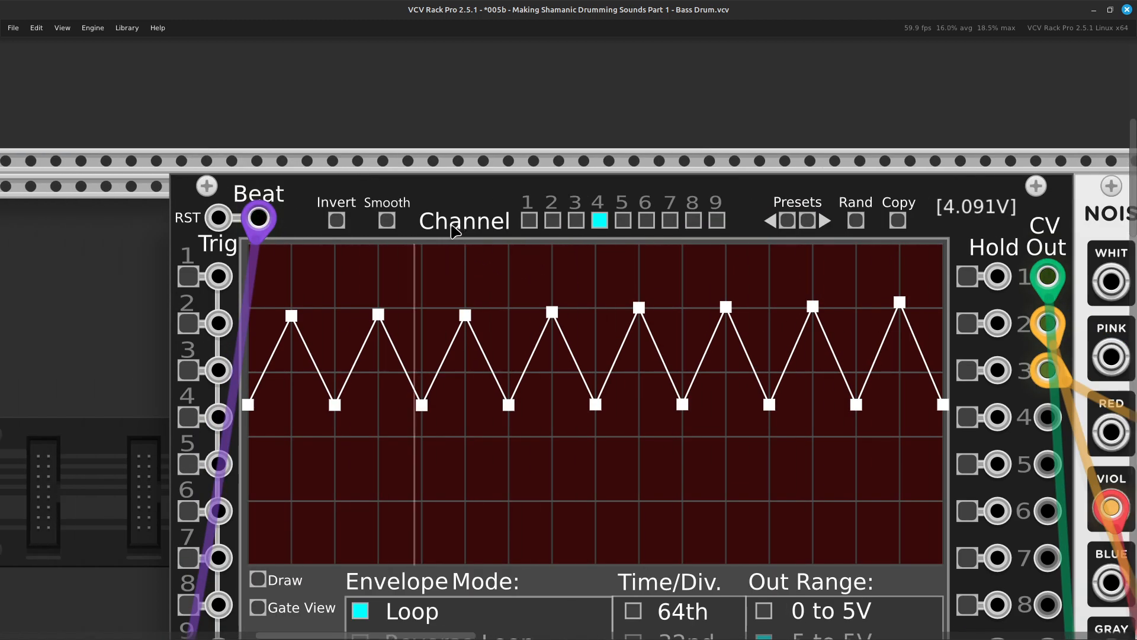
Patch a green cable from ENVY-9 CV Out 4 to the level input of MixMaster channel 4.
scroll(515, 293, "right", 10)
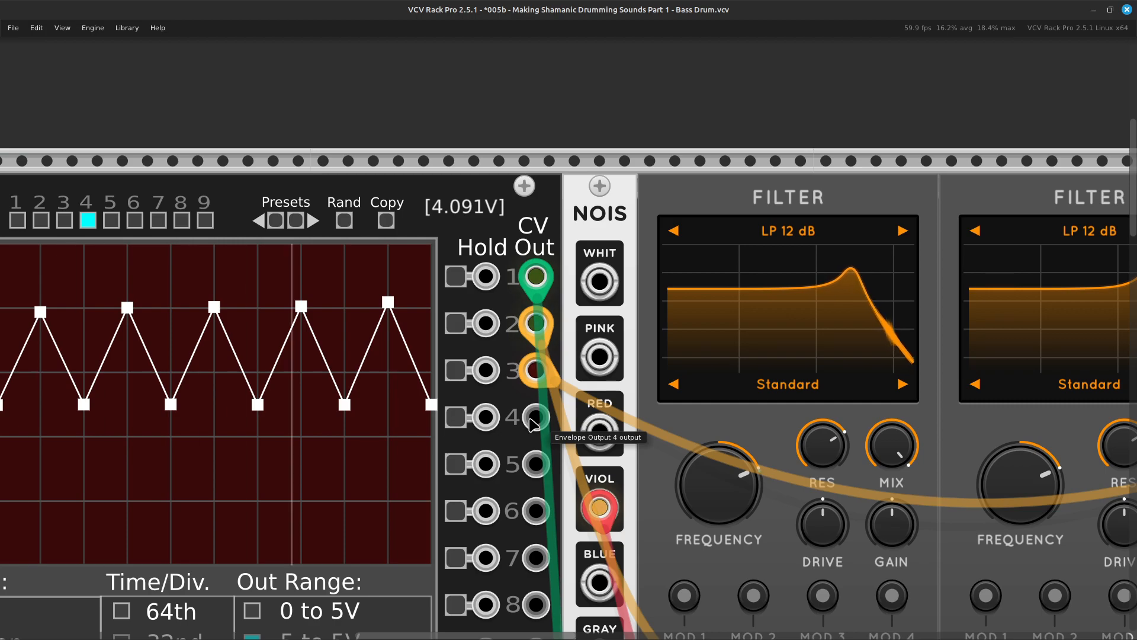
right_click(527, 422)
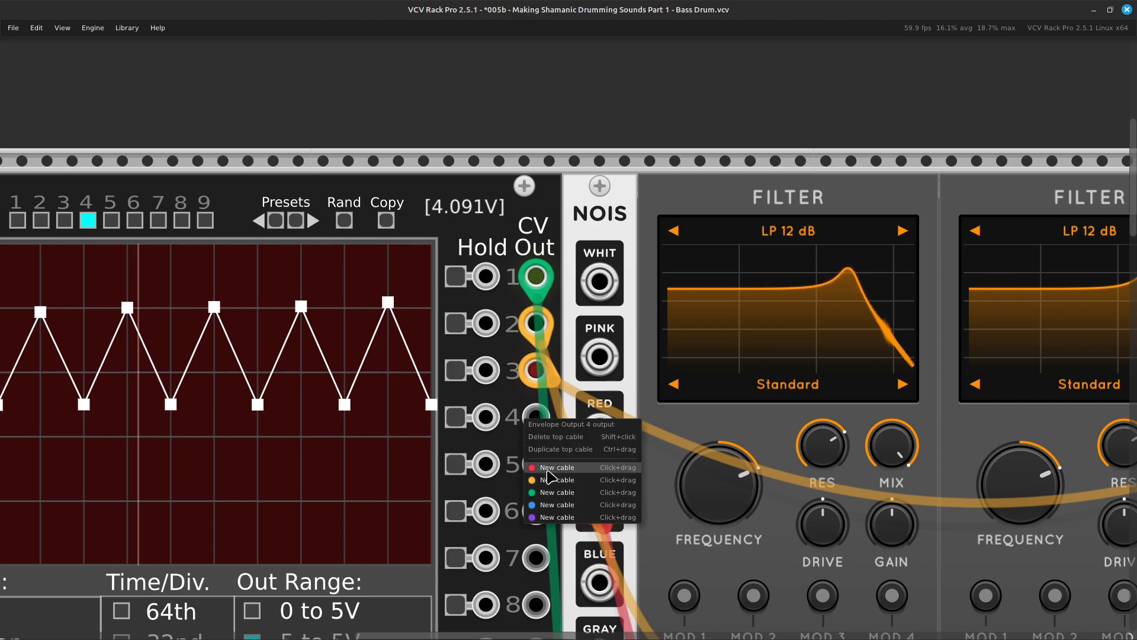
left_click_drag(560, 497, 499, 391)
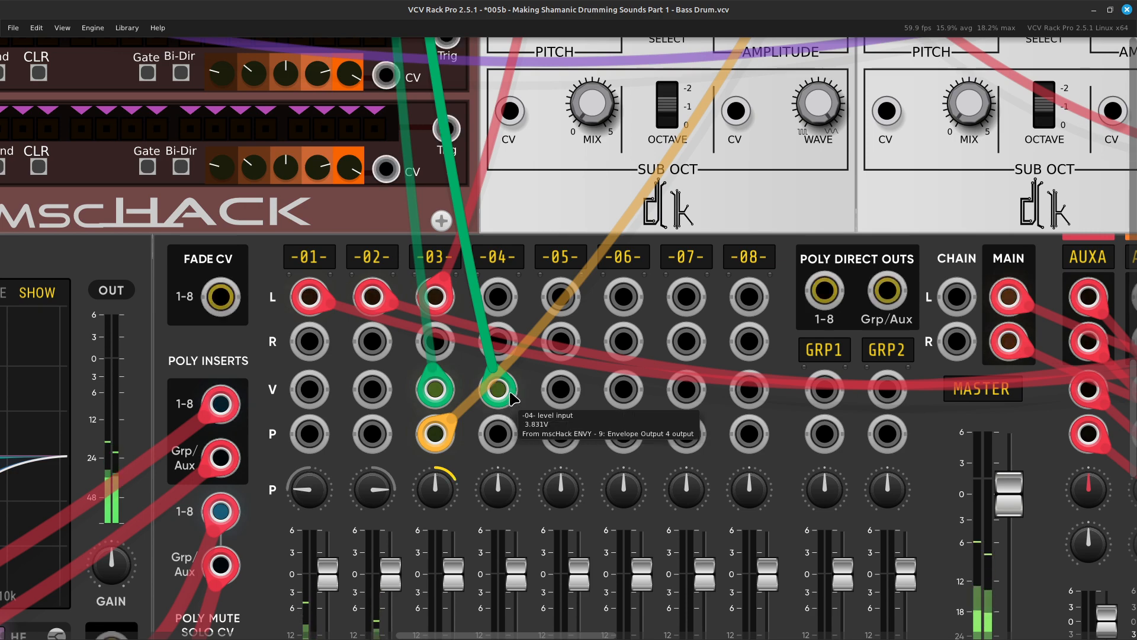
Patch a red cable from the second Surge XT Filter's left input to the white noise output of NOIS.
scroll(514, 412, "up", 3)
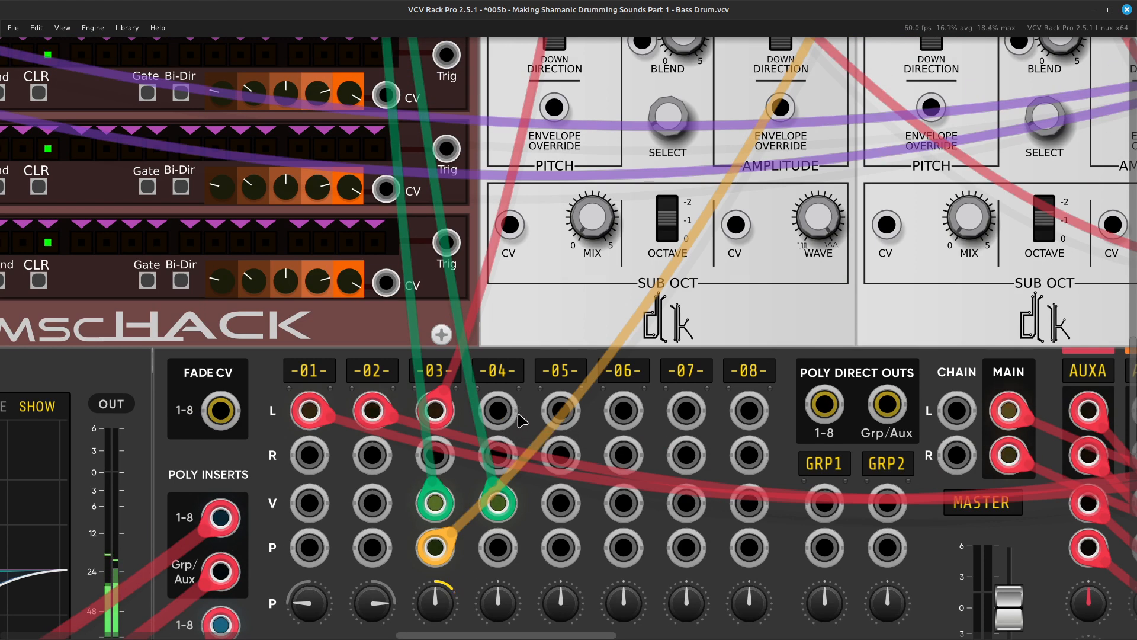
scroll(501, 418, "up", 20)
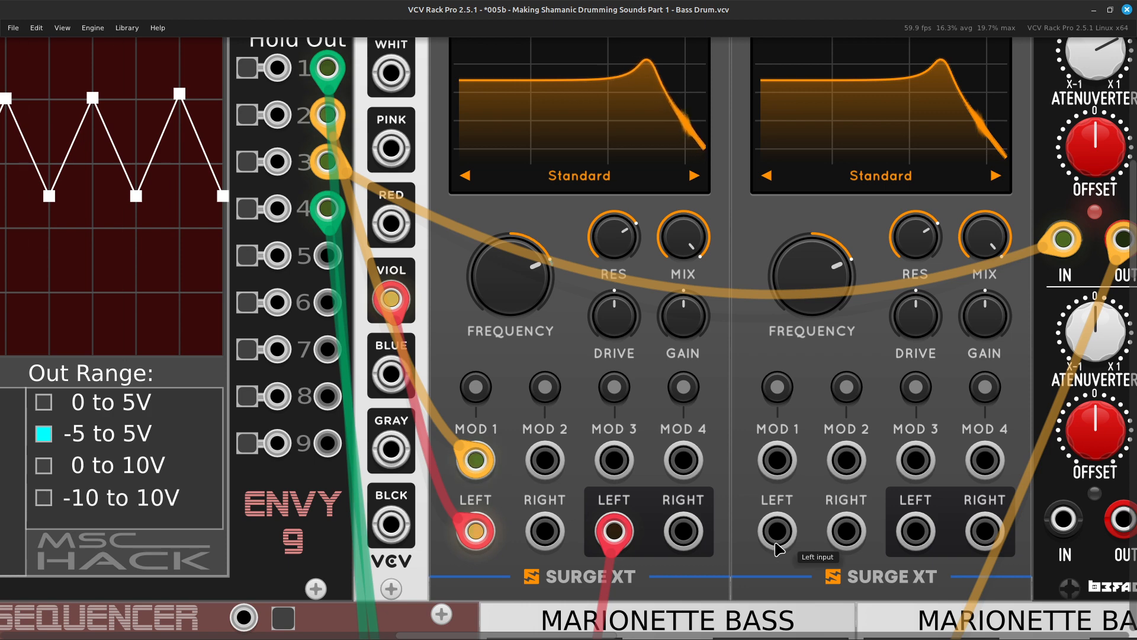
right_click(775, 541)
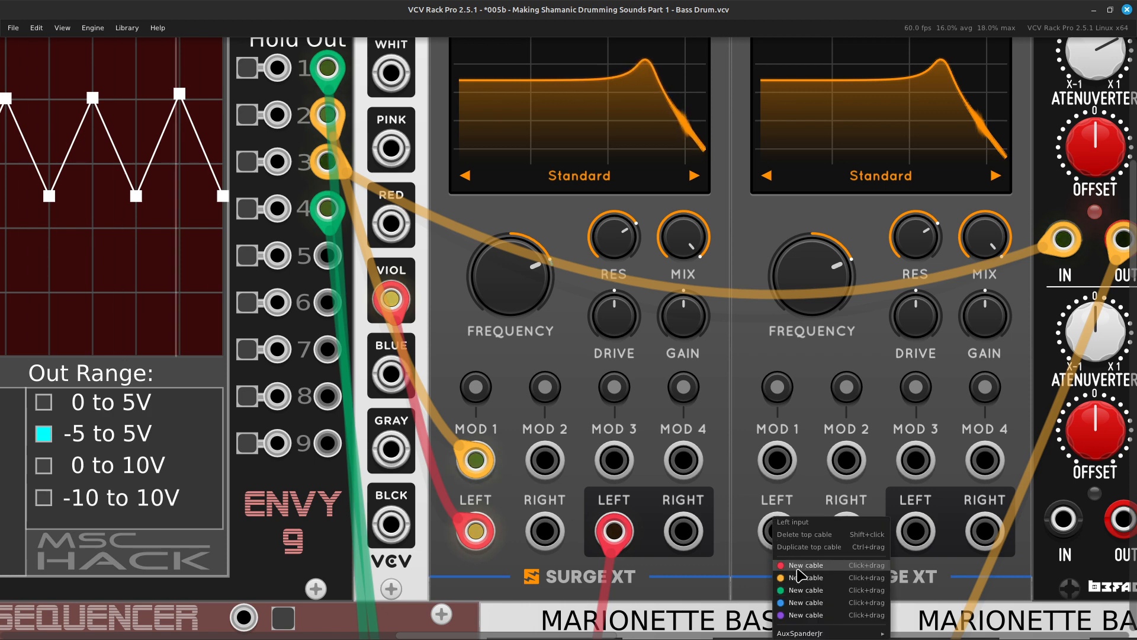
left_click_drag(804, 566, 383, 208)
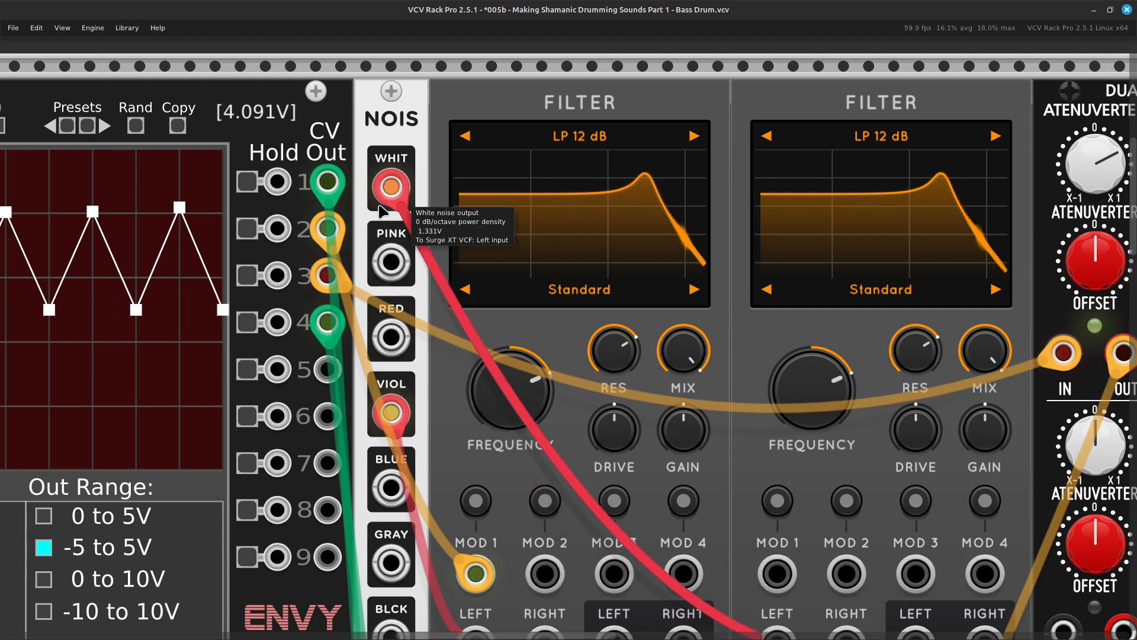
Patch a red cable from the second Surge XT Filter's left output to the left input of MixMaster channel 4.
key("Right")
key("Down")
key("Down")
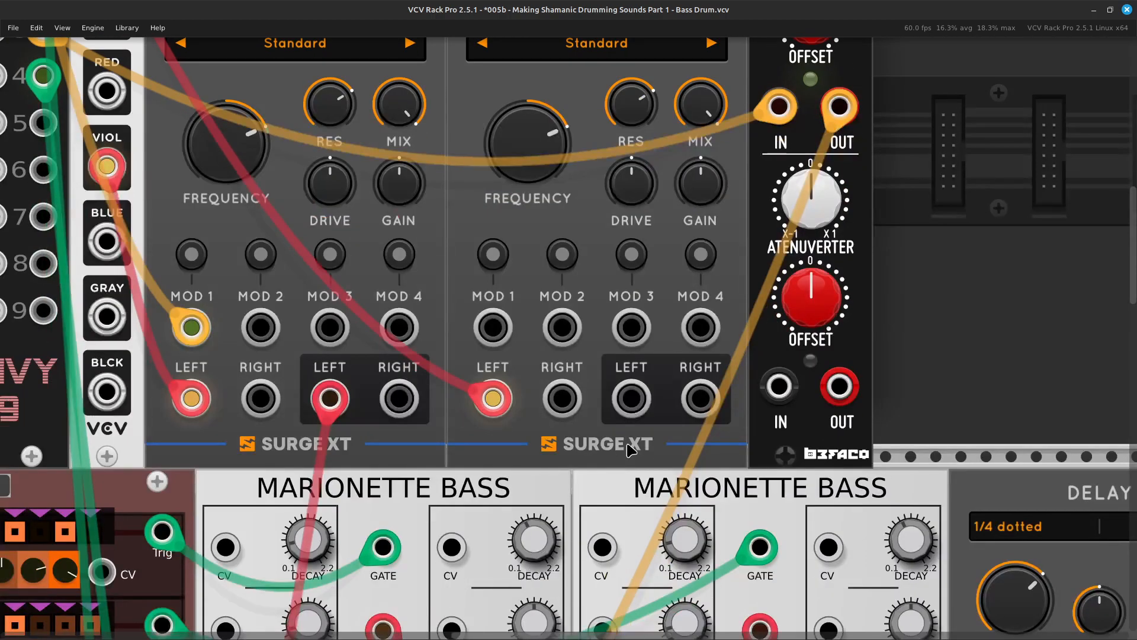
right_click(621, 407)
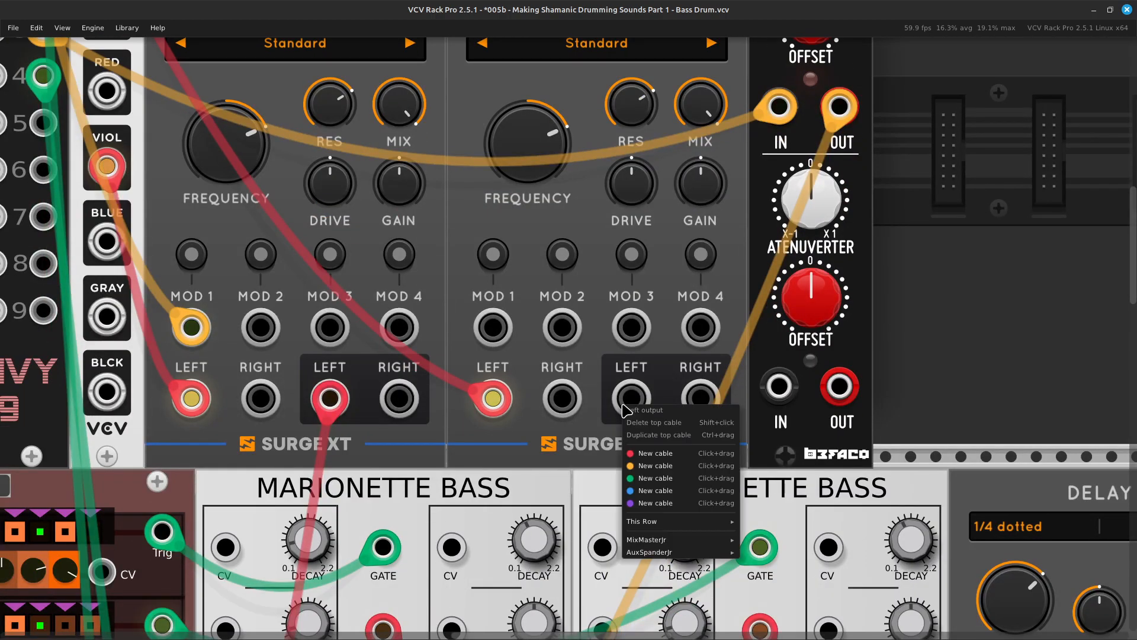
left_click(650, 453)
scroll(683, 304, "down", 10)
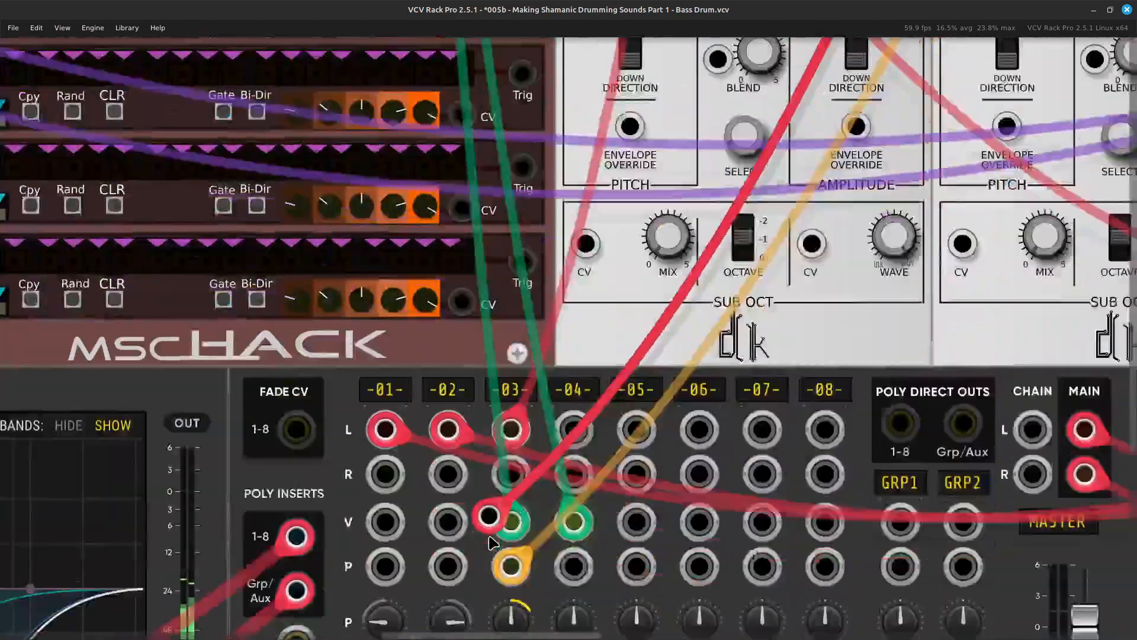
scroll(489, 540, "up", 3)
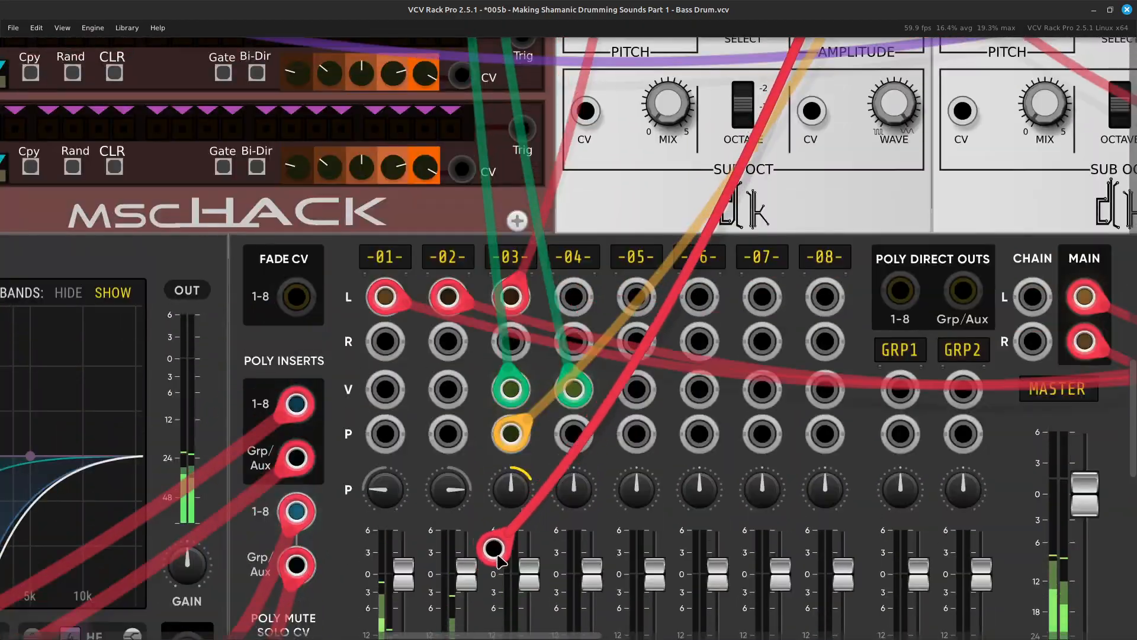
left_click(578, 306)
scroll(571, 450, "down", 2)
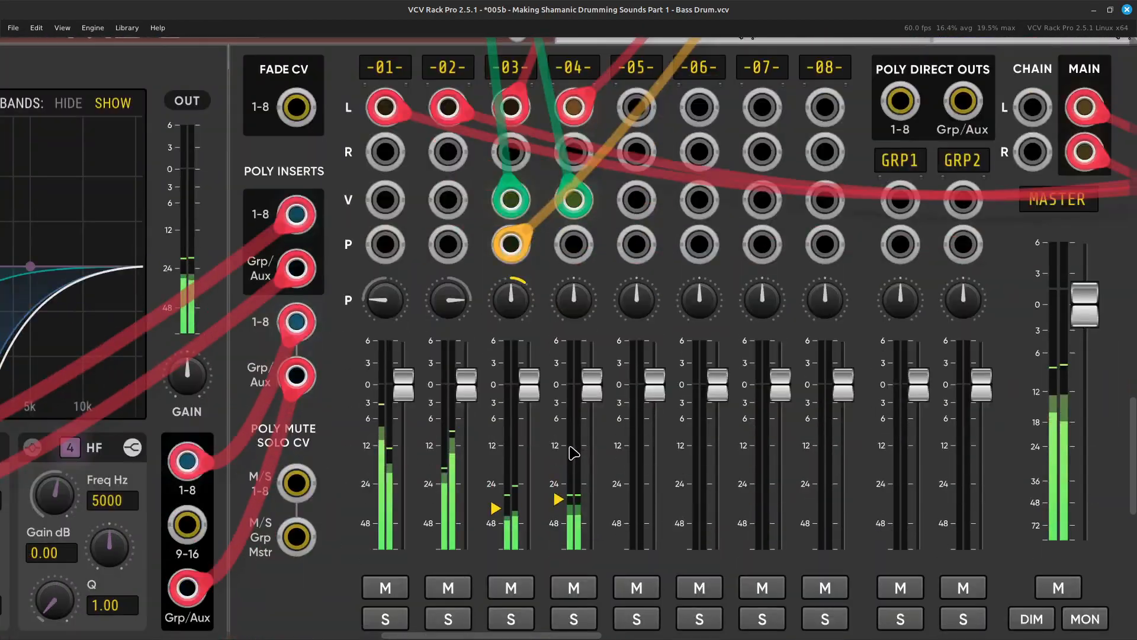
Set the time division of ENVY-9 channel 4 to 16th.
scroll(508, 256, "up", 4)
scroll(503, 242, "up", 20)
scroll(500, 95, "left", 8)
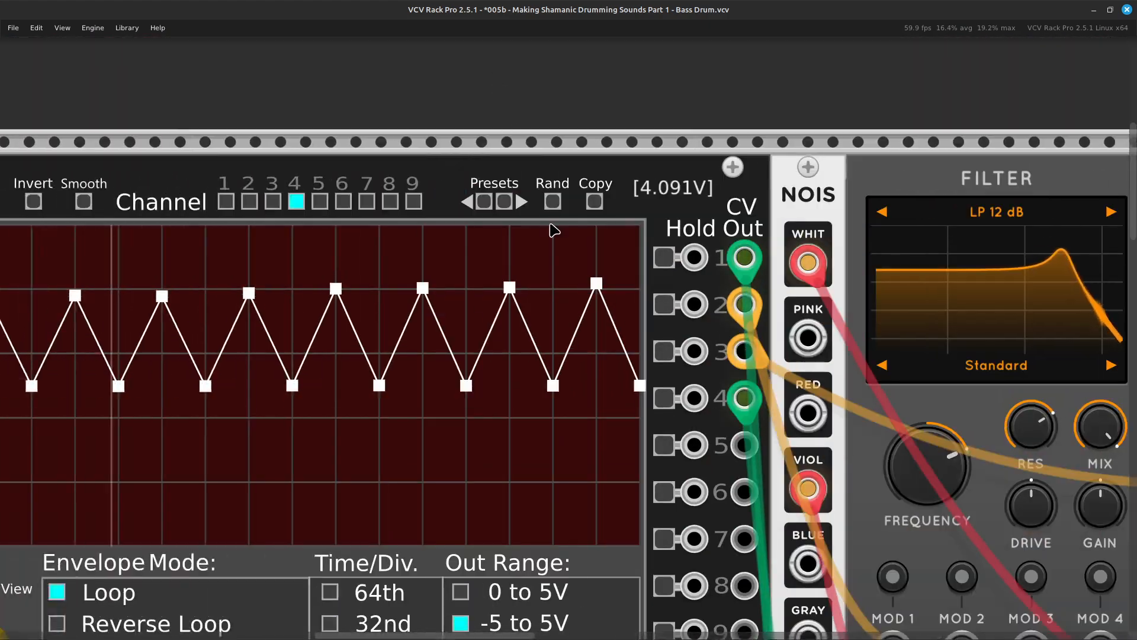
scroll(546, 224, "down", 2)
scroll(550, 231, "left", 3)
scroll(596, 264, "down", 2)
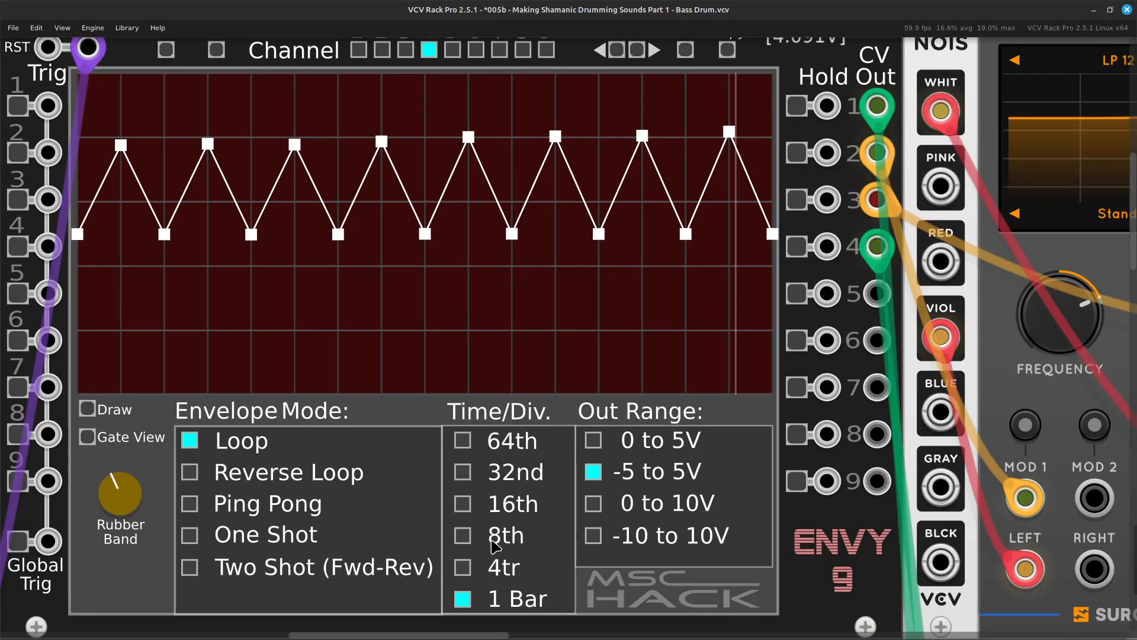
scroll(483, 539, "down", 1)
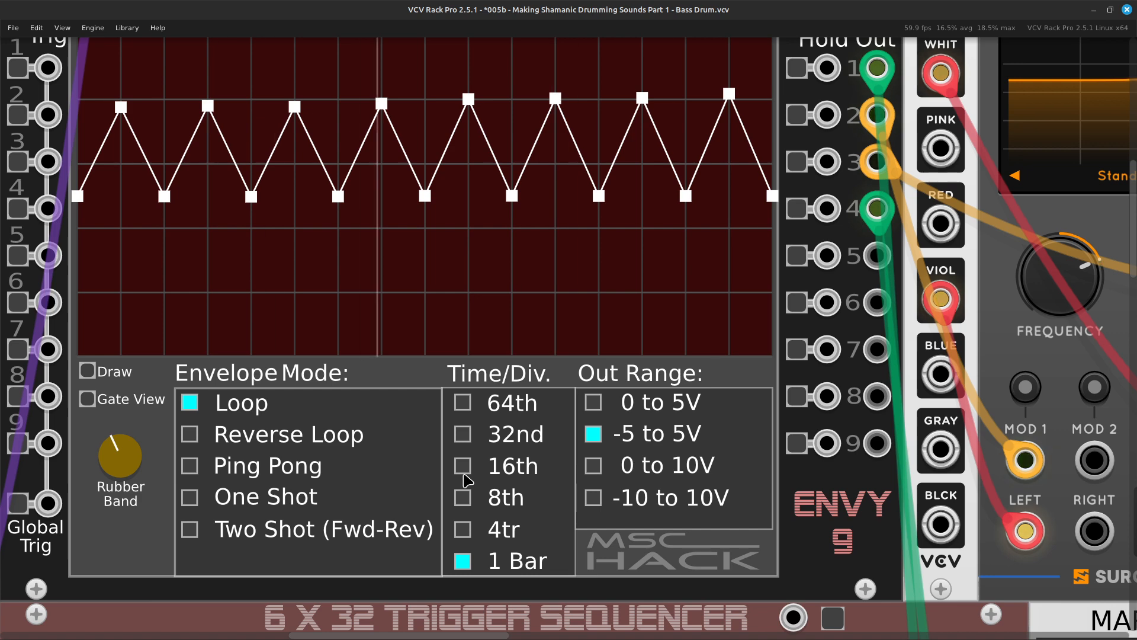
left_click(462, 467)
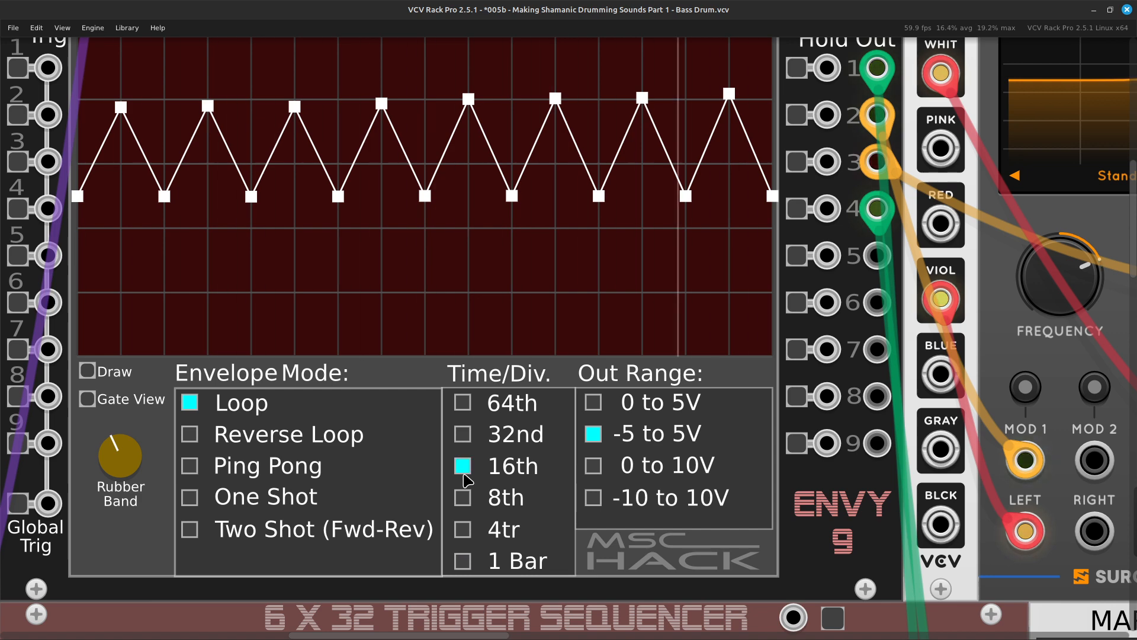
Select ENVY-9 channel 5 and patch a yellow cable from its CV Out 5 to the second Surge XT Filter's MOD 1 input.
scroll(465, 480, "right", 10)
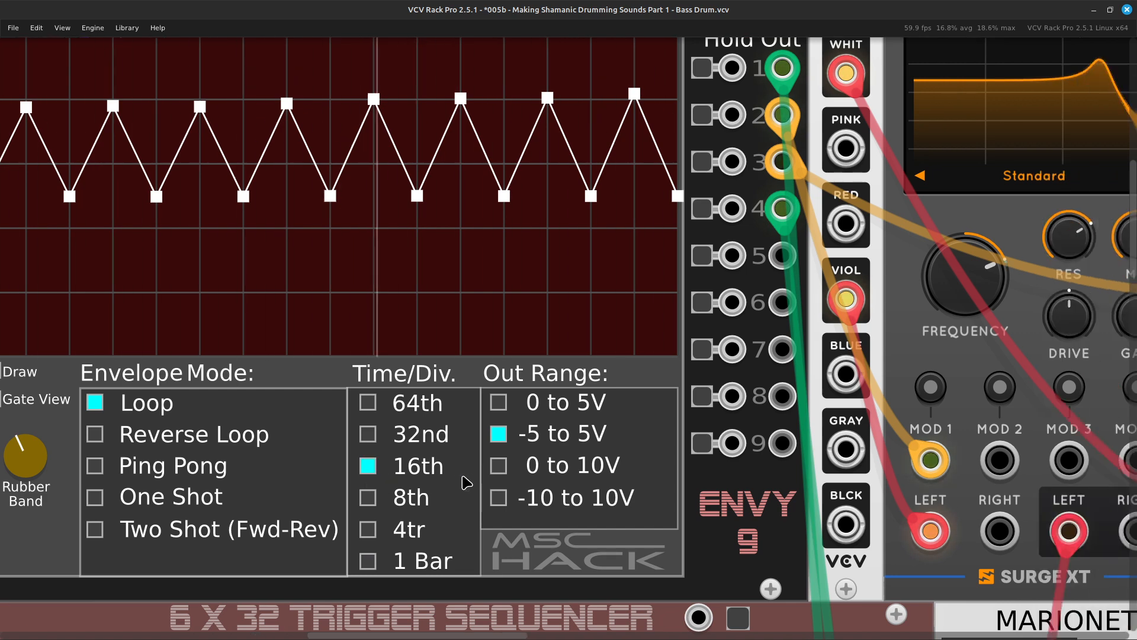
scroll(468, 426, "up", 2)
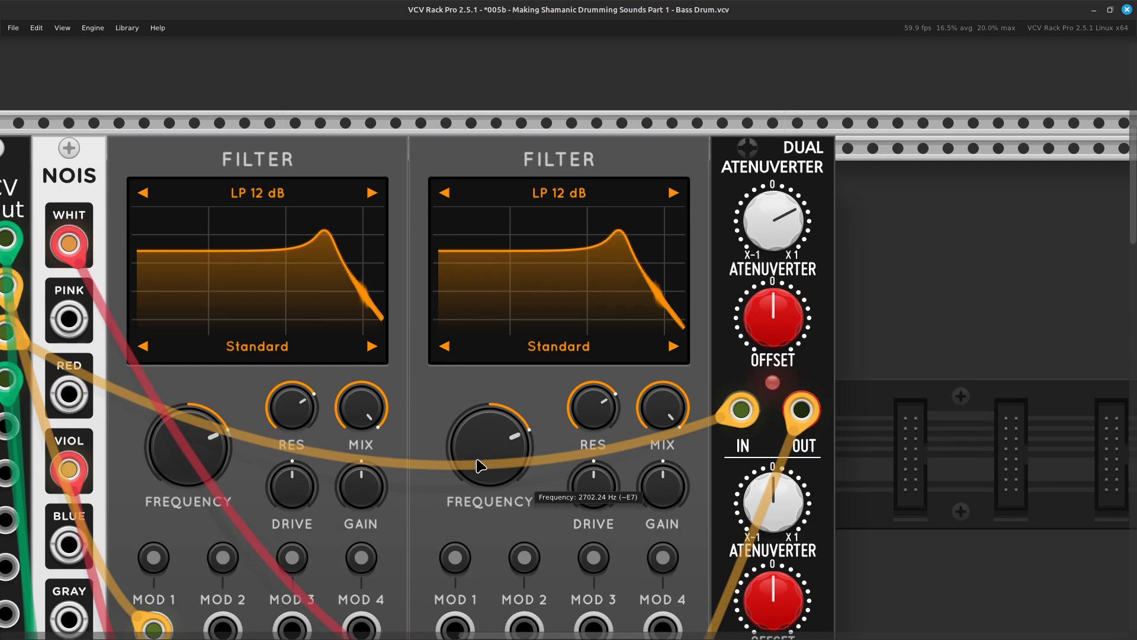
scroll(495, 452, "left", 10)
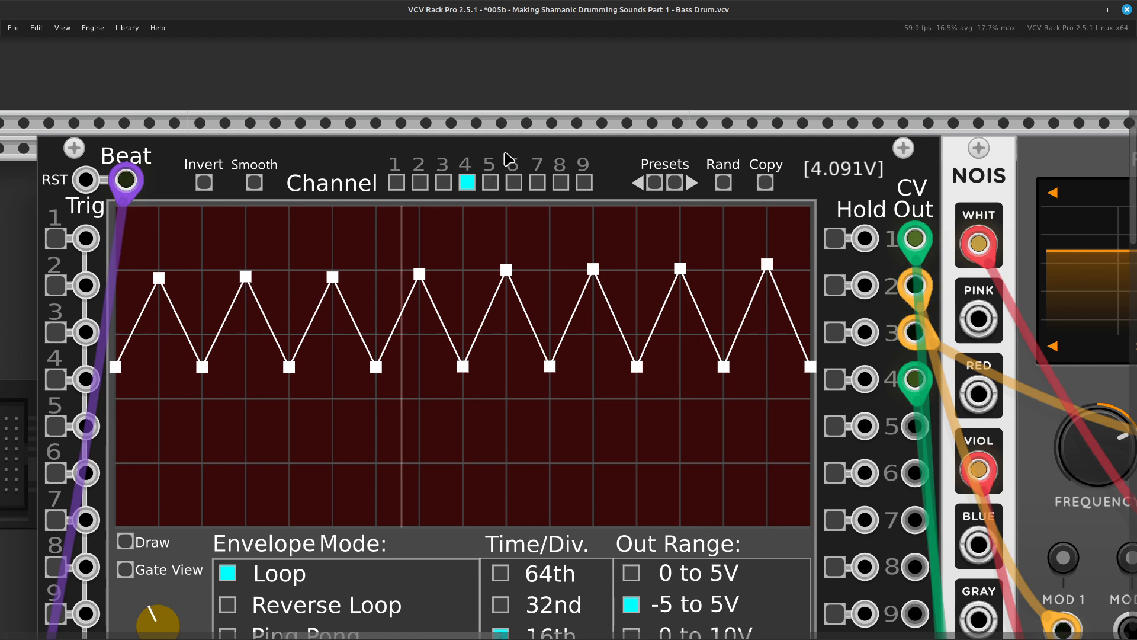
left_click(490, 184)
scroll(495, 268, "right", 4)
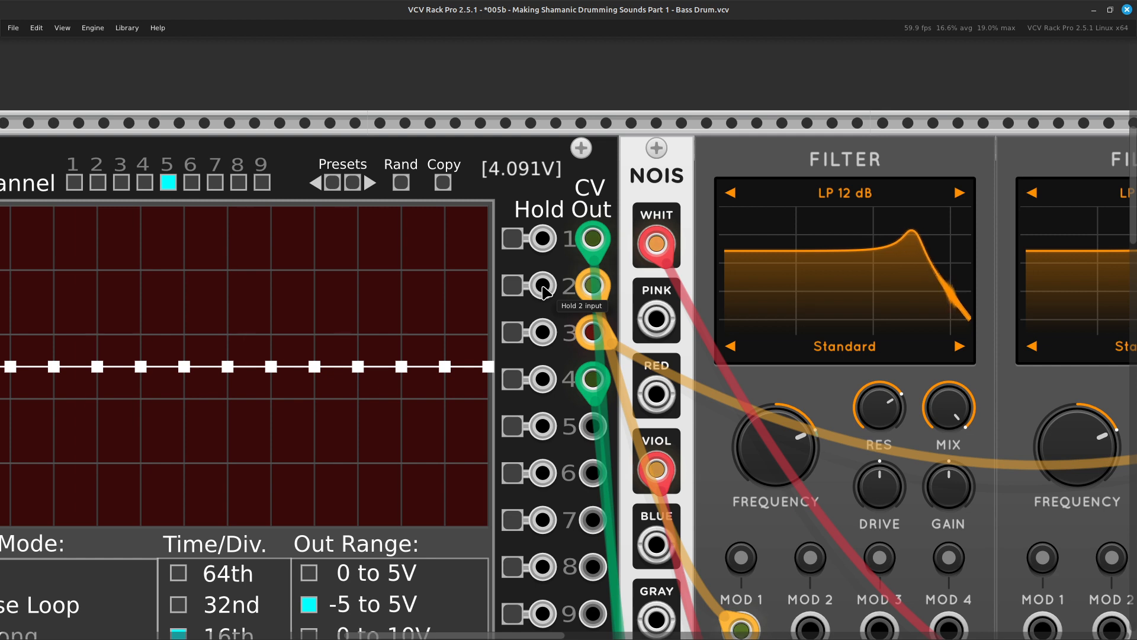
scroll(538, 290, "right", 2)
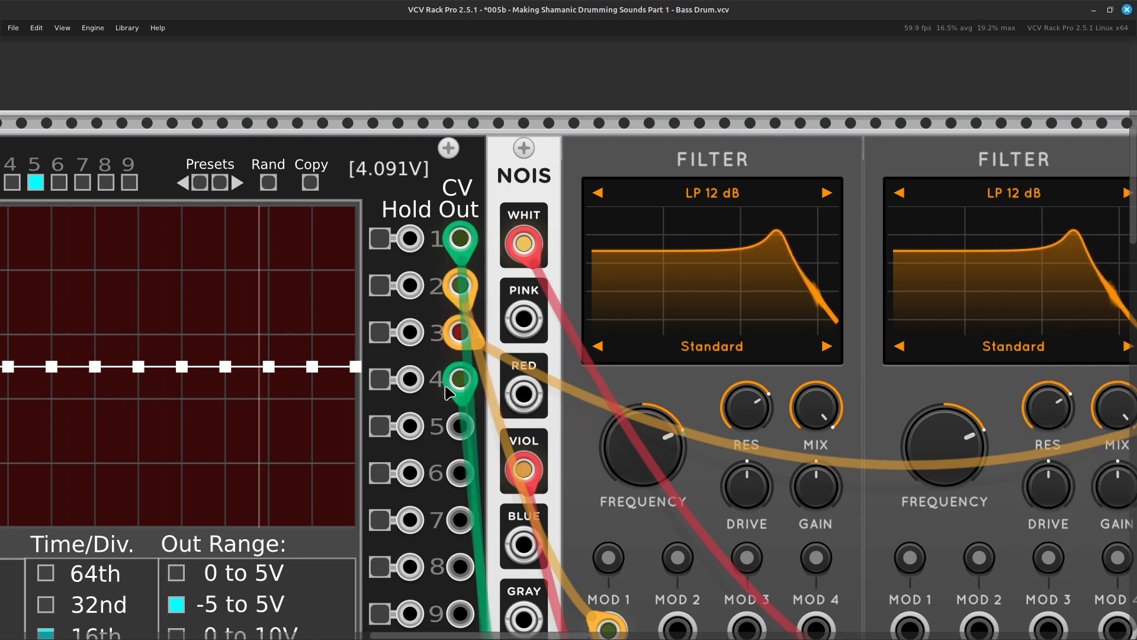
right_click(456, 432)
left_click_drag(506, 492, 493, 383)
scroll(513, 545, "right", 17)
scroll(515, 553, "down", 8)
scroll(498, 545, "left", 3)
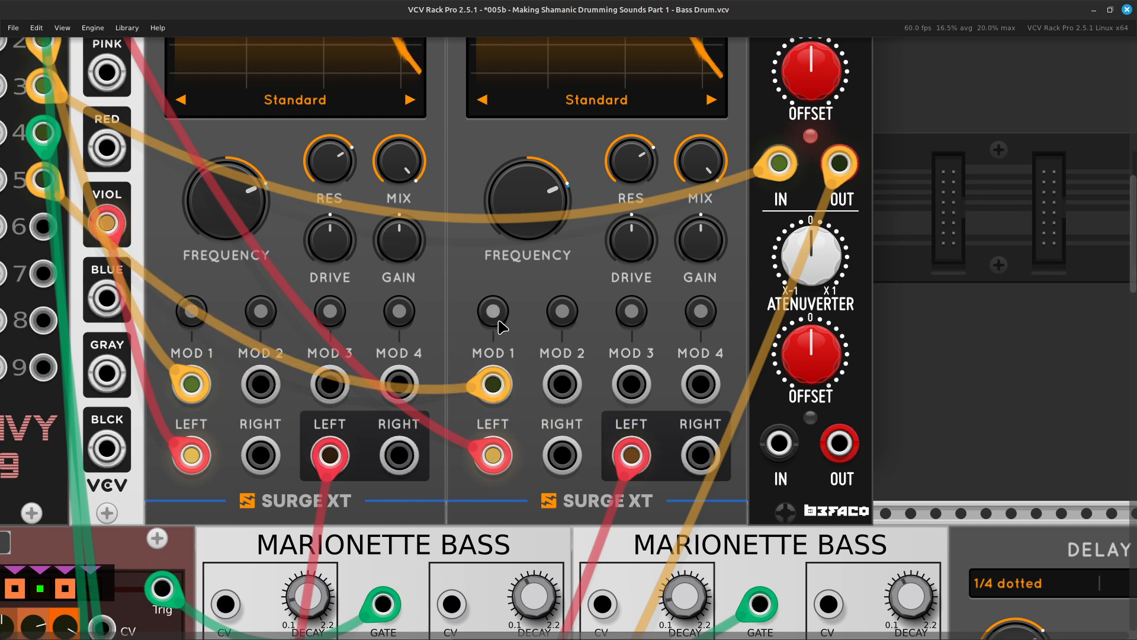
Cycle the ENVY-9 channel 5 presets forward to the single-cycle sine envelope that starts at mid-level and rises first.
scroll(499, 326, "up", 5)
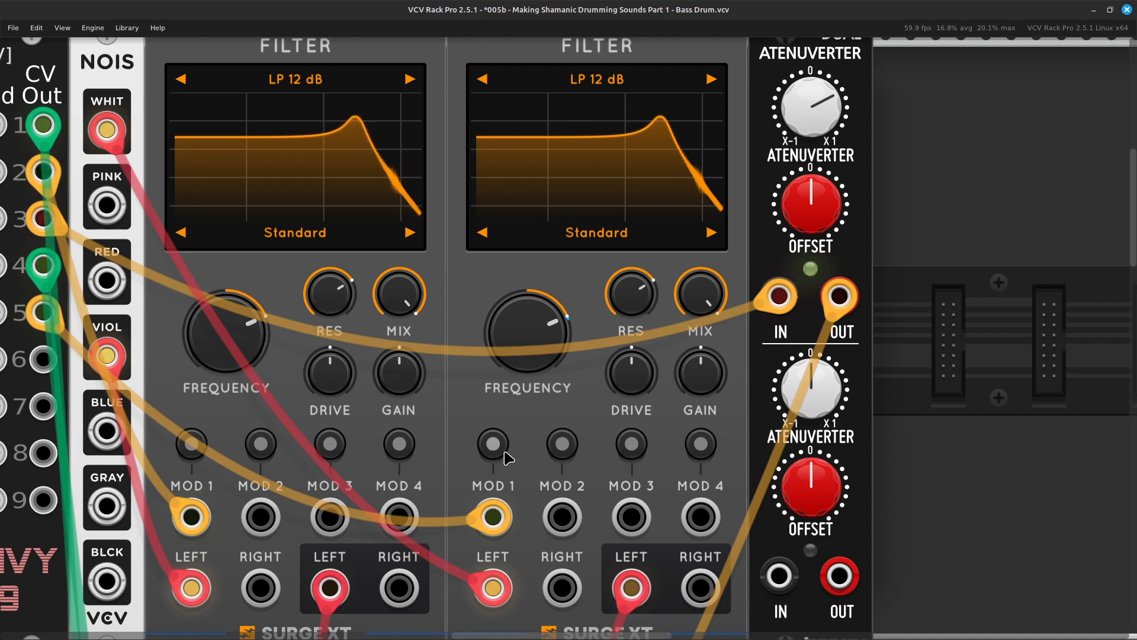
key("Left")
key("Up")
key("Left")
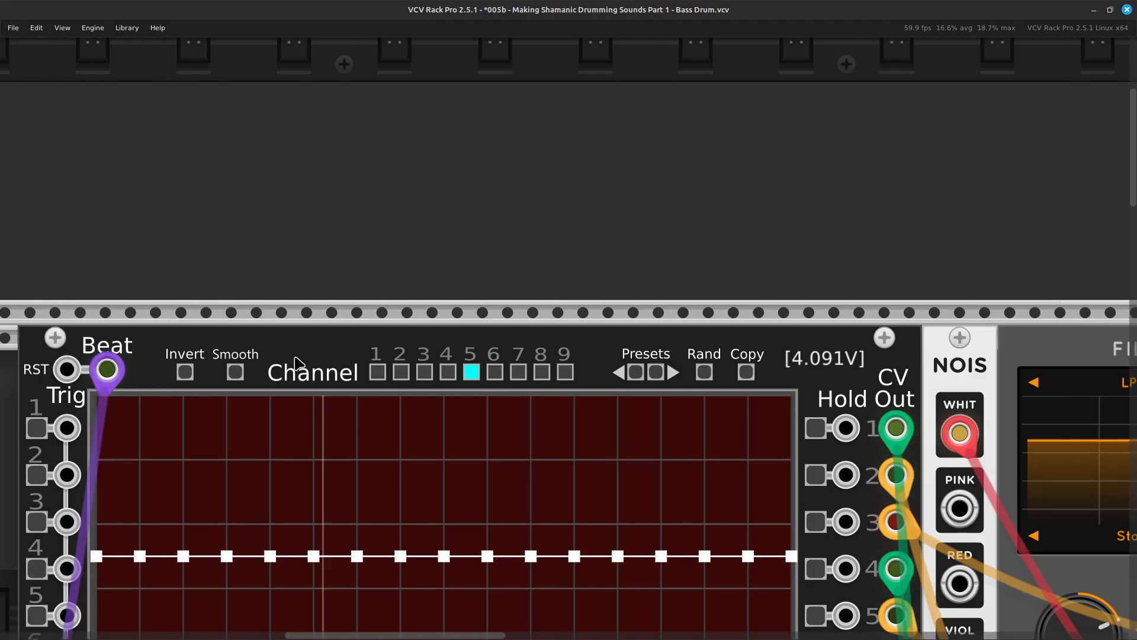
key("Down")
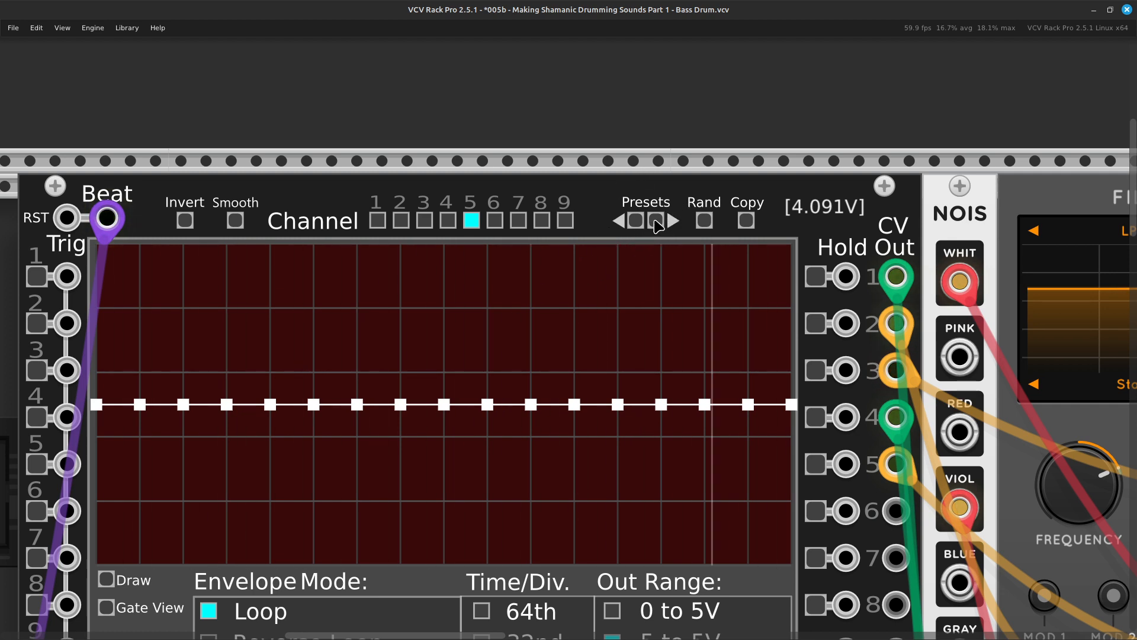
left_click(655, 221)
left_click(654, 220)
left_click(654, 220)
left_click(654, 220)
left_click(654, 221)
left_click(655, 221)
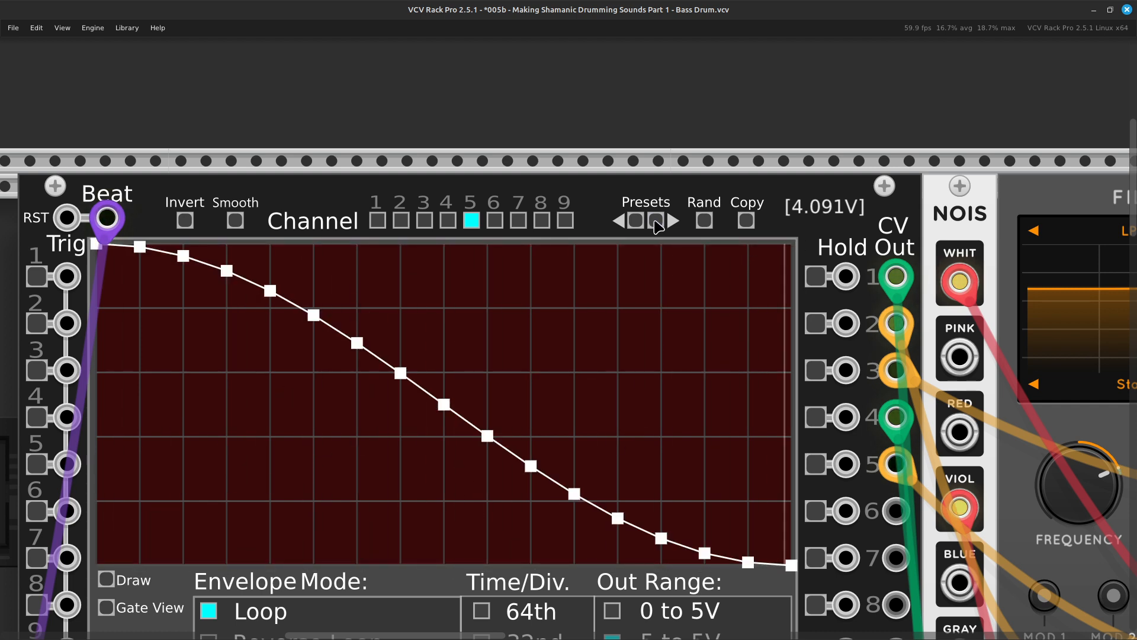
left_click(655, 221)
left_click(655, 221)
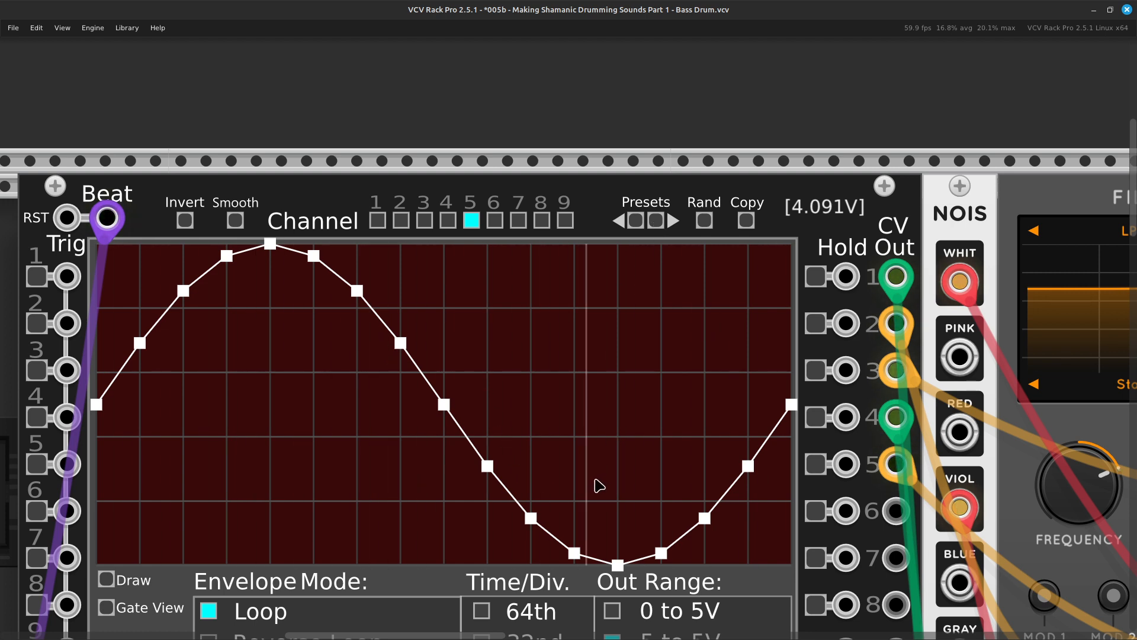
key("Down")
key("Right")
key("Up")
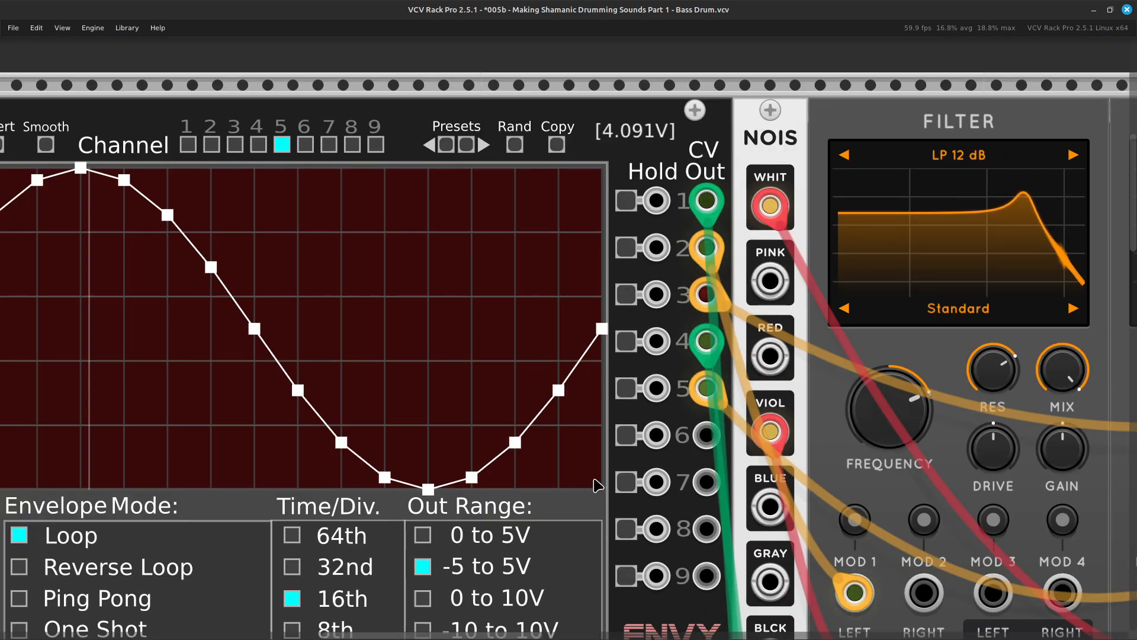
key("Right")
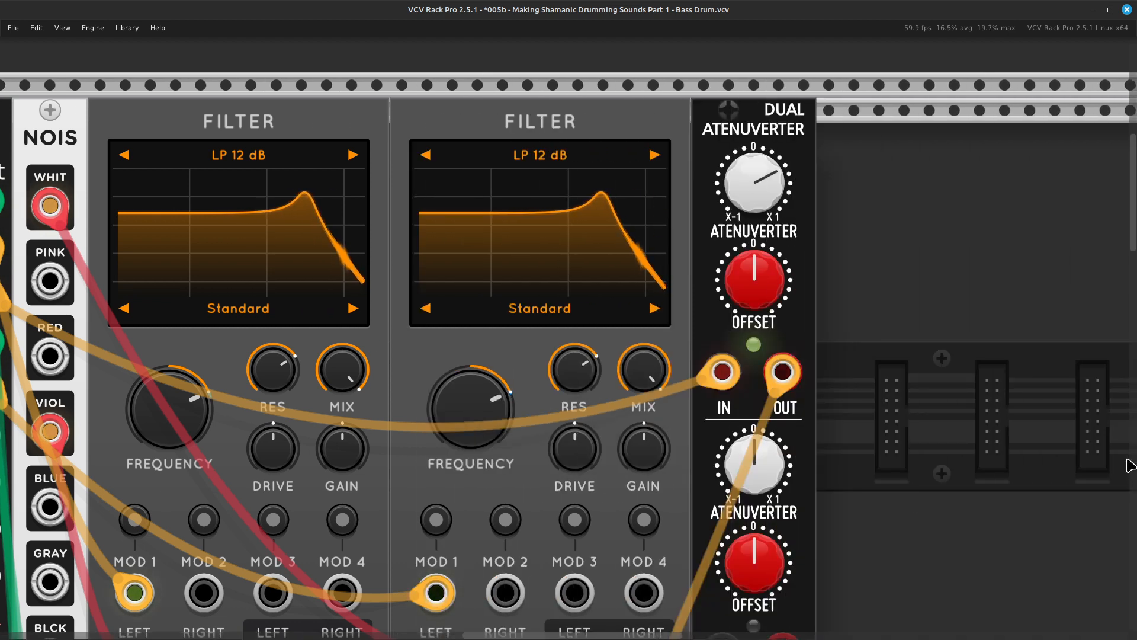
key("Left")
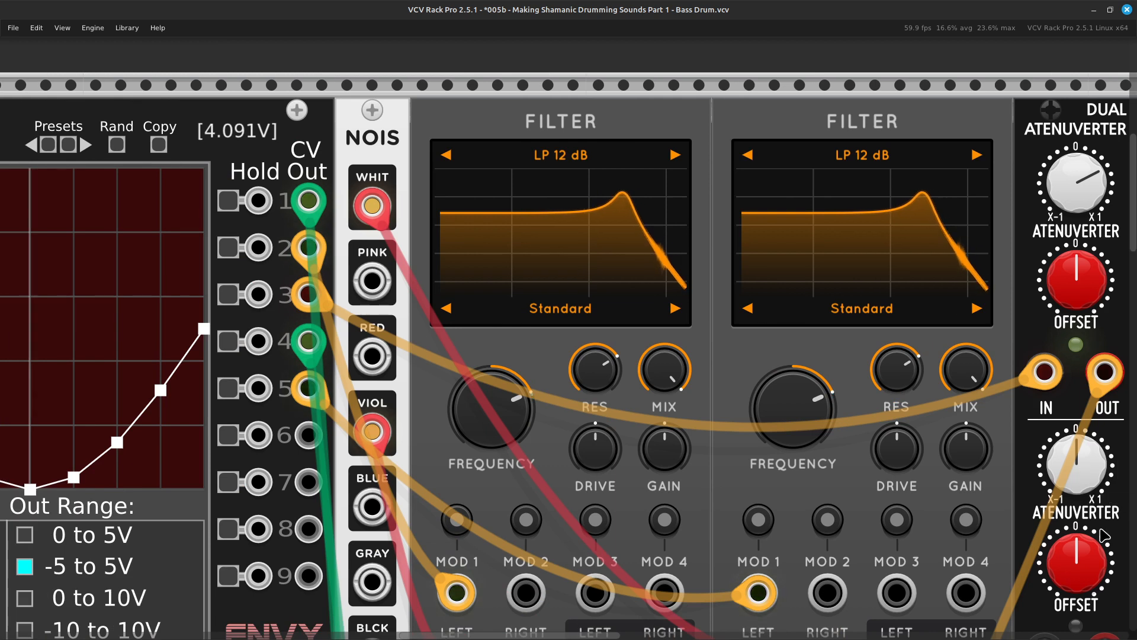
key("Right")
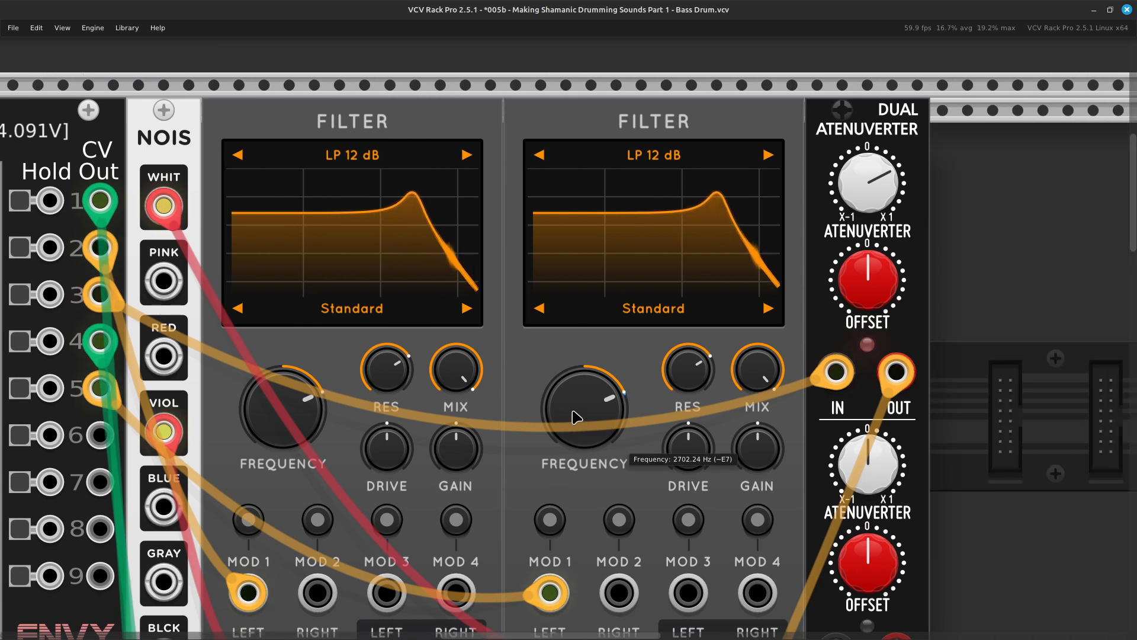
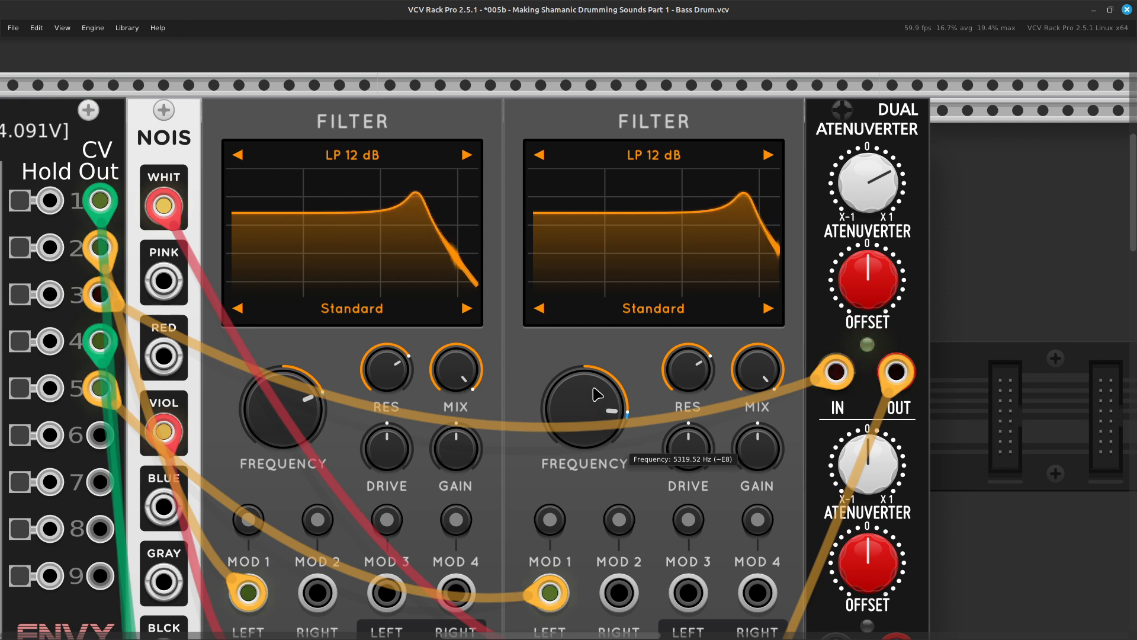
Select ENVY-9 channel 6 and cycle its presets forward to the single-cycle cosine envelope that starts and ends at its maximum.
scroll(597, 394, "left", 5)
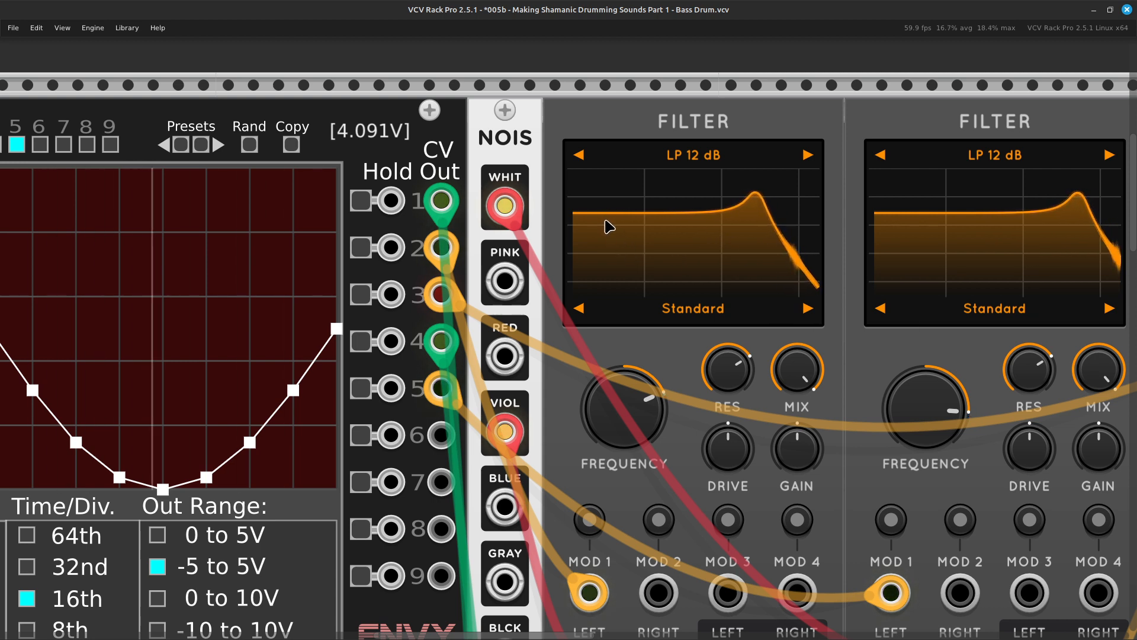
scroll(610, 225, "left", 6)
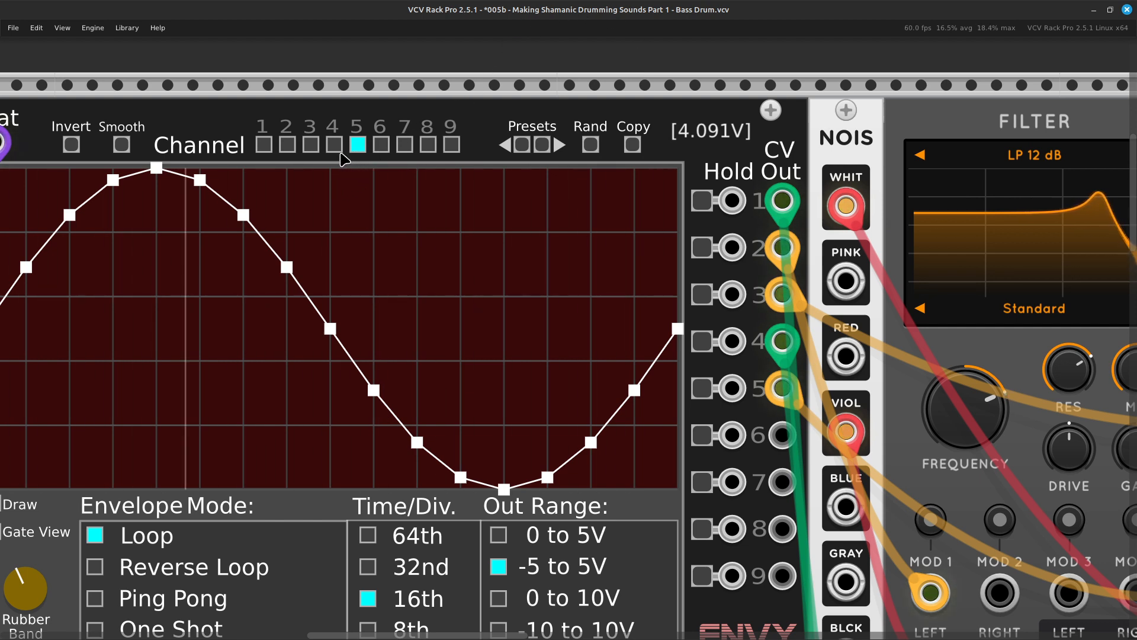
left_click(312, 148)
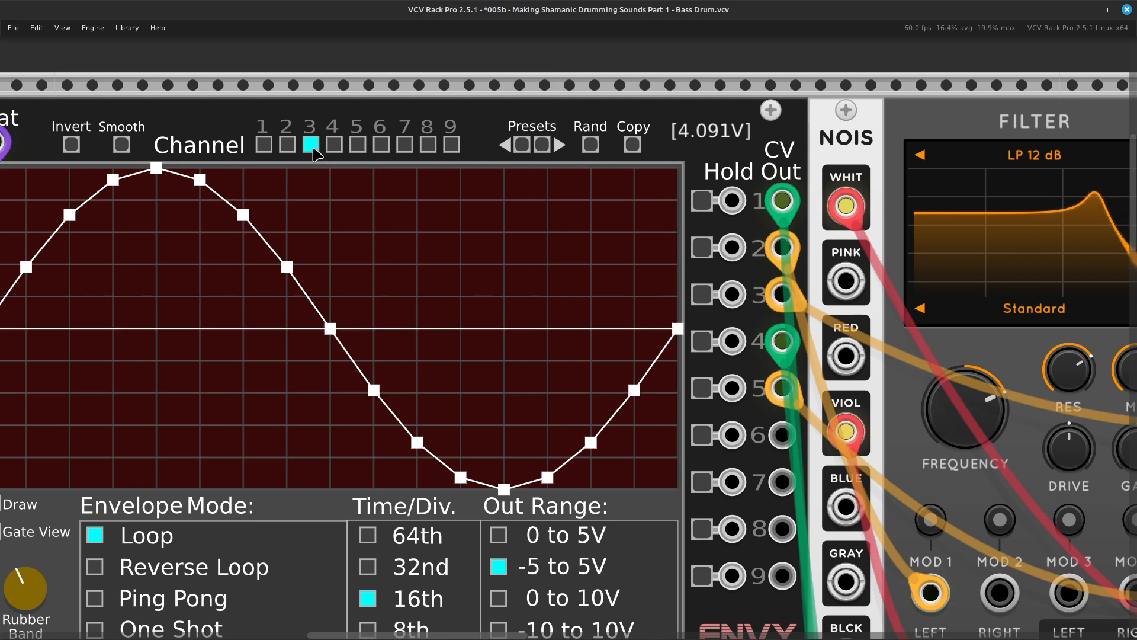
left_click(381, 146)
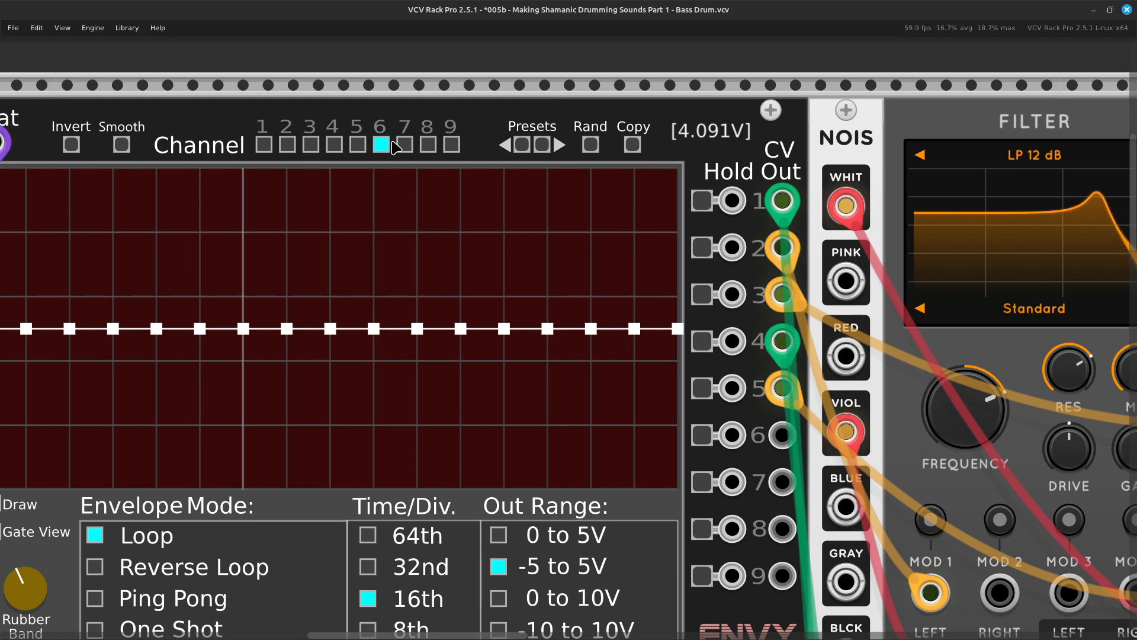
scroll(395, 148, "right", 5)
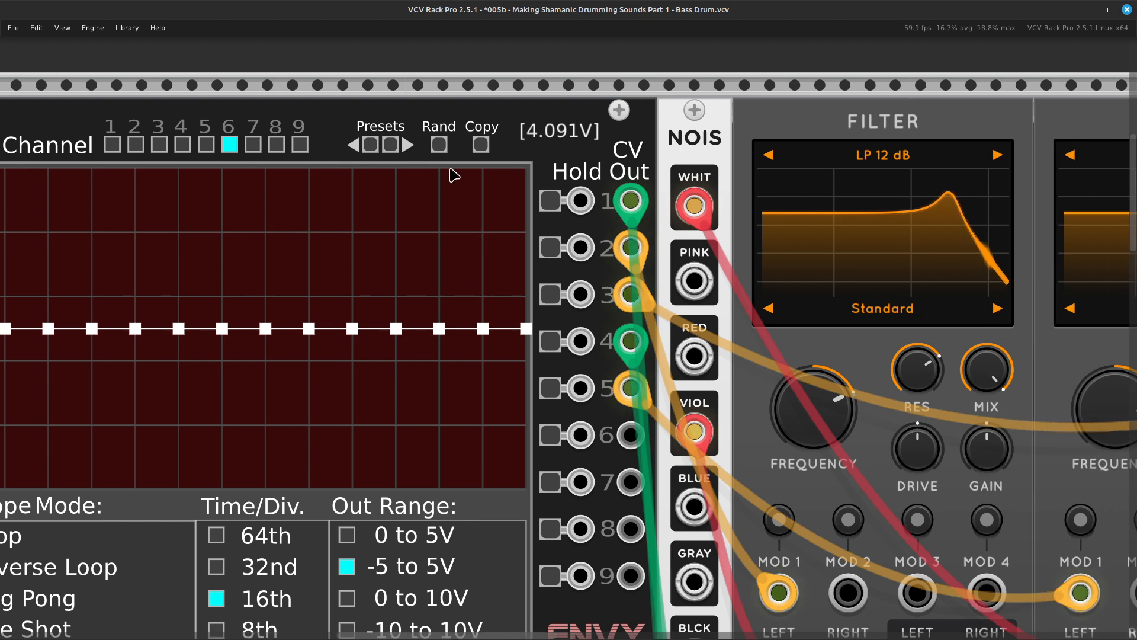
scroll(459, 182, "left", 3)
left_click(468, 148)
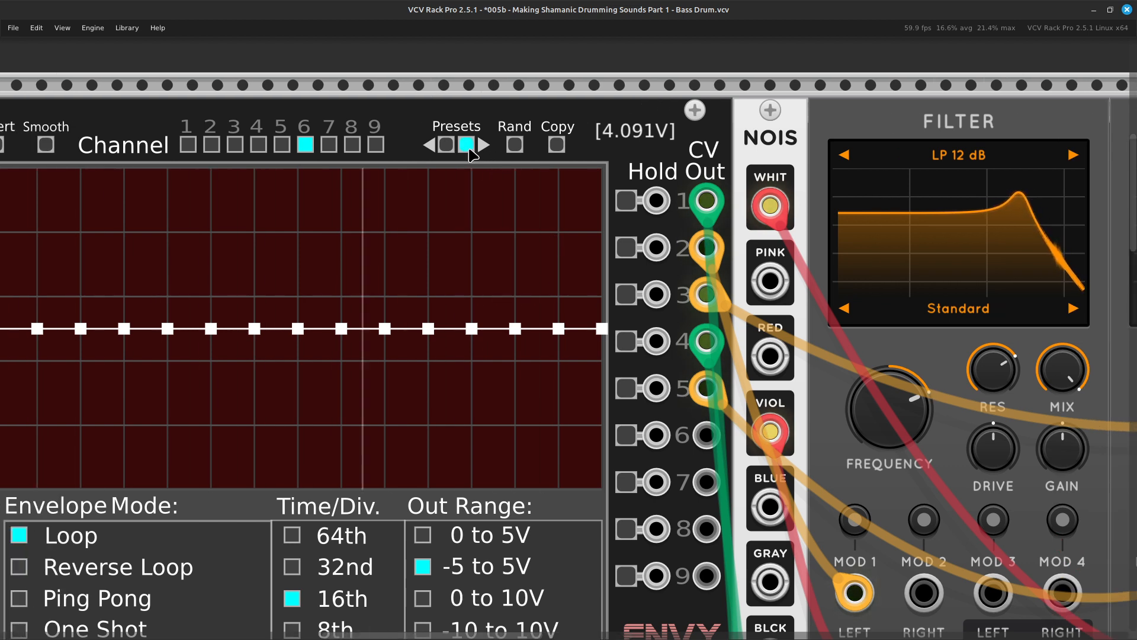
left_click(466, 145)
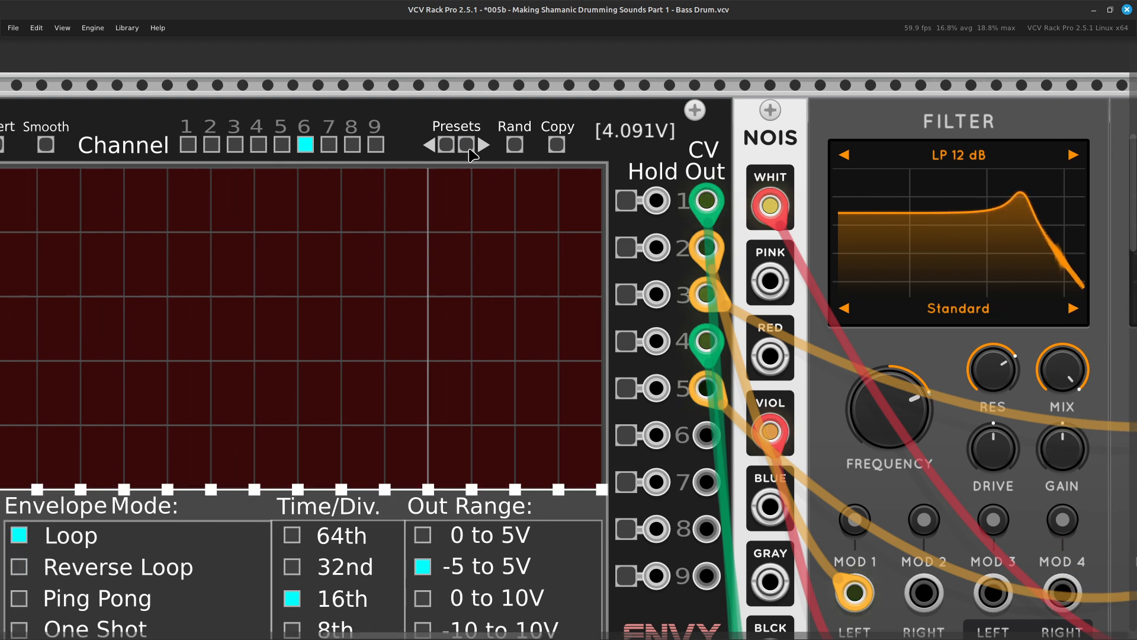
left_click(468, 148)
left_click(468, 148)
left_click(468, 148)
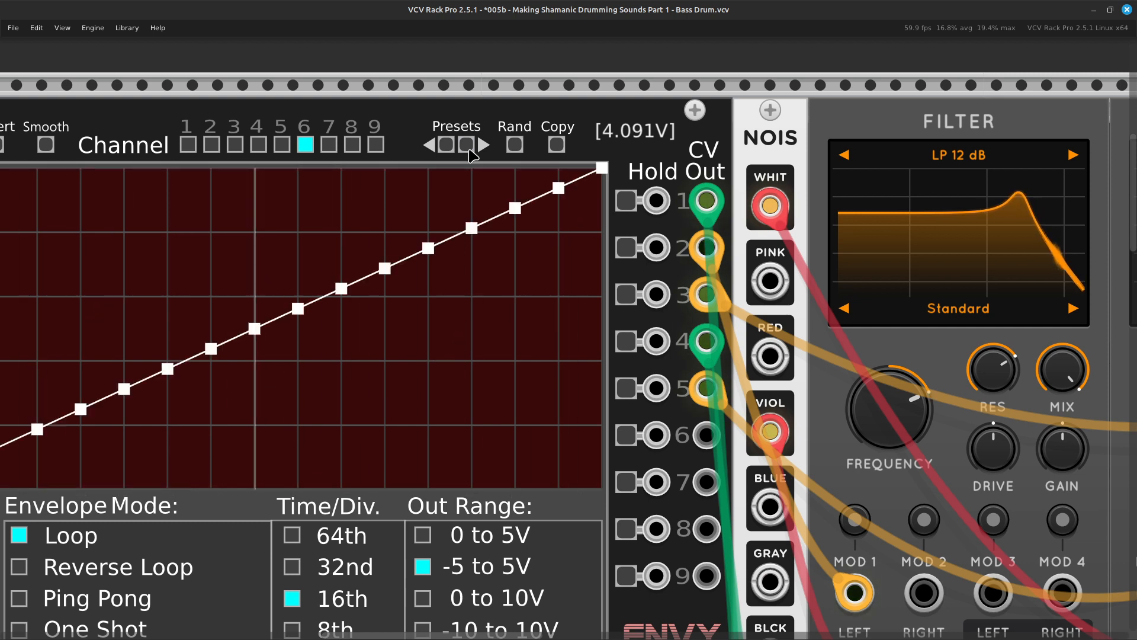
left_click(467, 148)
left_click(467, 148)
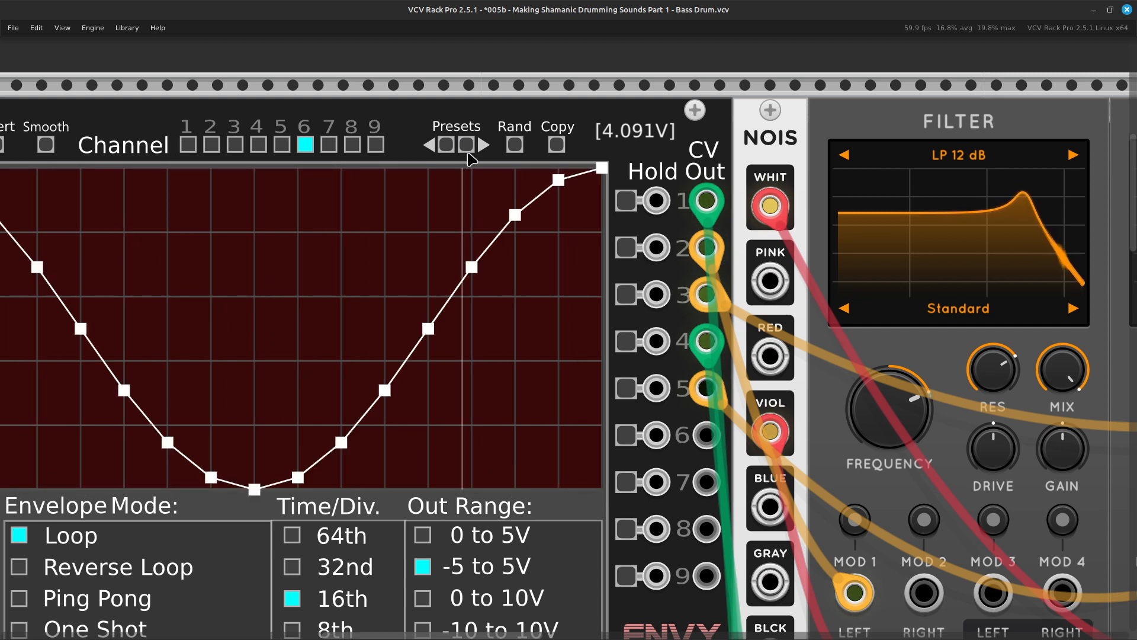
left_click(468, 148)
Patch a yellow cable from ENVY-9 CV Out 6 to the Dual Atenuverter's second input and set its channel 2 gain to about 0.39.
scroll(468, 153, "right", 5)
scroll(462, 391, "down", 2)
scroll(462, 390, "down", 1)
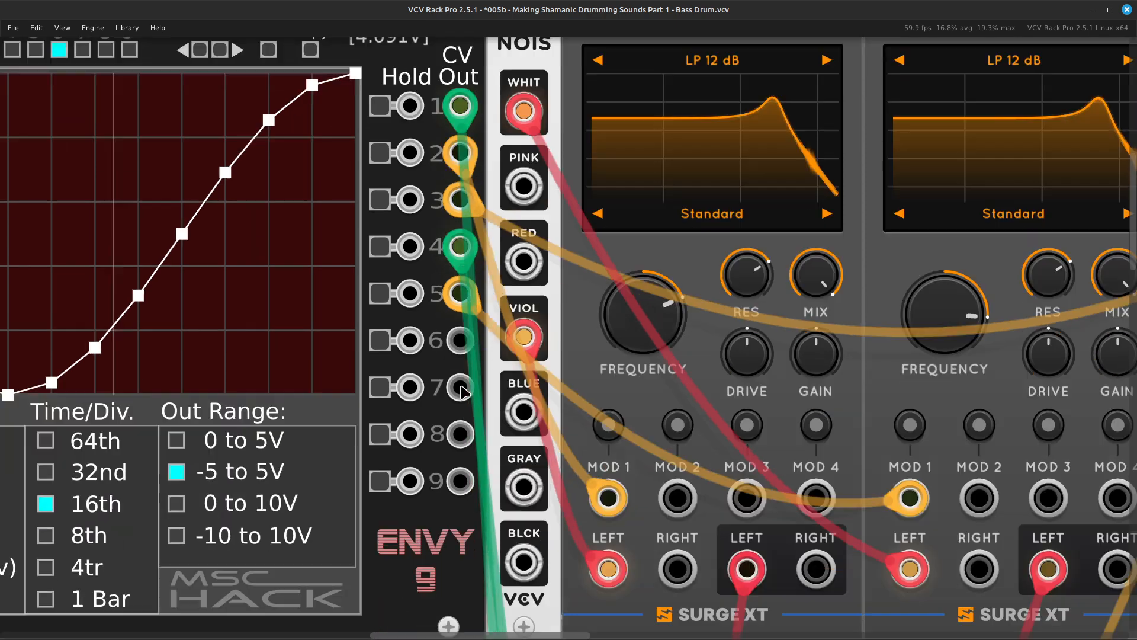
right_click(466, 344)
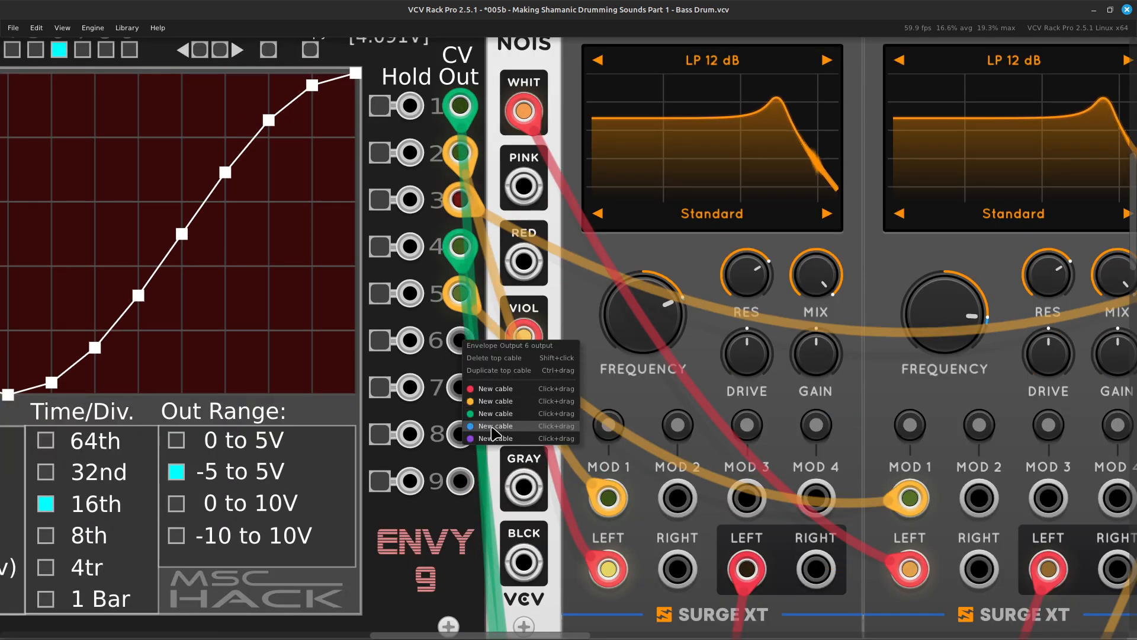
left_click_drag(495, 401, 469, 455)
scroll(534, 474, "right", 11)
scroll(533, 486, "down", 3)
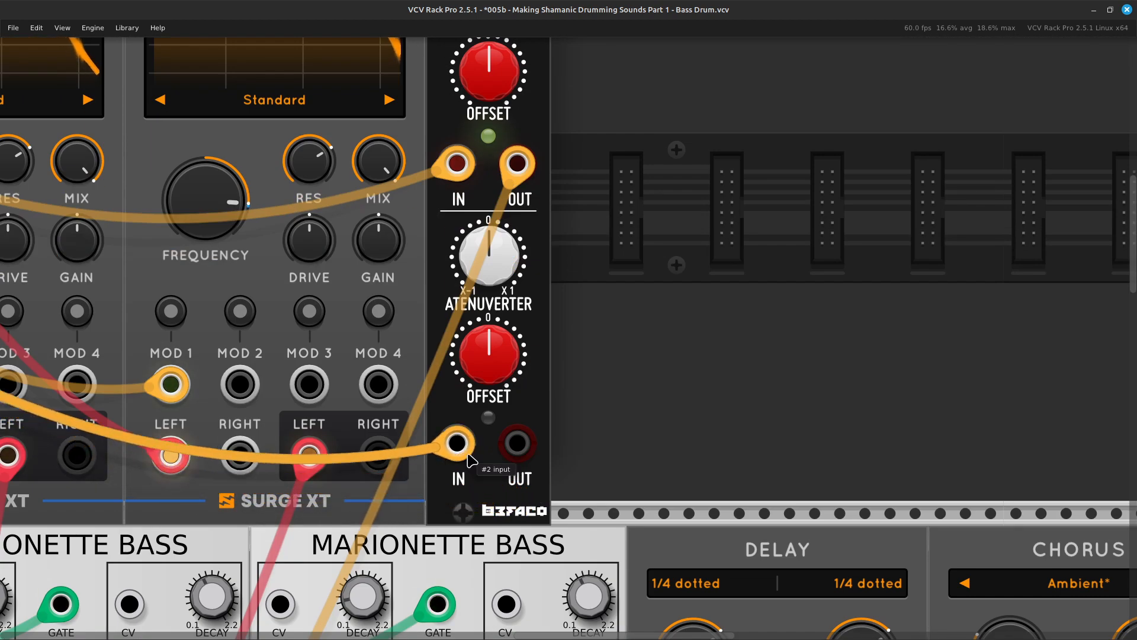
scroll(540, 377, "up", 4)
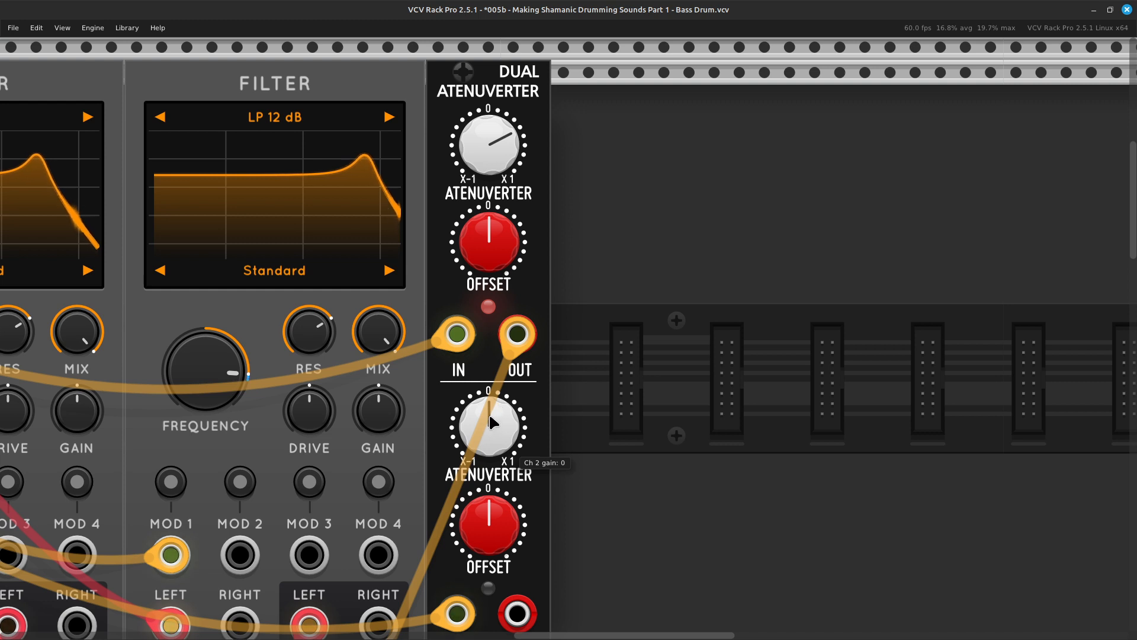
left_click_drag(483, 414, 483, 410)
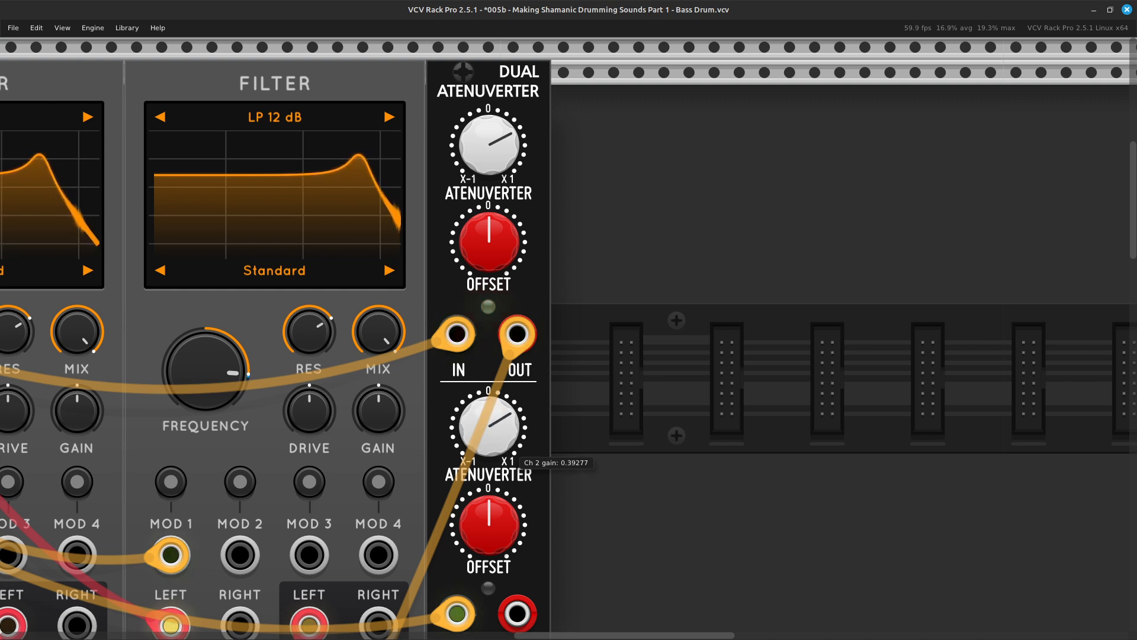
Patch a yellow cable from the Dual Atenuverter's second output to the pan CV input of MixMaster channel 4.
scroll(478, 316, "down", 5)
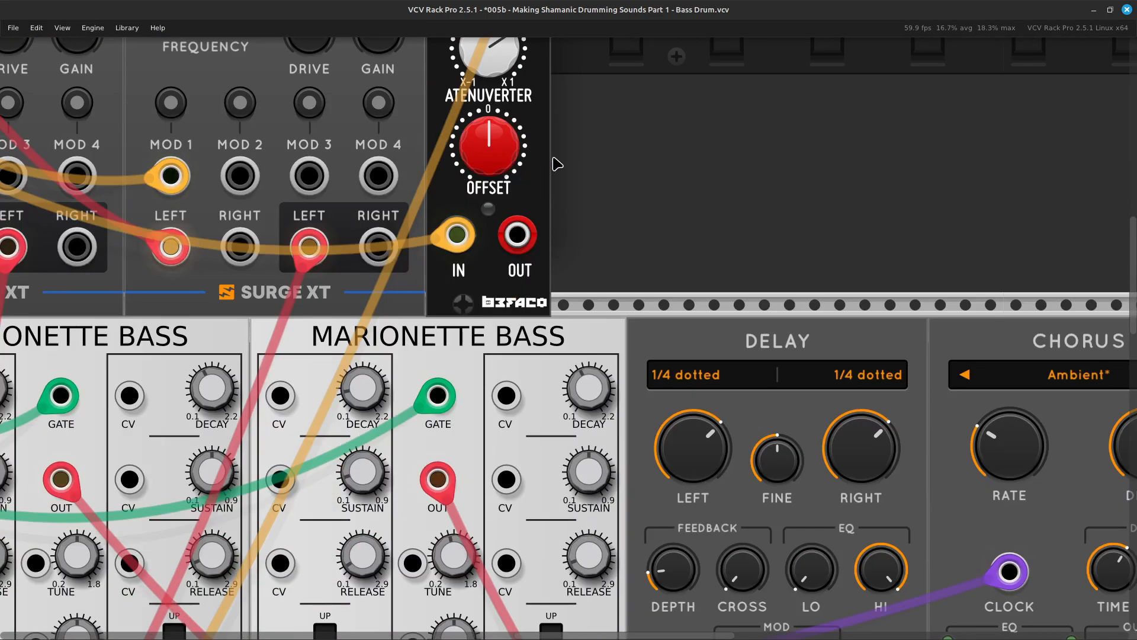
right_click(520, 232)
left_click_drag(563, 295, 539, 417)
scroll(450, 415, "left", 6)
scroll(379, 479, "left", 9)
scroll(361, 493, "down", 10)
scroll(442, 580, "right", 5)
scroll(461, 598, "right", 3)
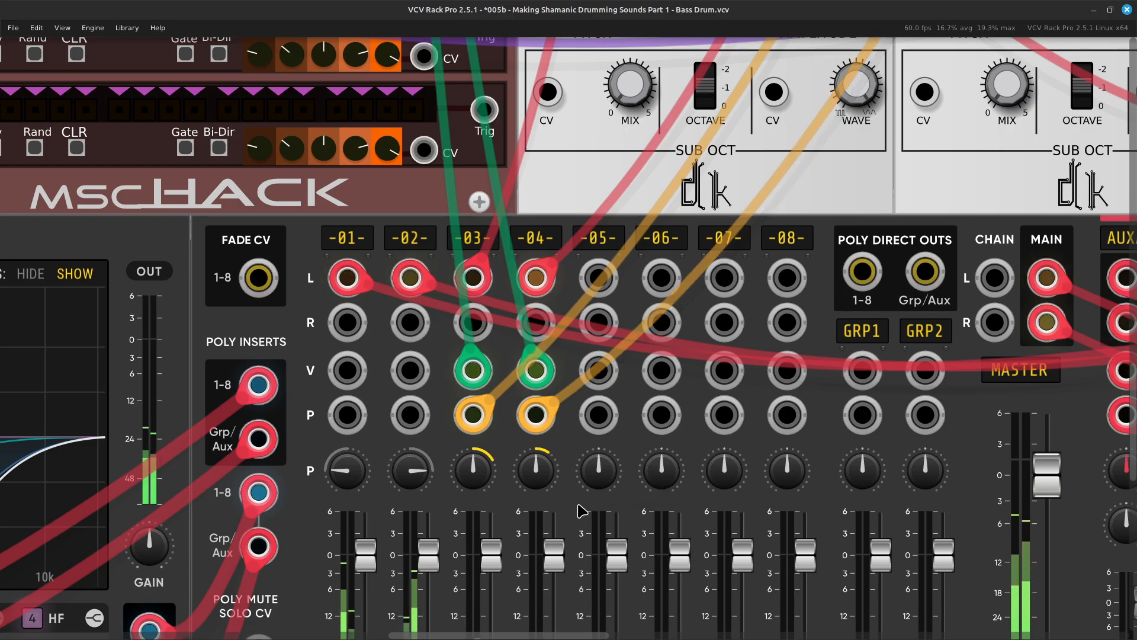
Set the time division of ENVY-9 channel 6 to 1 Bar.
scroll(533, 415, "up", 5)
scroll(465, 189, "left", 8)
scroll(454, 186, "up", 4)
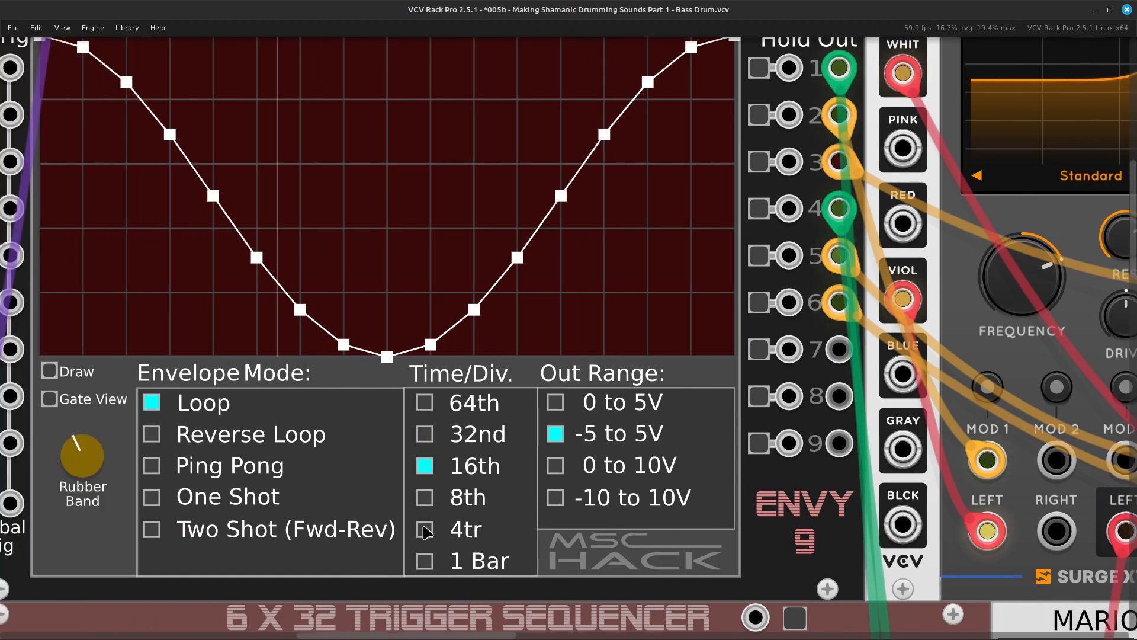
left_click(425, 561)
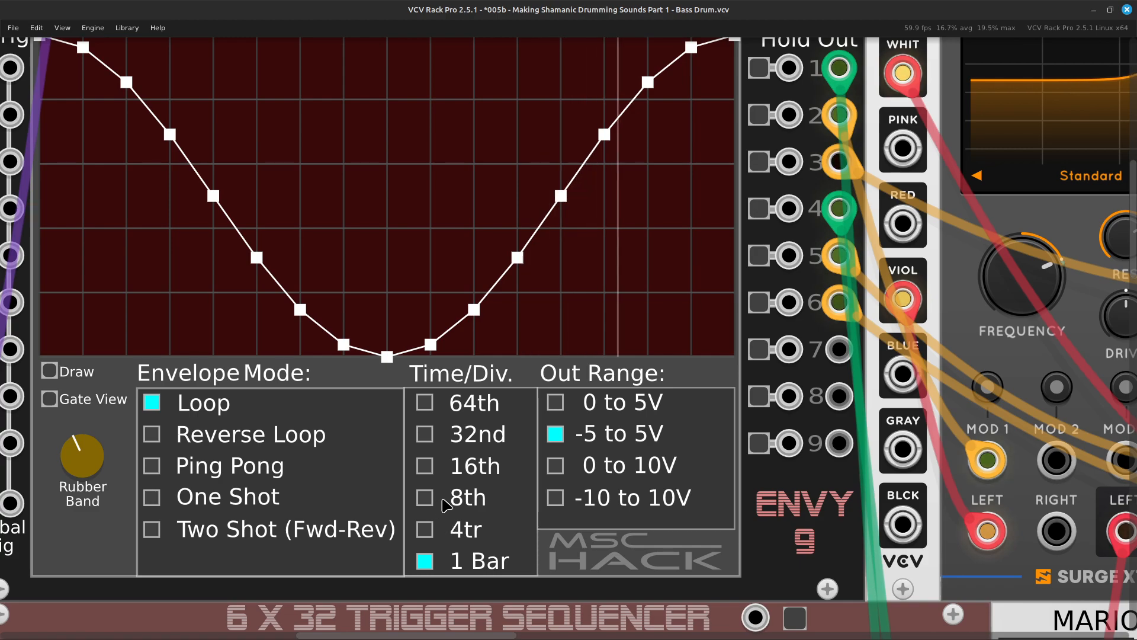
Raise the AuxSpander's aux send B for channel 4 to nearly the same amount as channel 3.
key("ctrl+minus")
key("ctrl+minus")
key("ctrl+minus")
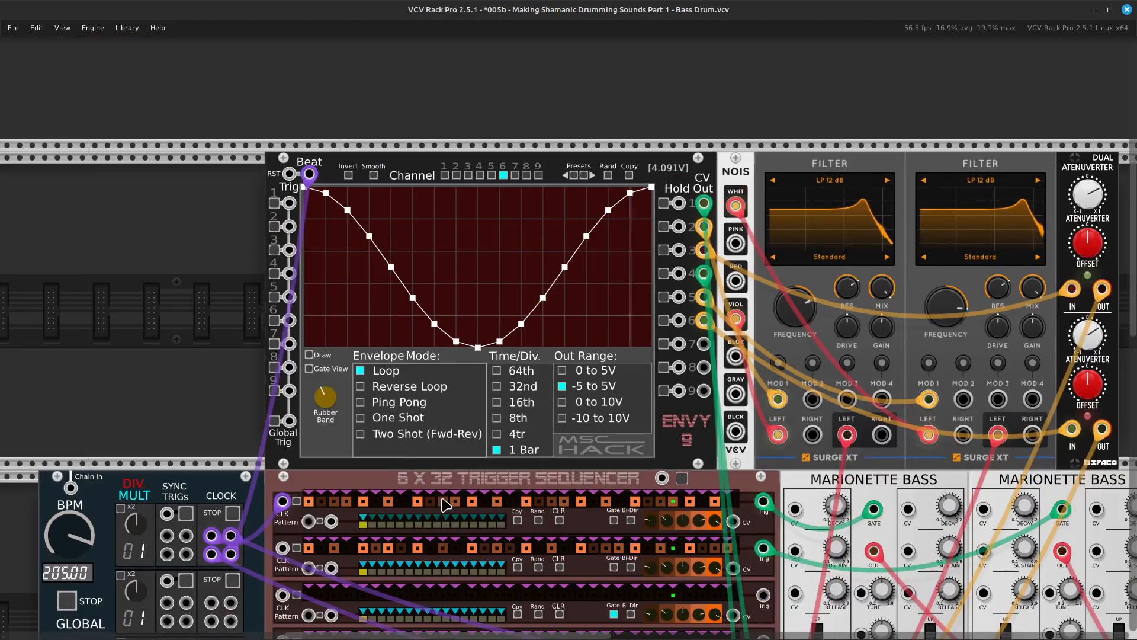
key("Down")
key("Right")
key("Down")
key("Down")
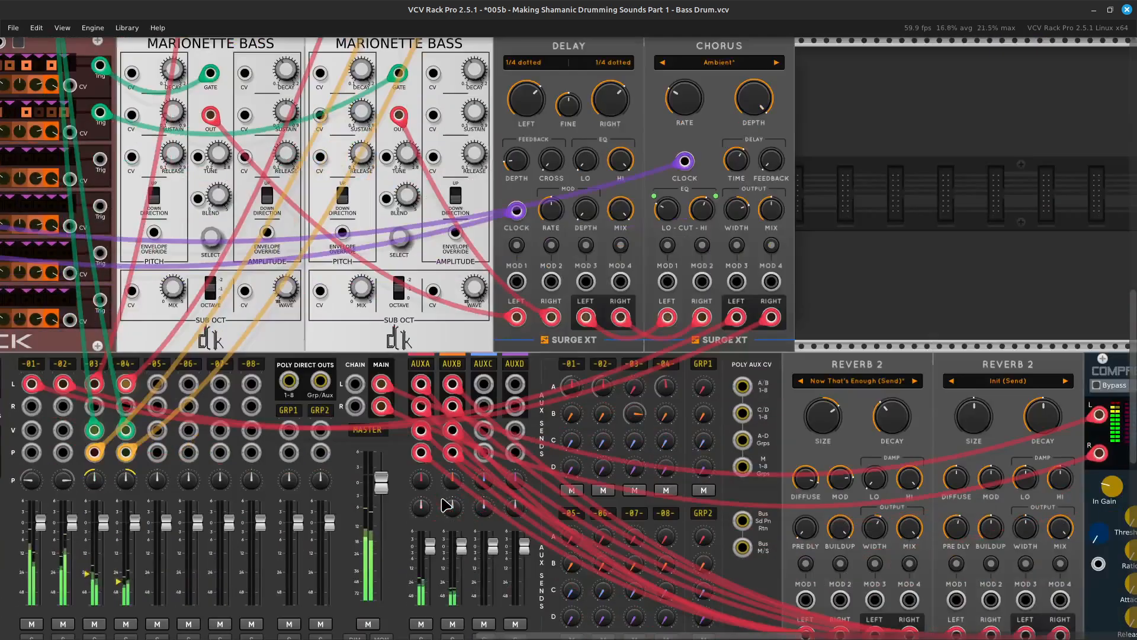
key("Right")
key("Right")
key("ctrl+equal")
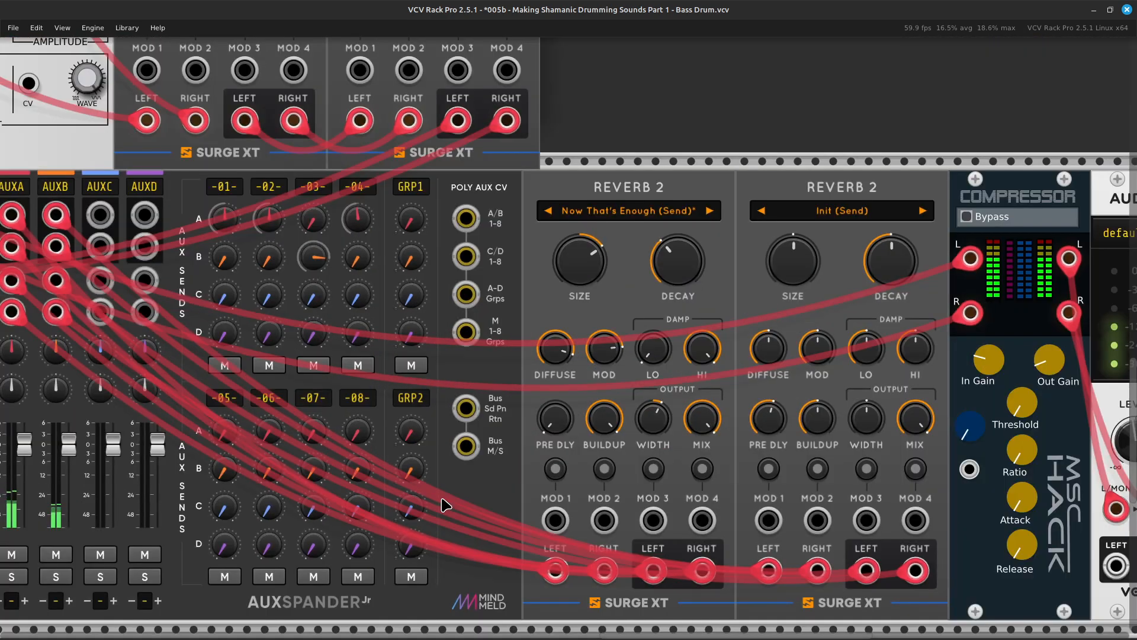
key("Left")
key("Left")
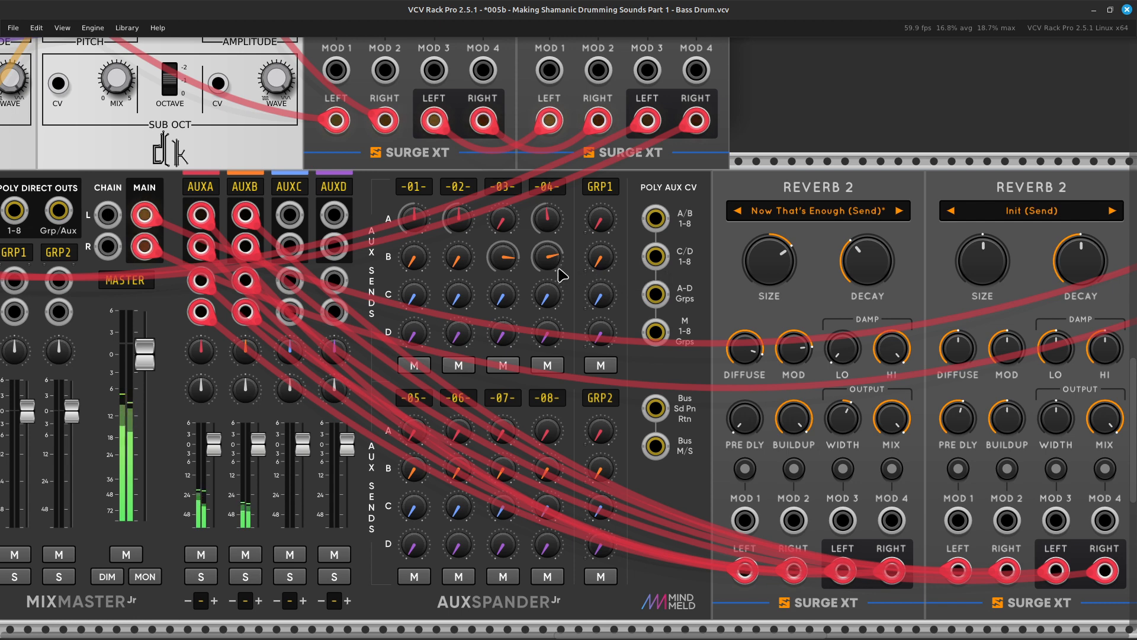
Move the first Surge XT Filter's left input cable from the violet noise output to blue, and finally to black.
scroll(561, 276, "down", 5)
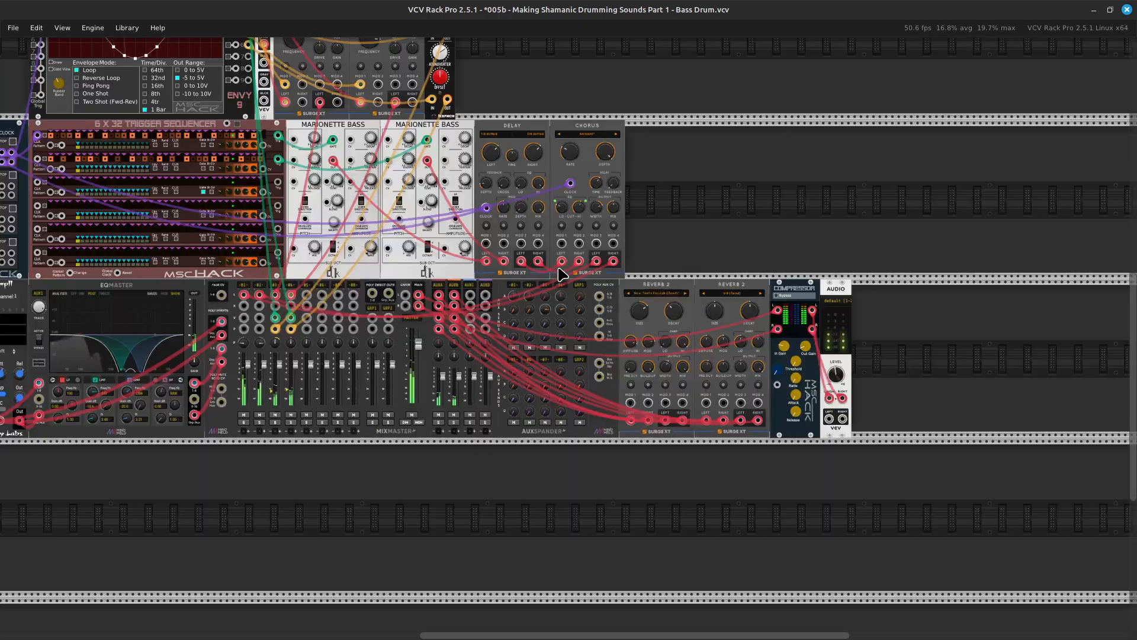
scroll(561, 275, "up", 2)
key("Up")
key("Left")
key("Right")
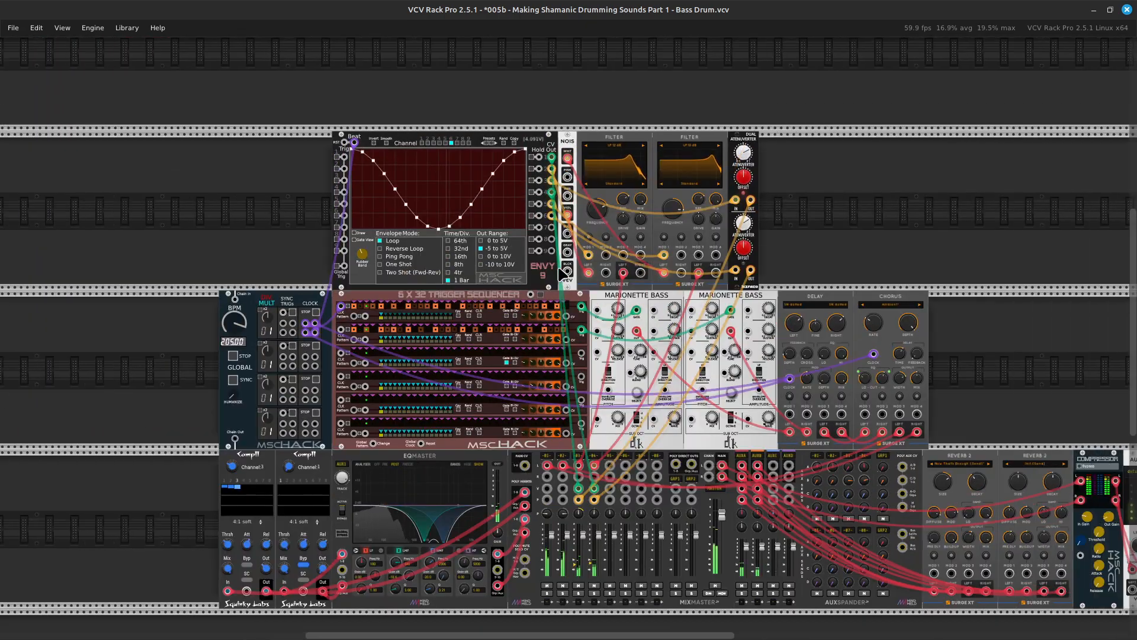
key("ctrl+equal")
key("ctrl+equal")
key("ctrl+equal")
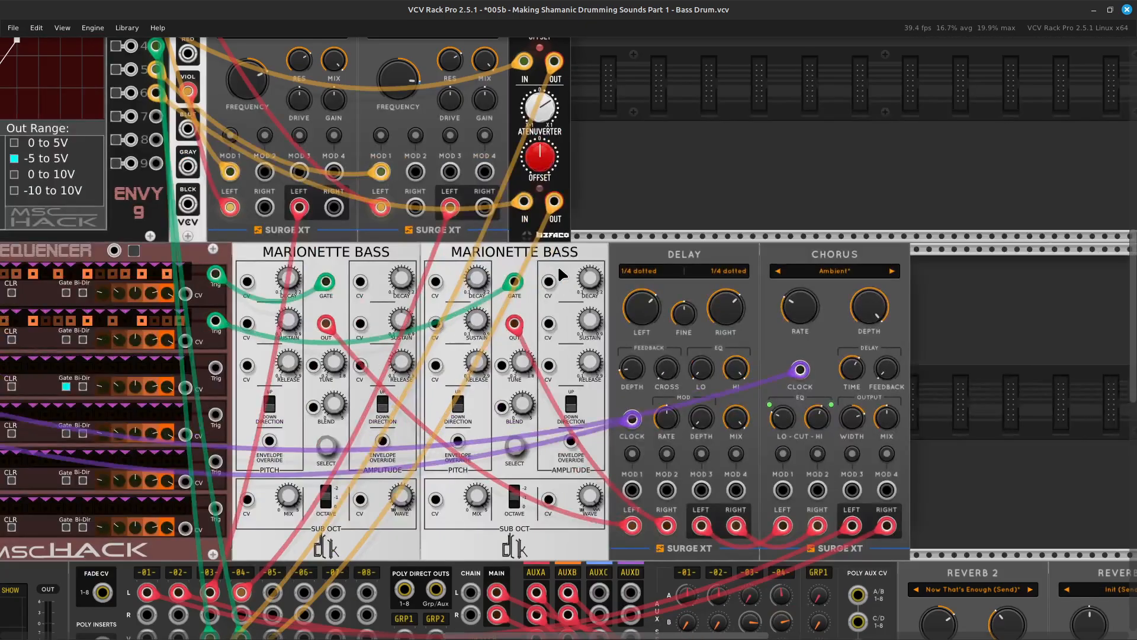
scroll(558, 267, "up", 9)
scroll(558, 268, "left", 15)
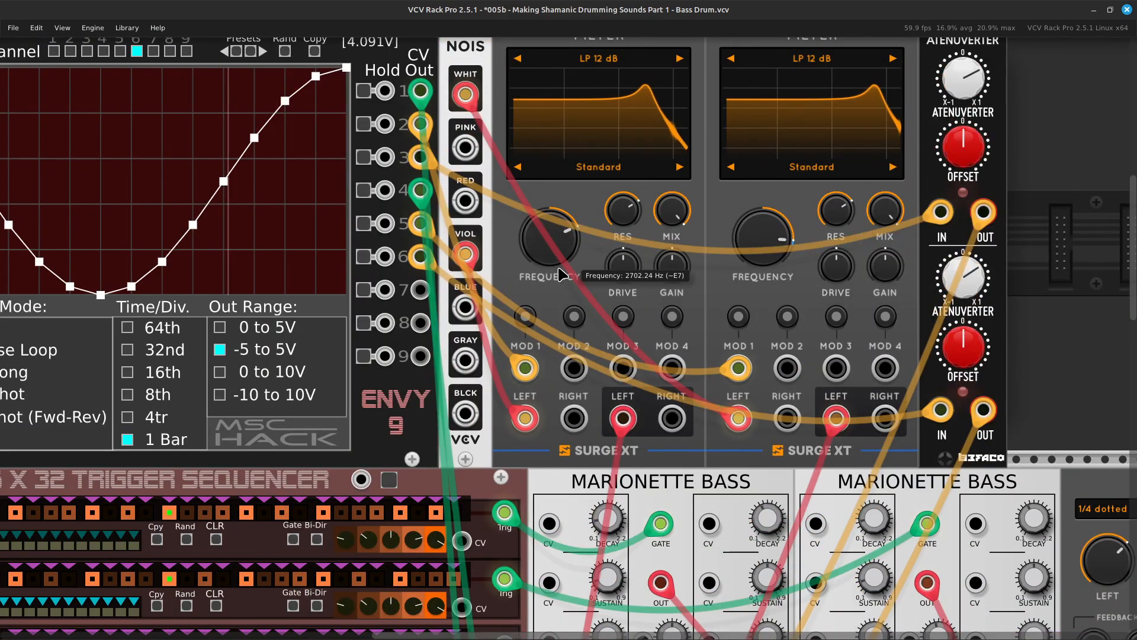
scroll(559, 268, "up", 4)
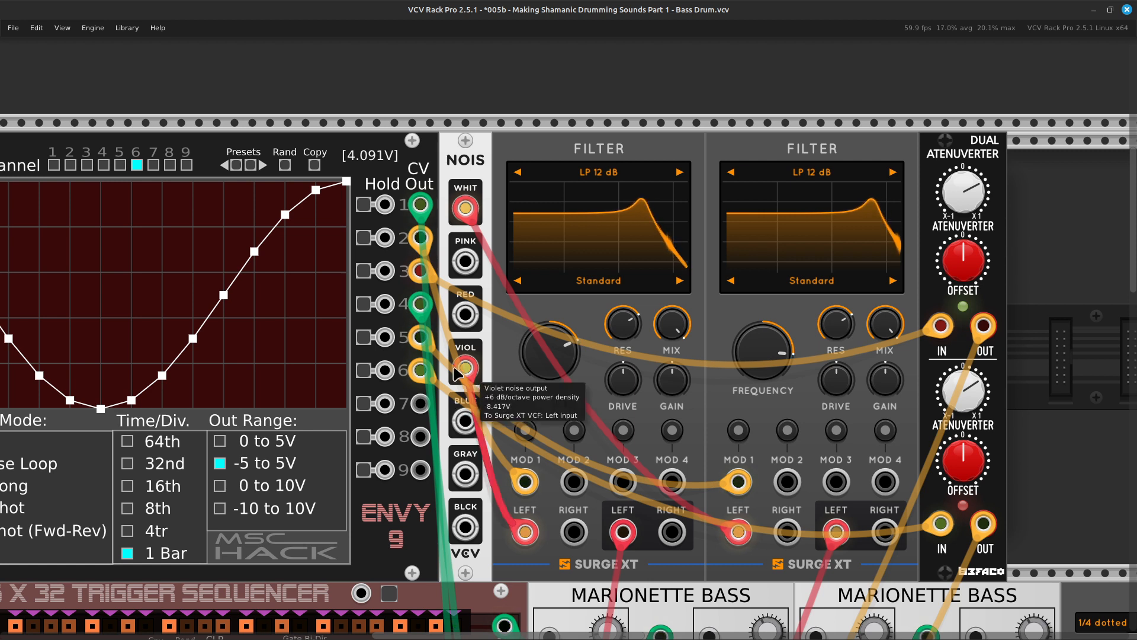
left_click_drag(467, 375, 468, 421)
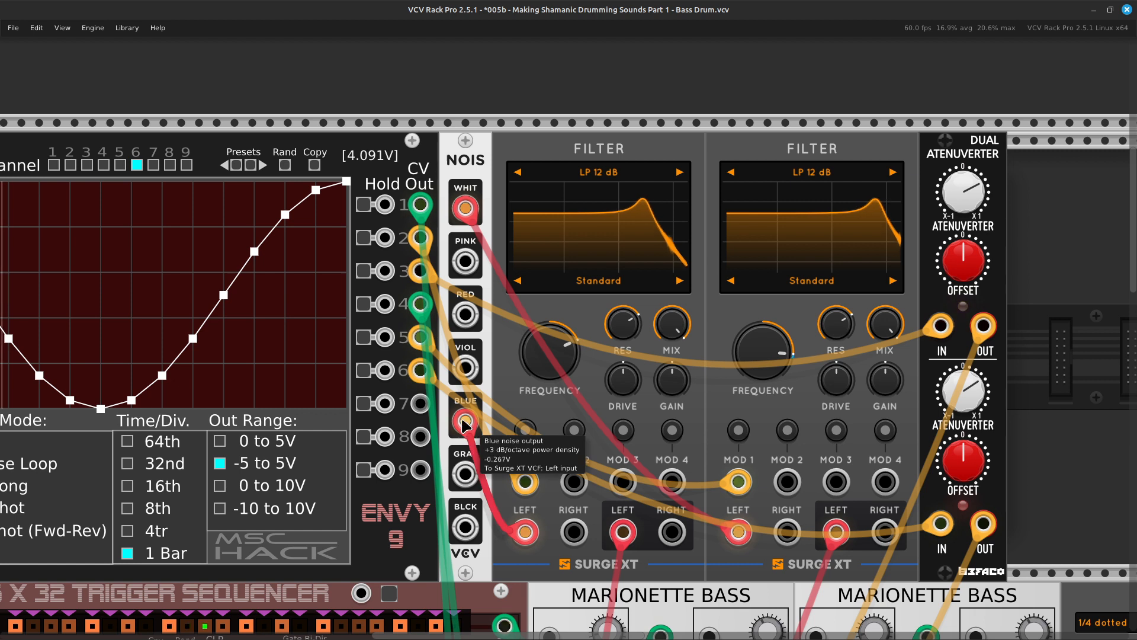
left_click_drag(456, 431, 465, 527)
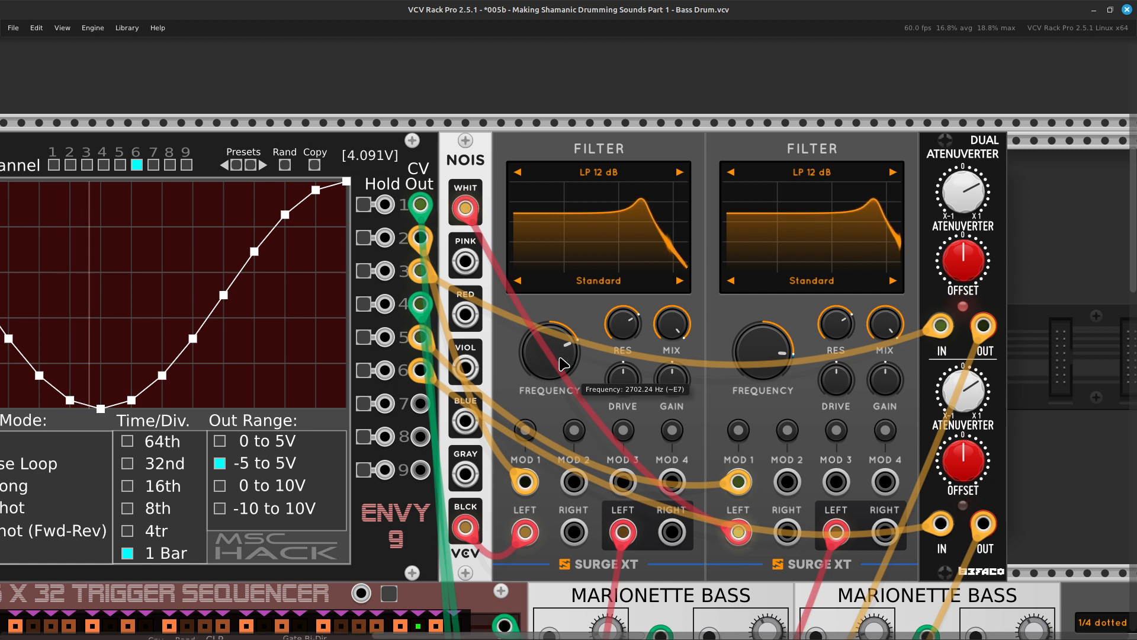
Raise the first Surge XT Filter's frequency and move the second filter's left input cable from the white to the black noise output.
left_click_drag(550, 352, 549, 338)
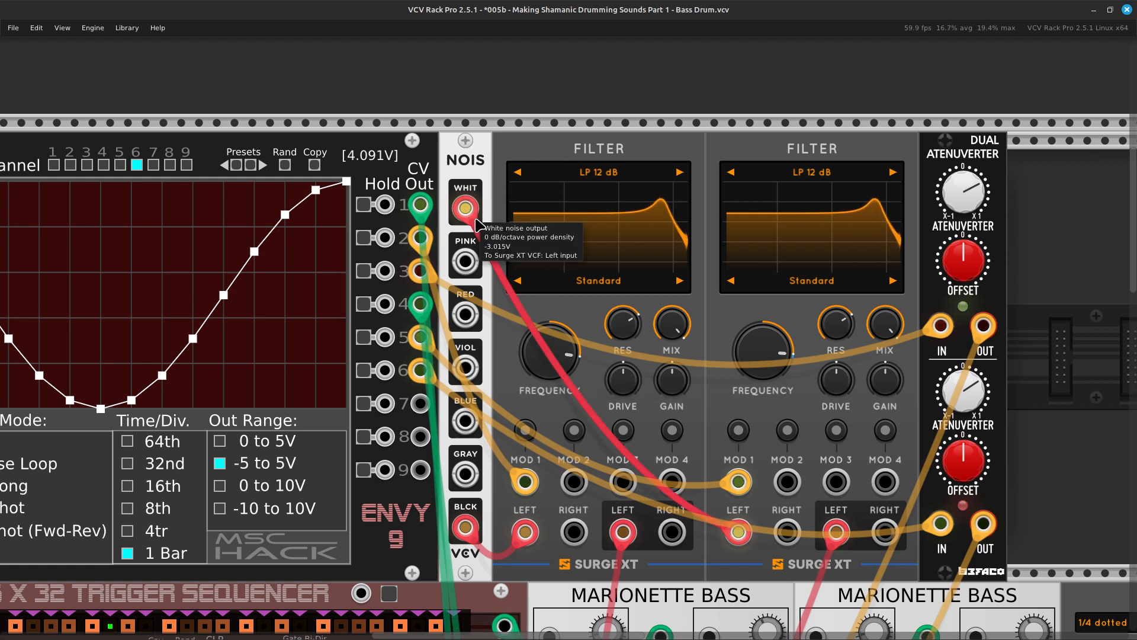
left_click_drag(465, 207, 462, 526)
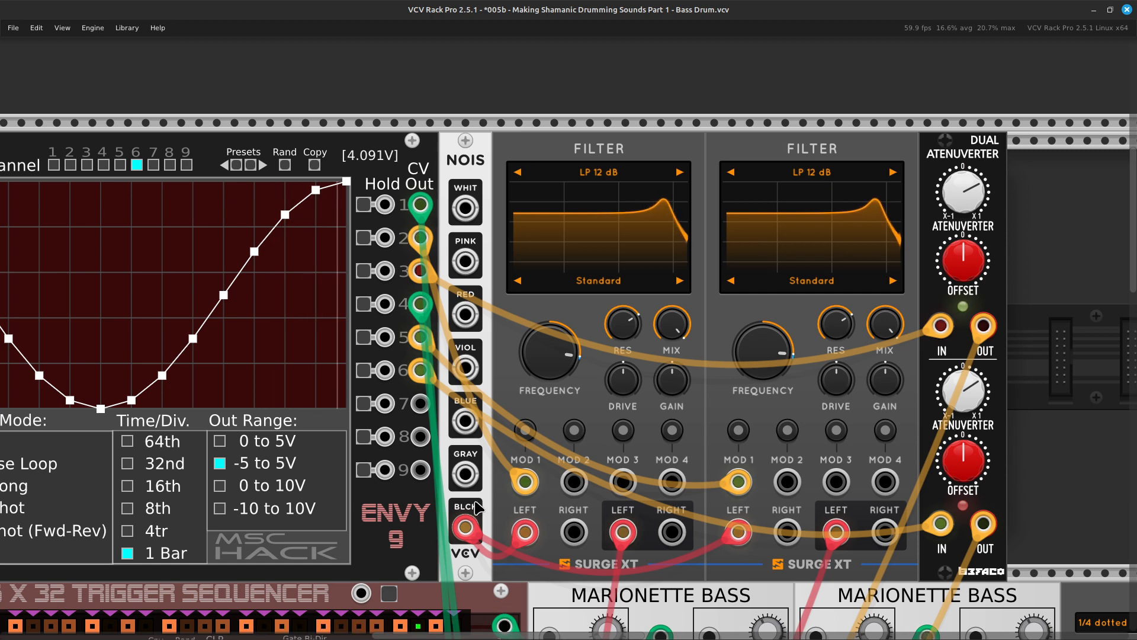
Examine the levels of the shaker channels 3 and 4 on the MixMaster.
scroll(476, 508, "down", 4)
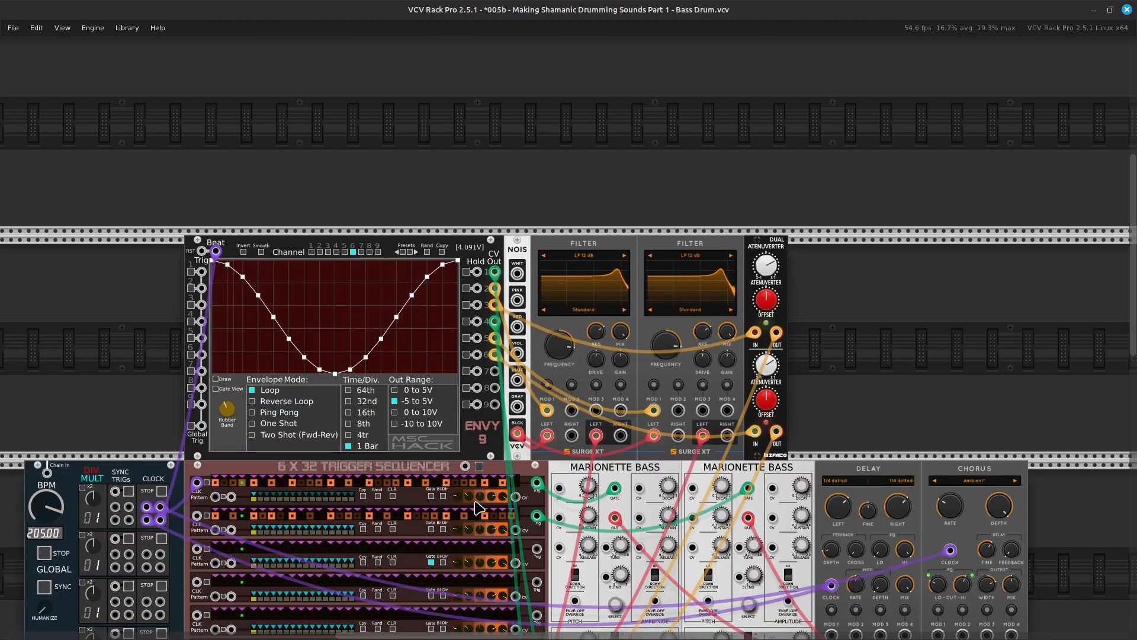
scroll(475, 508, "down", 3)
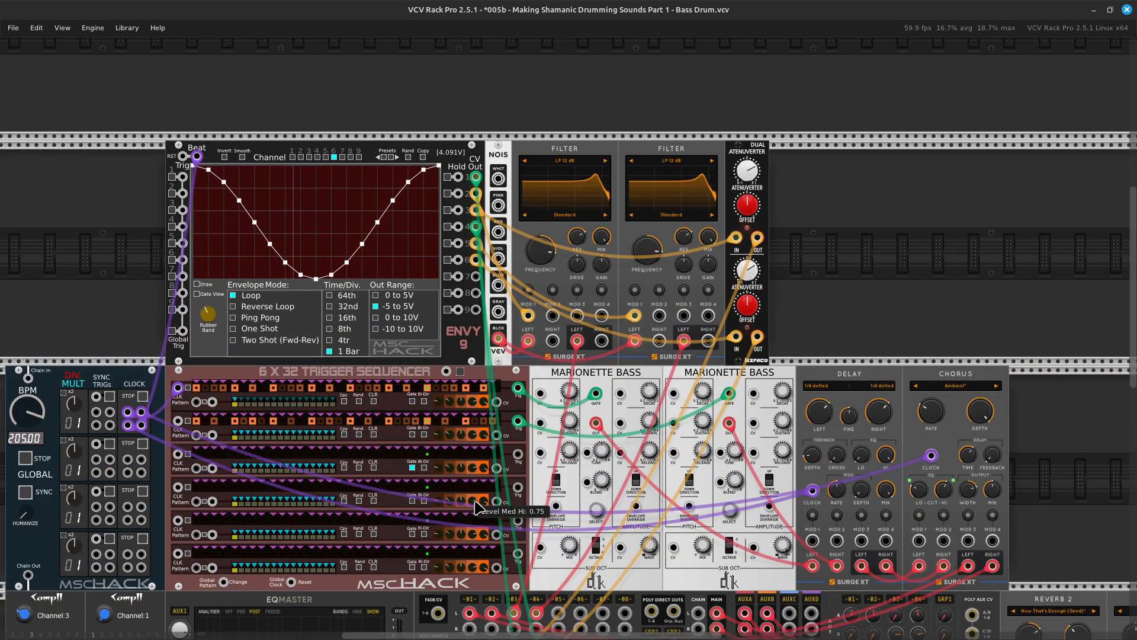
scroll(479, 508, "down", 10)
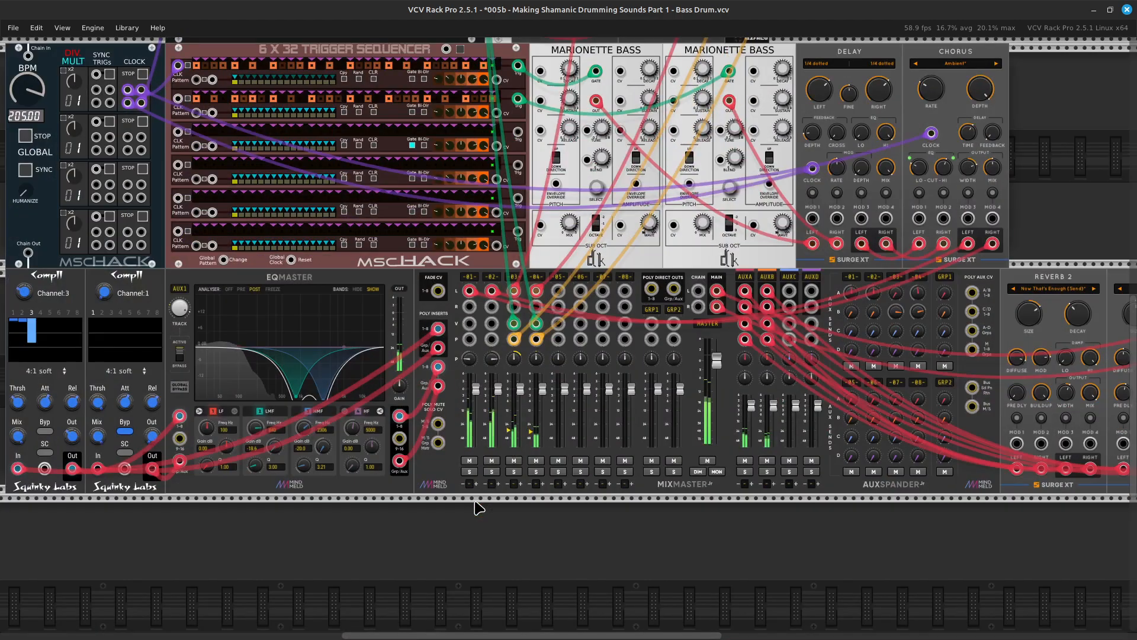
scroll(478, 508, "up", 4)
scroll(479, 508, "down", 2)
scroll(479, 509, "up", 3)
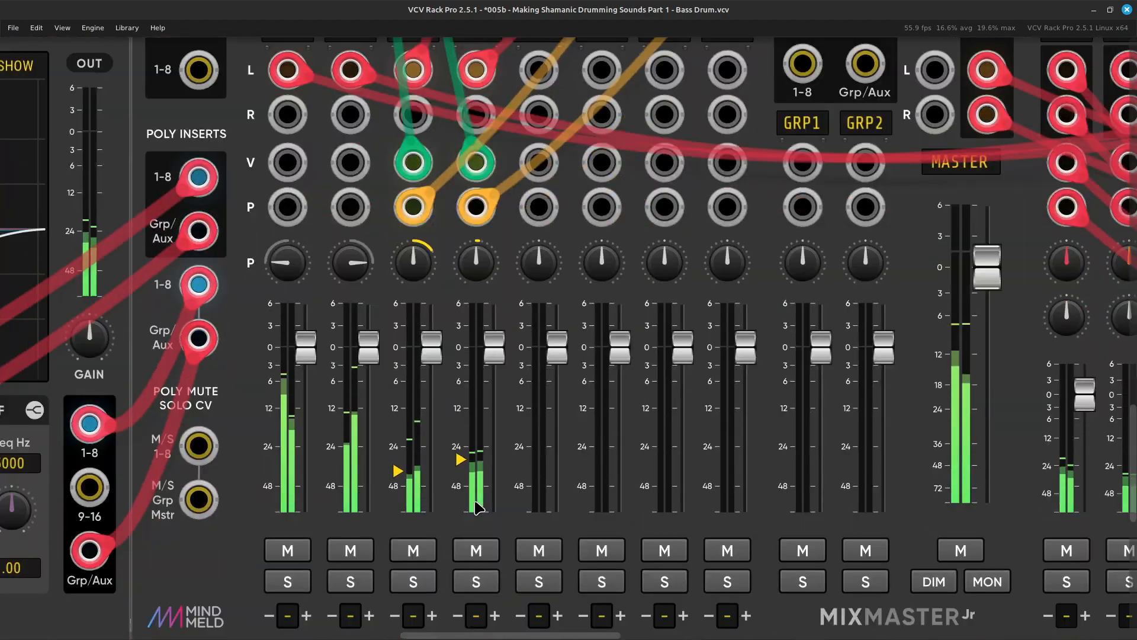
Set the time division of the ENVY-9's channel 6 envelope to 4tr.
scroll(478, 508, "up", 2)
scroll(479, 508, "down", 4)
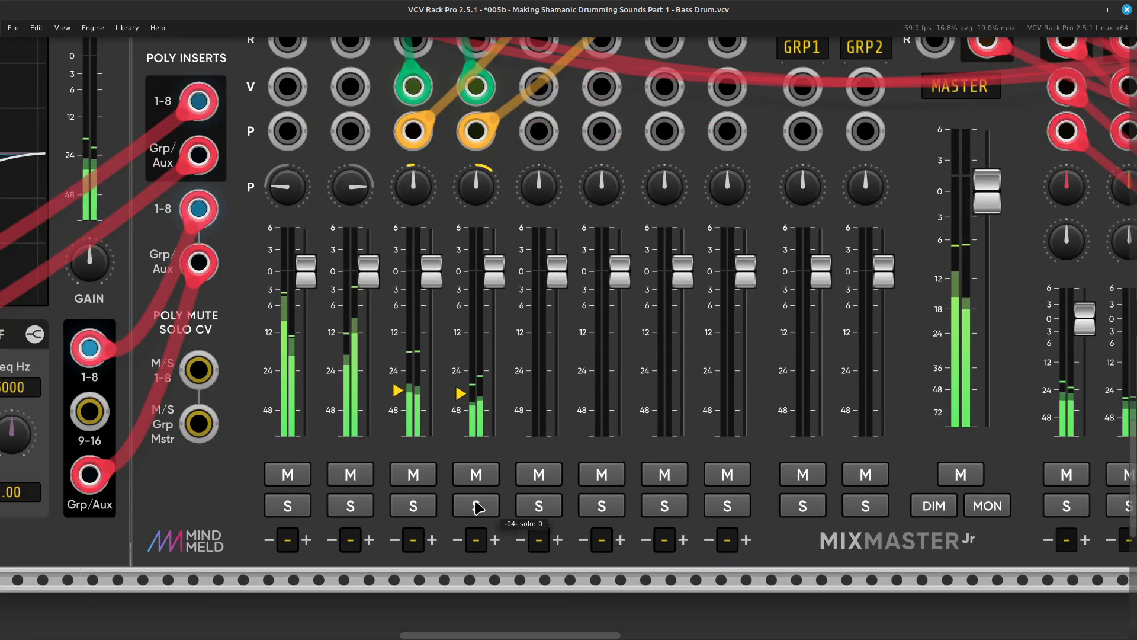
scroll(479, 508, "up", 2)
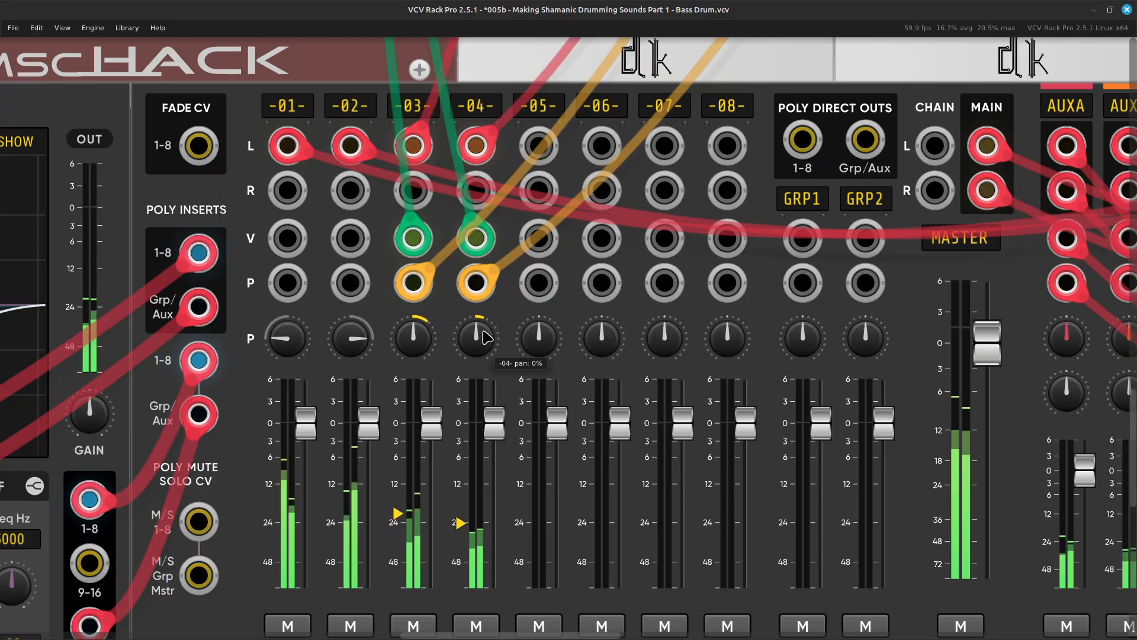
scroll(500, 271, "up", 15)
key("Up")
key("Left")
key("Left")
key("Left")
key("Left")
key("Left")
key("Left")
key("Left")
key("Left")
key("Left")
key("Left")
key("Left")
key("Left")
key("Left")
key("Left")
key("Left")
key("Left")
key("Left")
key("Left")
key("Left")
key("Left")
key("Up")
key("Up")
key("Up")
key("Up")
key("Up")
key("Up")
key("Down")
key("Down")
key("Down")
key("Down")
key("Left")
key("Left")
key("Left")
key("Left")
key("Down")
key("Down")
key("Down")
key("Down")
key("Down")
key("Down")
key("Down")
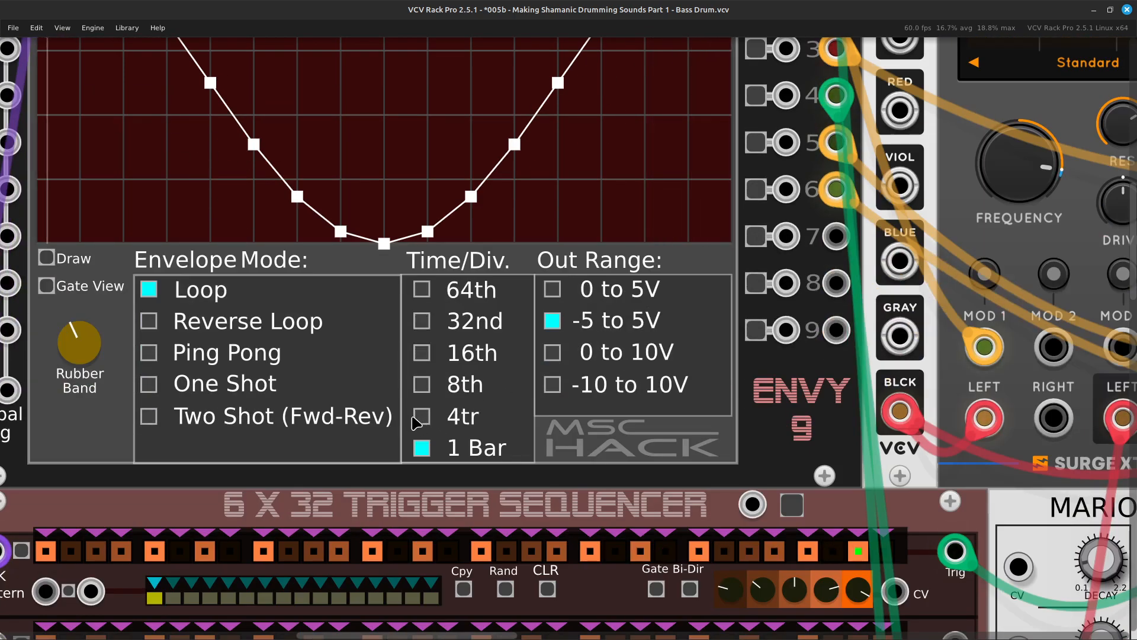
left_click(430, 421)
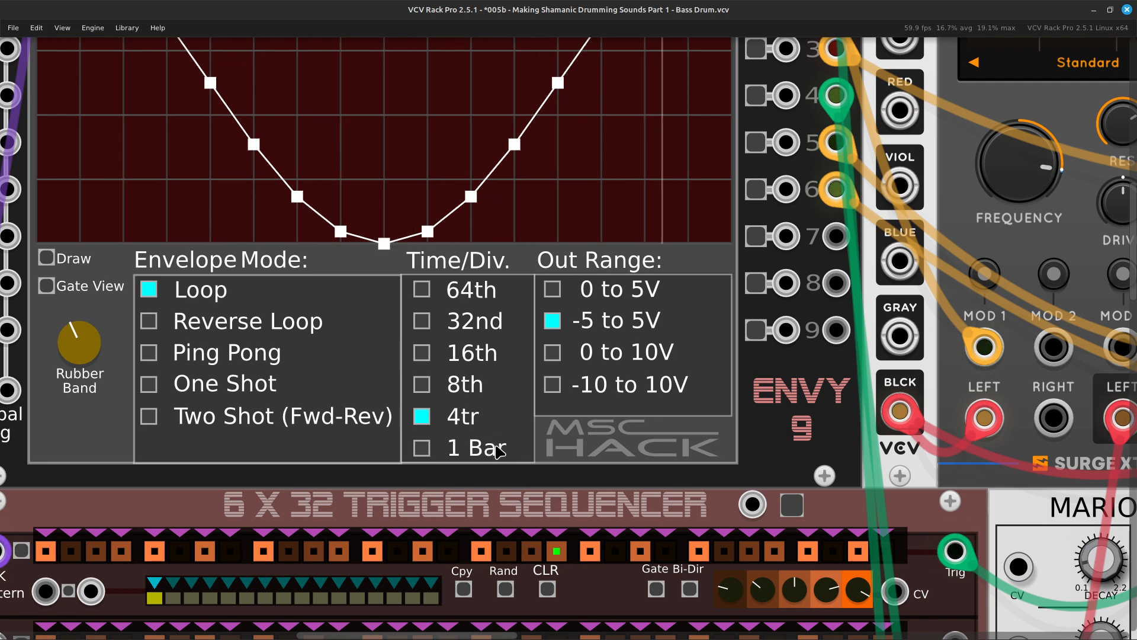
scroll(500, 447, "up", 3)
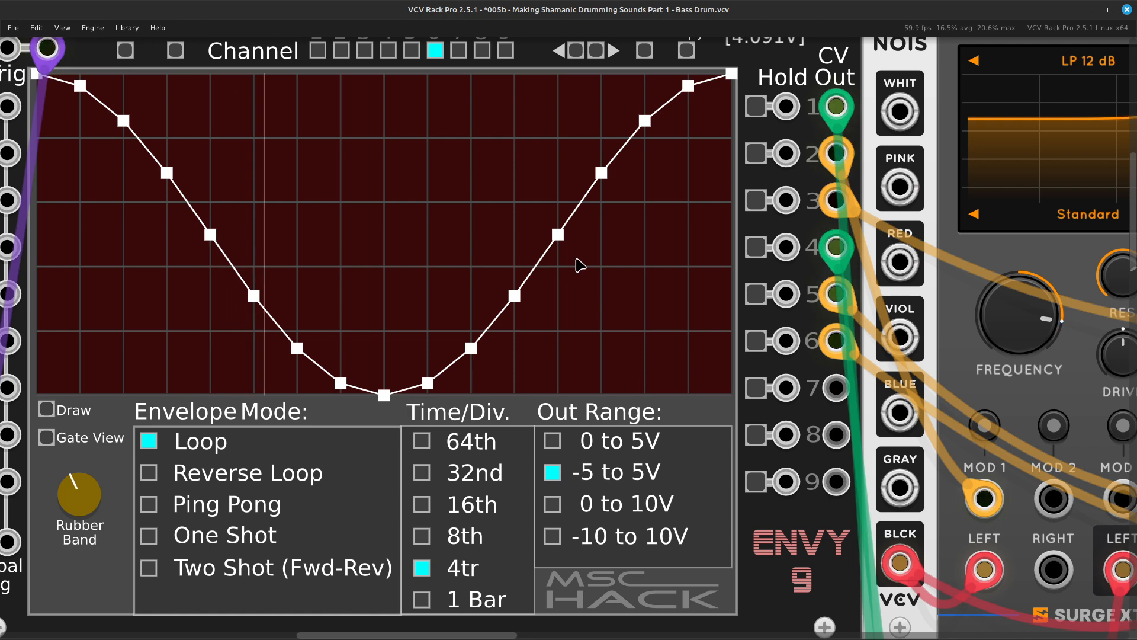
scroll(482, 502, "down", 2)
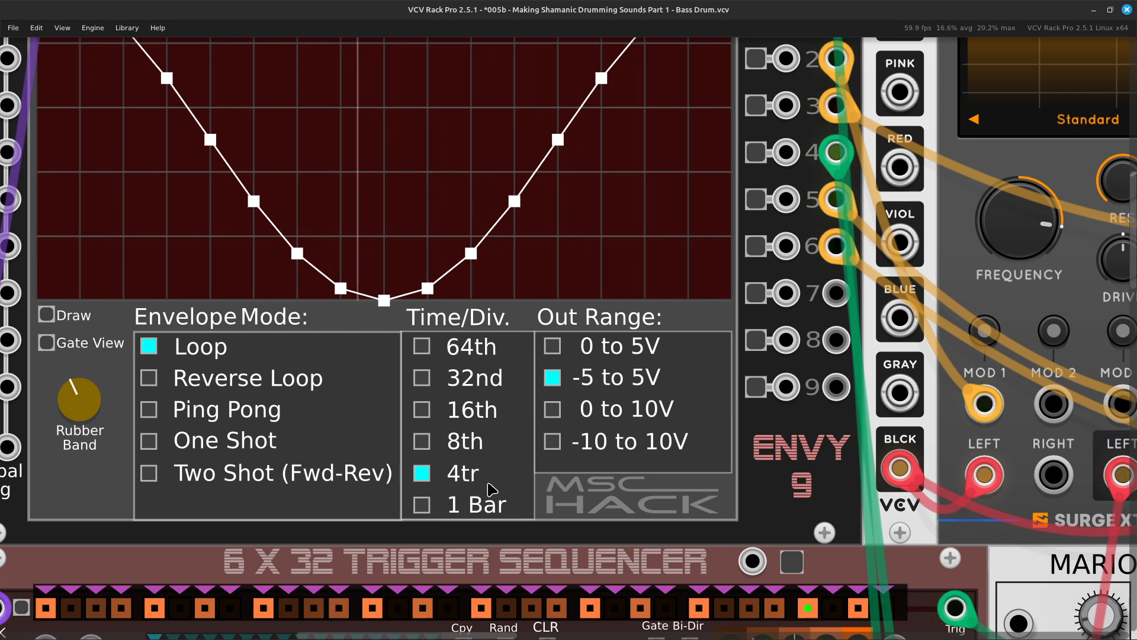
Examine the filter modulation cabling and the levels and panning of shaker channels 3 and 4 on the MixMaster.
scroll(489, 468, "up", 2)
scroll(488, 450, "up", 7)
scroll(487, 461, "down", 7)
scroll(505, 462, "right", 17)
scroll(513, 463, "down", 1)
scroll(513, 462, "down", 2)
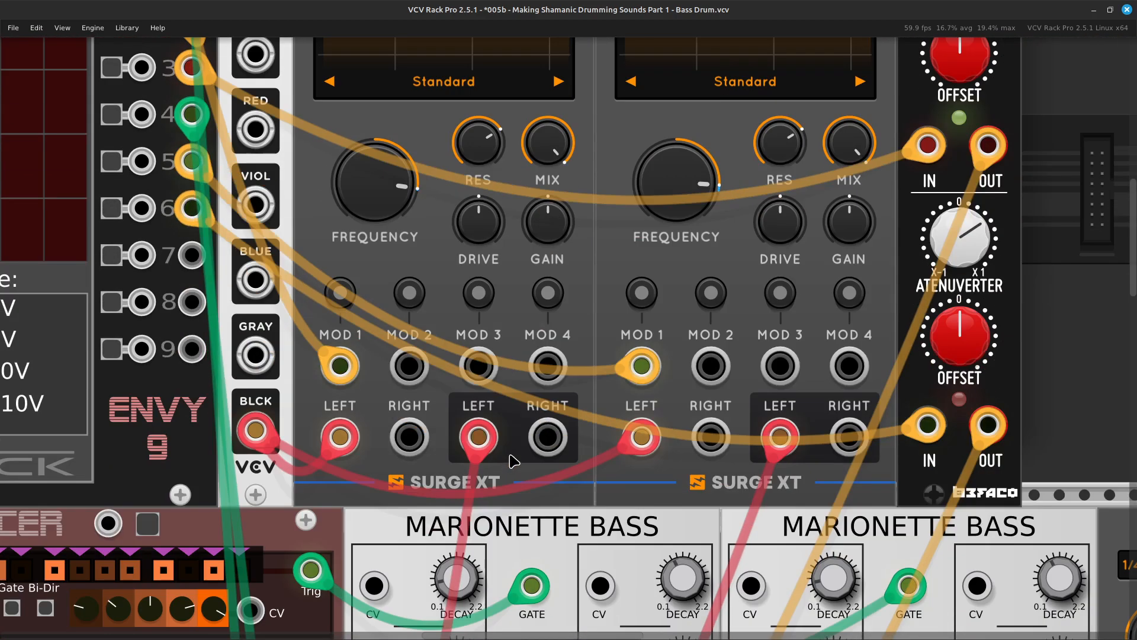
scroll(514, 462, "down", 6)
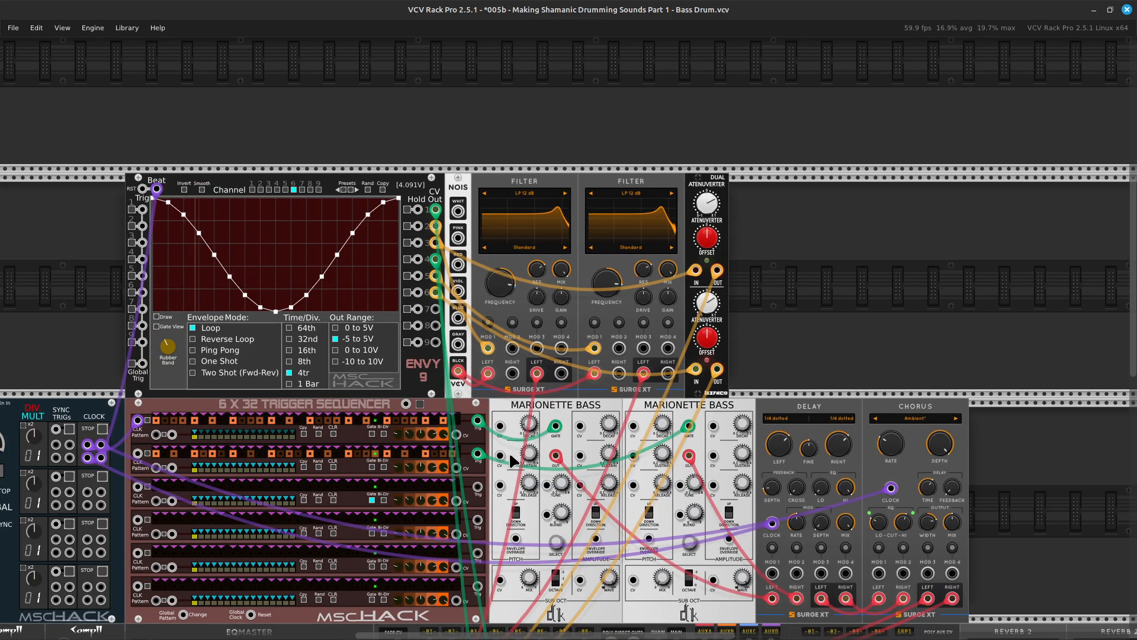
scroll(513, 461, "down", 4)
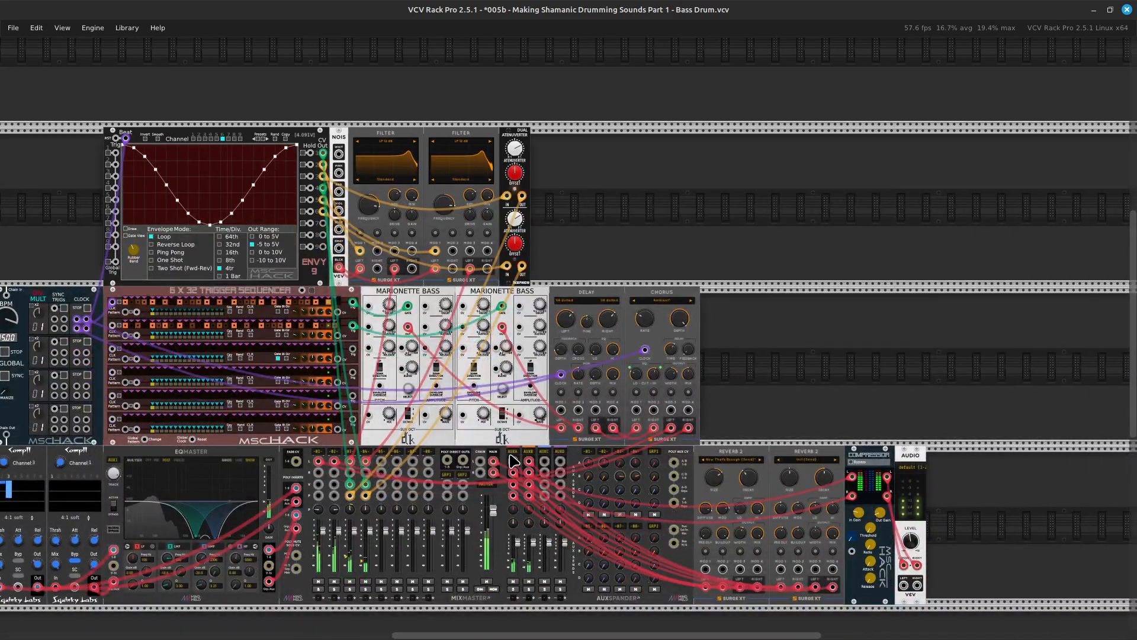
scroll(513, 461, "left", 2)
scroll(512, 461, "up", 5)
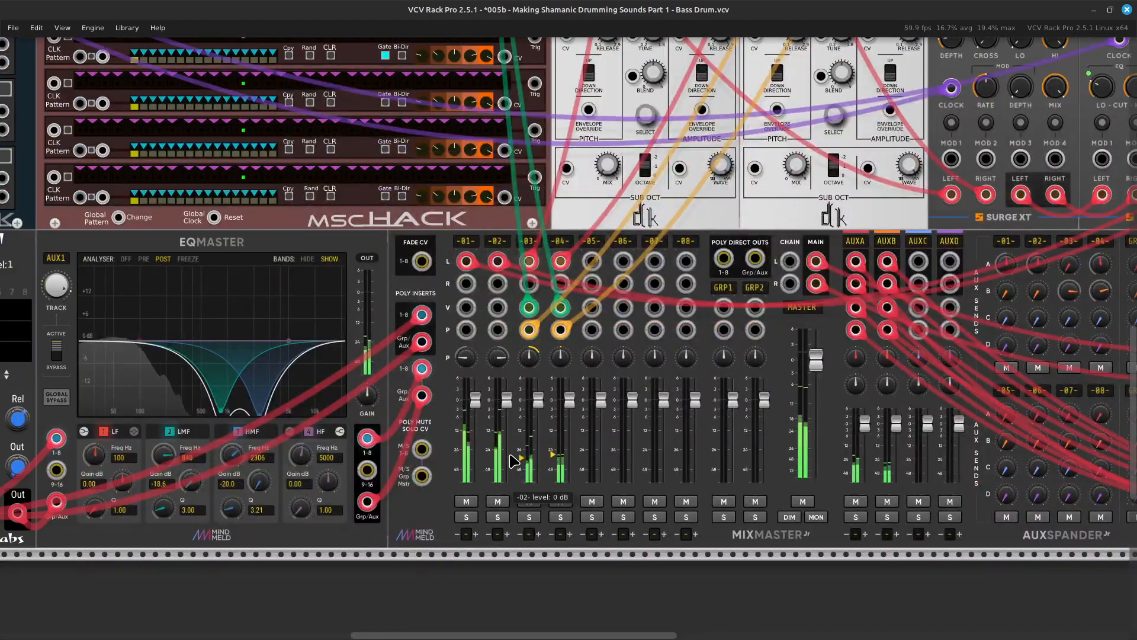
scroll(513, 460, "up", 5)
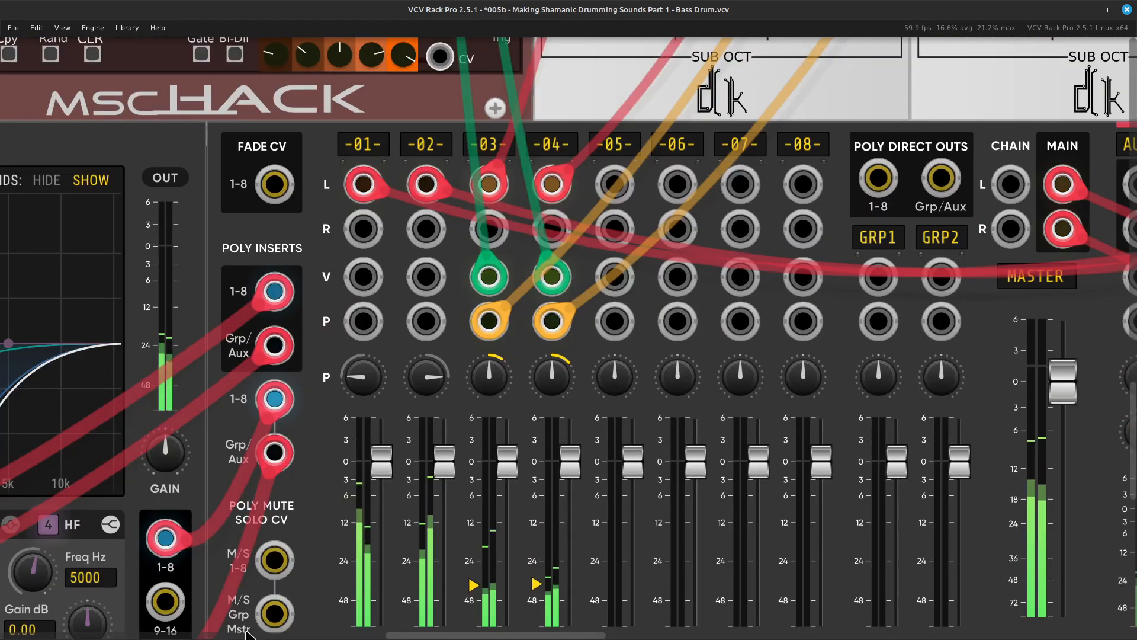
scroll(507, 460, "down", 4)
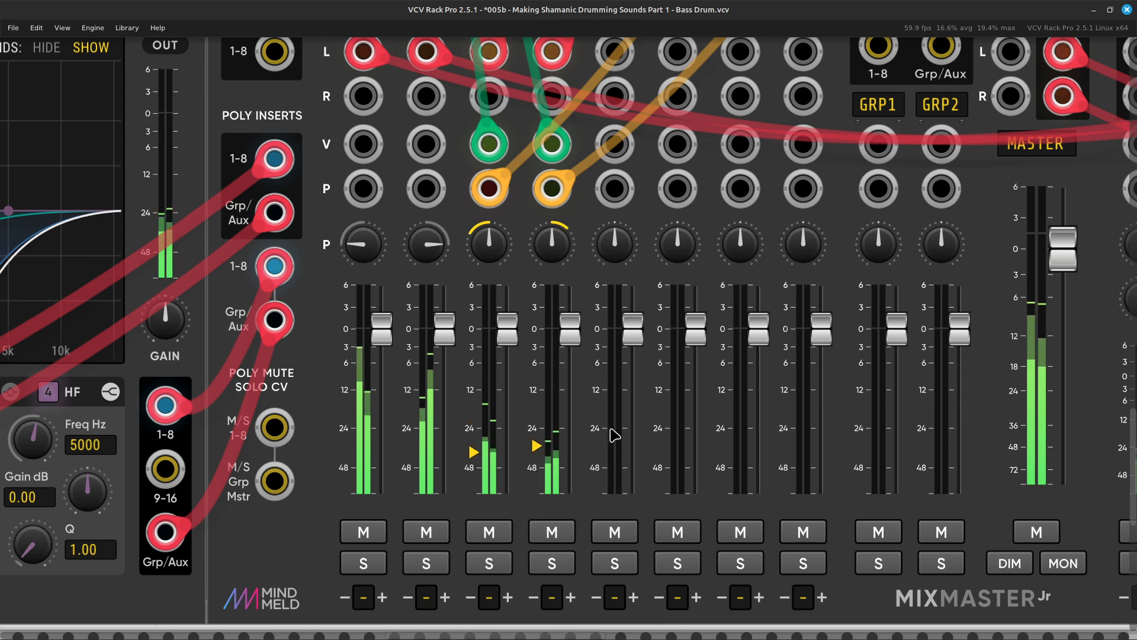
Check channel 3's threshold on the first Comp II compressor and switch its edit channel to 4.
key("Left")
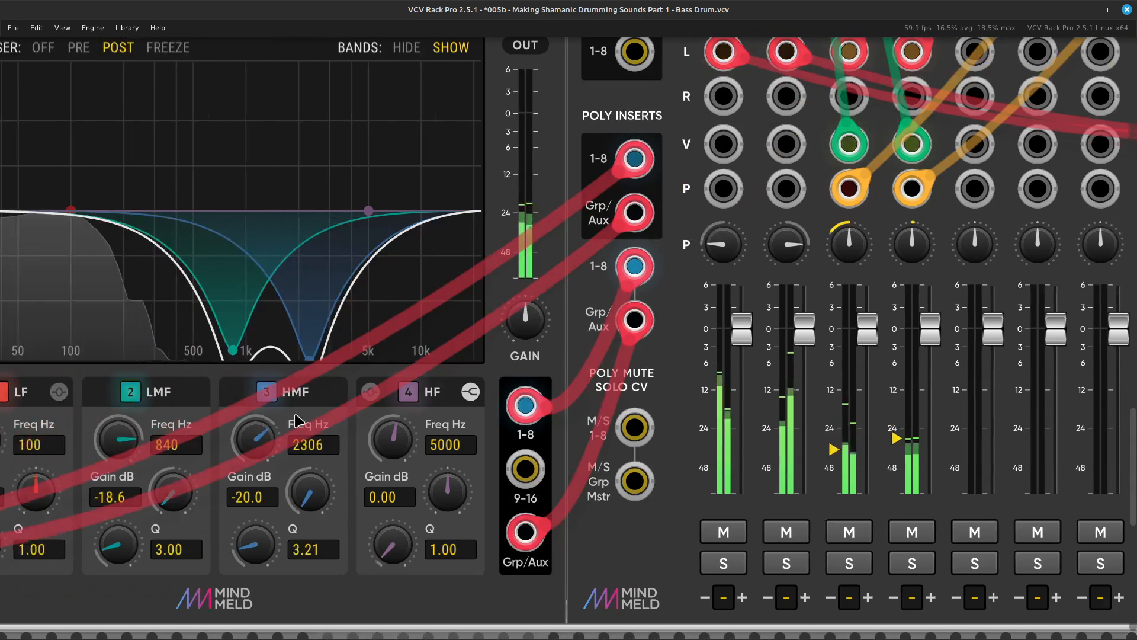
key("Up")
key("Up")
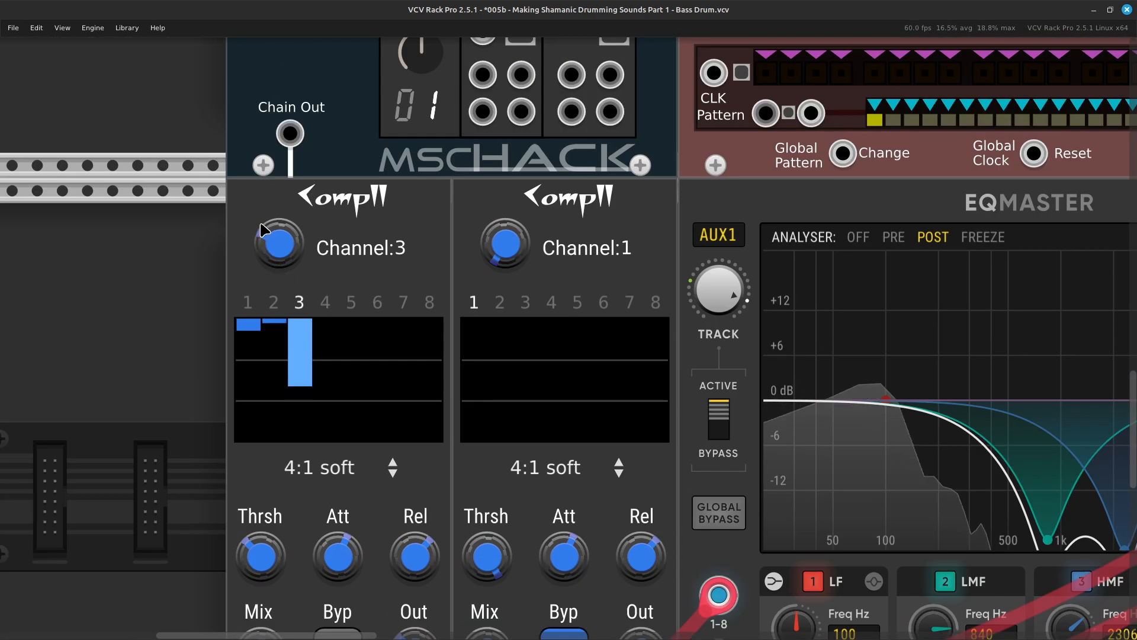
scroll(274, 276, "down", 3)
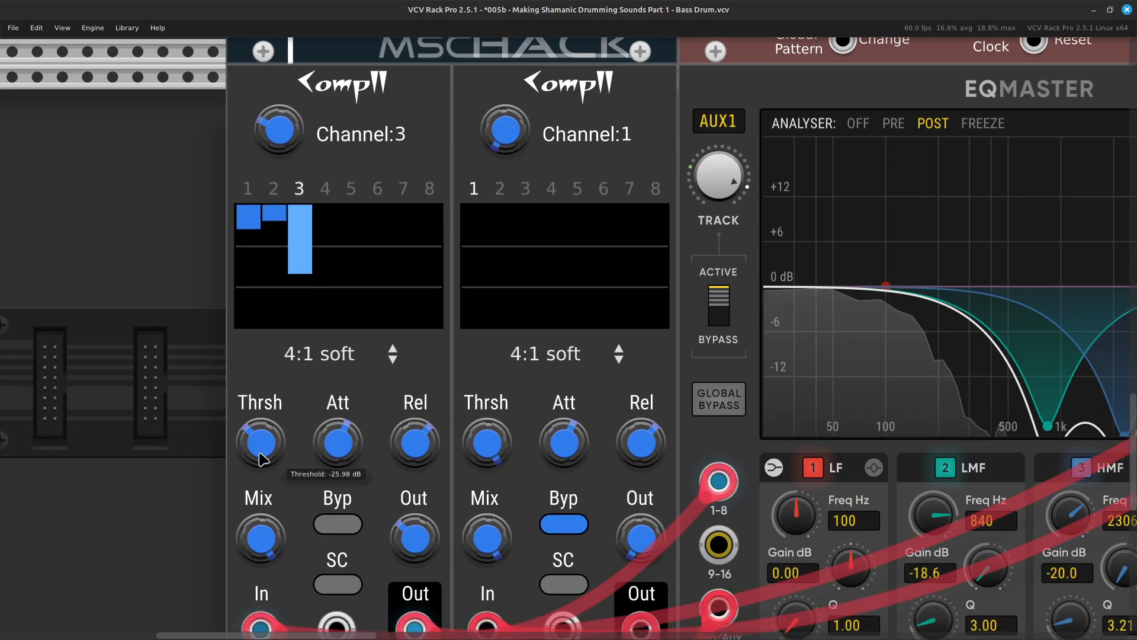
mouse_move(414, 546)
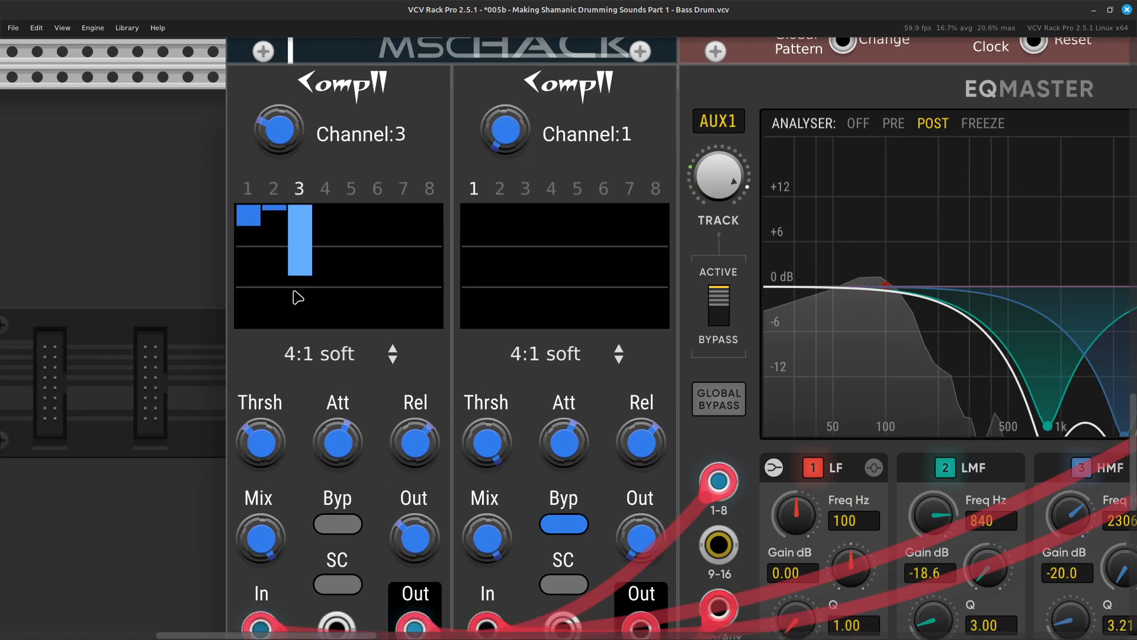
scroll(267, 308, "up", 3)
right_click(280, 245)
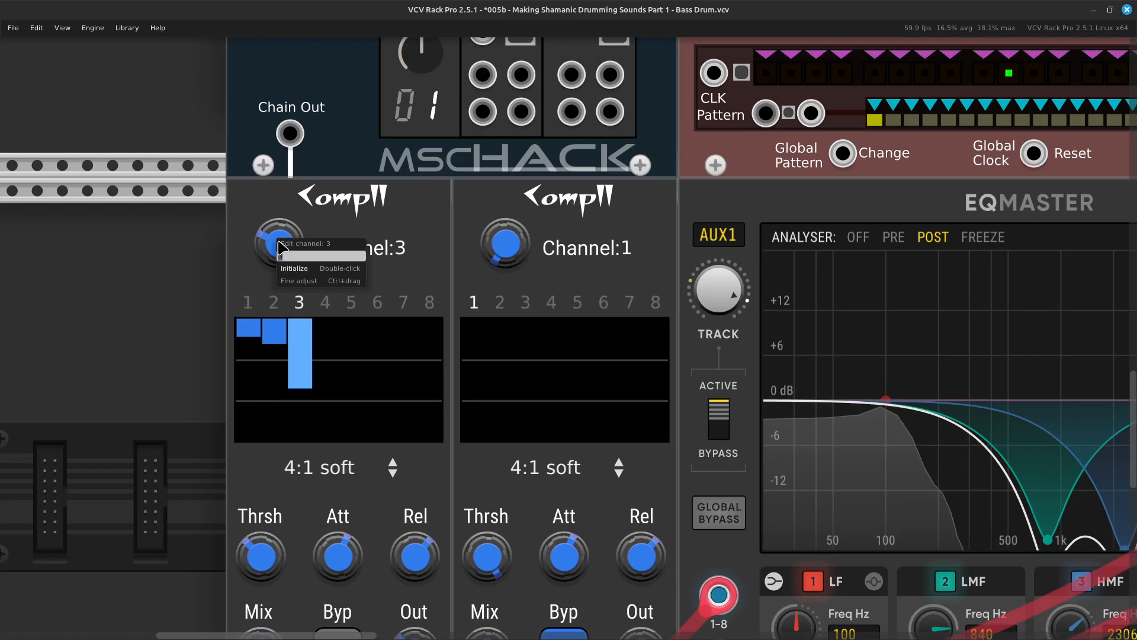
type("4")
key("Return")
Lower the threshold for channel 4 on the first Comp II and raise its makeup gain to 12 dB.
scroll(283, 248, "down", 5)
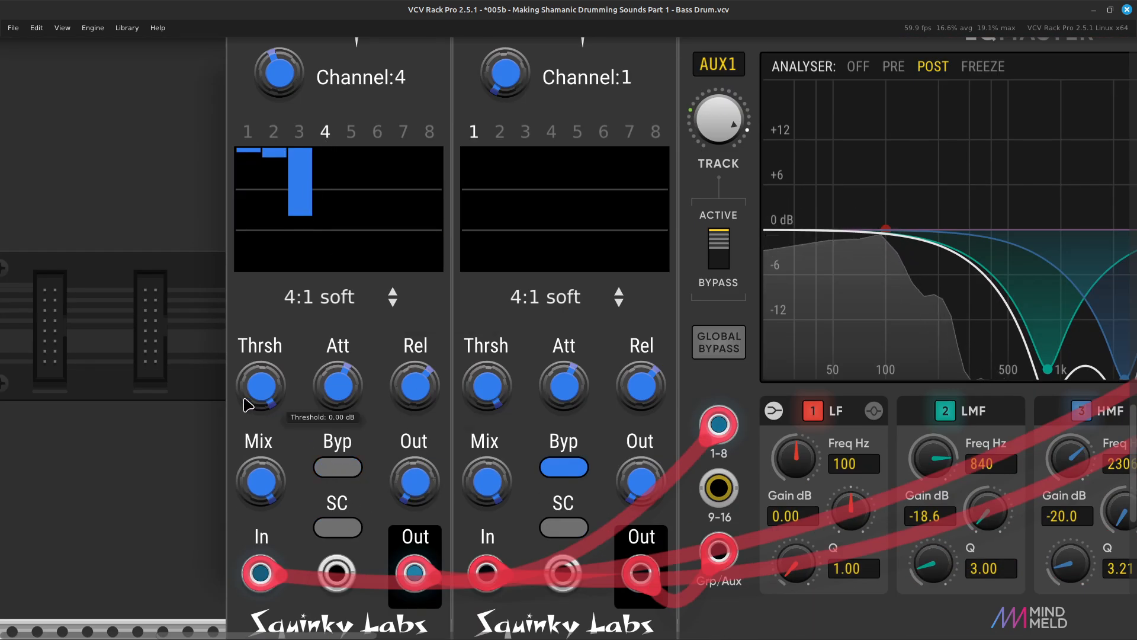
left_click_drag(261, 386, 261, 420)
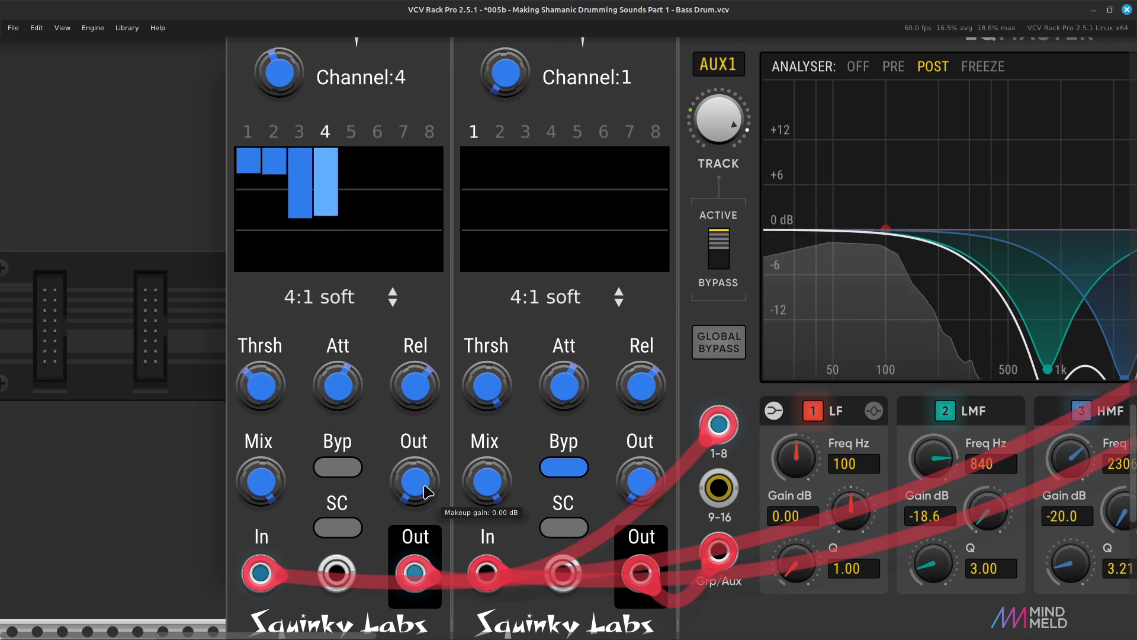
left_click_drag(414, 481, 414, 468)
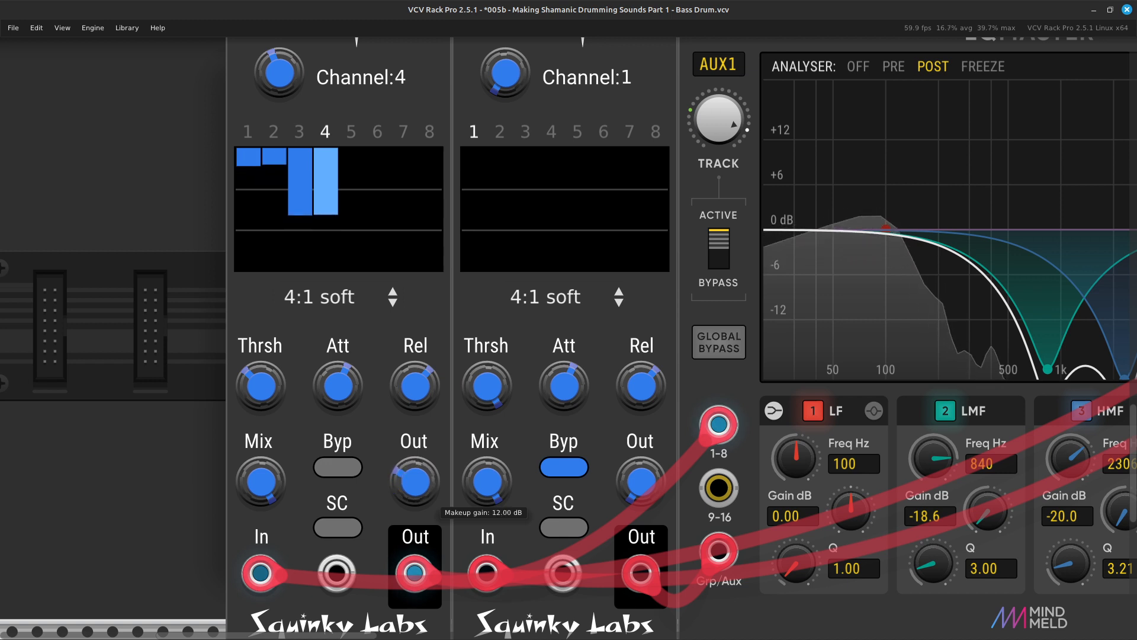
Lower the MixMaster faders of shaker channels 3 and 4 to between -3 and -6 dB, with channel 4 slightly lower.
key("Right")
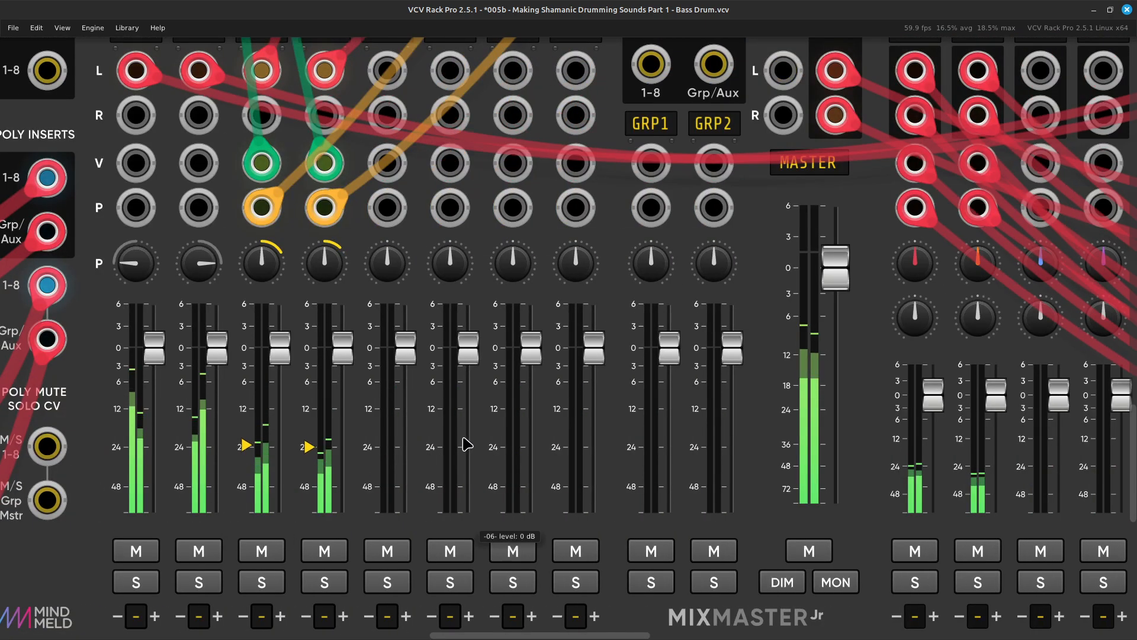
key("Left")
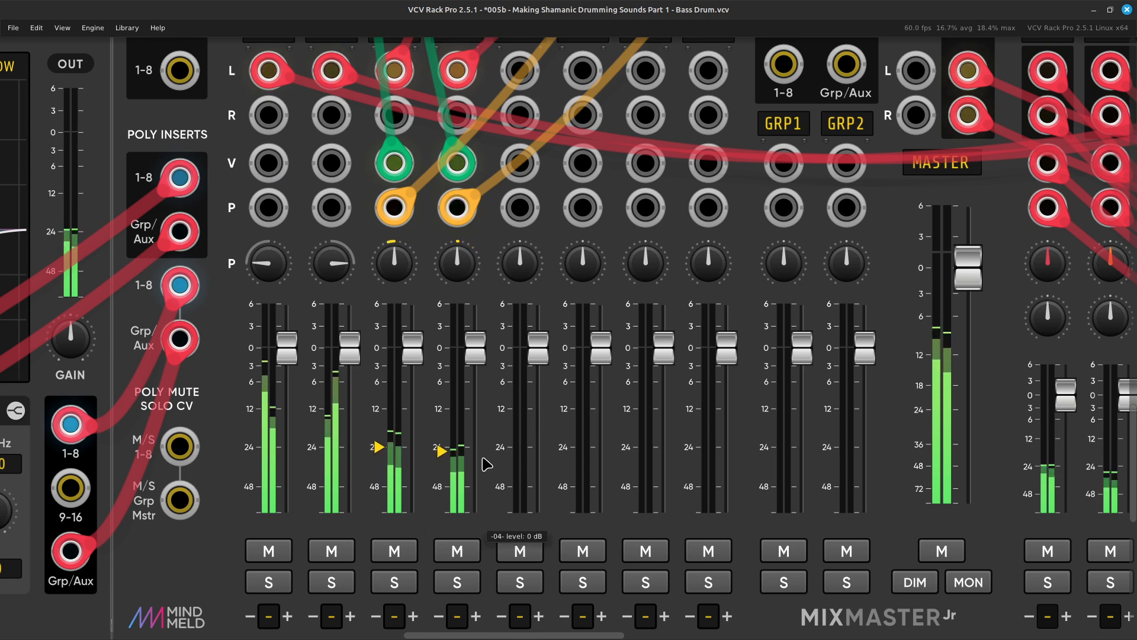
key("Up")
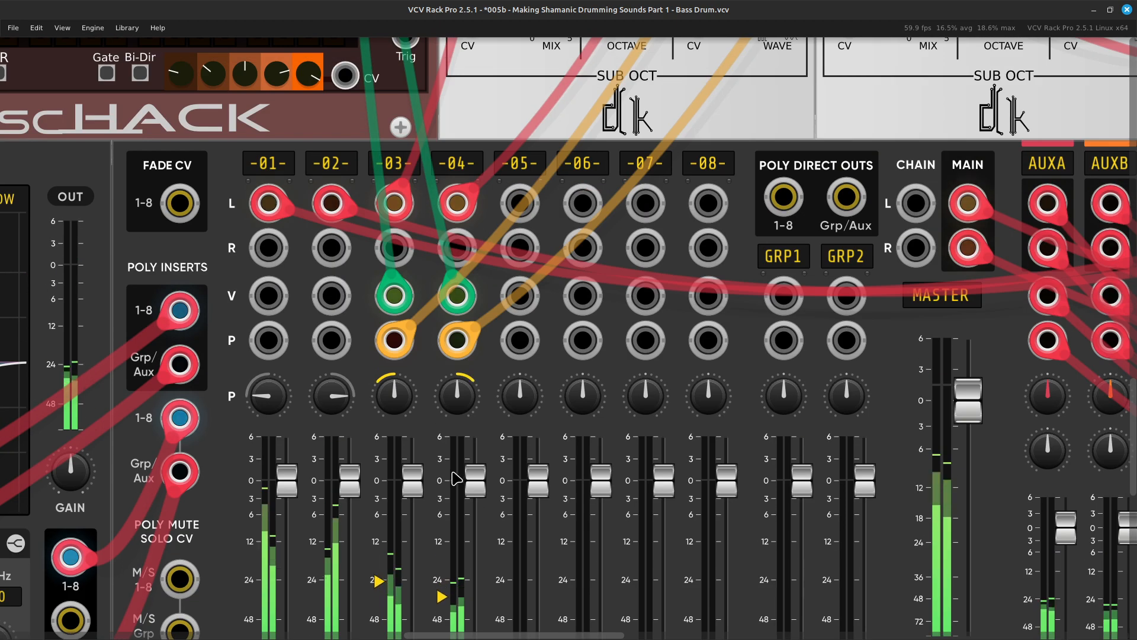
left_click_drag(413, 495, 413, 526)
left_click_drag(476, 480, 413, 505)
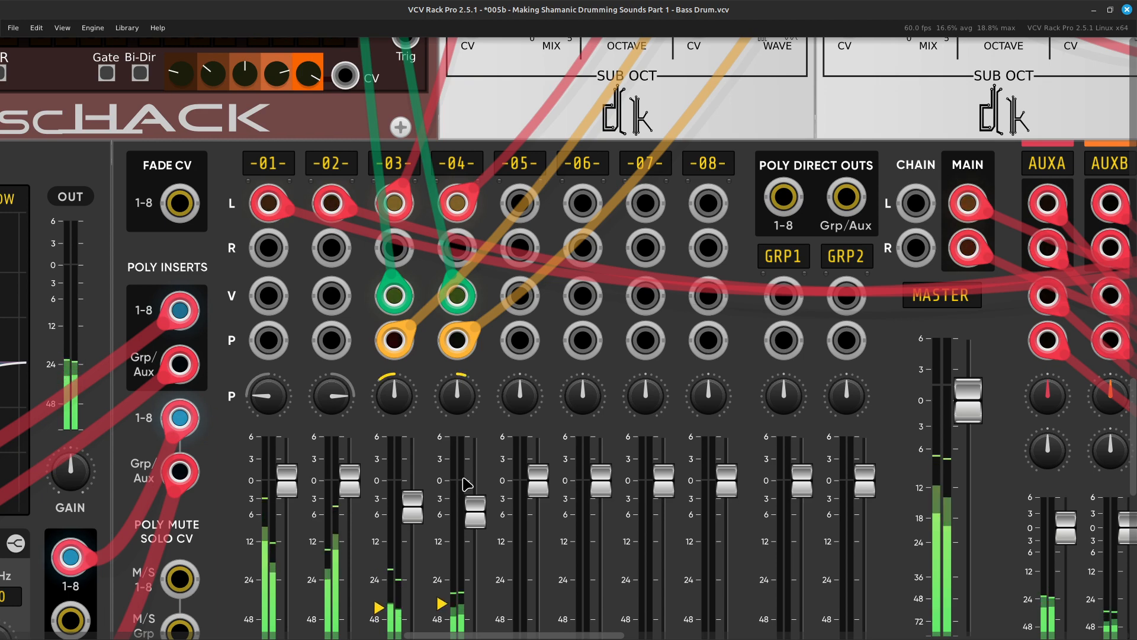
Take a screenshot showing the whole patch and save it under the suggested name in the Pictures folder.
key("ctrl+minus")
key("ctrl+minus")
key("ctrl+minus")
key("ctrl+minus")
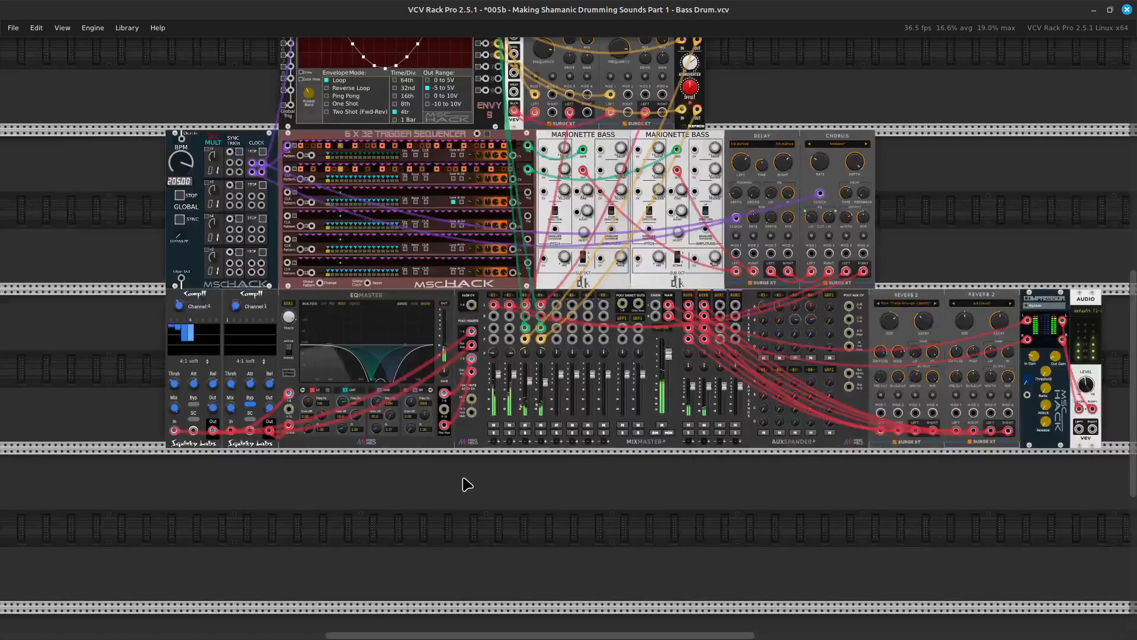
key("ctrl+minus")
key("Up")
key("Right")
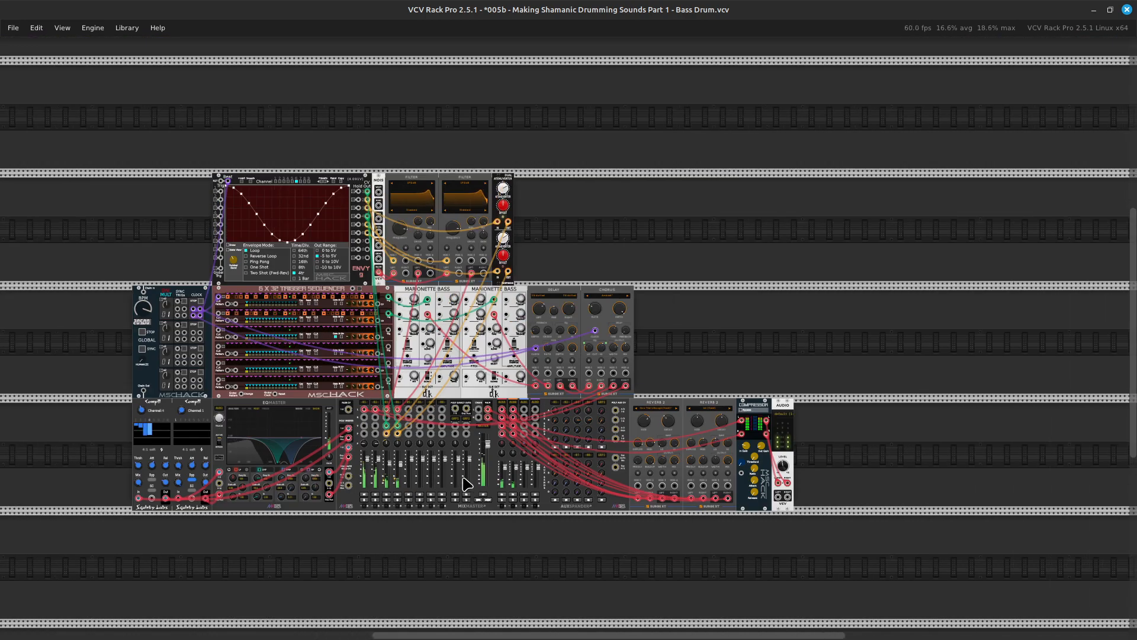
key("Left")
key("ctrl+equal")
key("Left")
key("Left")
key("Left")
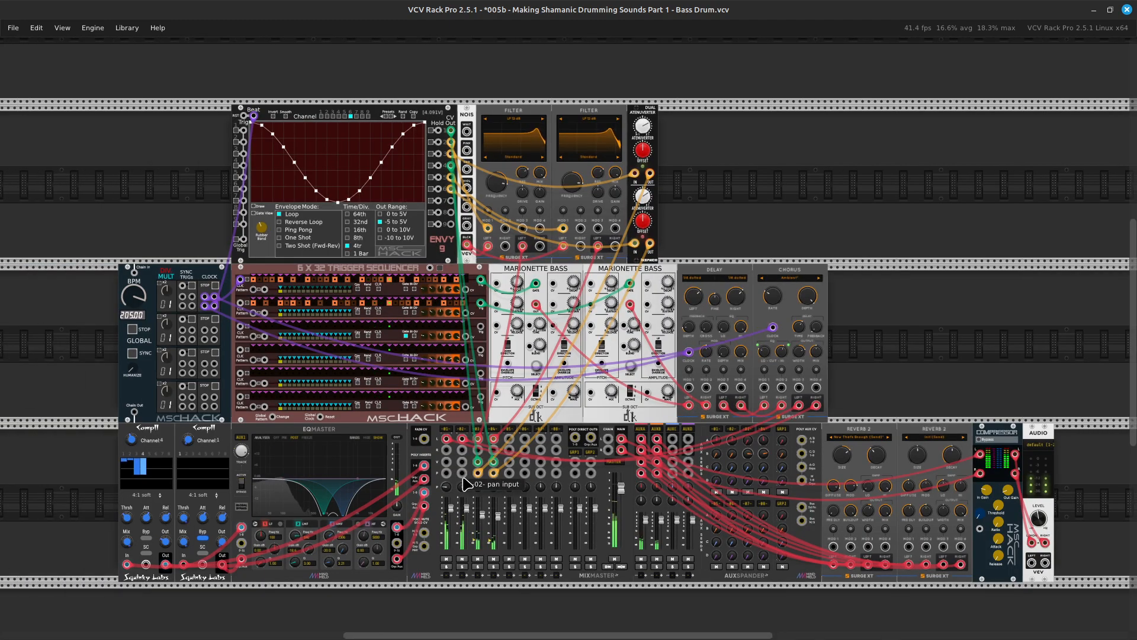
key("Down")
key("Up")
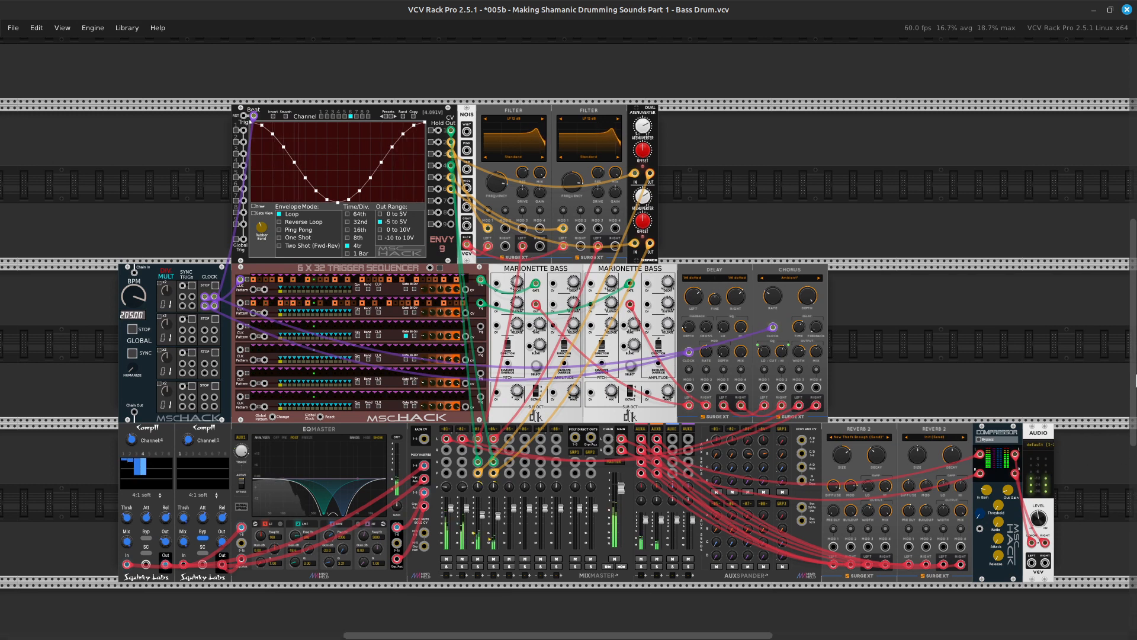
key("Print")
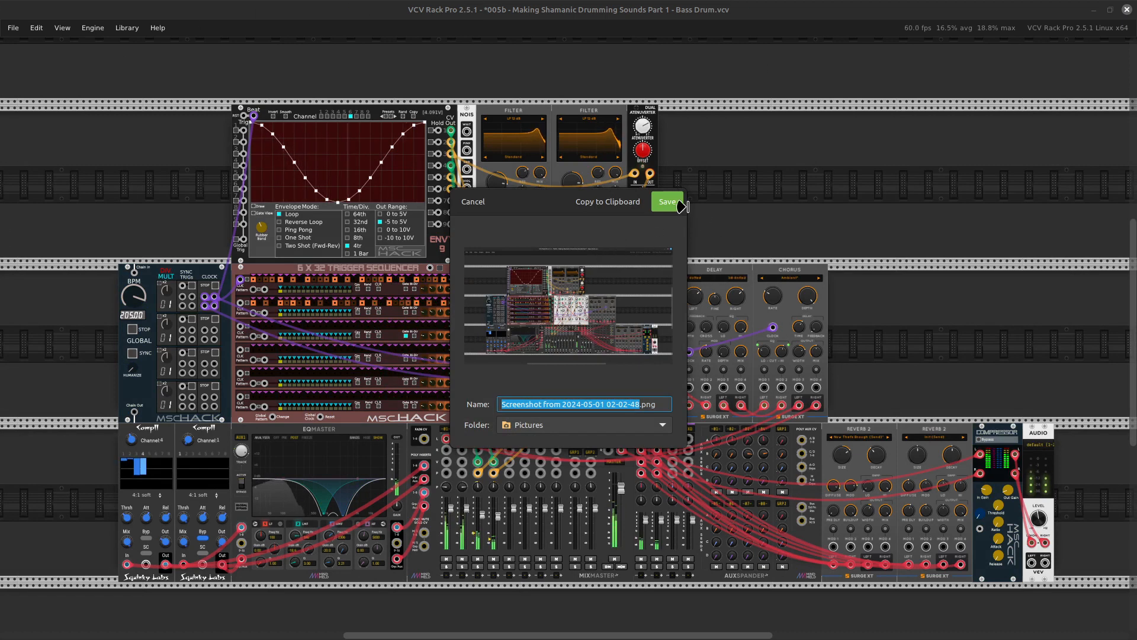
left_click(654, 208)
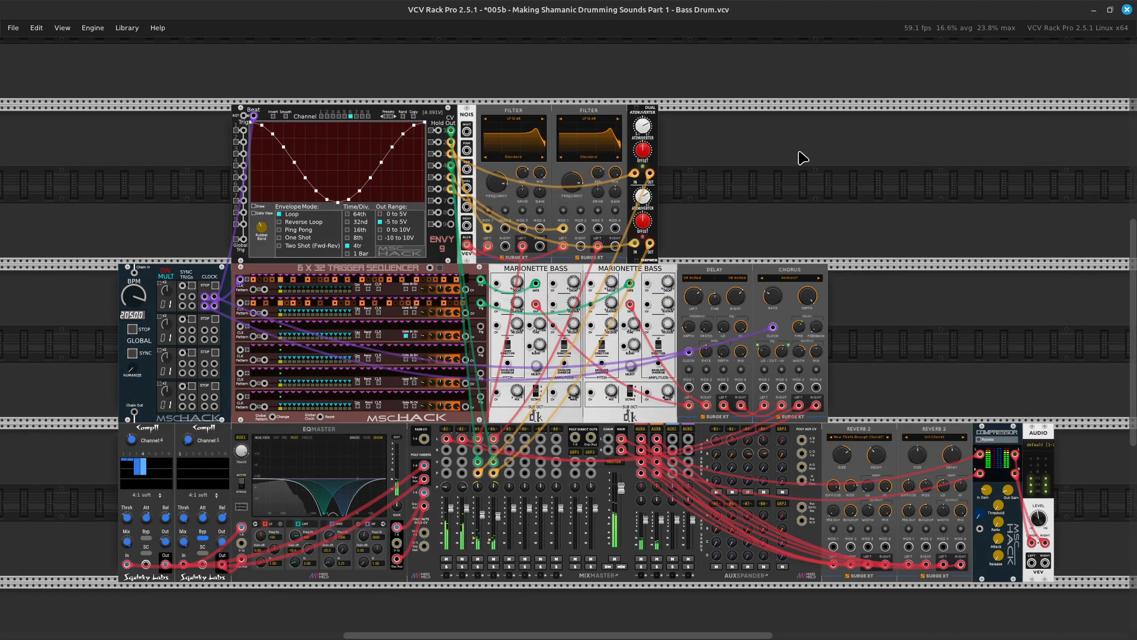
Save the 005b shamanic drumming patch.
scroll(1135, 175, "up", 10)
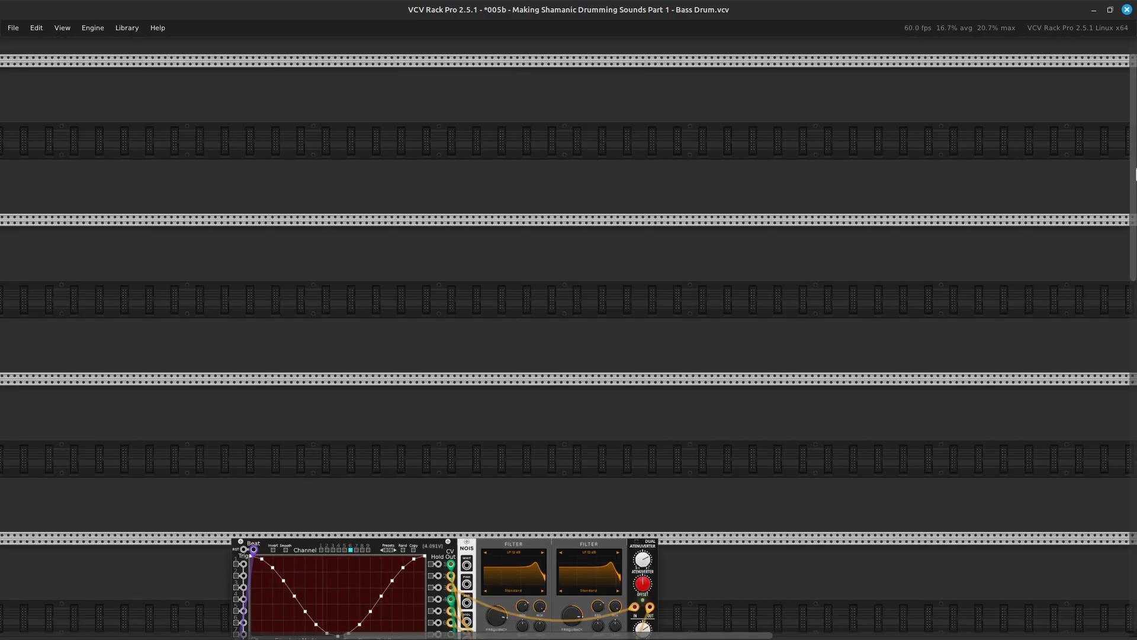
scroll(662, 388, "down", 10)
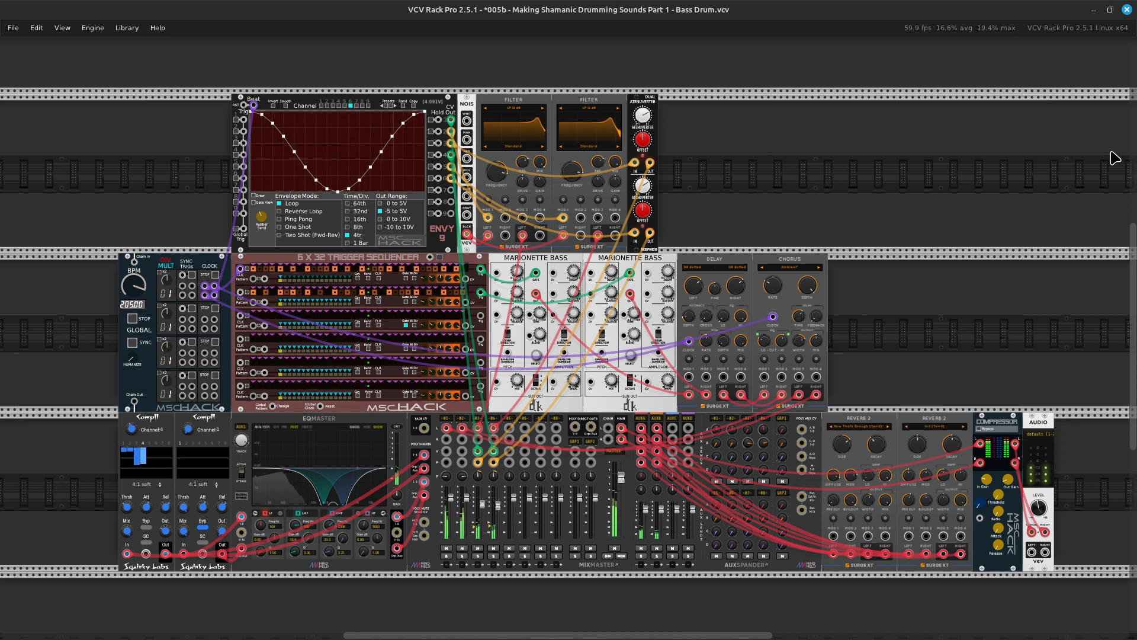
key("ctrl+equal")
key("ctrl+equal")
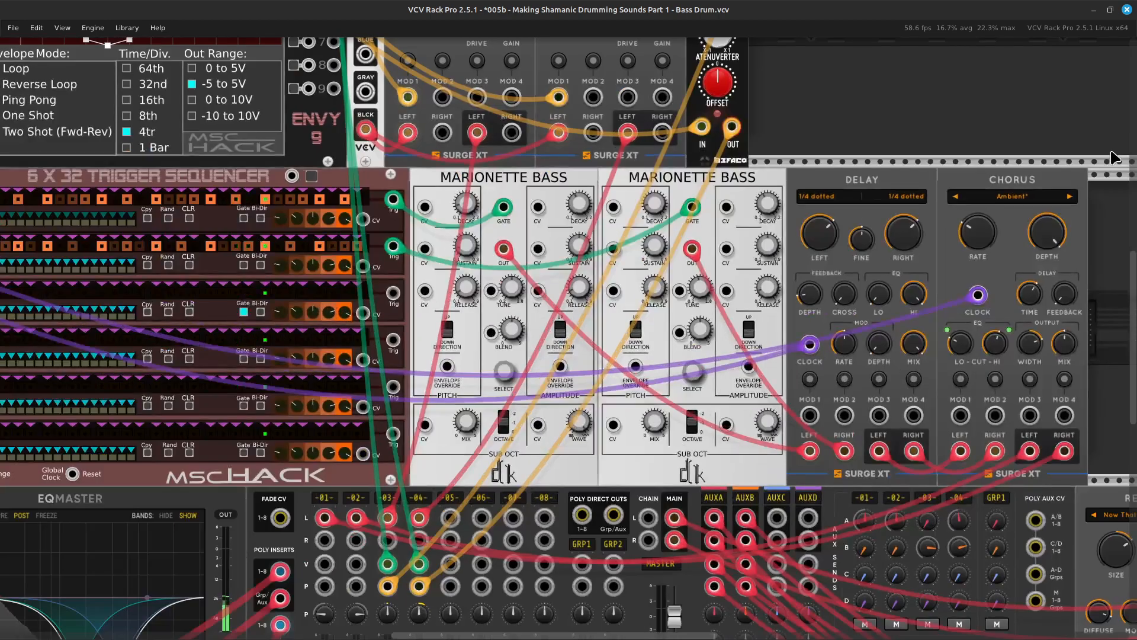
scroll(1116, 157, "down", 5)
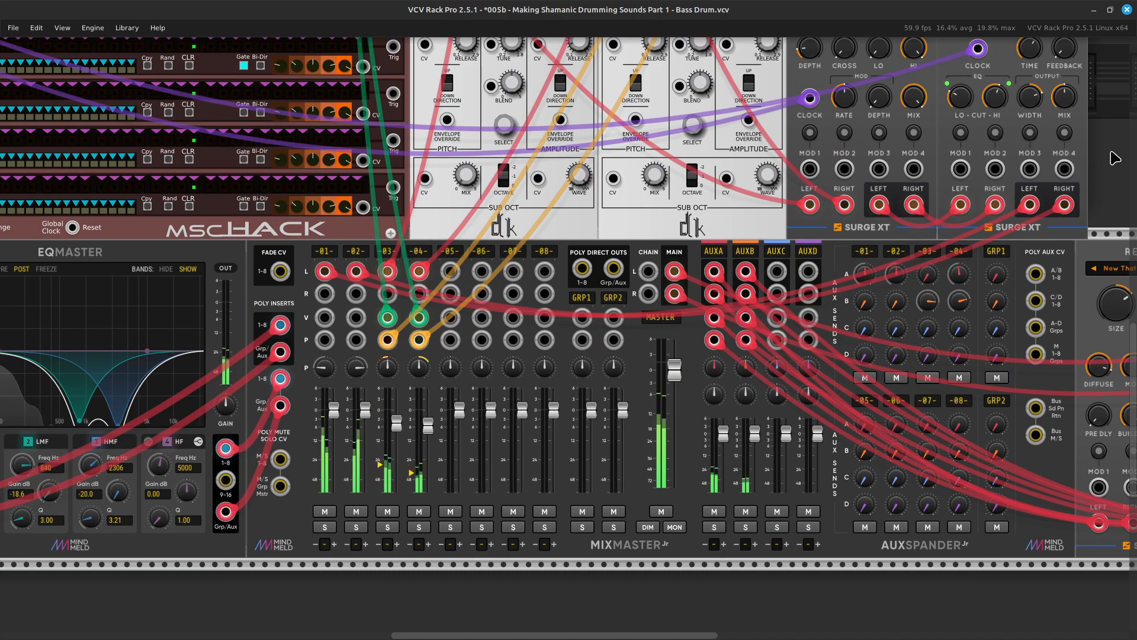
key("ctrl+minus")
key("ctrl+minus")
scroll(1115, 158, "up", 3)
key("ctrl+s")
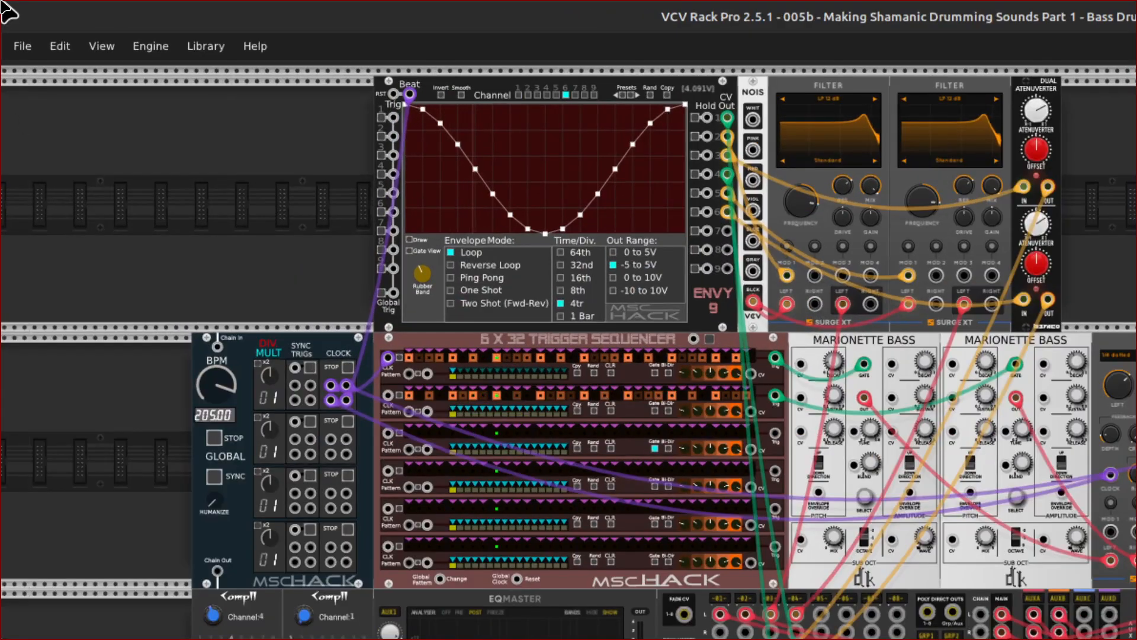
Save the patch as a new file named "006b - Making Shamanic Drumming Sounds Part 2 - Shaker Sounds.vcv" in the Wayfarer VCV Rack Patches folder.
left_click(19, 45)
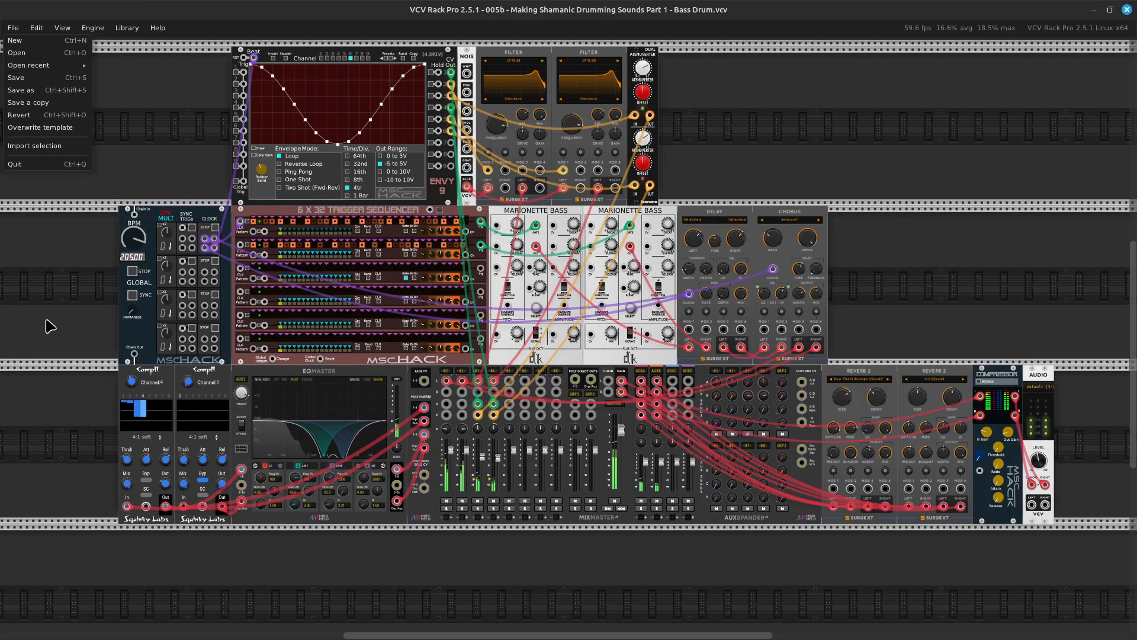
left_click(40, 224)
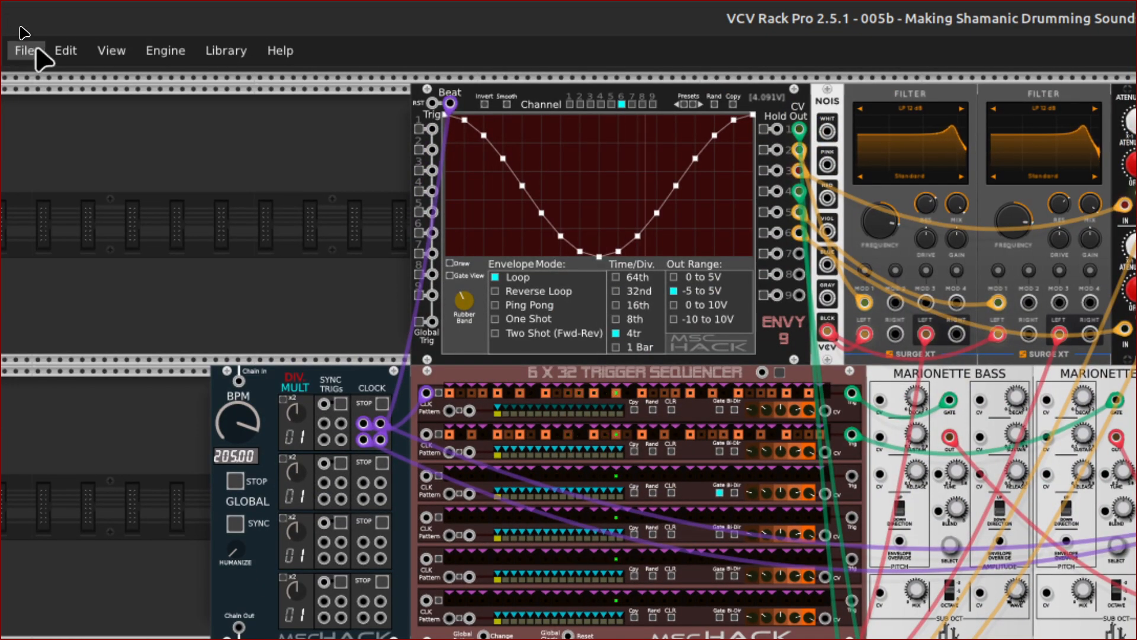
left_click(25, 50)
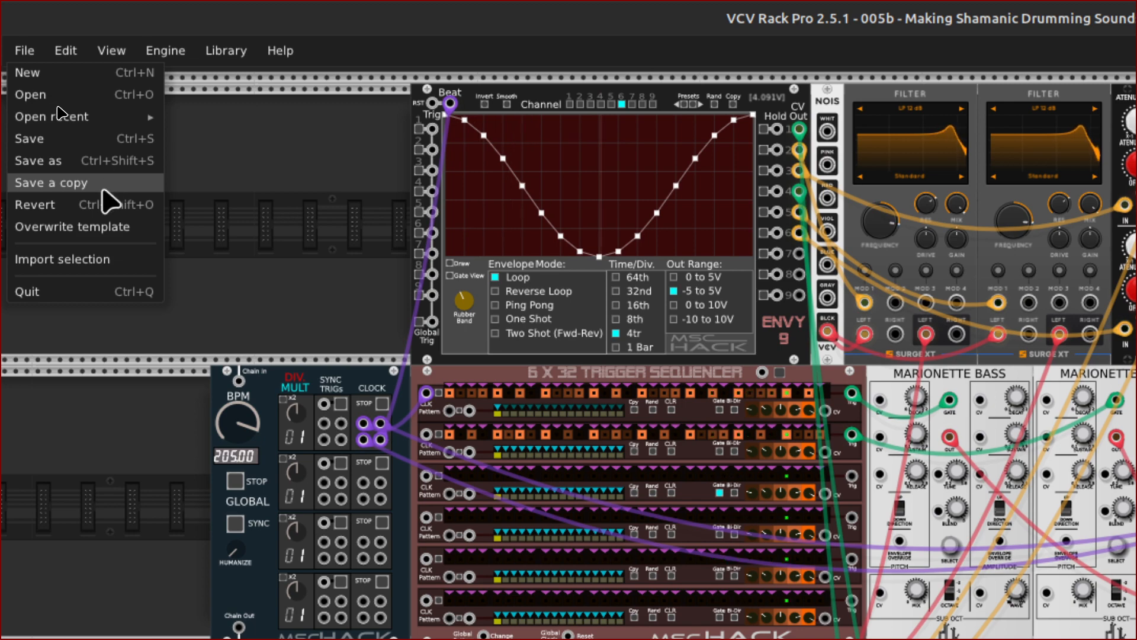
left_click(82, 166)
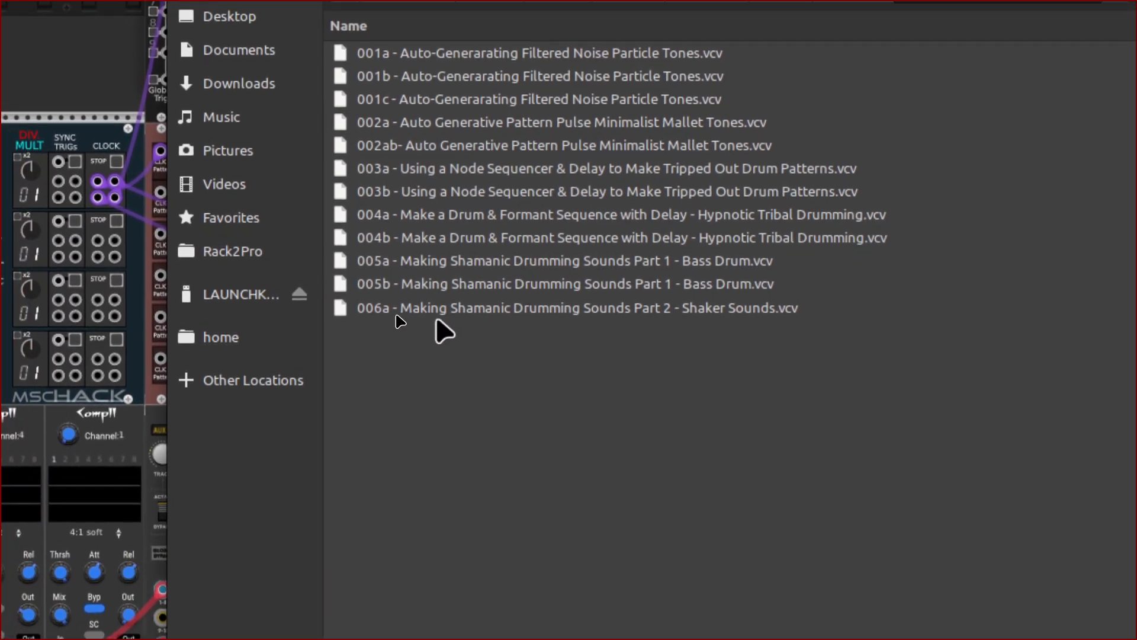
left_click(397, 313)
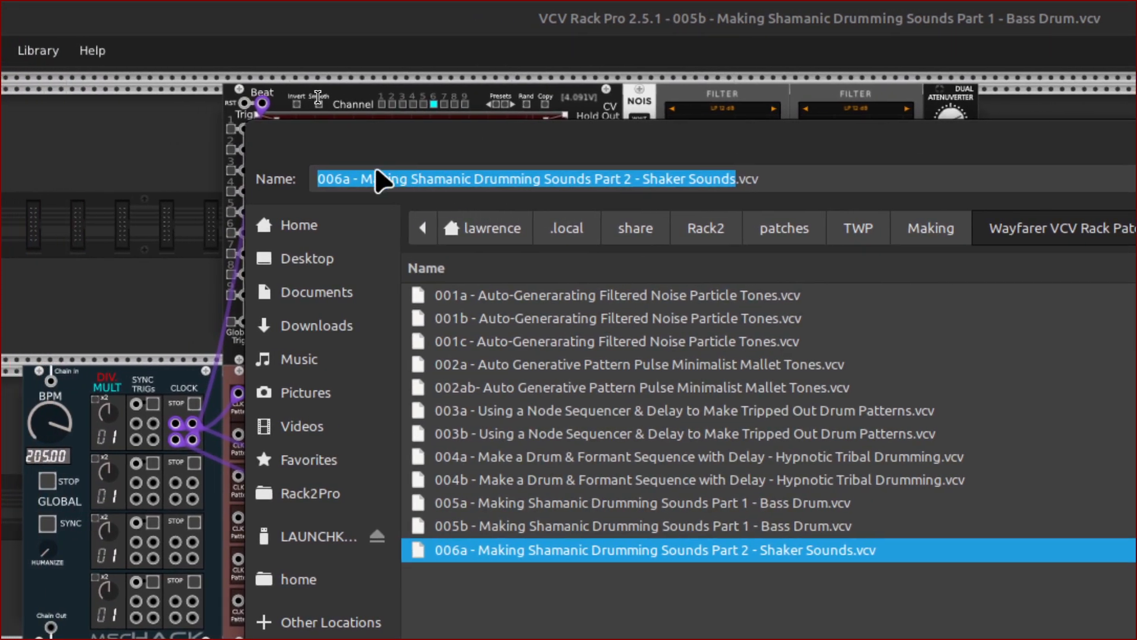
left_click(363, 178)
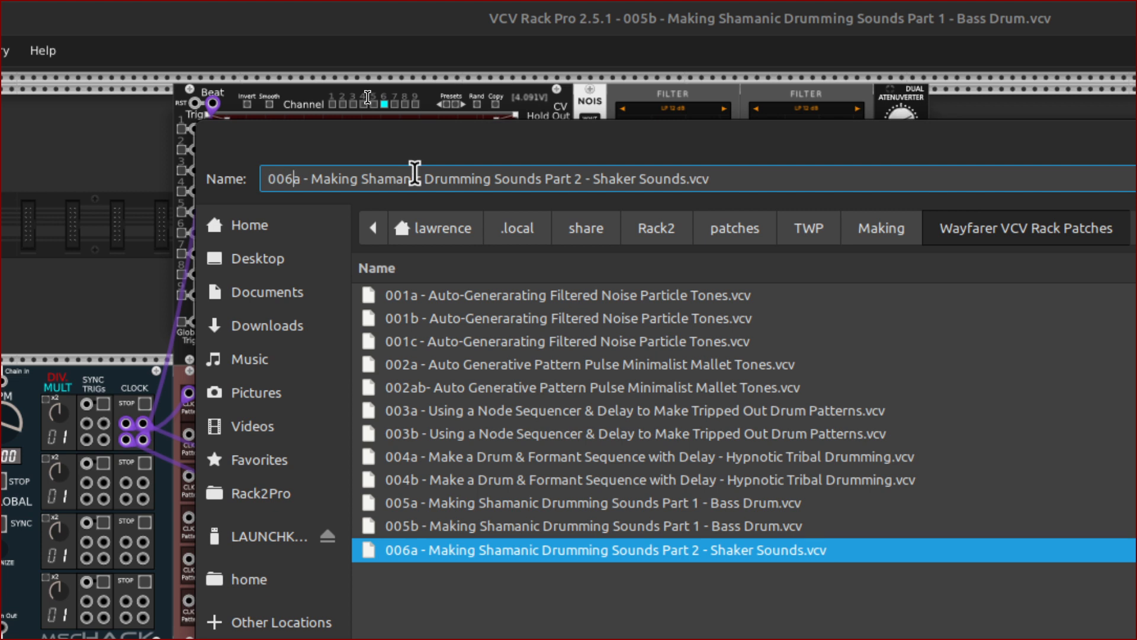
key("Delete")
type("b")
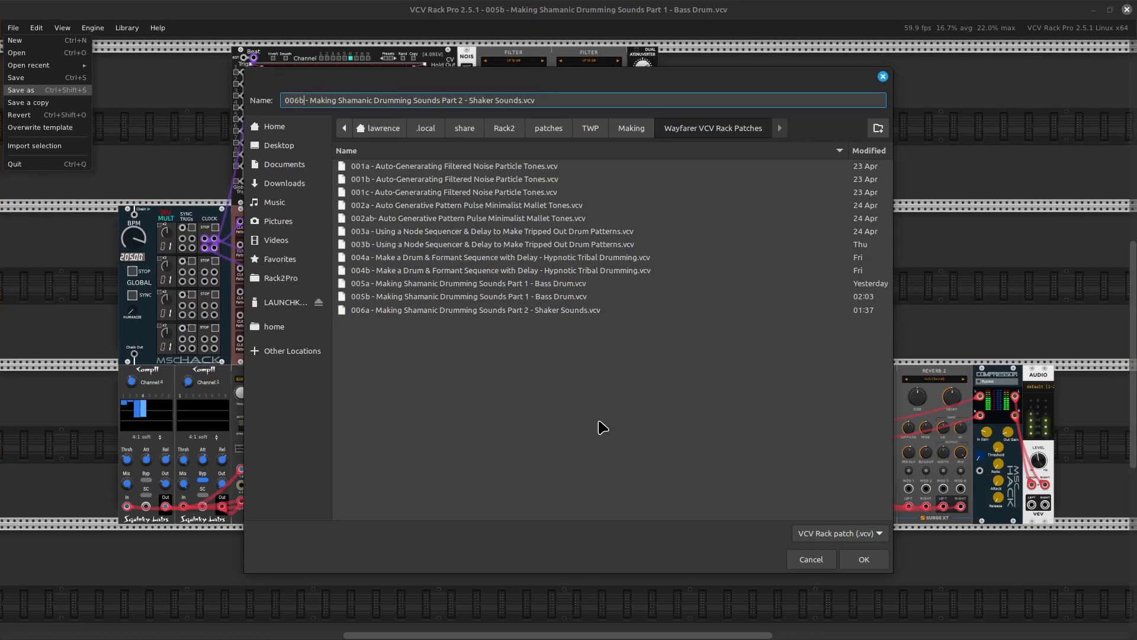
left_click(865, 559)
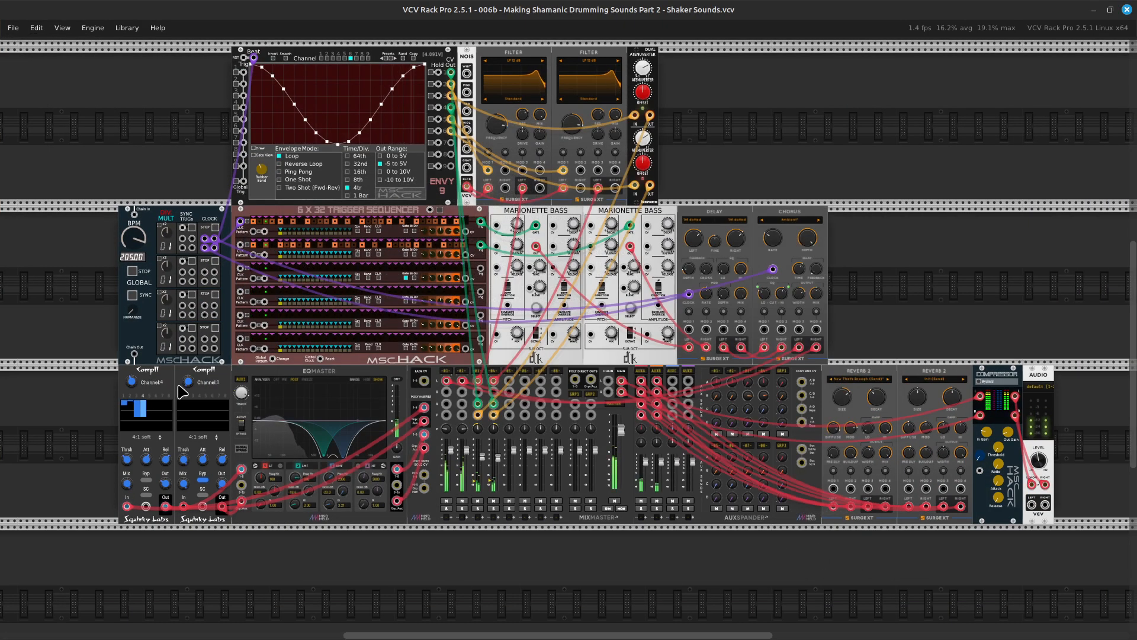
Reload the "006b - Making Shamanic Drumming Sounds Part 2 - Shaker Sounds" patch from the recently opened patches.
scroll(203, 304, "up", 1)
scroll(204, 303, "up", 1)
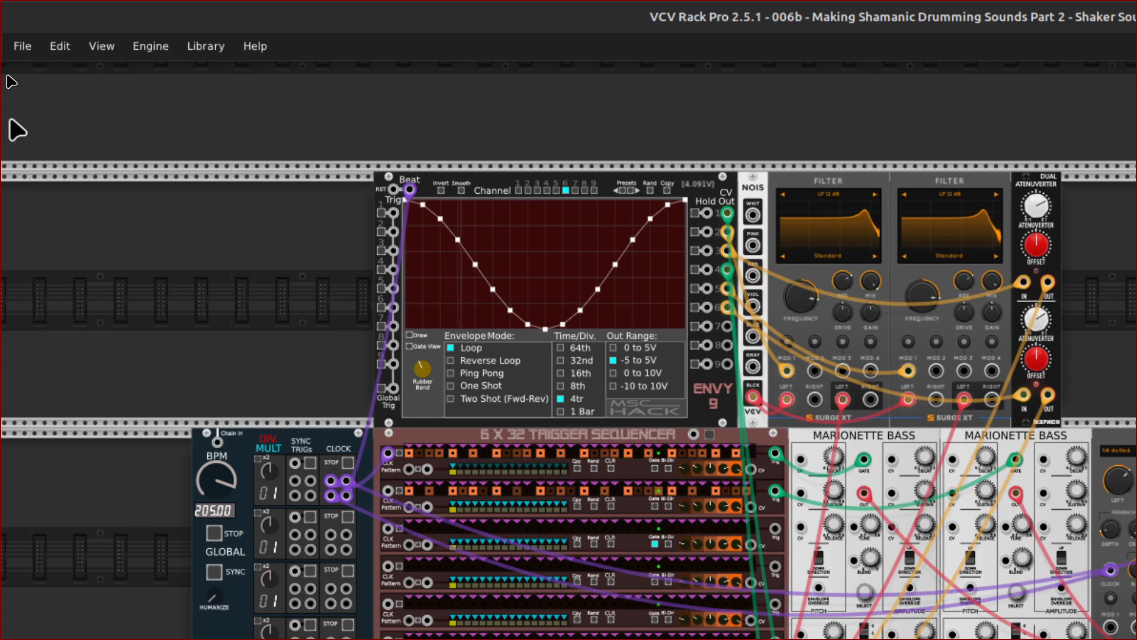
left_click(24, 46)
mouse_move(59, 106)
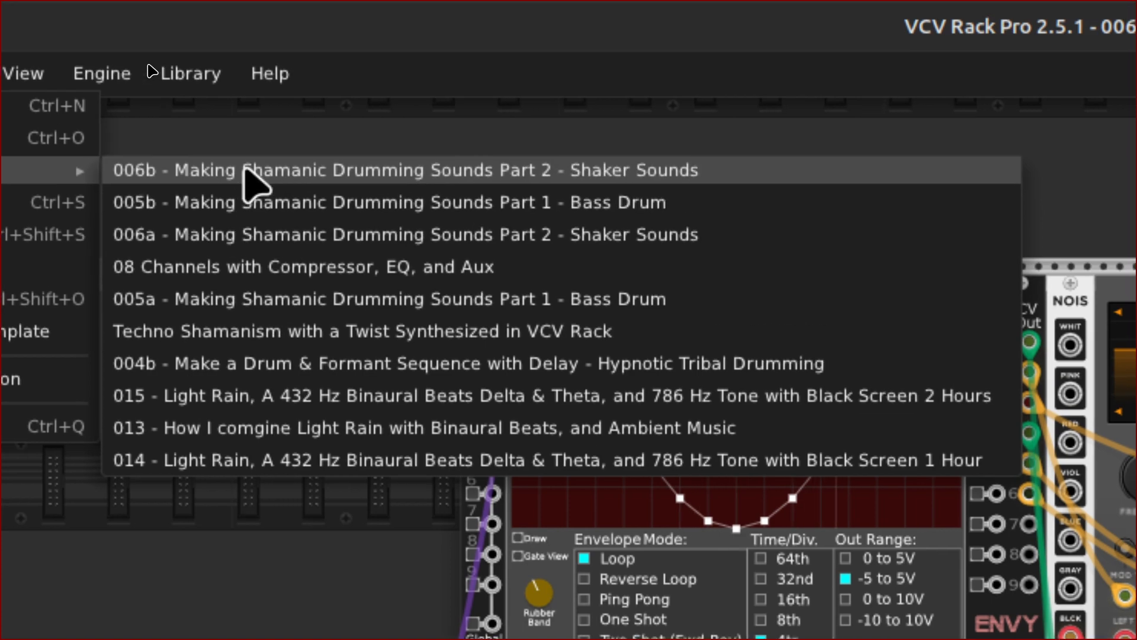
left_click(246, 172)
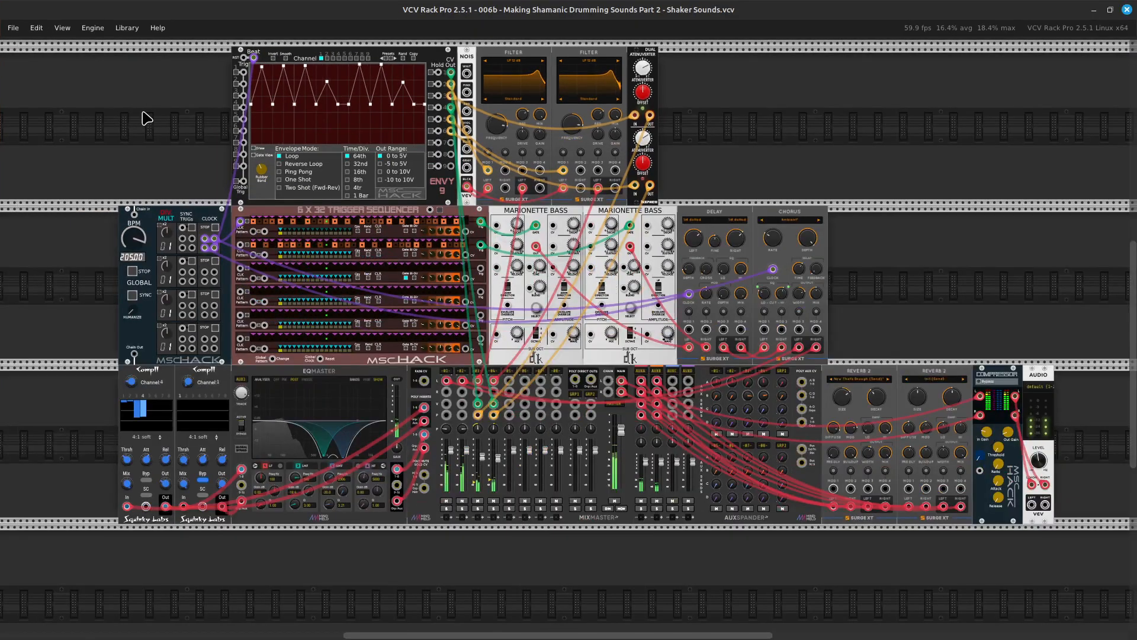
scroll(143, 121, "up", 3)
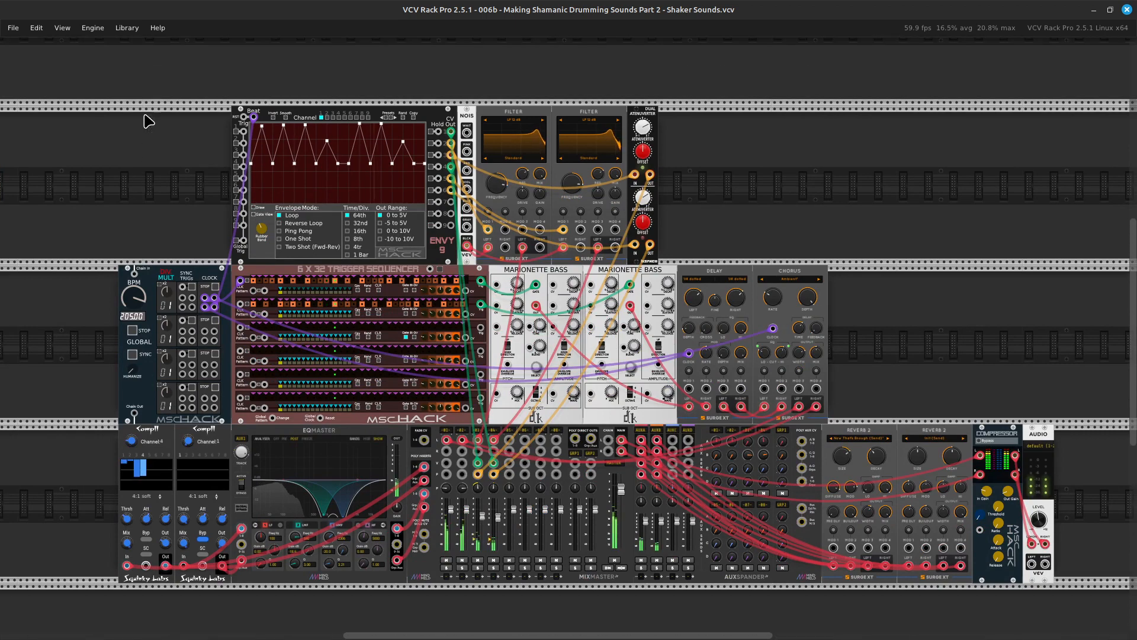
scroll(148, 121, "up", 1)
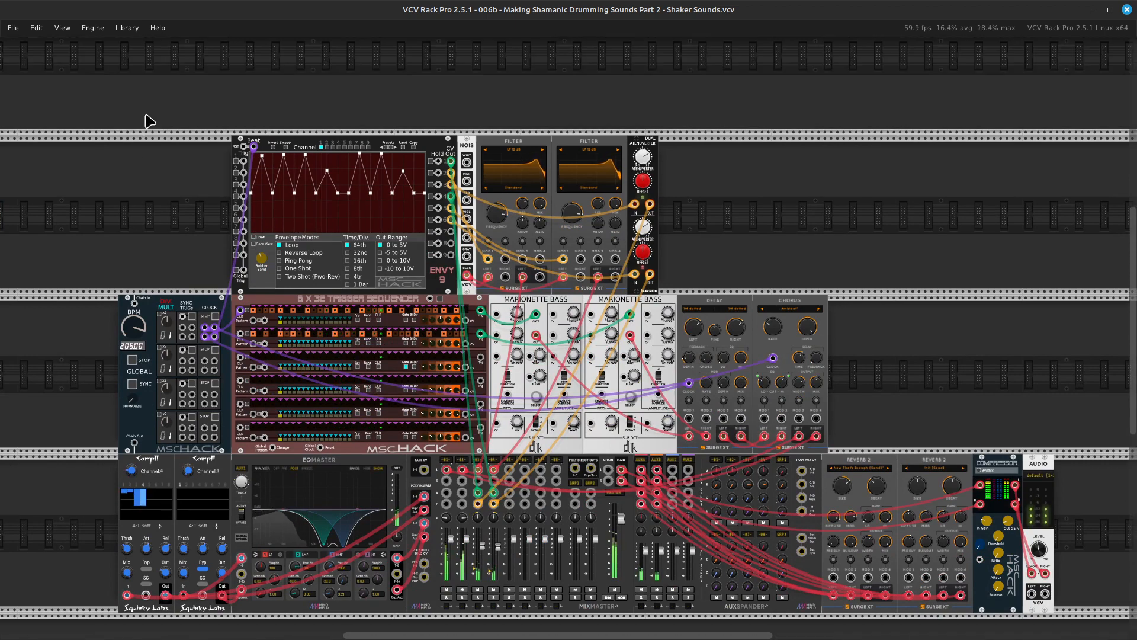
Set the output range of ENVY-9 channel 6 to -5 to 5V.
mouse_move(656, 624)
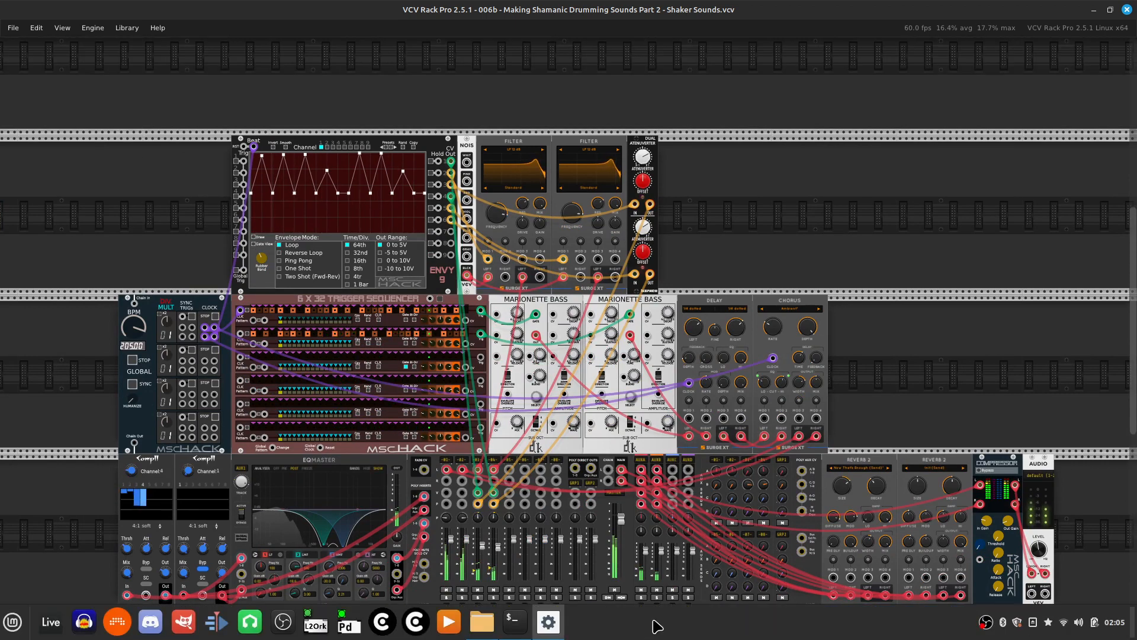
scroll(701, 526, "up", 6)
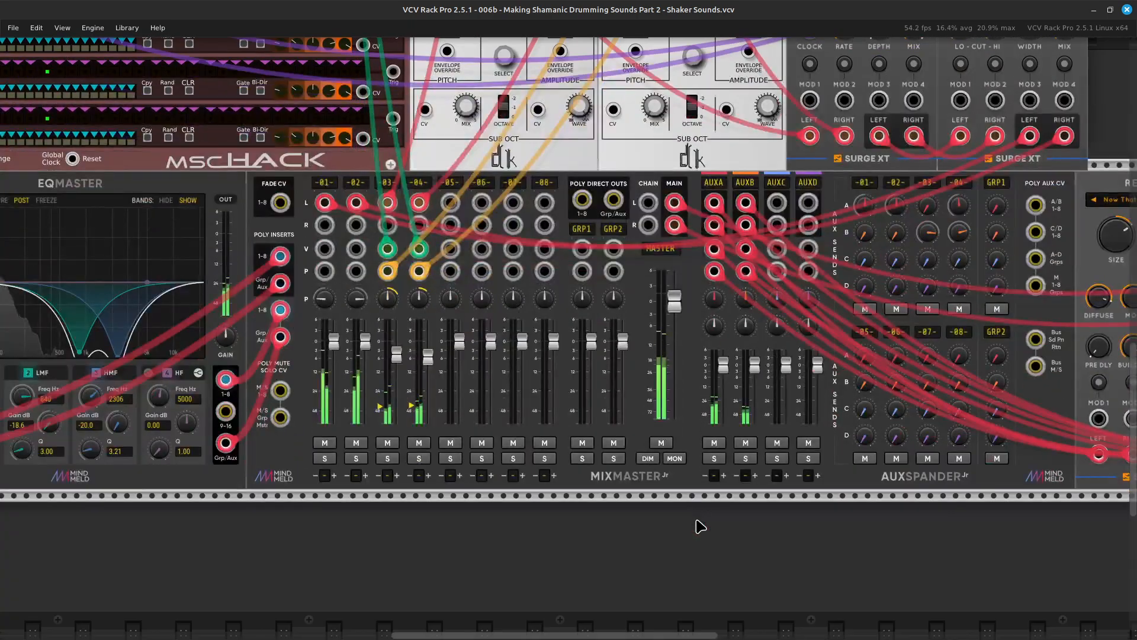
scroll(701, 526, "up", 6)
scroll(700, 526, "up", 4)
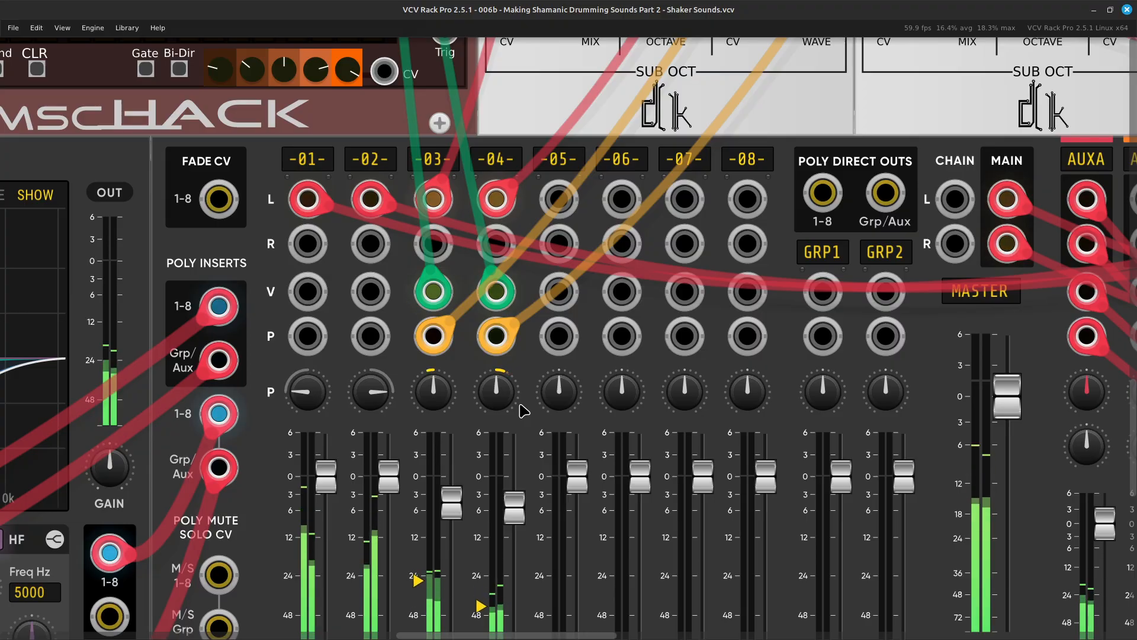
key("Up")
key("Left")
key("Up")
key("Up")
key("Left")
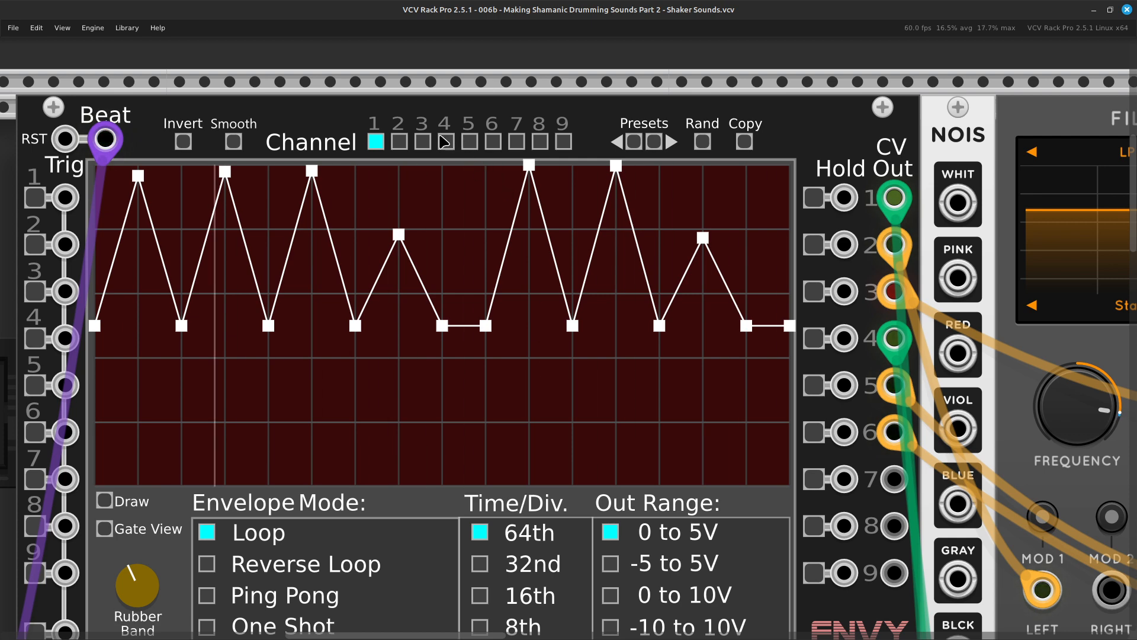
left_click(493, 142)
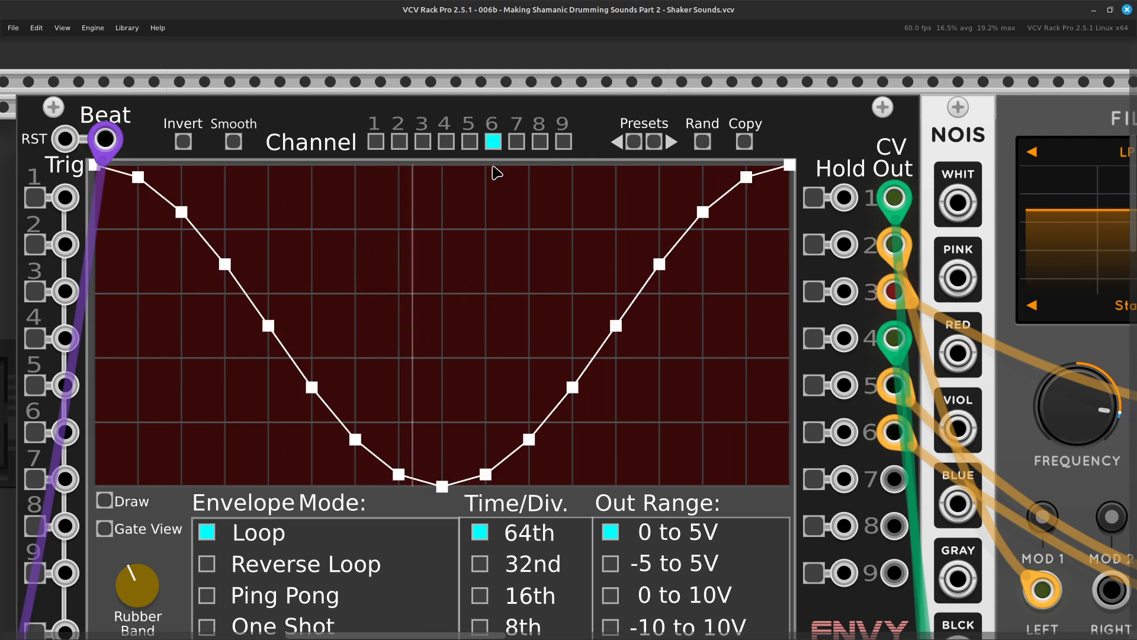
key("Down")
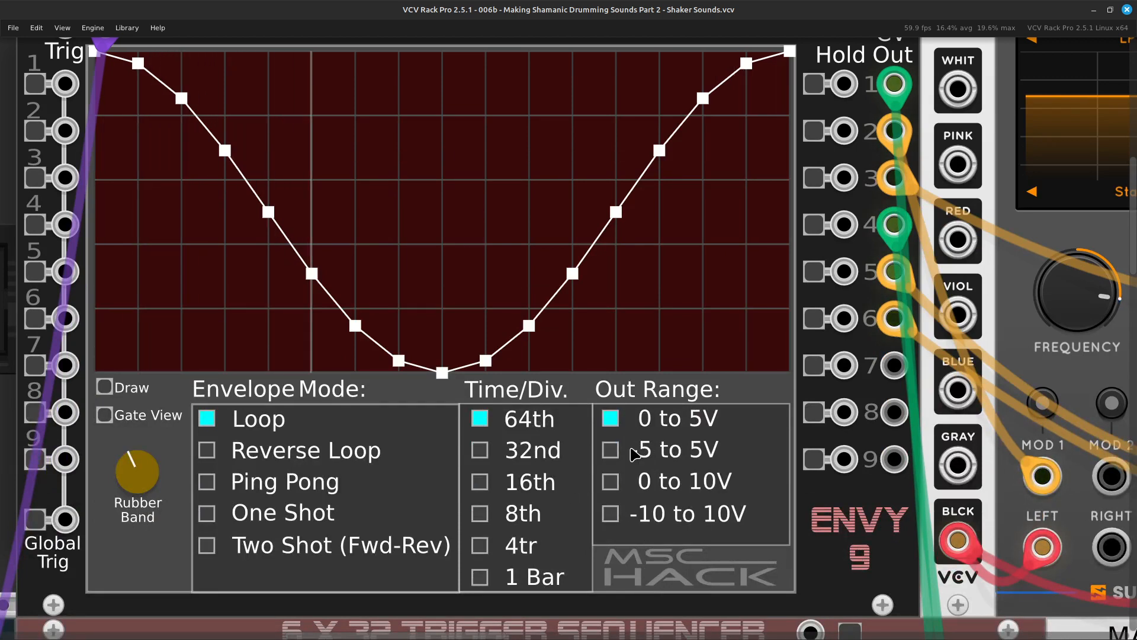
left_click(611, 453)
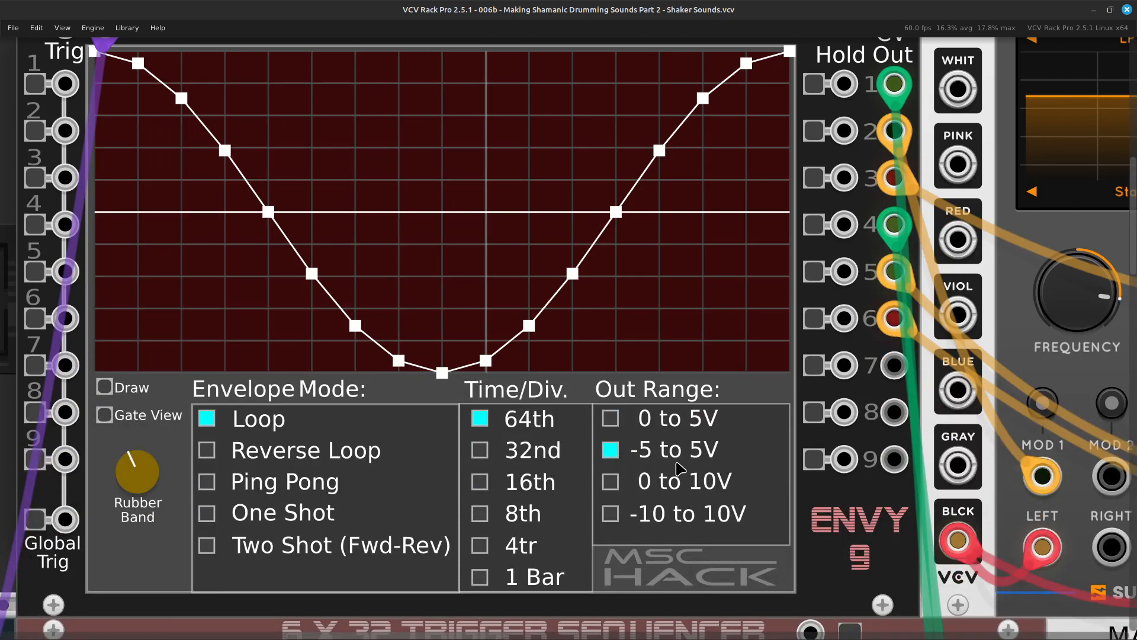
Examine the whole patch layout, from the ENVY-9 and filter row to the mixer, reverb and audio output modules.
key("ctrl+minus")
key("ctrl+minus")
key("ctrl+minus")
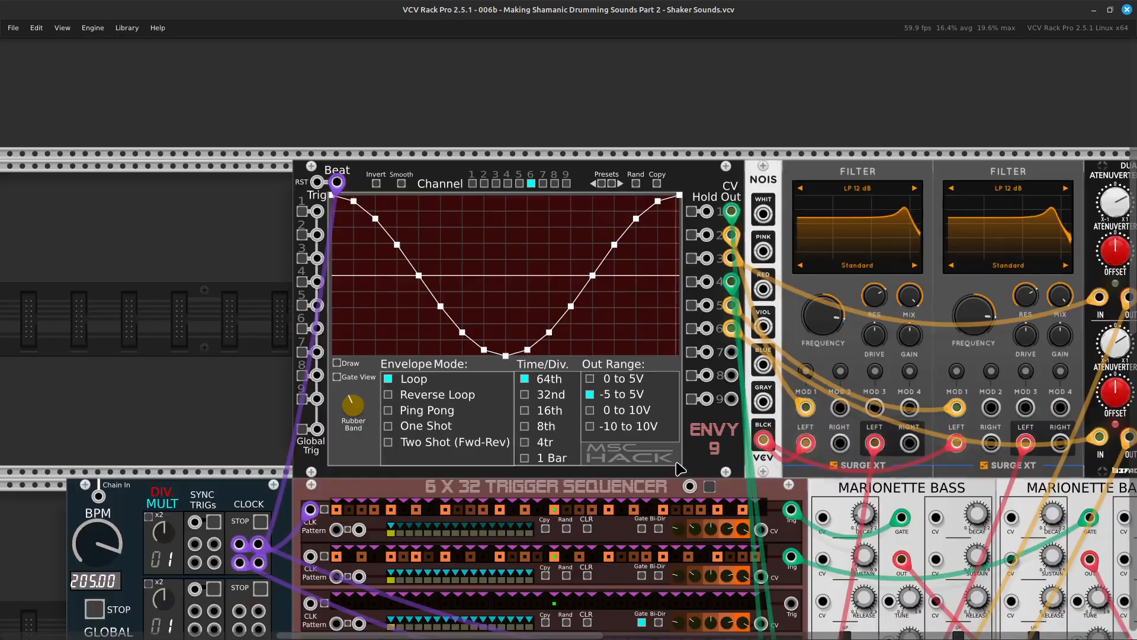
scroll(677, 468, "right", 5)
scroll(677, 468, "down", 2)
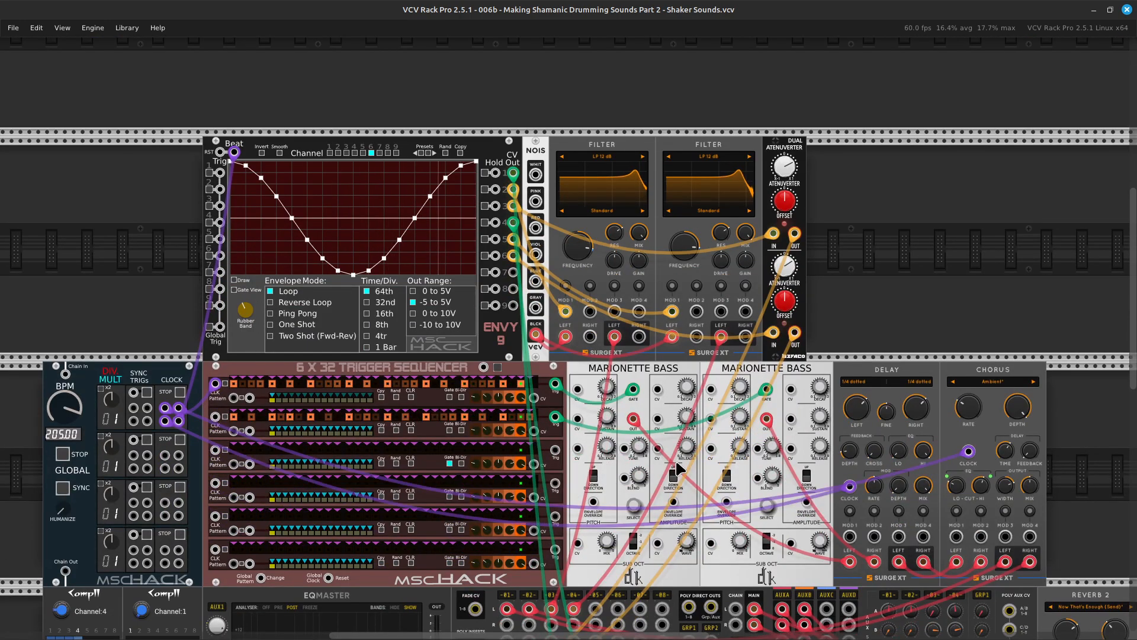
key("ctrl+minus")
scroll(676, 468, "down", 3)
scroll(677, 468, "right", 2)
scroll(677, 468, "up", 3)
scroll(677, 468, "right", 1)
scroll(677, 468, "down", 2)
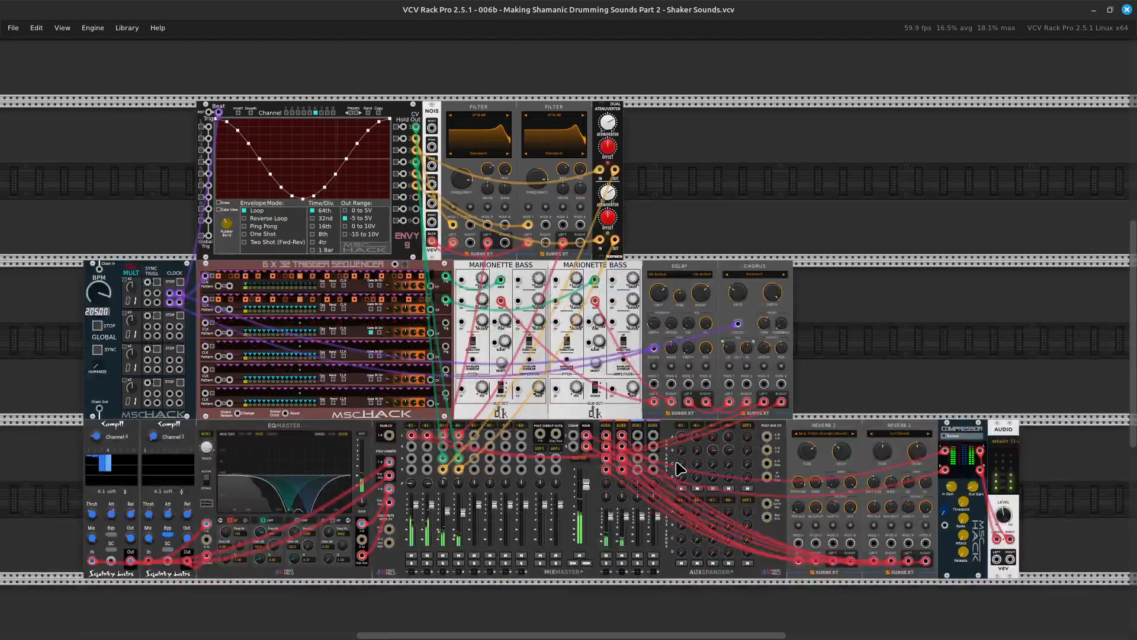
scroll(677, 468, "right", 2)
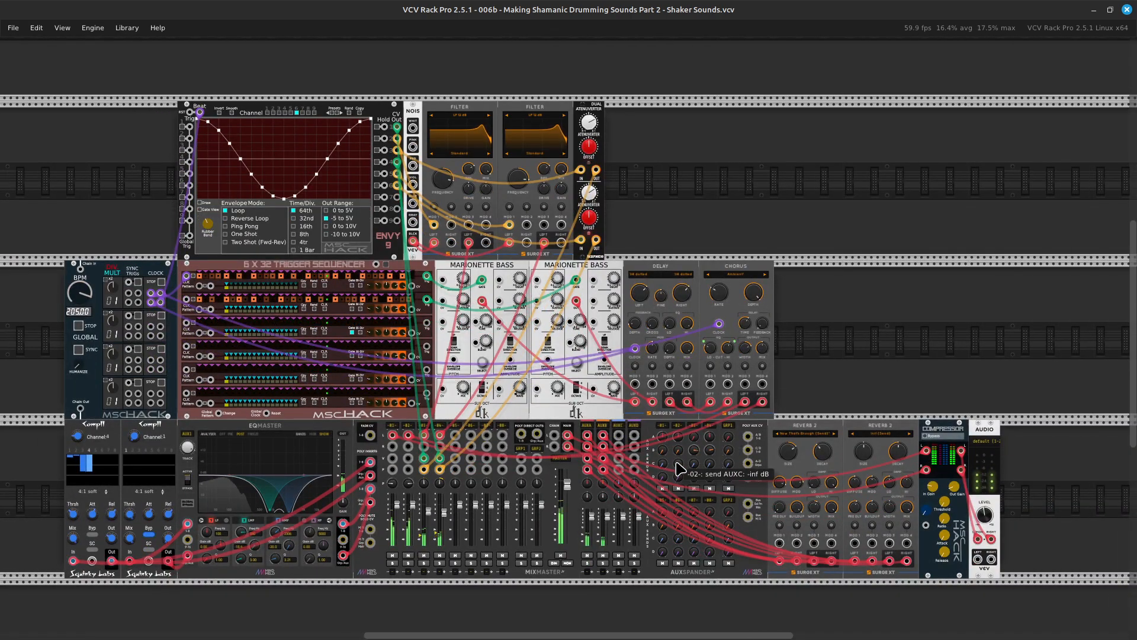